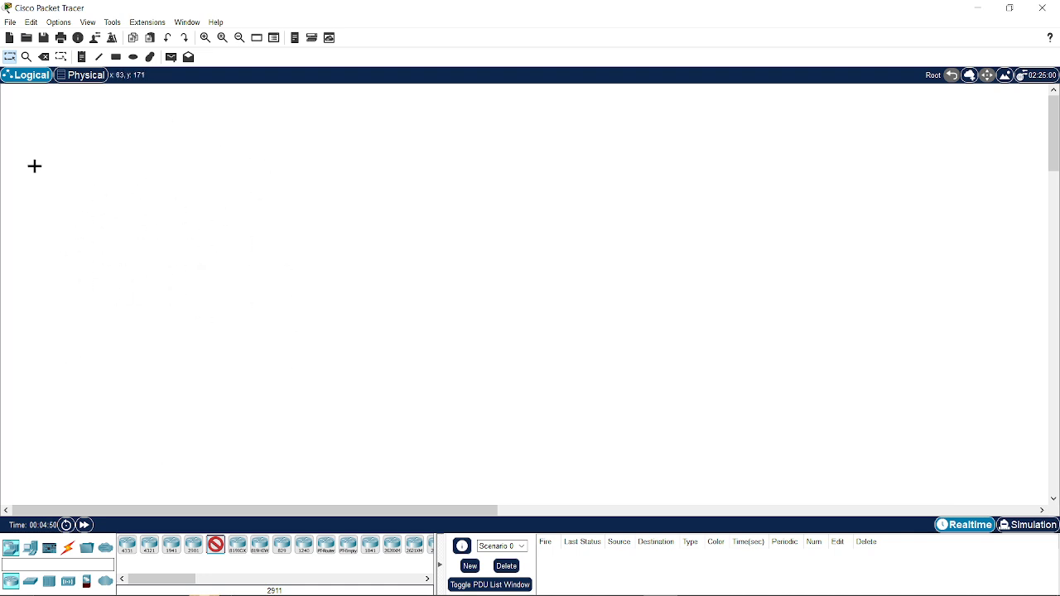
# - Place three 2911 routers in a row across the upper part of the empty logical workspace
pyautogui.click(131, 232)
pyautogui.click(216, 544)
pyautogui.click(268, 239)
pyautogui.click(412, 247)
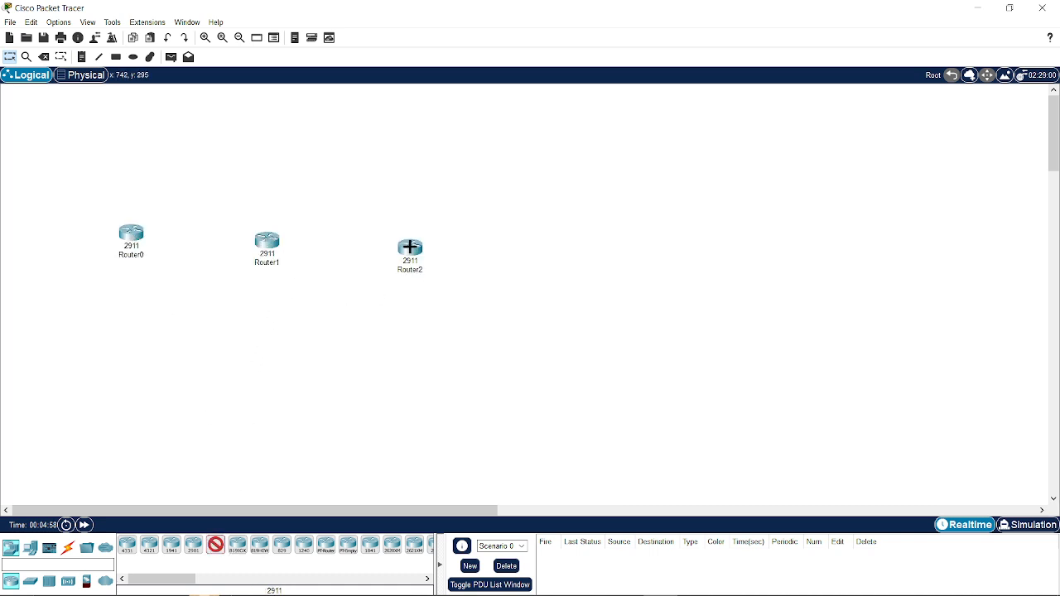
# - Shift the three routers up and to the left, closer together, and align them in an evenly spaced row
pyautogui.moveTo(83, 200); pyautogui.dragTo(538, 357)
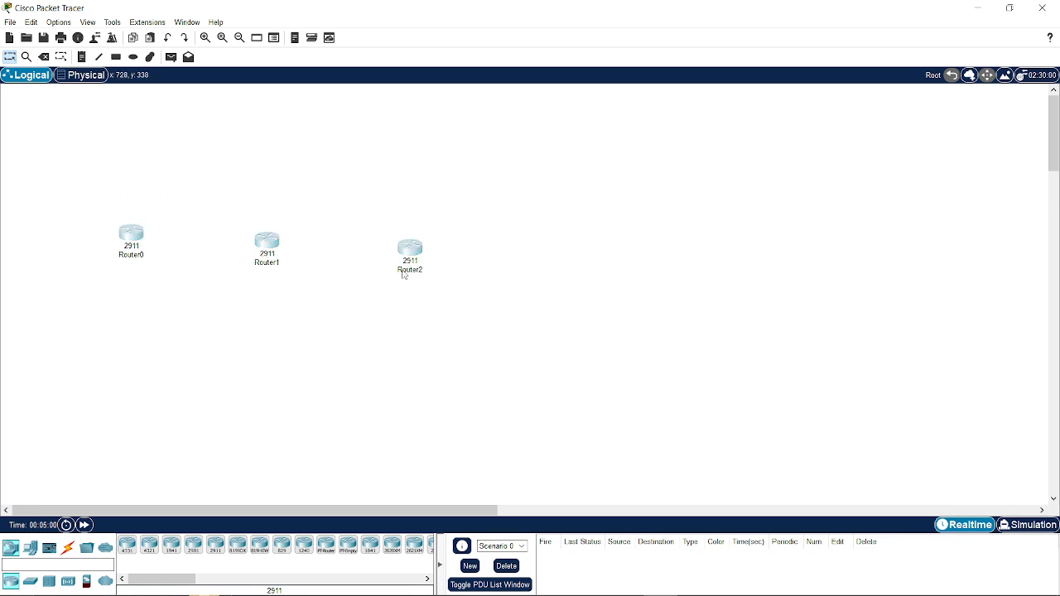
pyautogui.moveTo(405, 274); pyautogui.dragTo(381, 263)
pyautogui.click(348, 313)
pyautogui.moveTo(239, 243); pyautogui.dragTo(219, 239)
pyautogui.moveTo(394, 253); pyautogui.dragTo(347, 239)
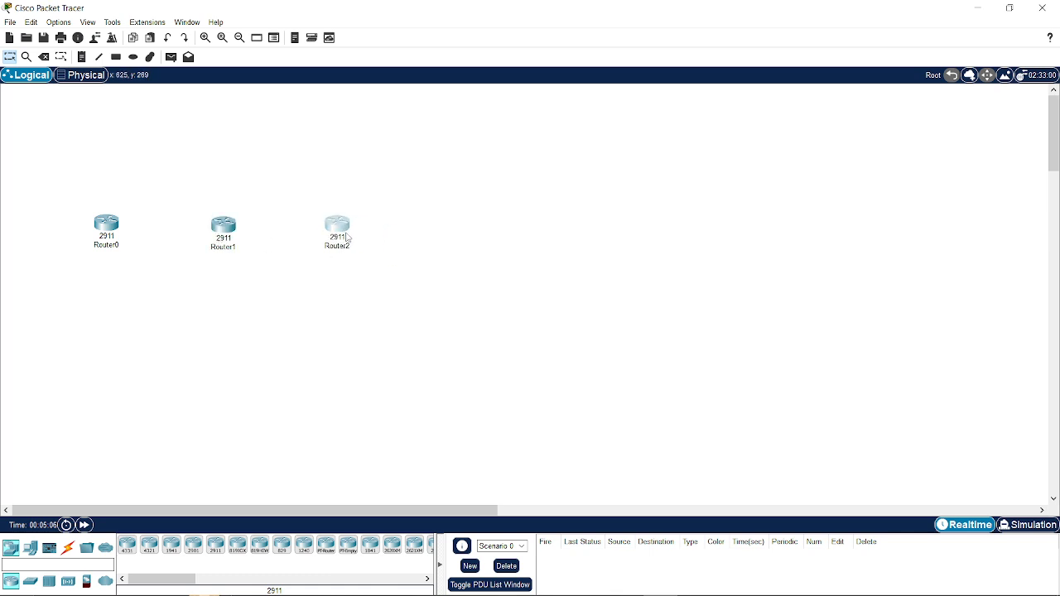
pyautogui.click(232, 240)
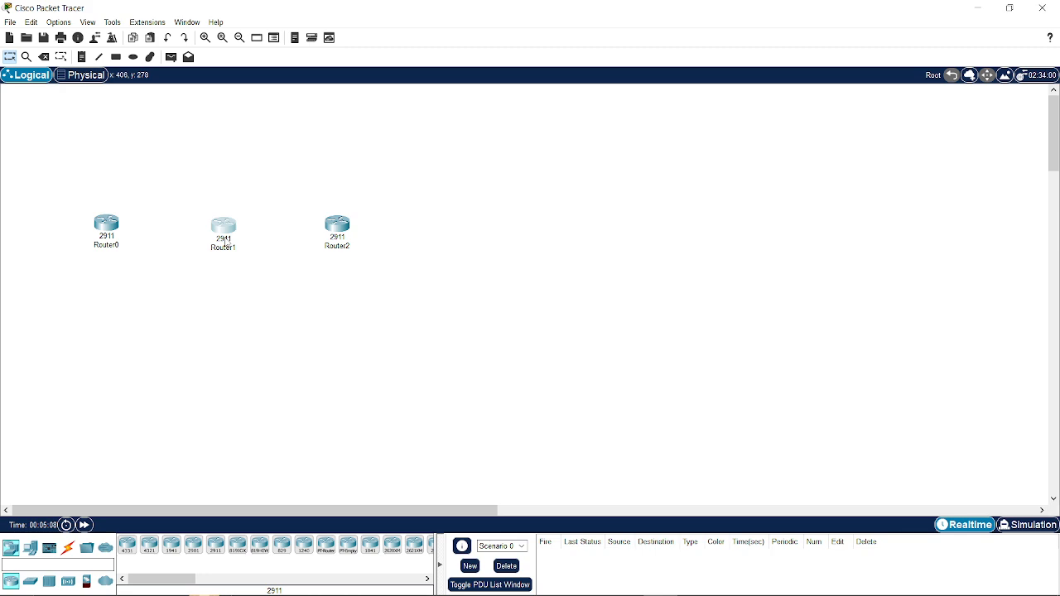
pyautogui.moveTo(225, 242); pyautogui.dragTo(227, 241)
pyautogui.click(290, 285)
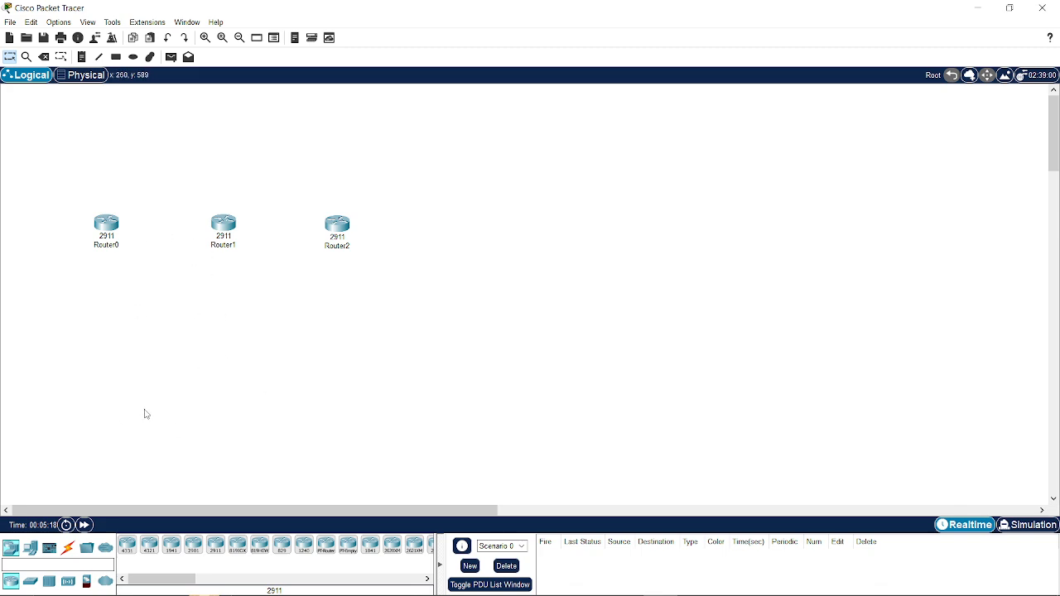
# - Place nine PCs near the bottom of the workspace, in three groups of three below the routers
pyautogui.click(30, 548)
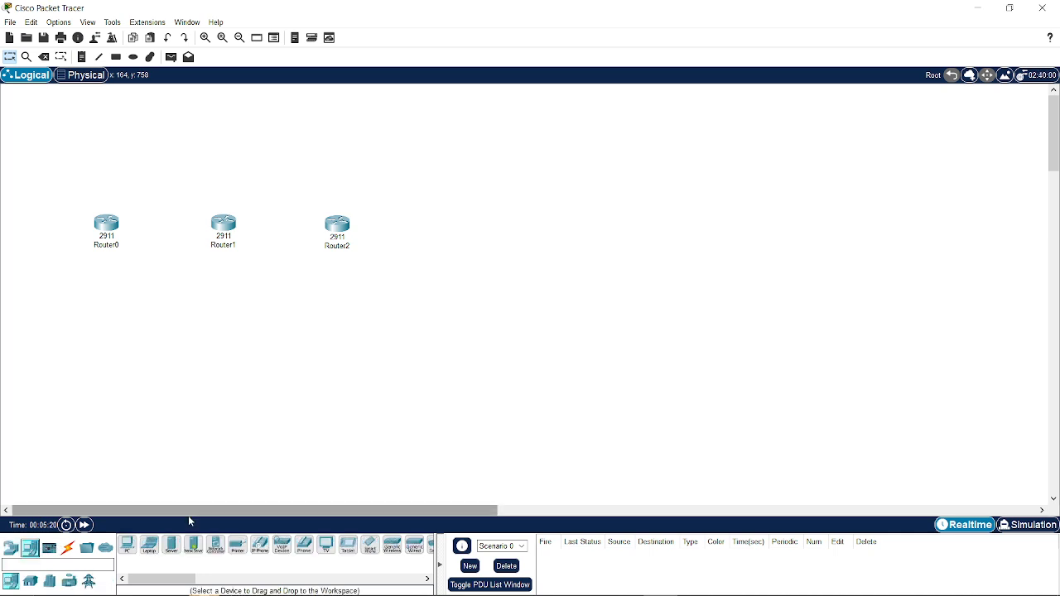
pyautogui.click(127, 545)
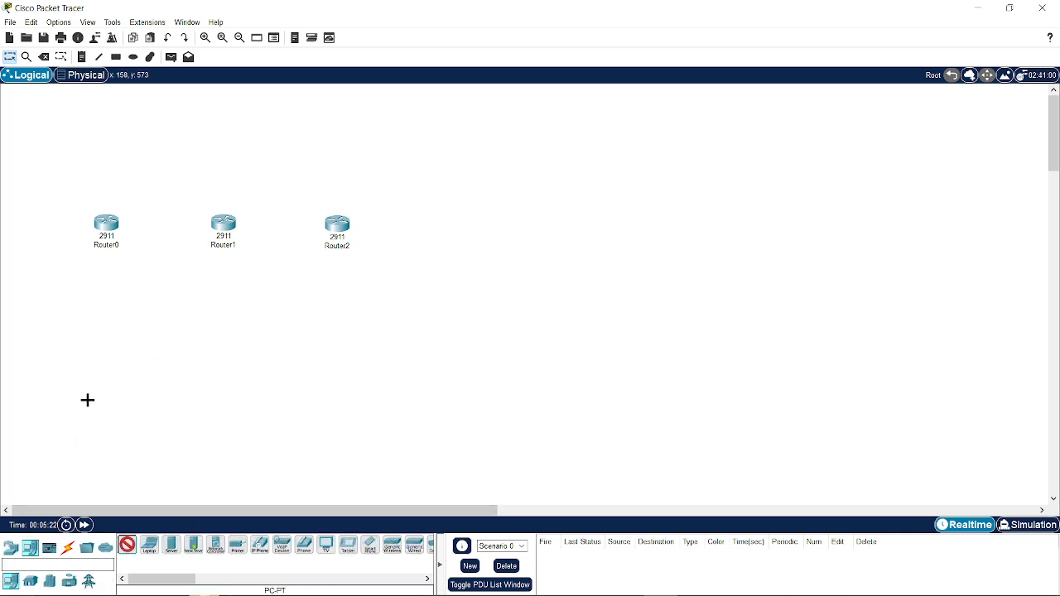
pyautogui.click(33, 394)
pyautogui.click(66, 395)
pyautogui.click(106, 398)
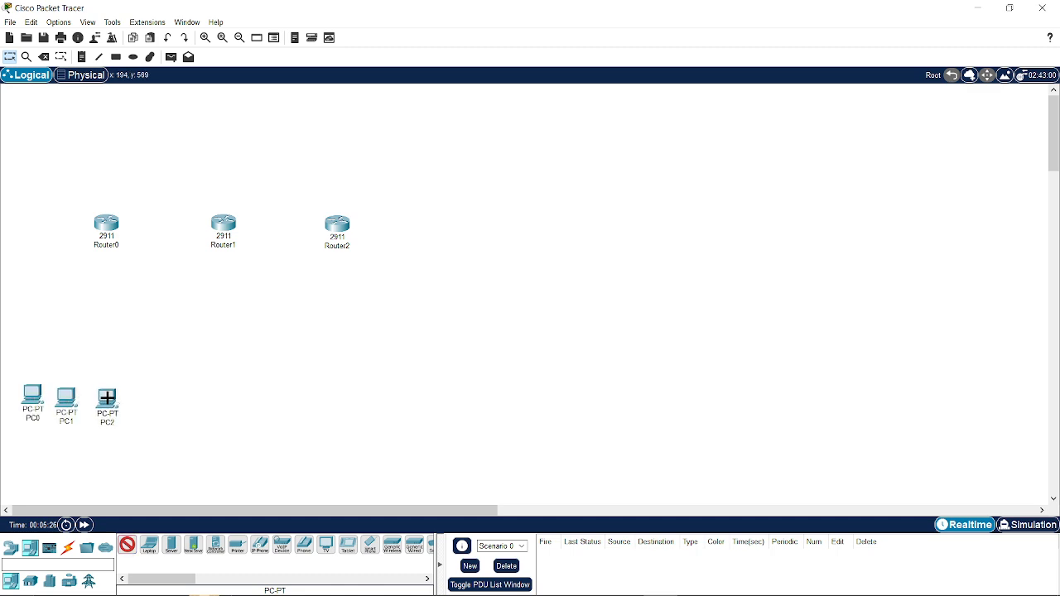
pyautogui.click(199, 390)
pyautogui.click(222, 394)
pyautogui.click(243, 394)
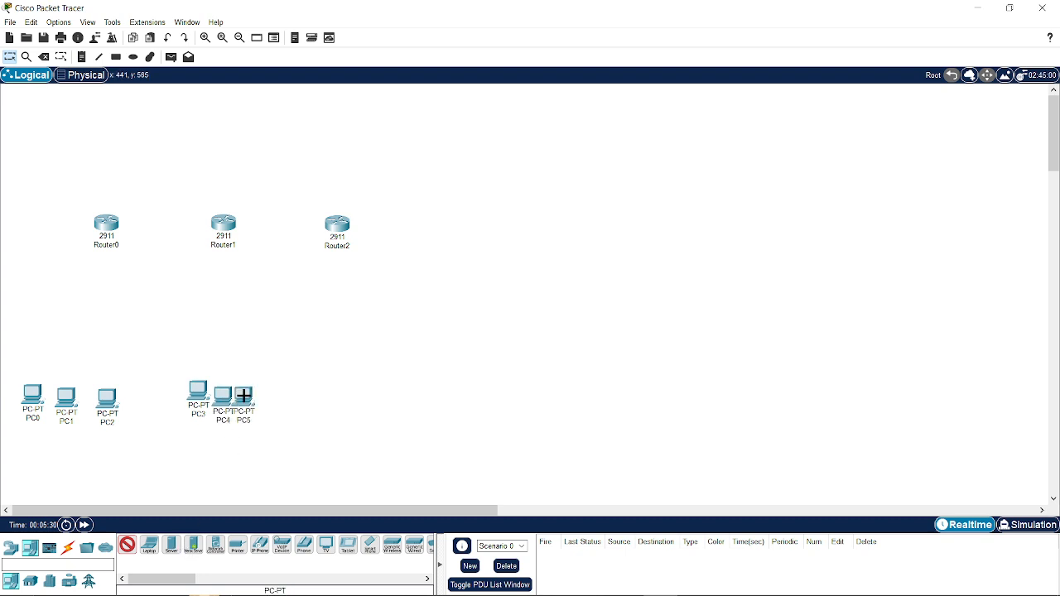
pyautogui.click(339, 398)
pyautogui.click(374, 398)
pyautogui.click(409, 402)
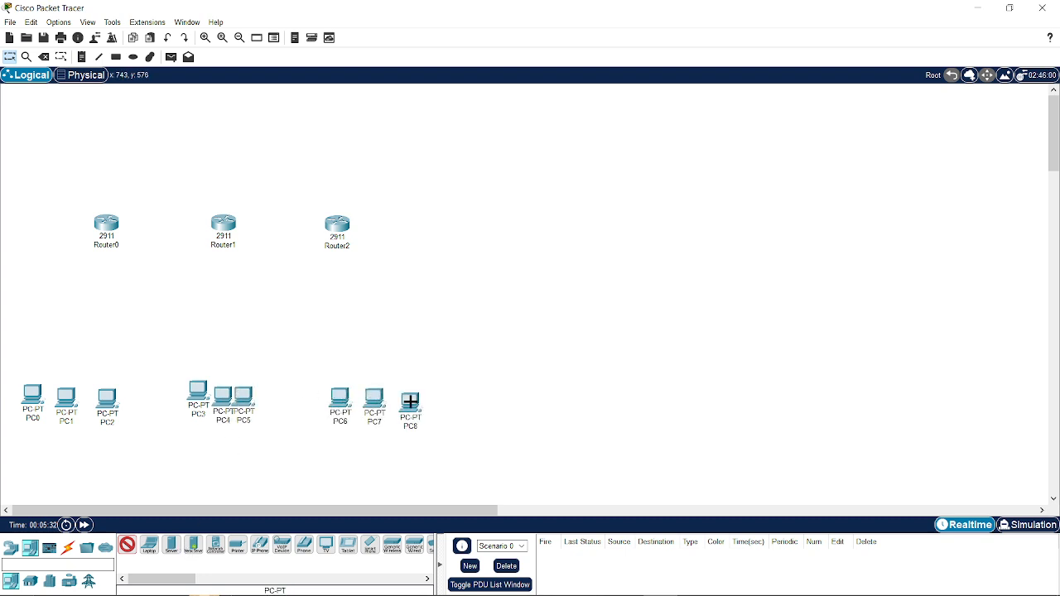
pyautogui.press('Escape')
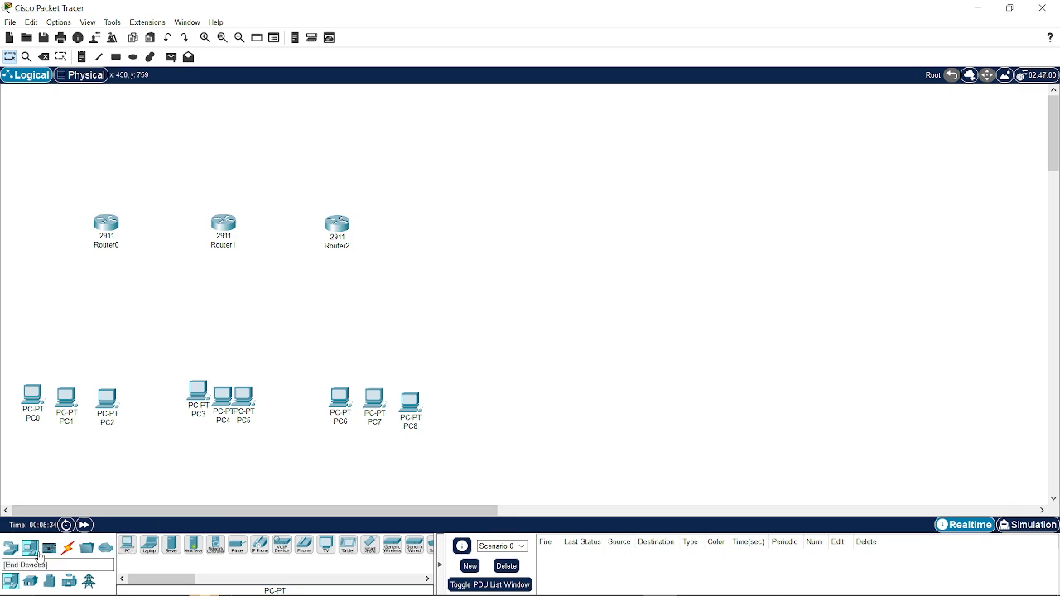
# - Place three 2960 switches, one between each router and its group of PCs
pyautogui.click(68, 548)
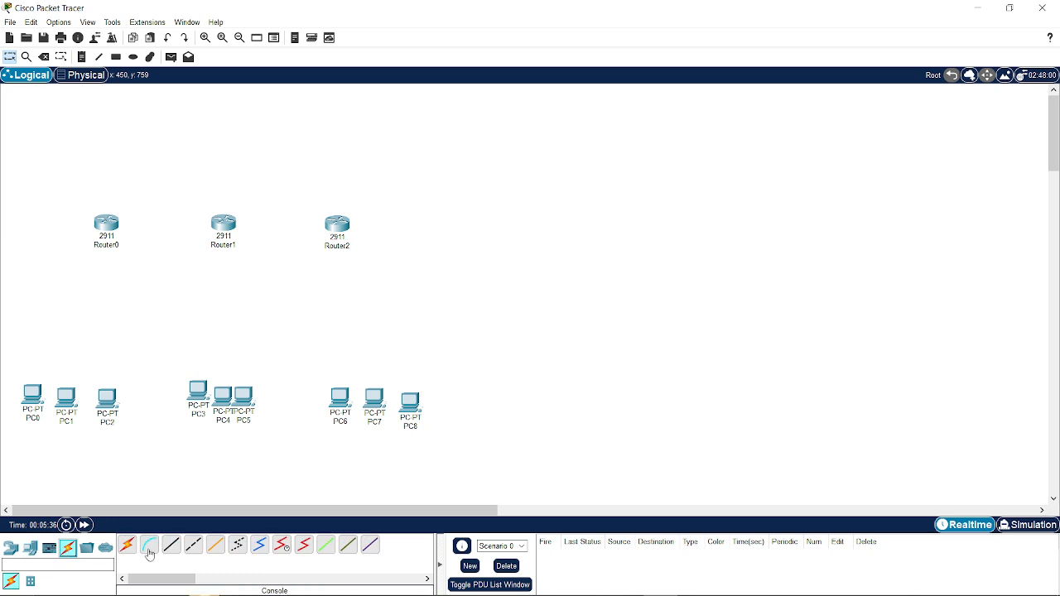
pyautogui.click(11, 548)
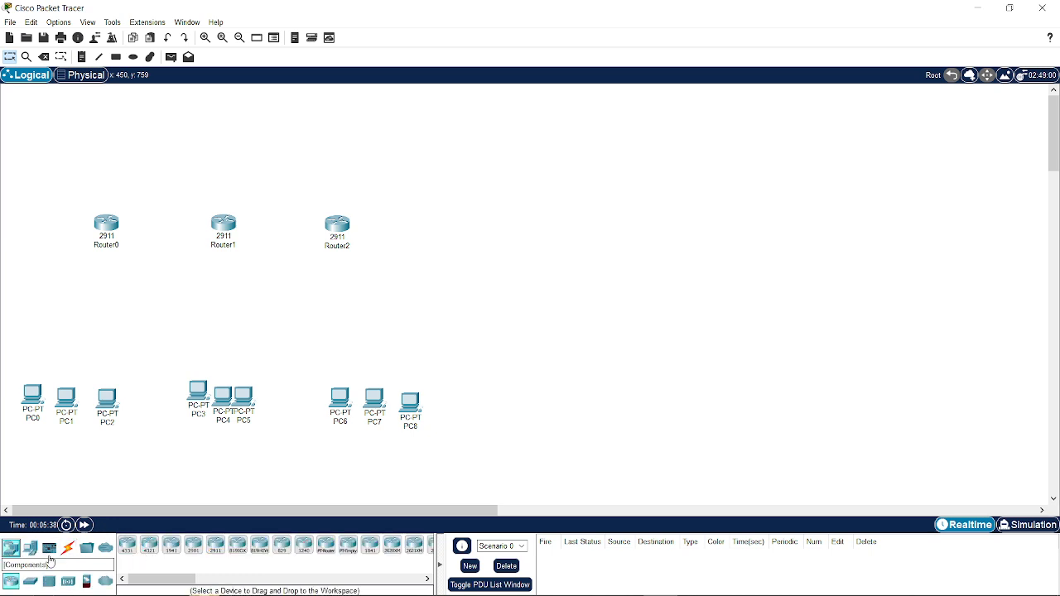
pyautogui.click(34, 582)
pyautogui.click(126, 550)
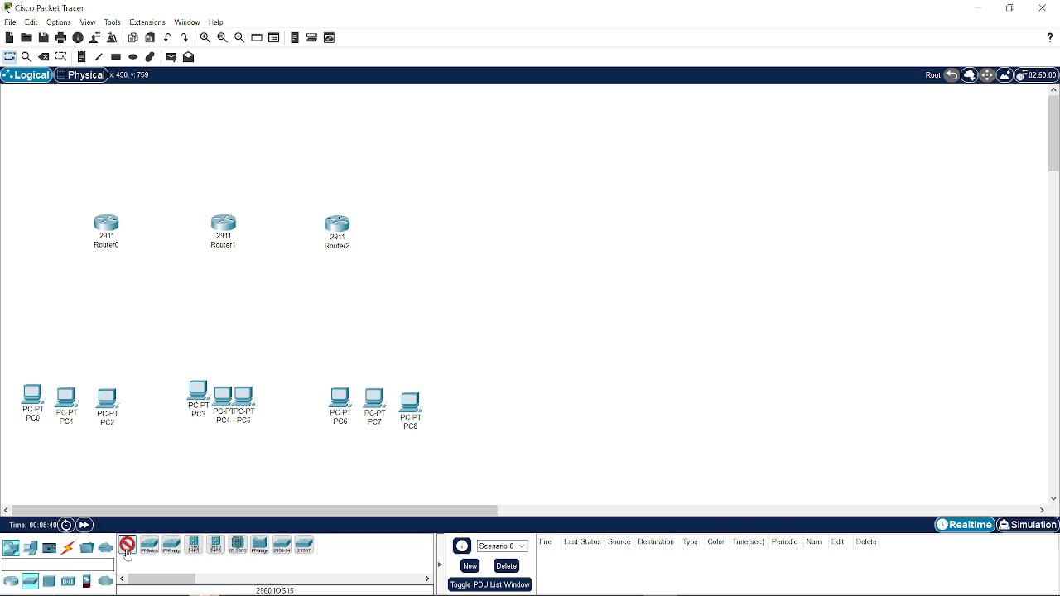
pyautogui.click(90, 310)
pyautogui.click(229, 308)
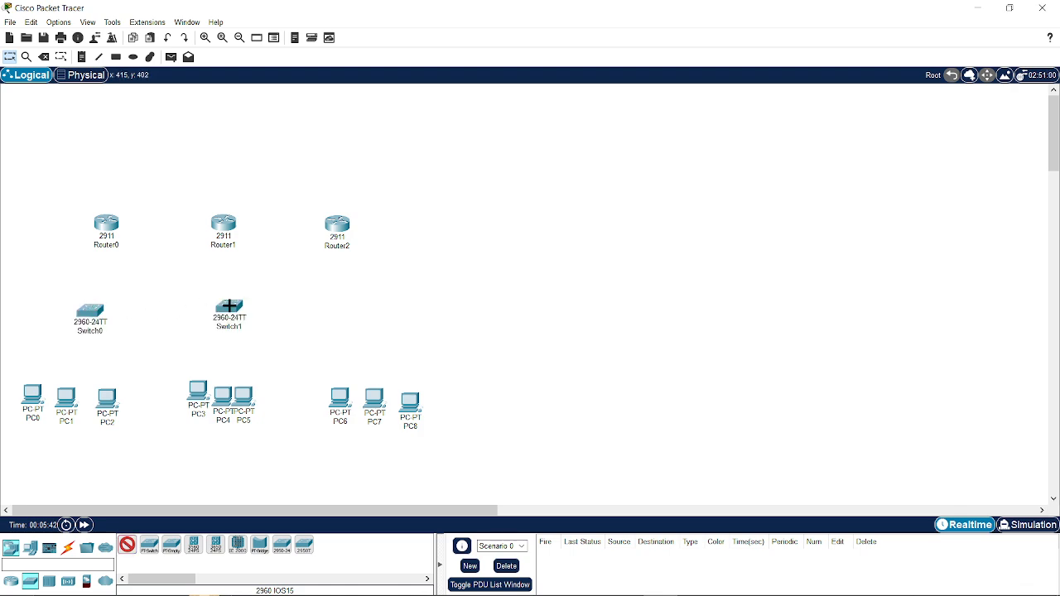
pyautogui.click(349, 311)
pyautogui.press('Escape')
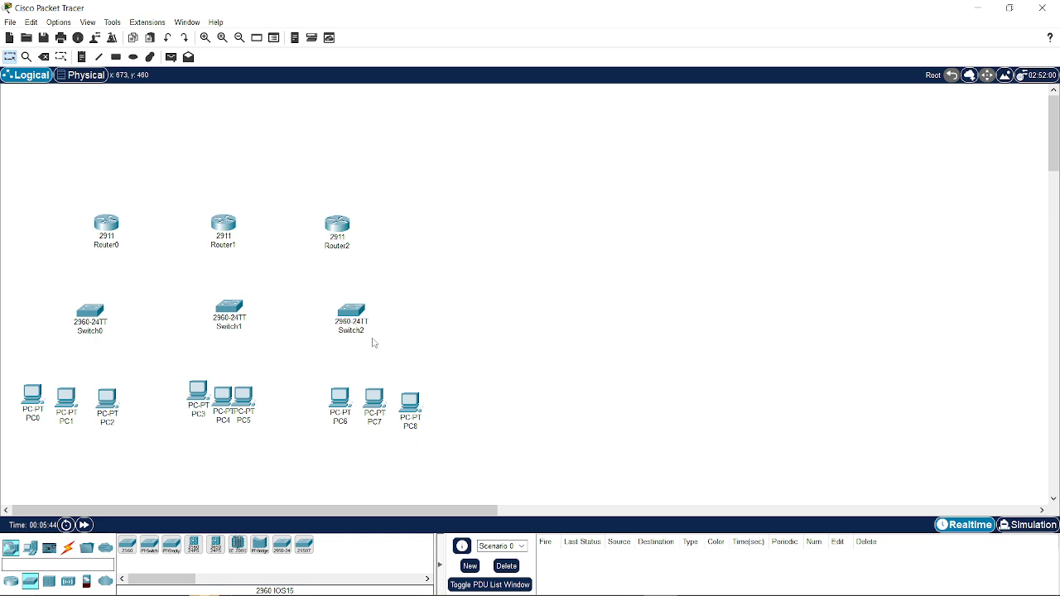
# - Reposition the three switches, Router2 and the PC0 to PC2 group so each router, switch and PC group lines up vertically
pyautogui.moveTo(362, 310); pyautogui.dragTo(373, 311)
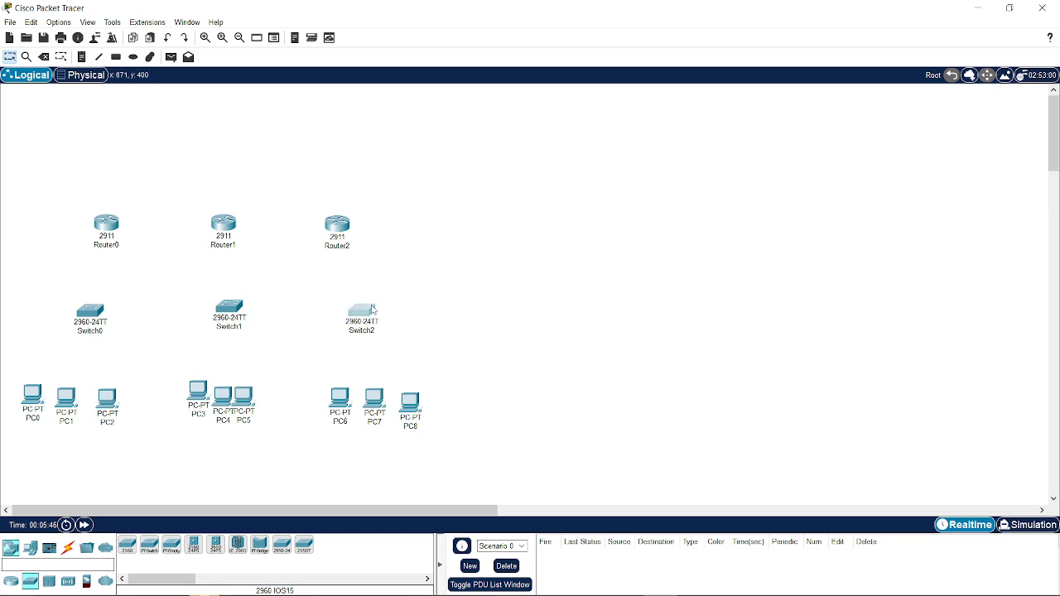
pyautogui.moveTo(346, 236); pyautogui.dragTo(375, 237)
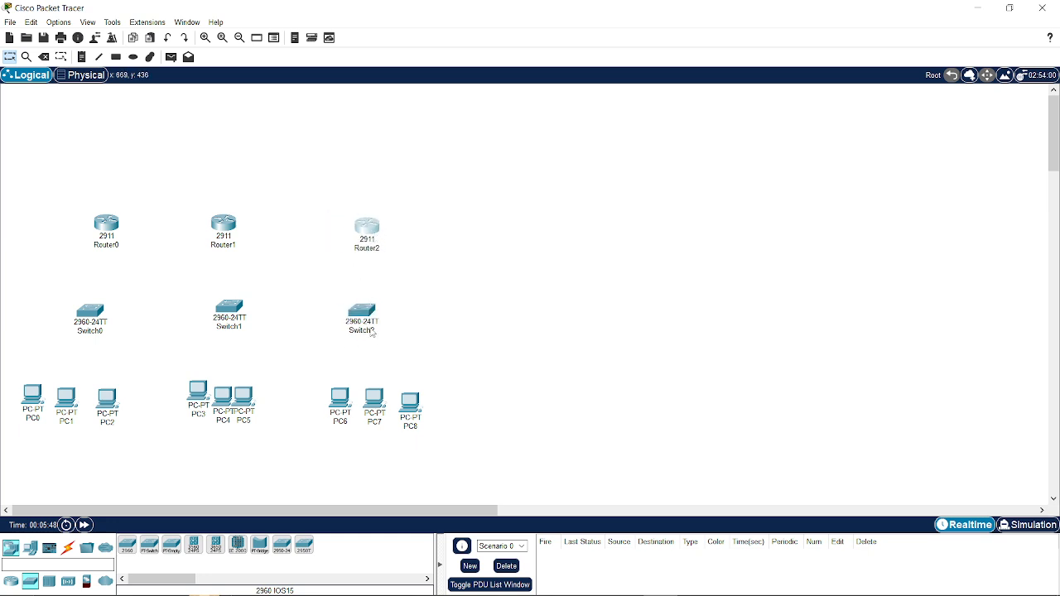
pyautogui.moveTo(364, 315); pyautogui.dragTo(376, 314)
pyautogui.moveTo(228, 319); pyautogui.dragTo(220, 319)
pyautogui.moveTo(98, 299); pyautogui.dragTo(108, 299)
pyautogui.moveTo(19, 361); pyautogui.dragTo(142, 416)
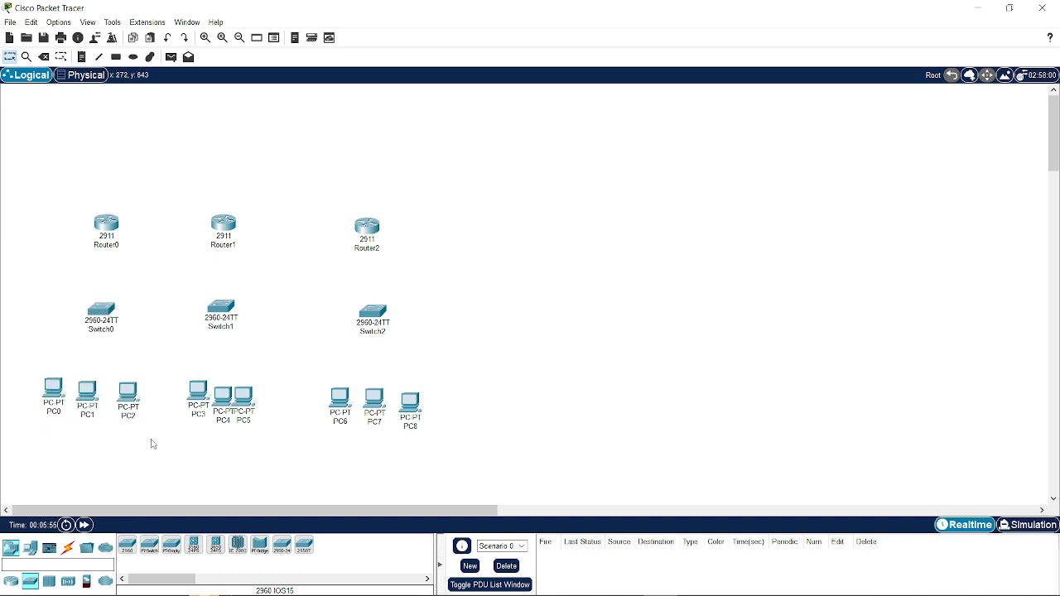
# - Connect Router0 GigabitEthernet0/0 to Switch0 GigabitEthernet0/1 with a Copper Straight-Through cable
pyautogui.click(69, 553)
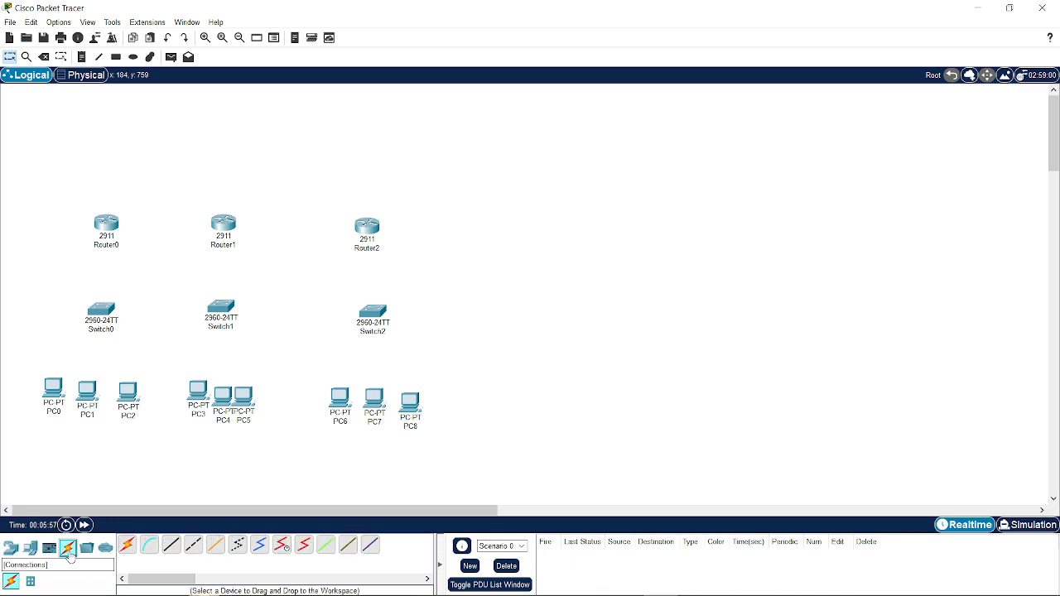
pyautogui.click(178, 550)
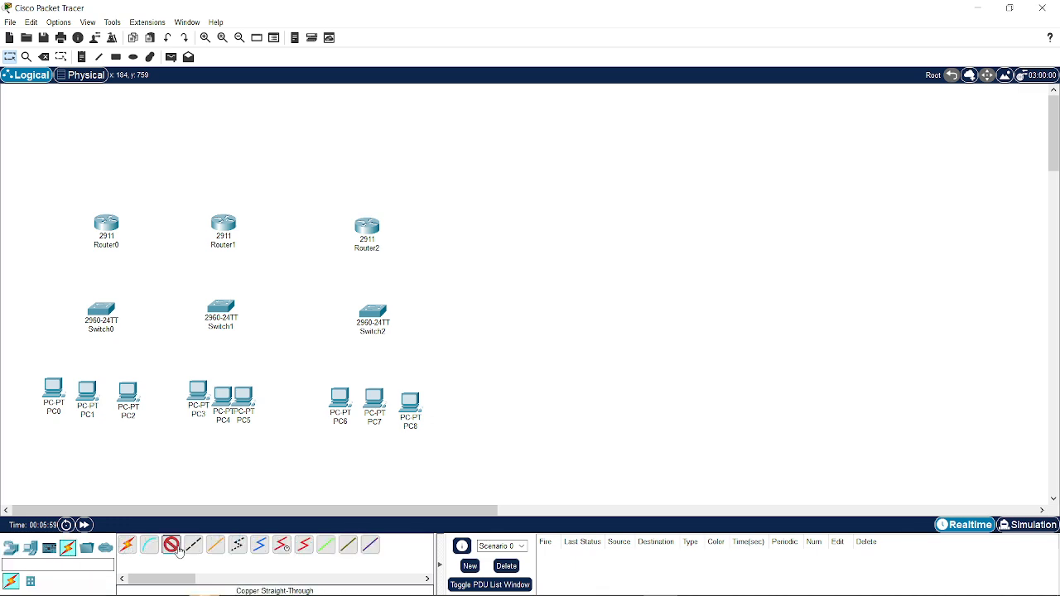
pyautogui.click(112, 235)
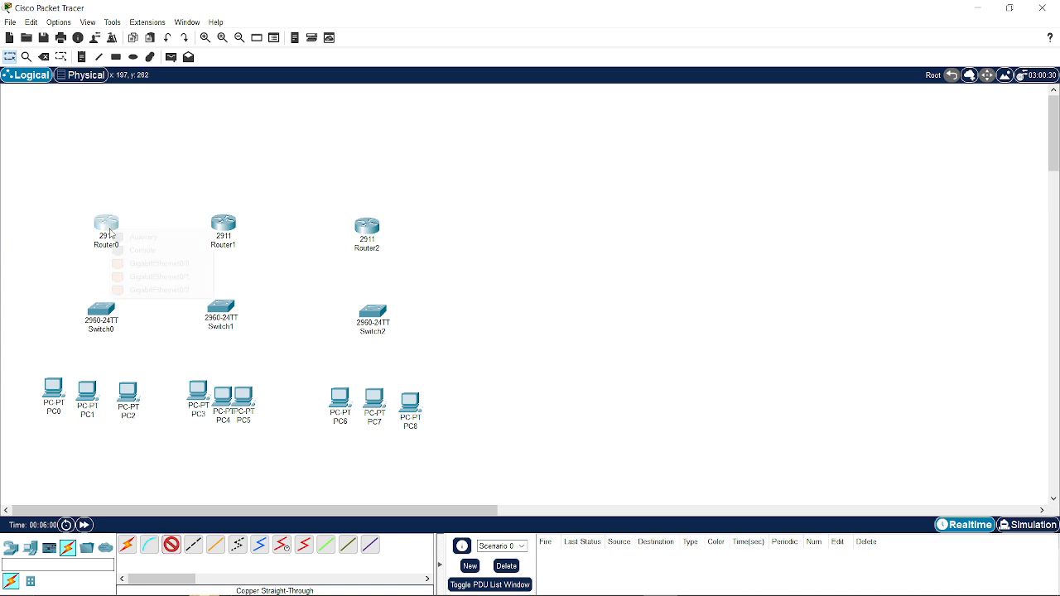
pyautogui.click(196, 263)
pyautogui.click(114, 307)
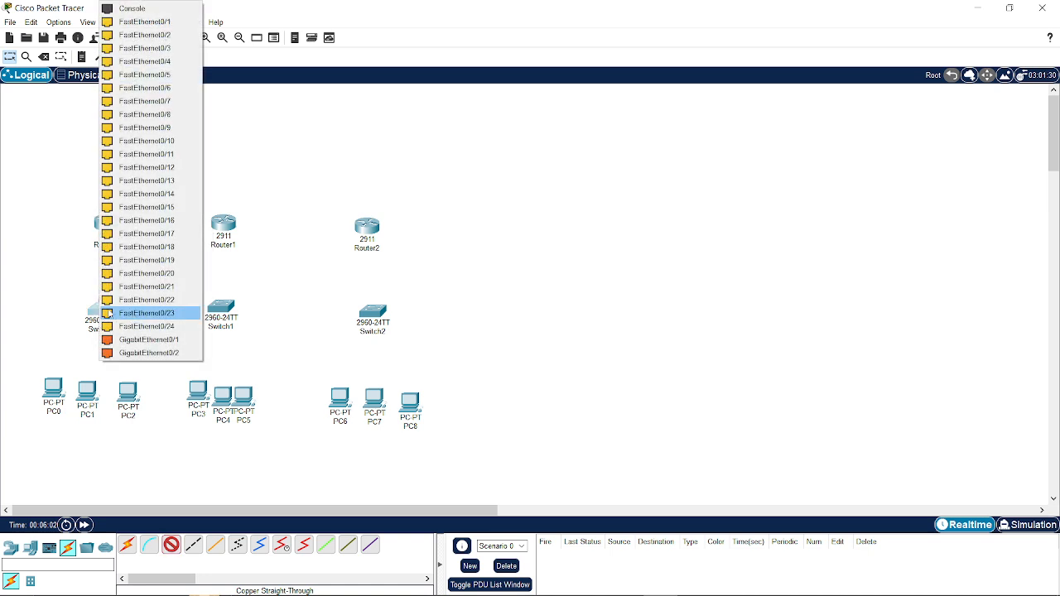
pyautogui.click(167, 338)
# - Connect Switch0 ports FastEthernet0/1, 0/2 and 0/3 to the FastEthernet0 ports of PC0, PC1 and PC2 with straight-through cables
pyautogui.click(110, 313)
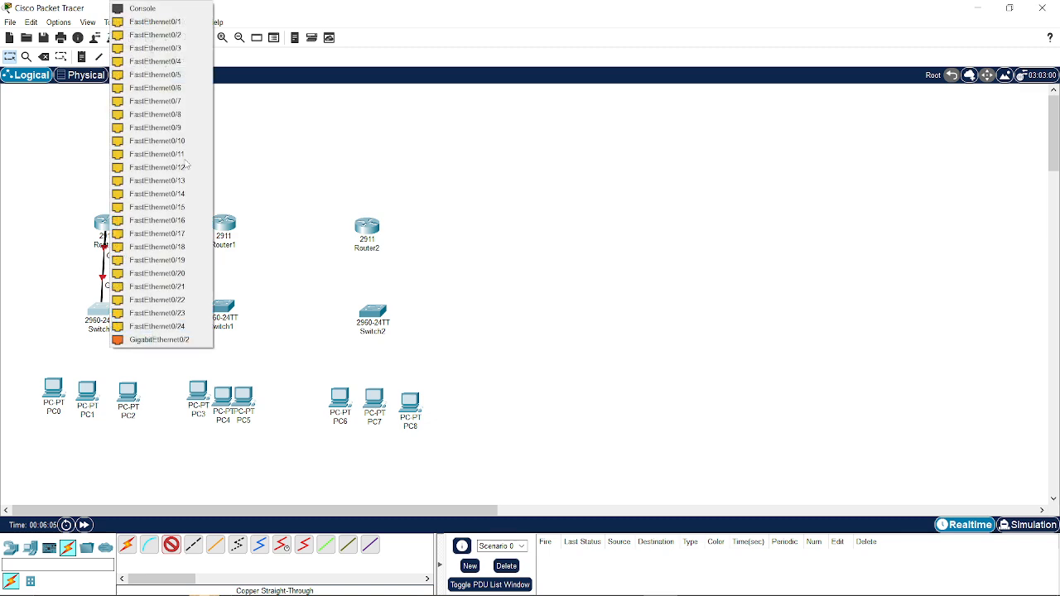
pyautogui.click(170, 22)
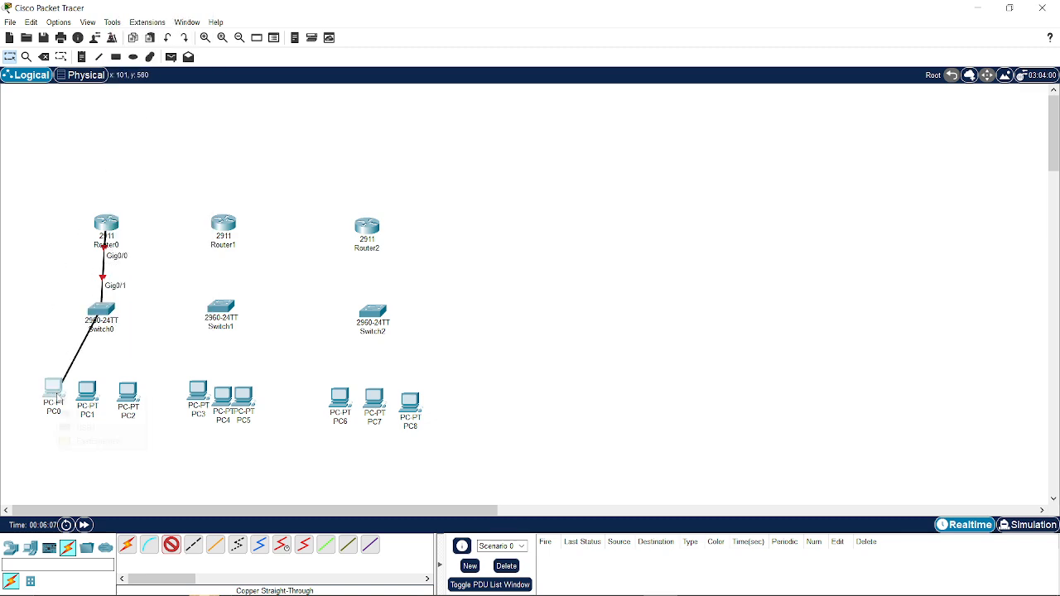
pyautogui.click(55, 387)
pyautogui.click(116, 441)
pyautogui.click(91, 398)
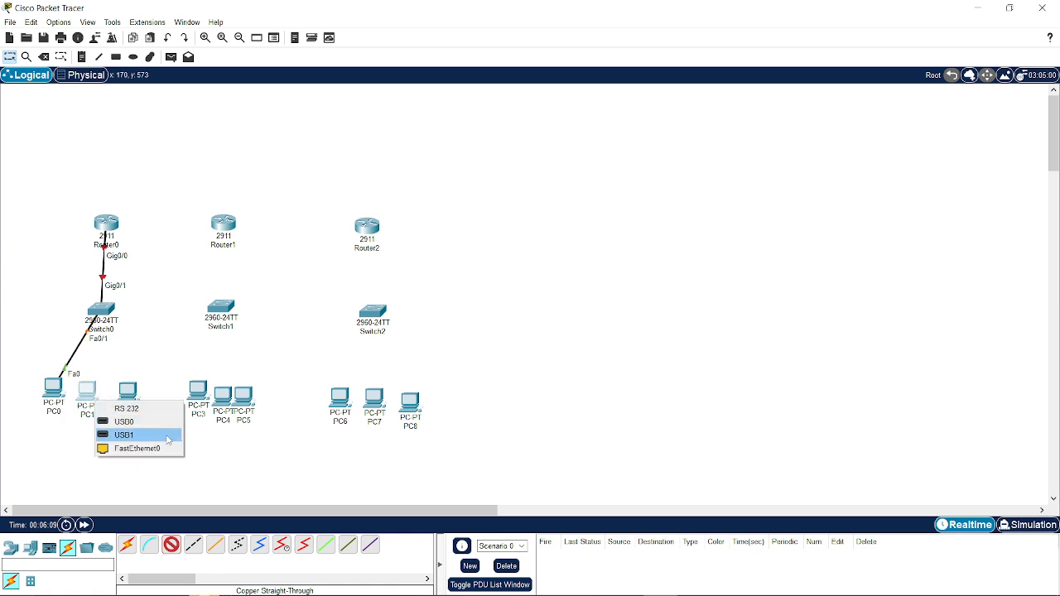
pyautogui.click(124, 444)
pyautogui.click(102, 311)
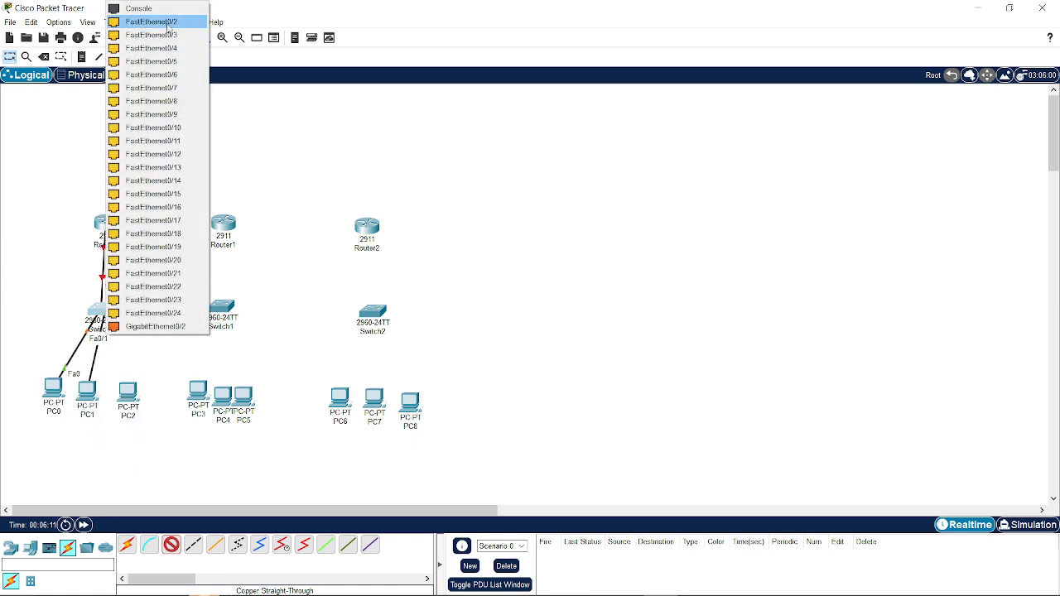
pyautogui.click(170, 31)
pyautogui.click(131, 395)
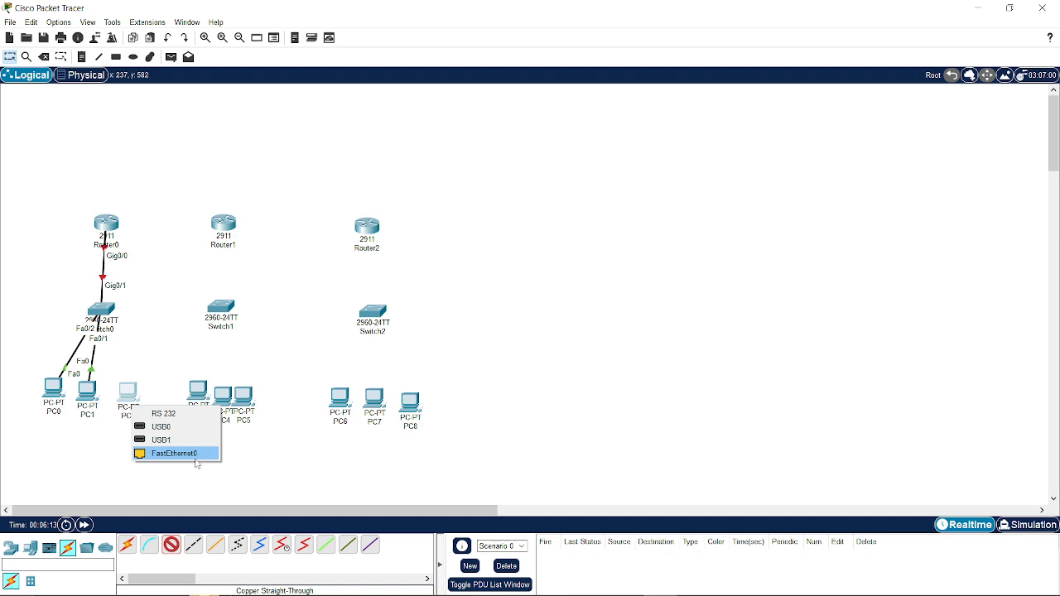
pyautogui.click(170, 452)
pyautogui.click(102, 313)
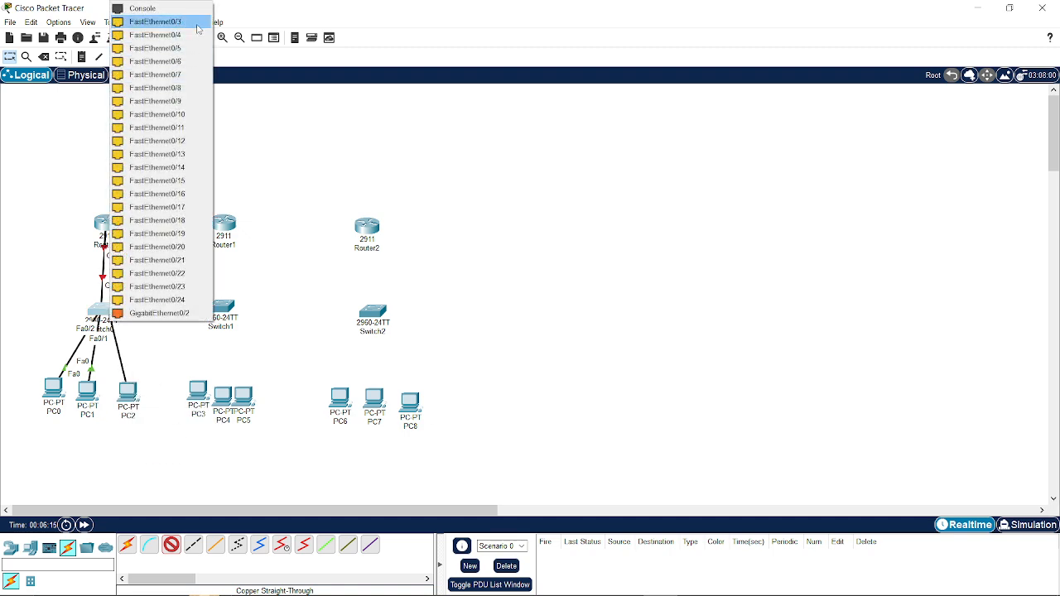
pyautogui.click(199, 30)
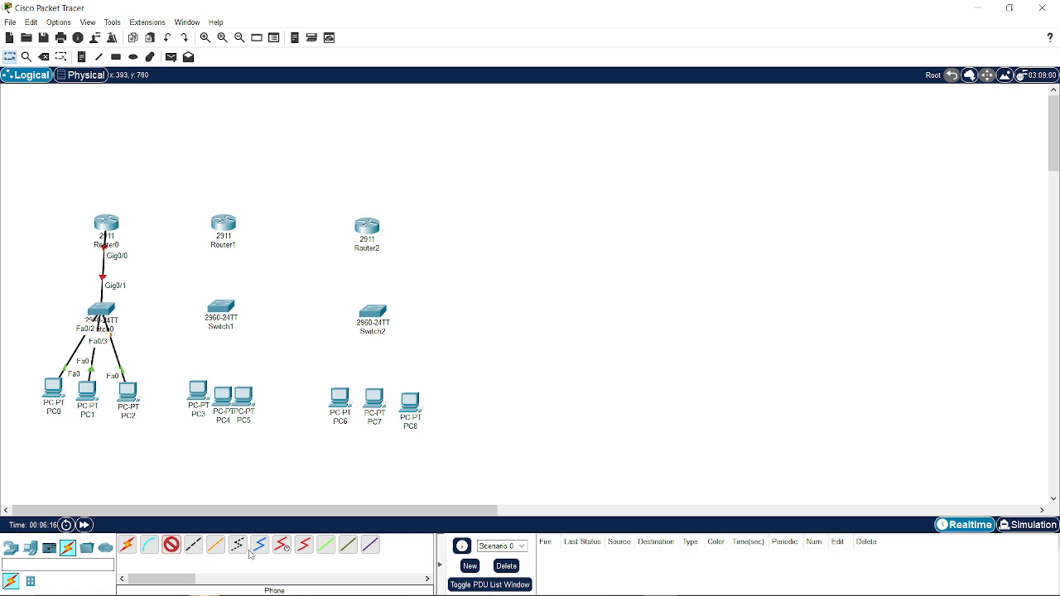
# - Connect Router0 GigabitEthernet0/1 to Router1 GigabitEthernet0/1 with a Copper Cross-Over cable
pyautogui.click(193, 545)
pyautogui.click(111, 222)
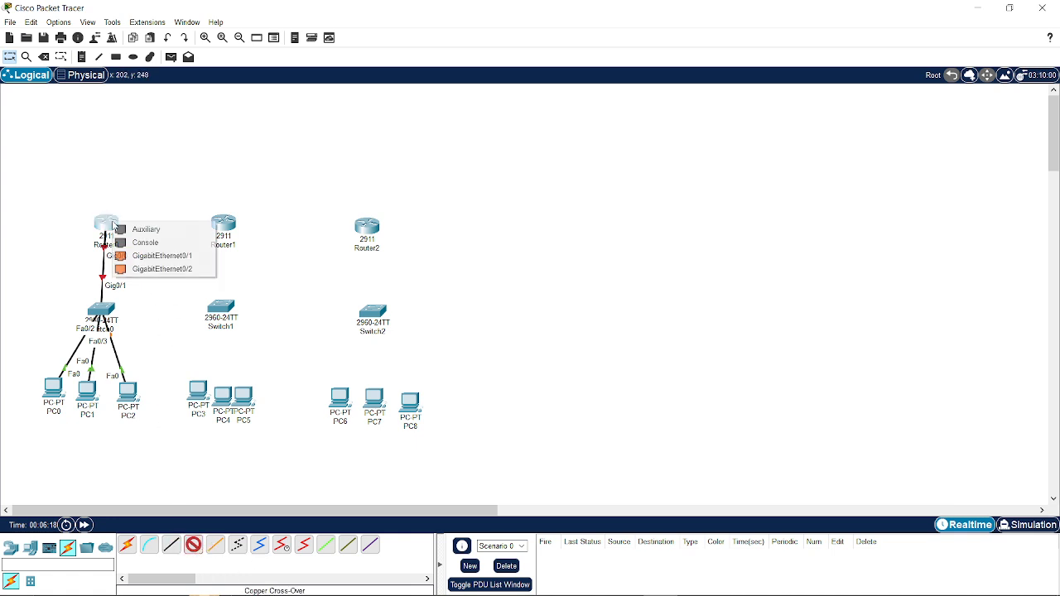
pyautogui.click(198, 262)
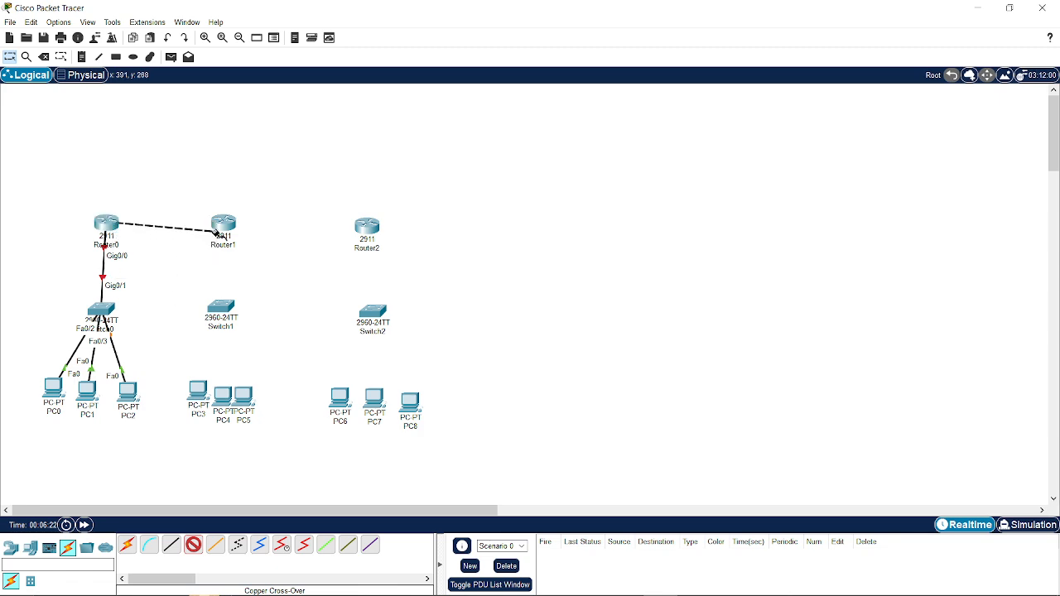
pyautogui.click(224, 223)
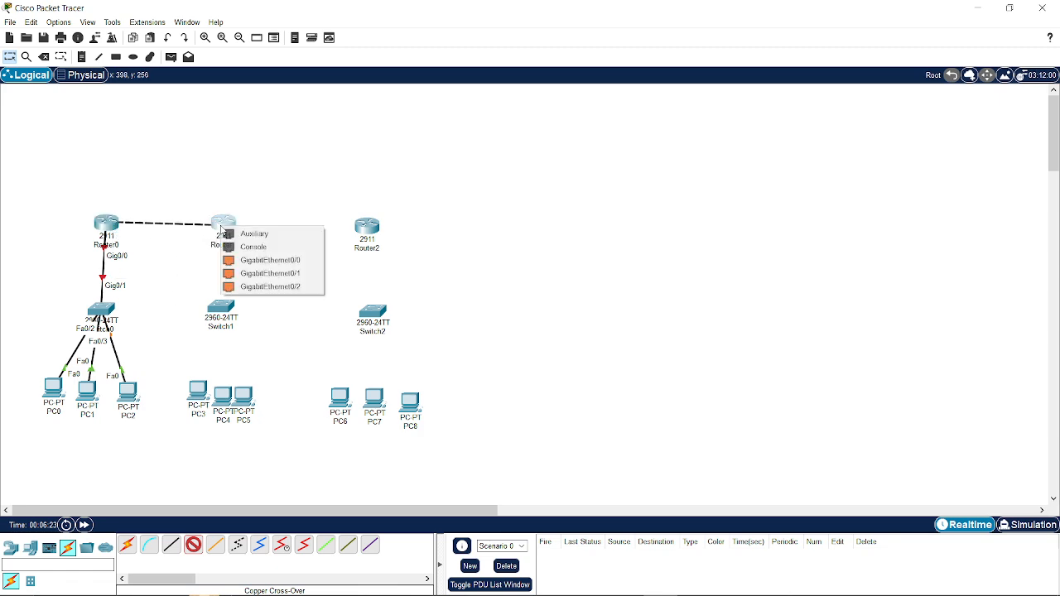
pyautogui.click(292, 273)
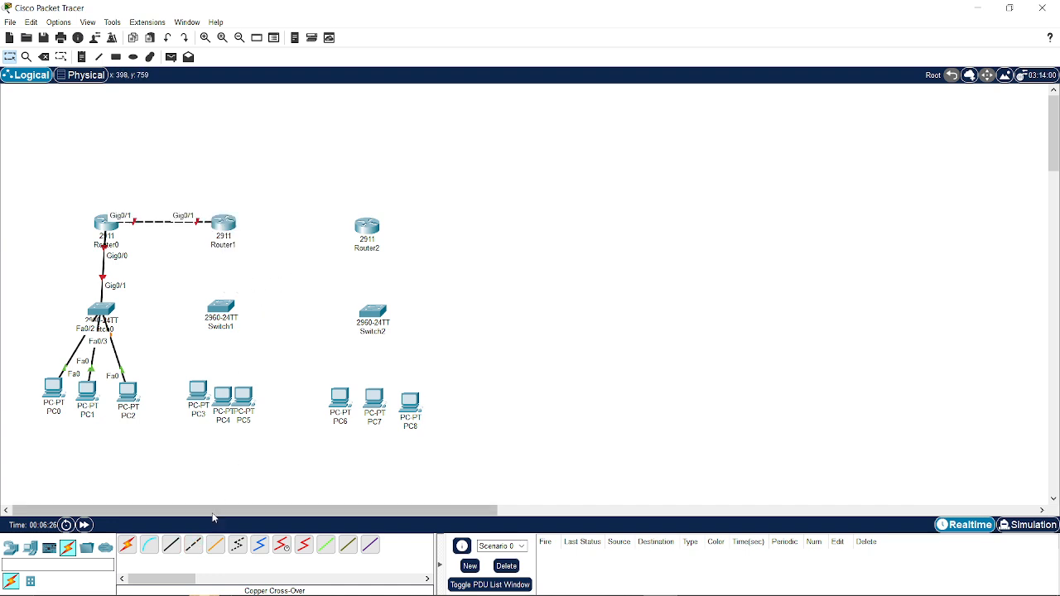
# - Connect Router1 GigabitEthernet0/2 to Router2 GigabitEthernet0/2 with a Copper Cross-Over cable and align Router2 level with Router1
pyautogui.click(193, 544)
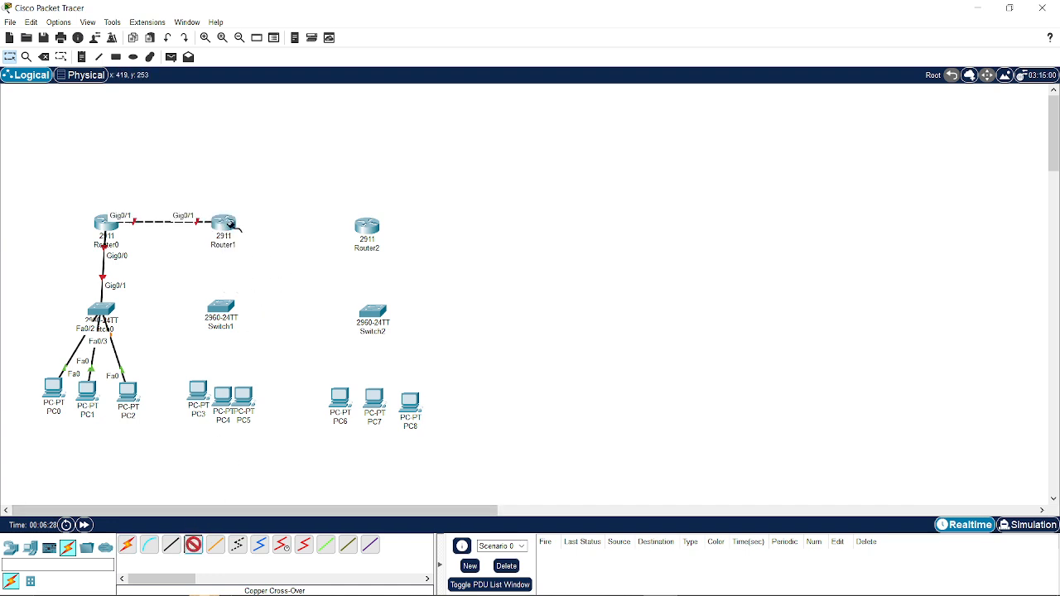
pyautogui.click(230, 225)
pyautogui.click(294, 271)
pyautogui.click(366, 222)
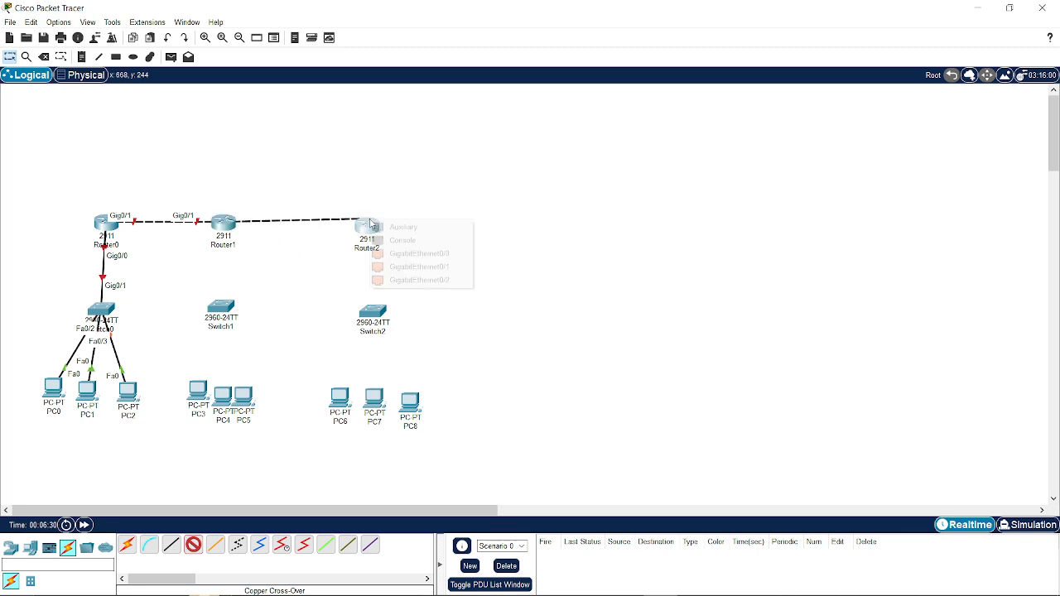
pyautogui.click(399, 282)
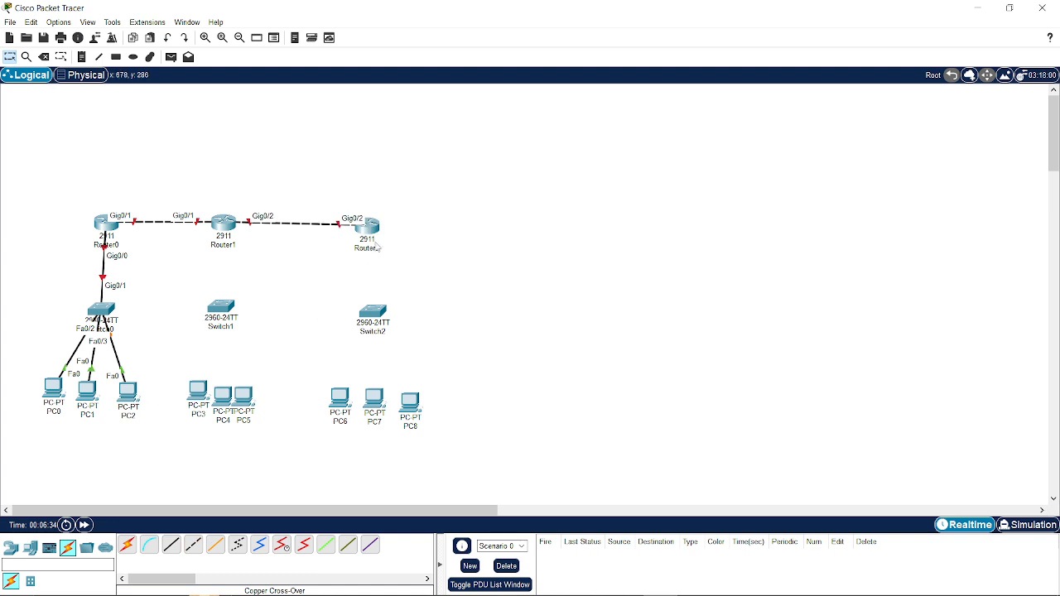
pyautogui.moveTo(370, 233); pyautogui.dragTo(367, 234)
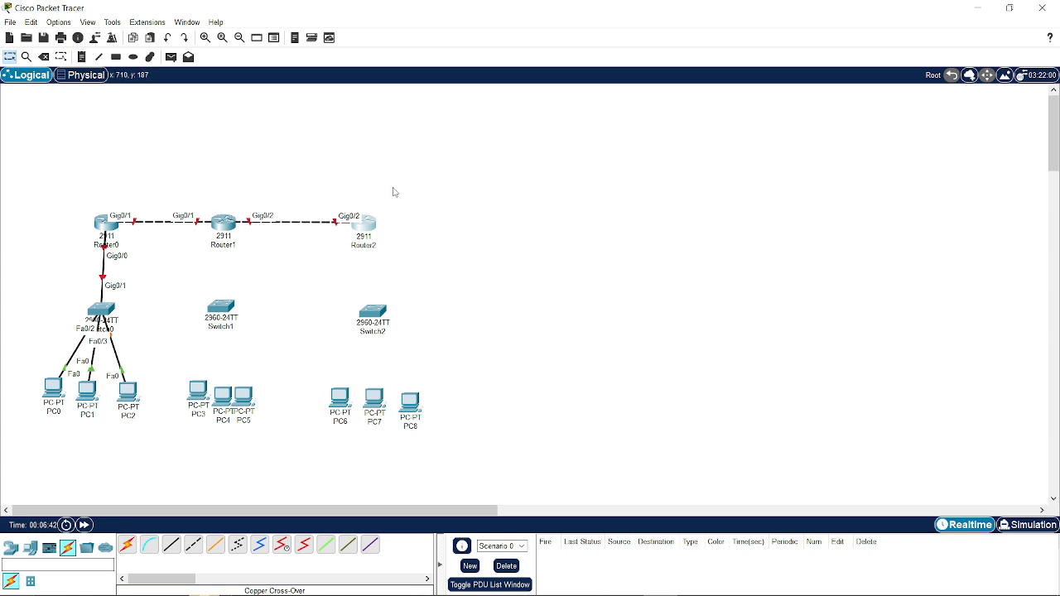
# - Connect Router1 GigabitEthernet0/0 to Switch1 GigabitEthernet0/1 with a Copper Straight-Through cable
pyautogui.click(171, 545)
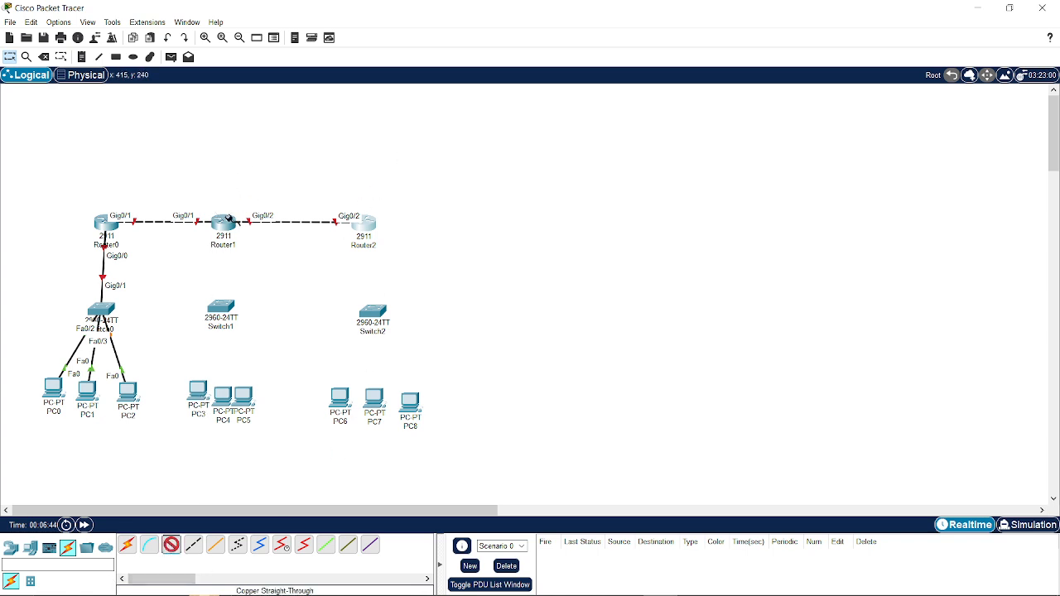
pyautogui.click(228, 218)
pyautogui.click(288, 255)
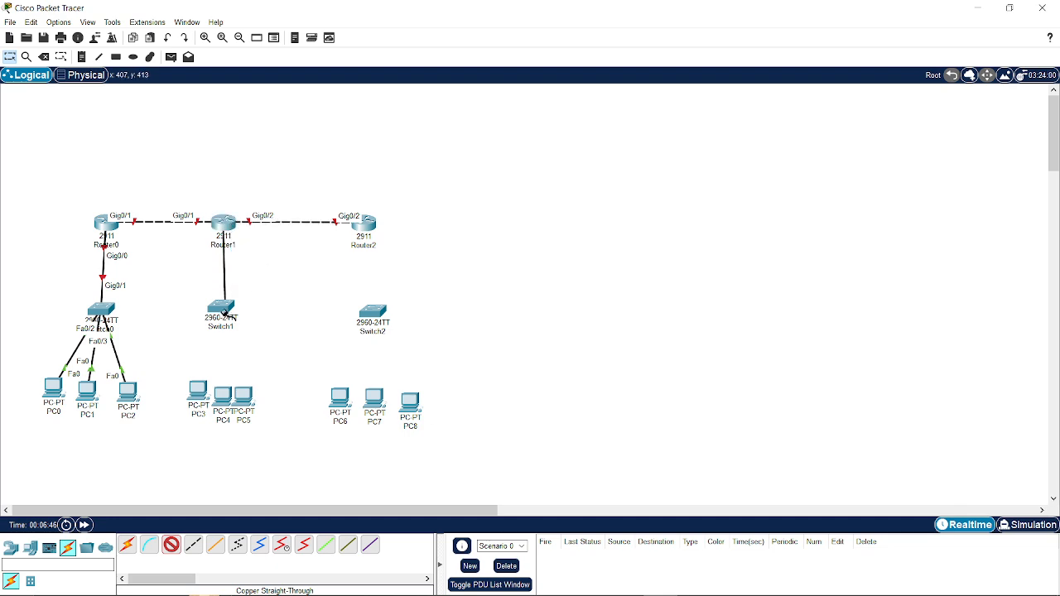
pyautogui.click(224, 311)
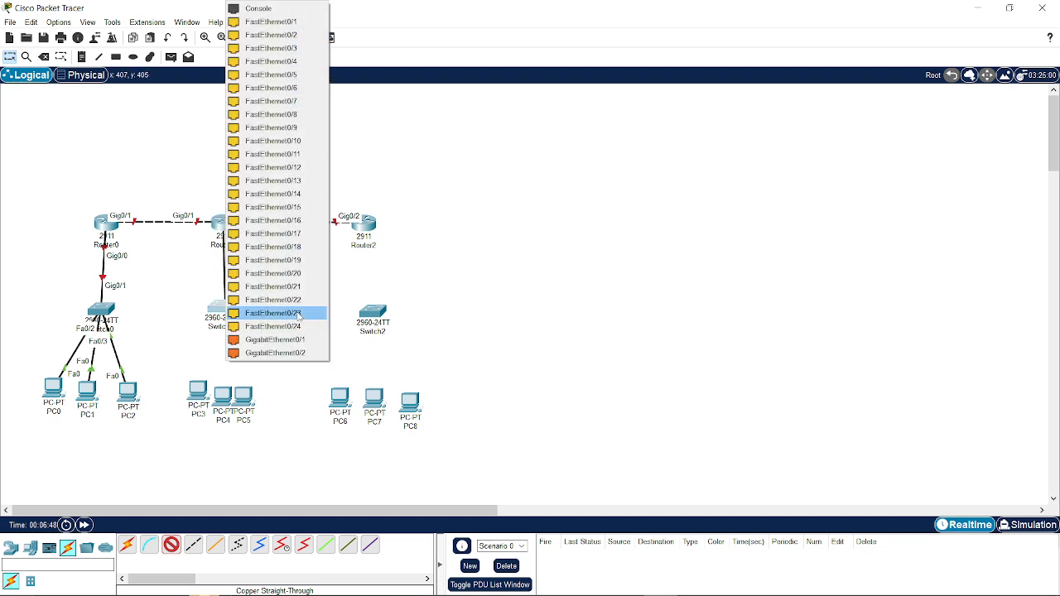
pyautogui.click(298, 339)
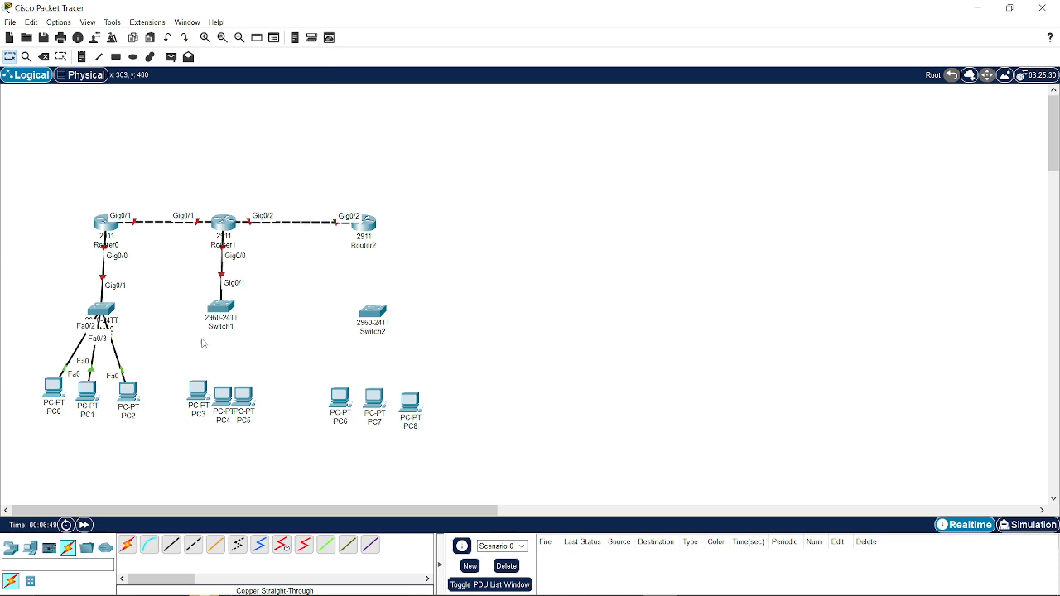
# - Connect Switch1 FastEthernet0/1 to PC3 FastEthernet0 with a Copper Straight-Through cable
pyautogui.click(171, 544)
pyautogui.click(223, 307)
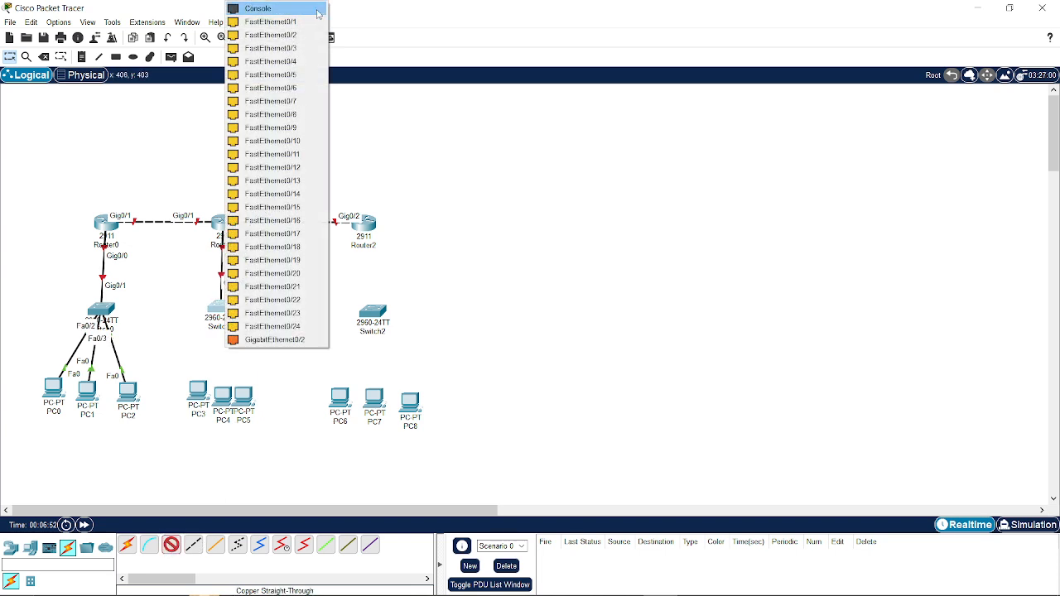
pyautogui.click(308, 22)
pyautogui.click(196, 393)
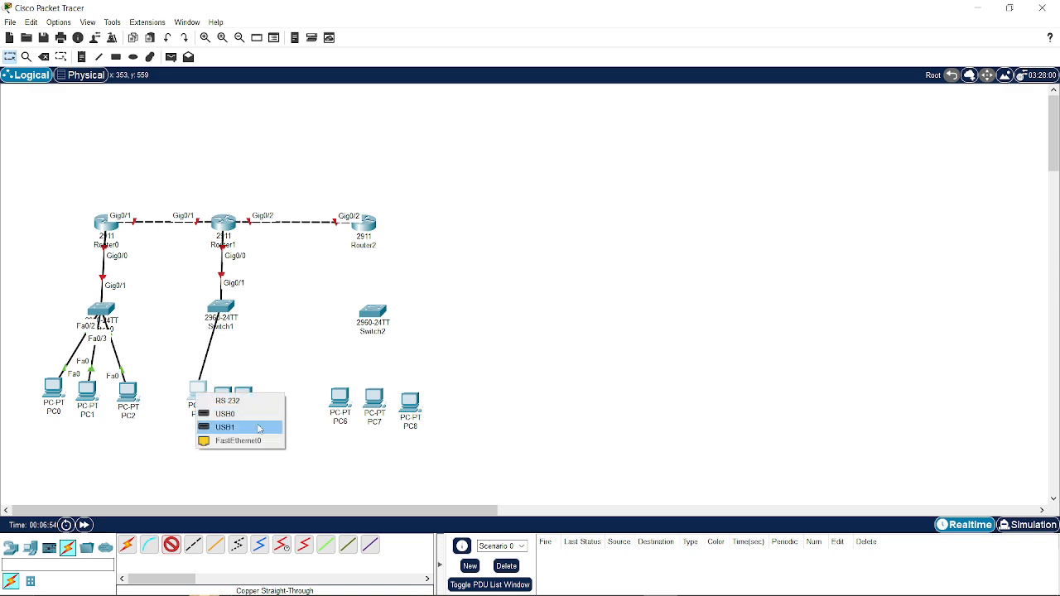
pyautogui.click(223, 439)
# - Connect the FastEthernet0 ports of PC4 and PC5 to Switch1 FastEthernet0/2 and 0/3 with straight-through cables
pyautogui.click(229, 403)
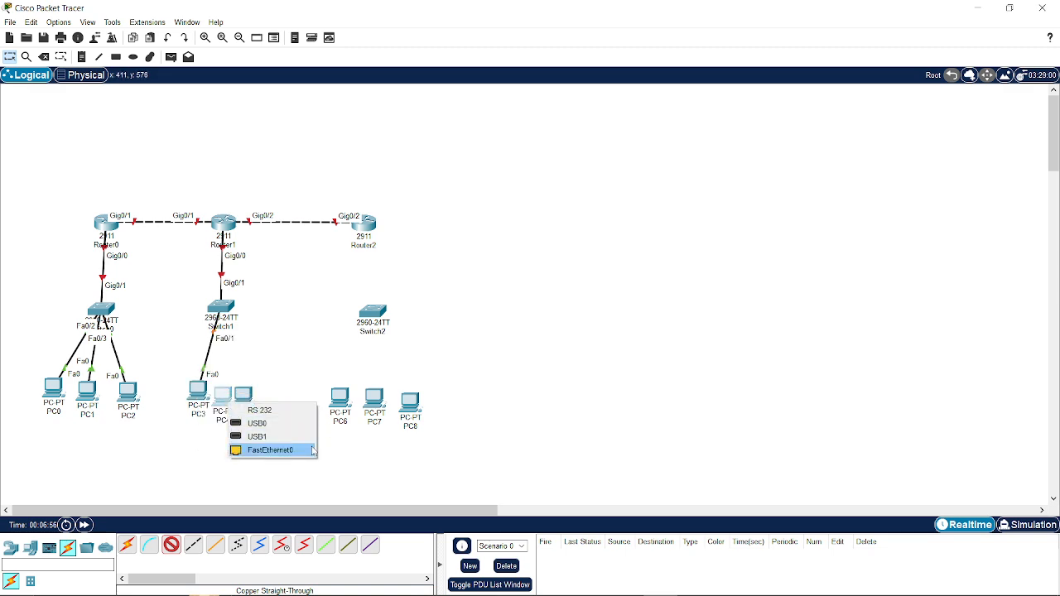
pyautogui.click(305, 449)
pyautogui.click(224, 308)
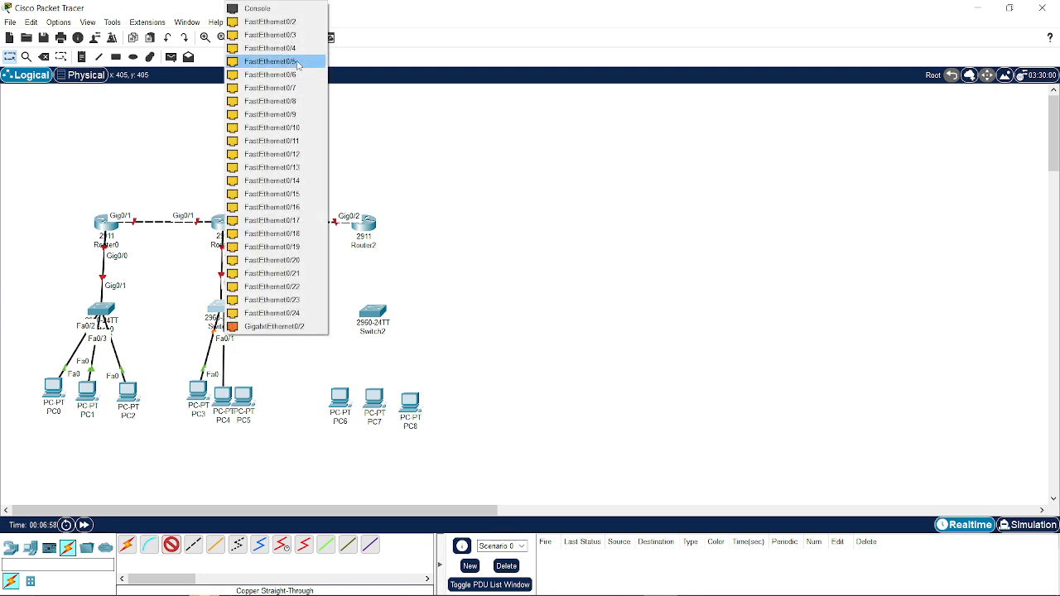
pyautogui.click(300, 30)
pyautogui.click(252, 400)
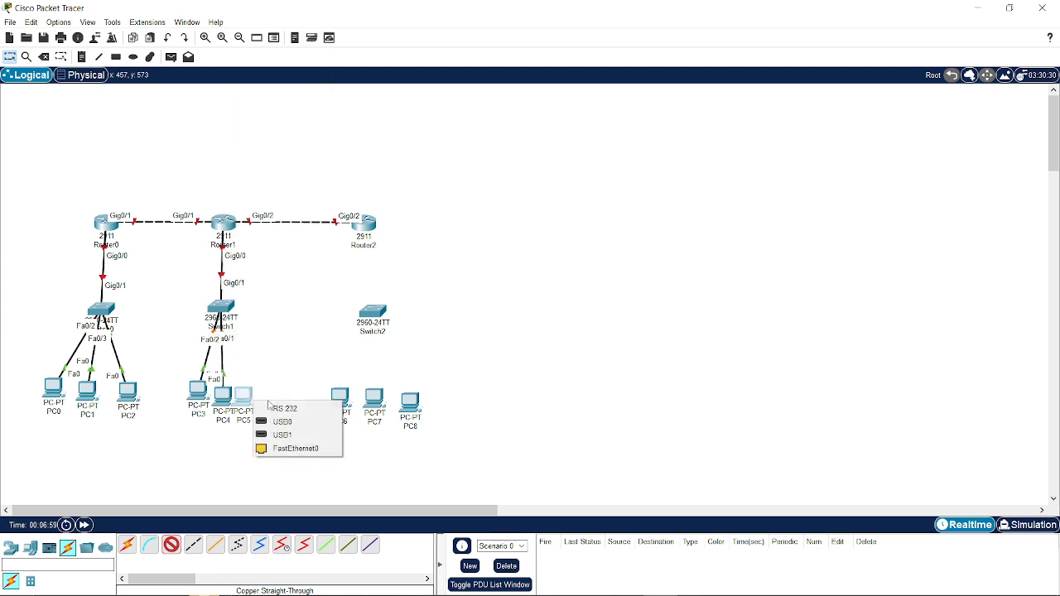
pyautogui.click(310, 449)
pyautogui.click(222, 311)
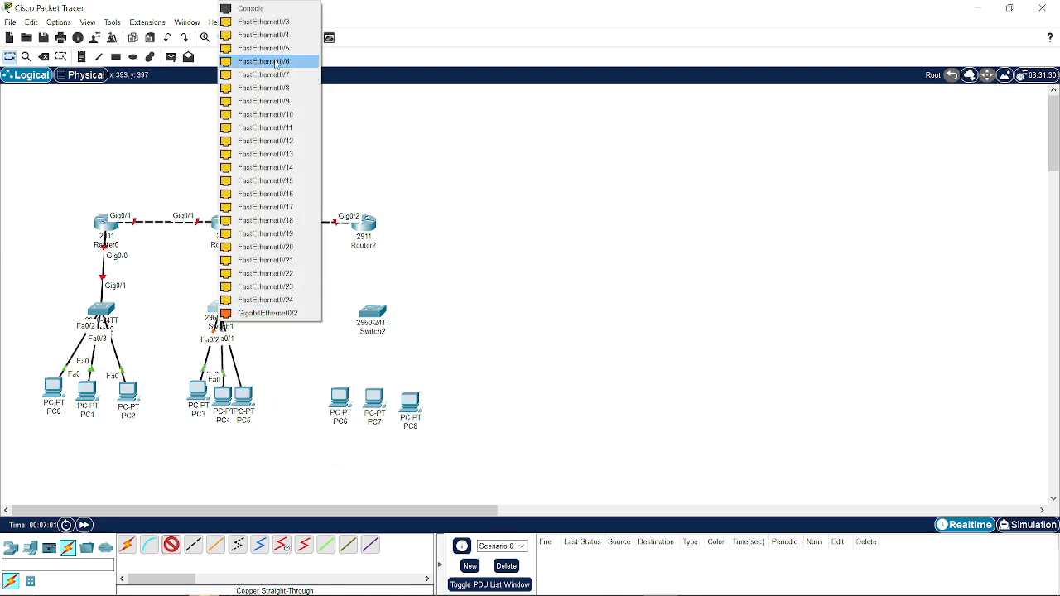
pyautogui.click(265, 21)
# - Connect Router2 GigabitEthernet0/0 to Switch2 GigabitEthernet0/1 with a Copper Straight-Through cable
pyautogui.click(364, 228)
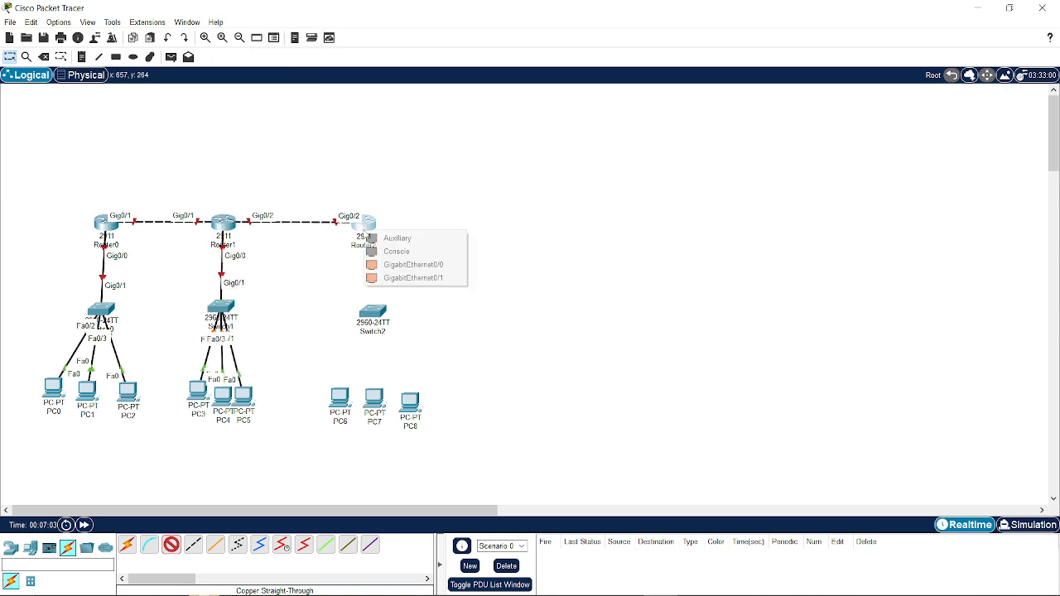
pyautogui.click(410, 279)
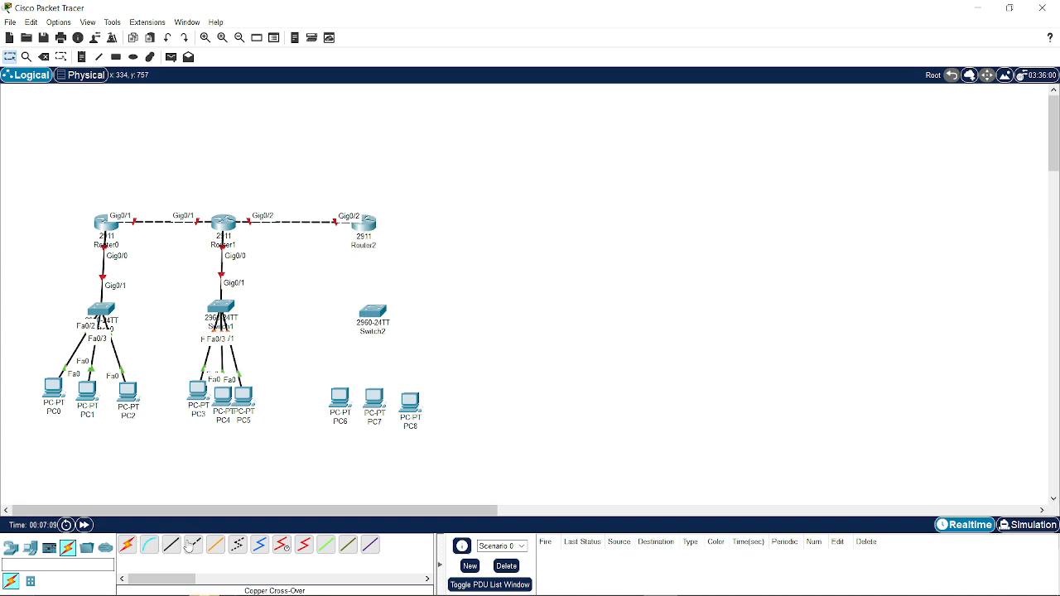
pyautogui.click(377, 220)
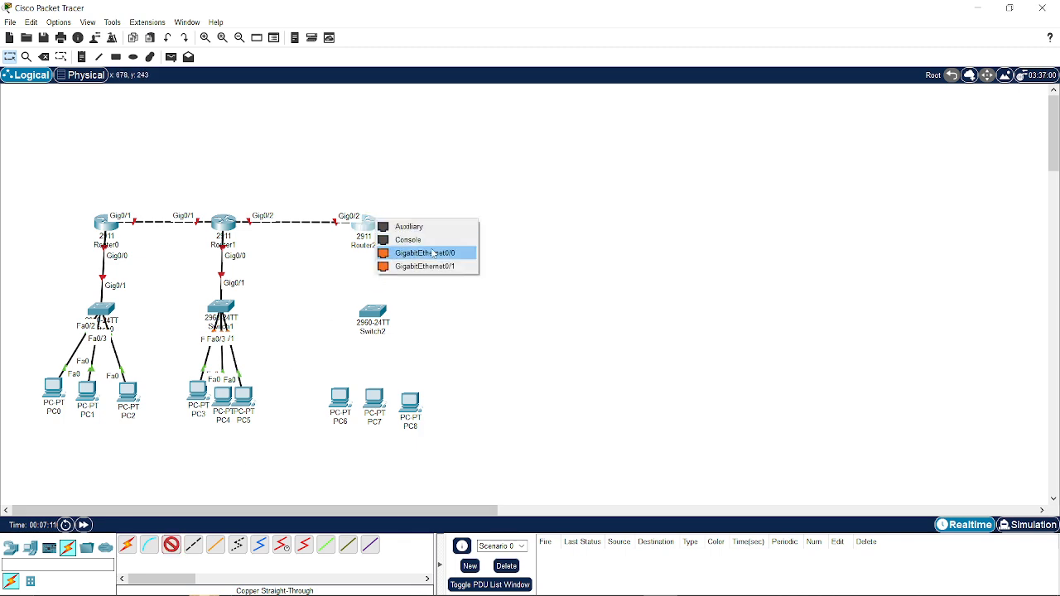
pyautogui.click(426, 251)
pyautogui.click(380, 314)
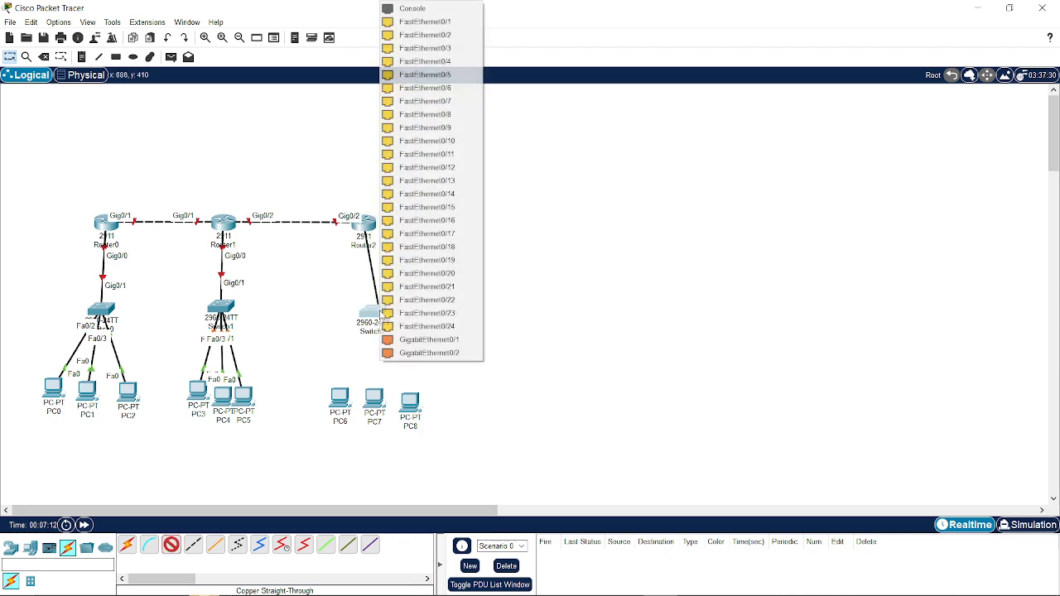
pyautogui.click(406, 340)
# - Connect Switch2 FastEthernet0/1 to PC6 FastEthernet0 with a Copper Straight-Through cable
pyautogui.click(171, 544)
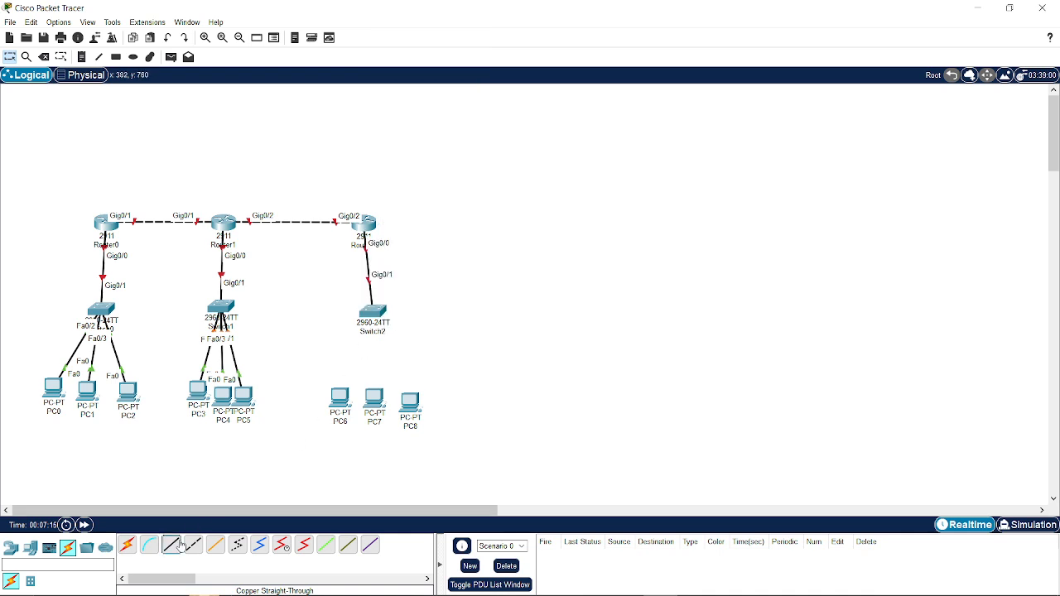
pyautogui.click(381, 317)
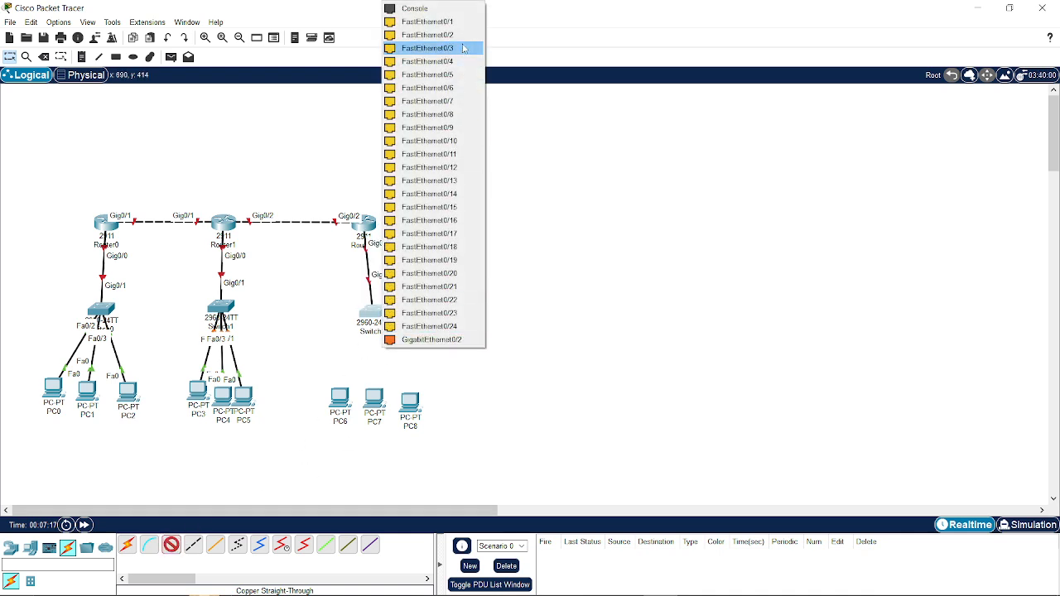
pyautogui.click(439, 21)
pyautogui.click(341, 402)
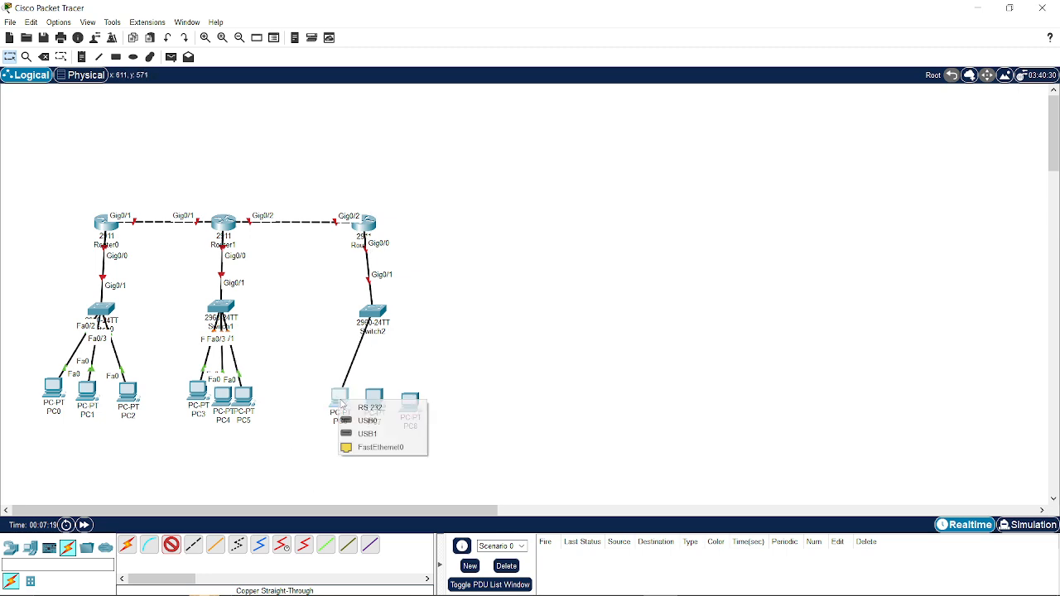
pyautogui.click(380, 448)
# - Connect Switch2 FastEthernet0/2 and 0/3 to the FastEthernet0 ports of PC7 and PC8 with straight-through cables
pyautogui.click(174, 547)
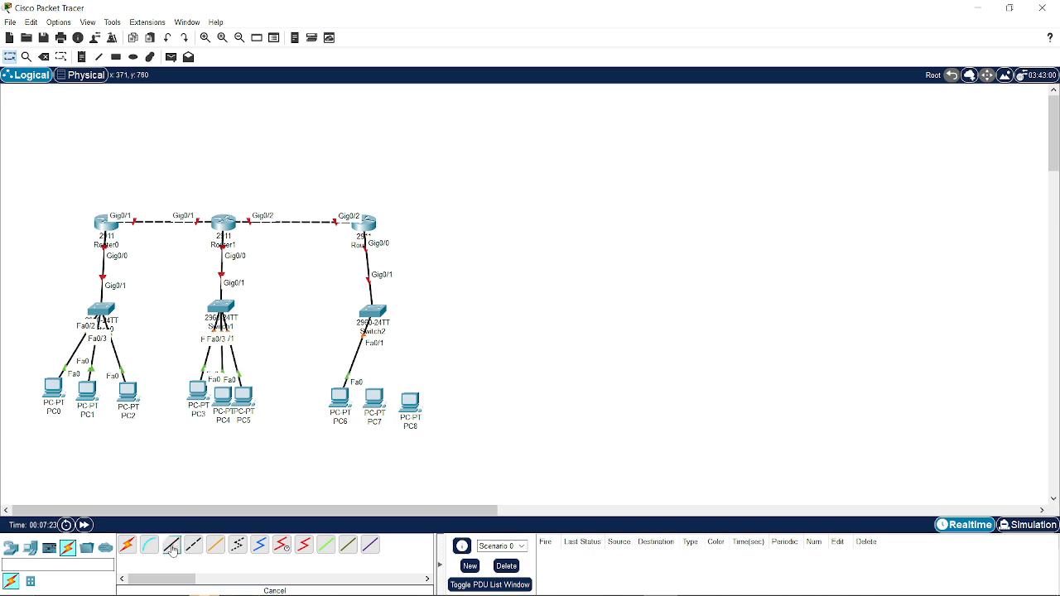
pyautogui.click(374, 302)
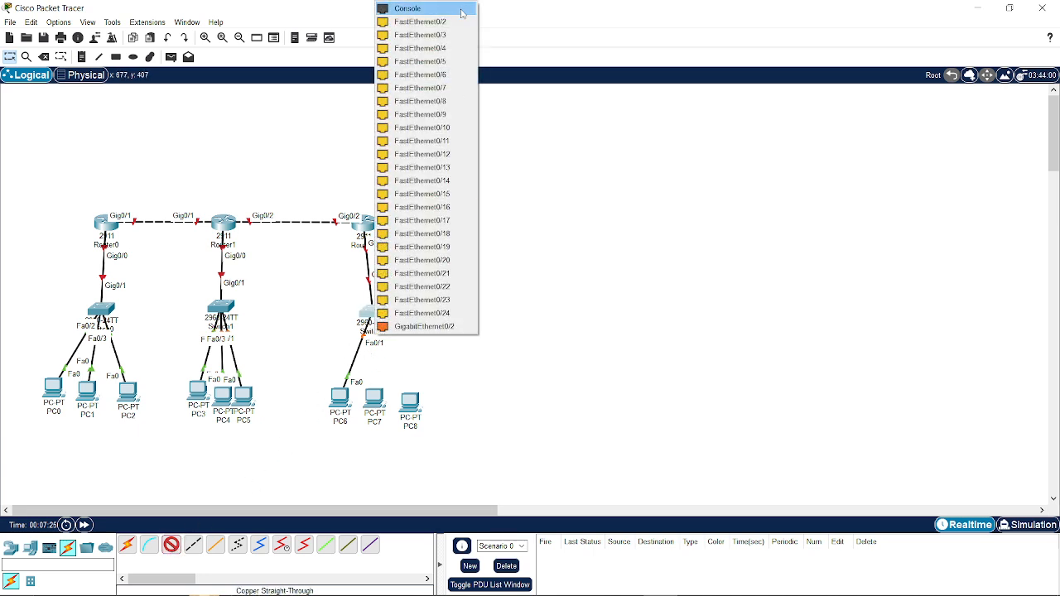
pyautogui.click(430, 22)
pyautogui.click(374, 401)
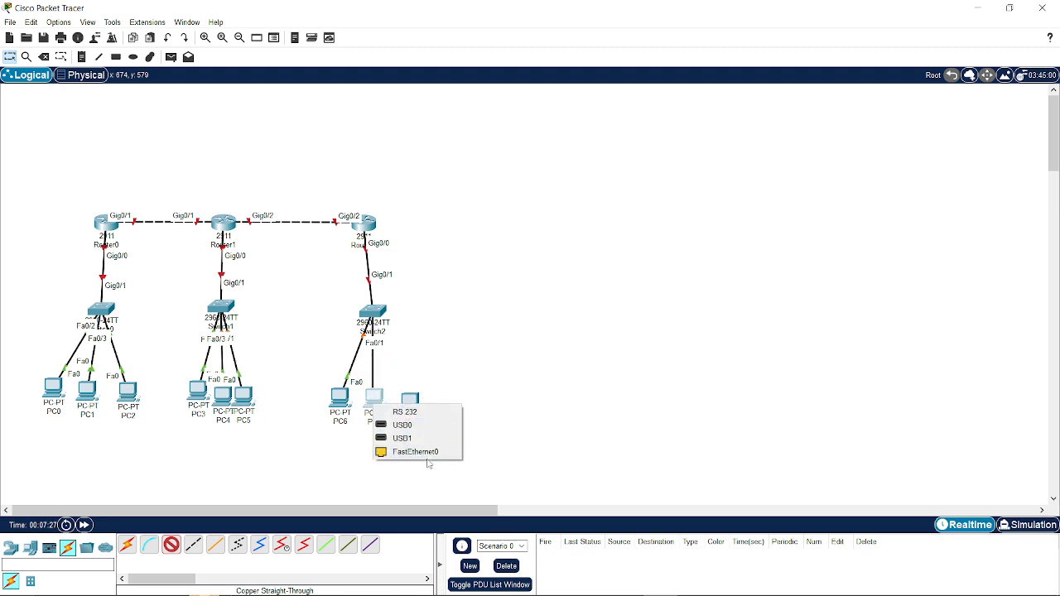
pyautogui.click(429, 463)
pyautogui.click(377, 404)
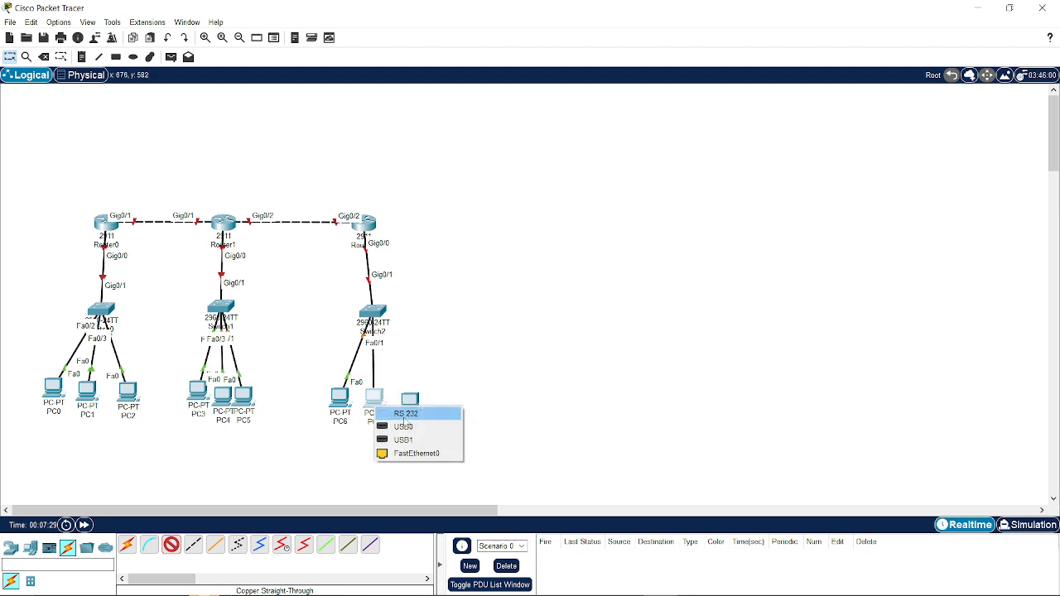
pyautogui.click(436, 455)
pyautogui.click(409, 400)
pyautogui.click(435, 445)
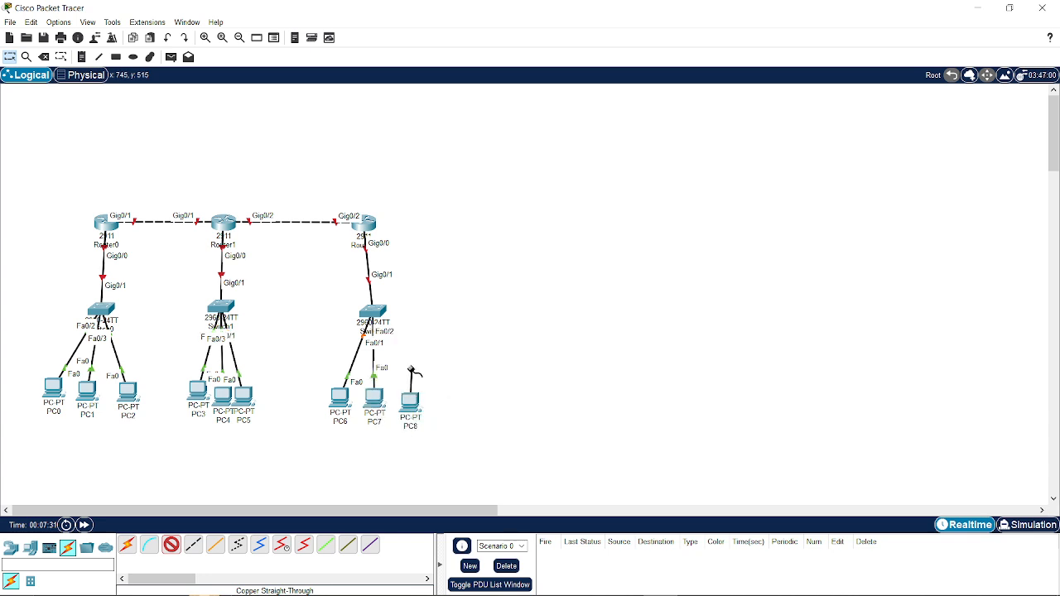
pyautogui.click(383, 313)
pyautogui.click(447, 25)
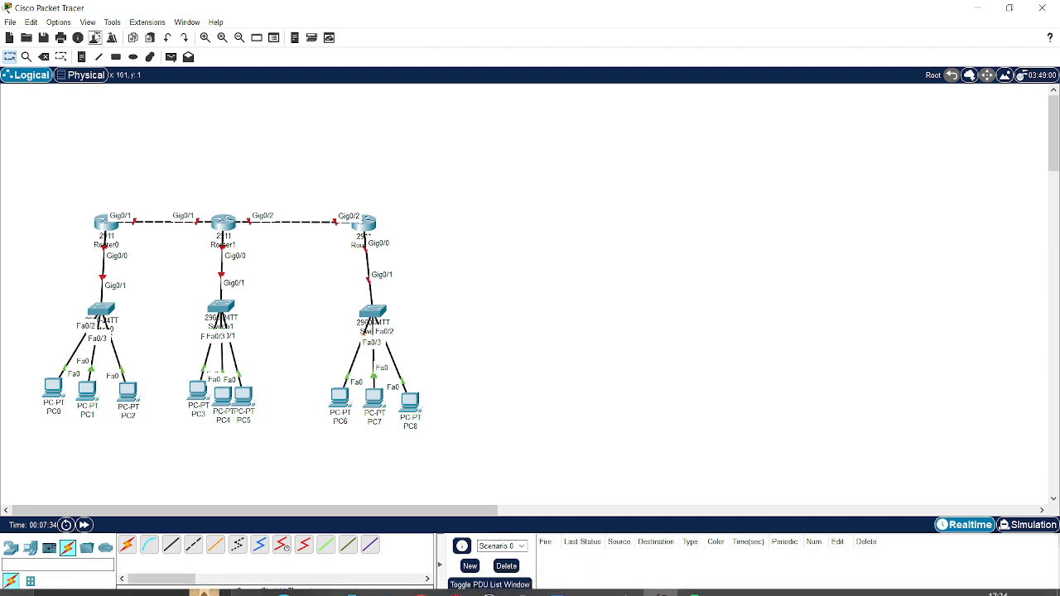
# - Place a note beside the topology reading "IP Local di setiap switch", "INT gig0/0", 192.168.1.1, 192.168.2.1 and 192.168.3.1 on separate lines
pyautogui.click(81, 57)
pyautogui.click(495, 253)
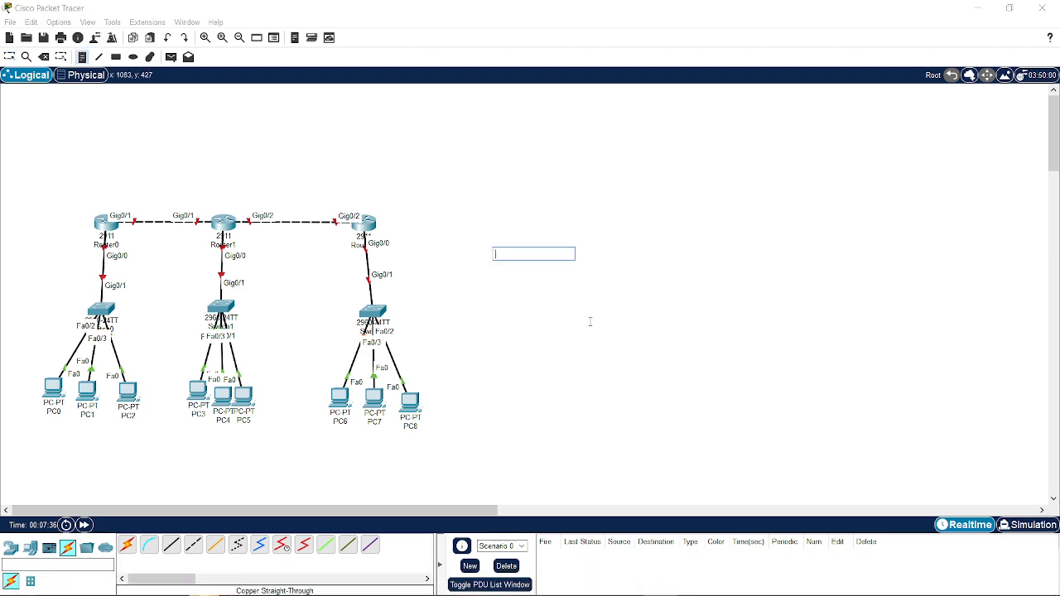
pyautogui.write('IP')
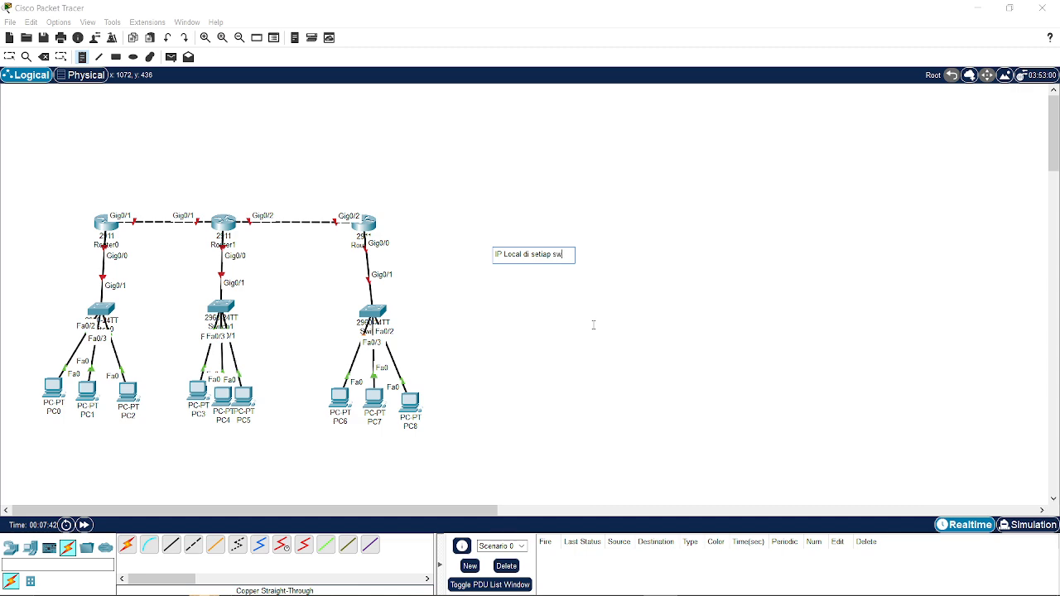
pyautogui.write('Local di setiap switch')
pyautogui.press('Return')
pyautogui.press('Return')
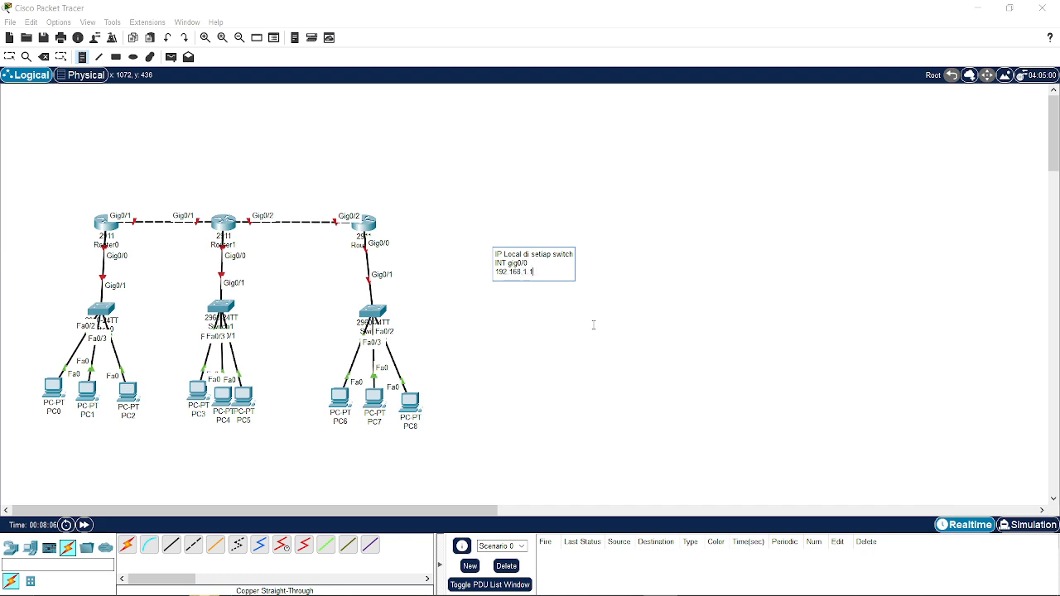
pyautogui.press('Return')
pyautogui.write('192.168.2.1')
pyautogui.press('Return')
pyautogui.write('1')
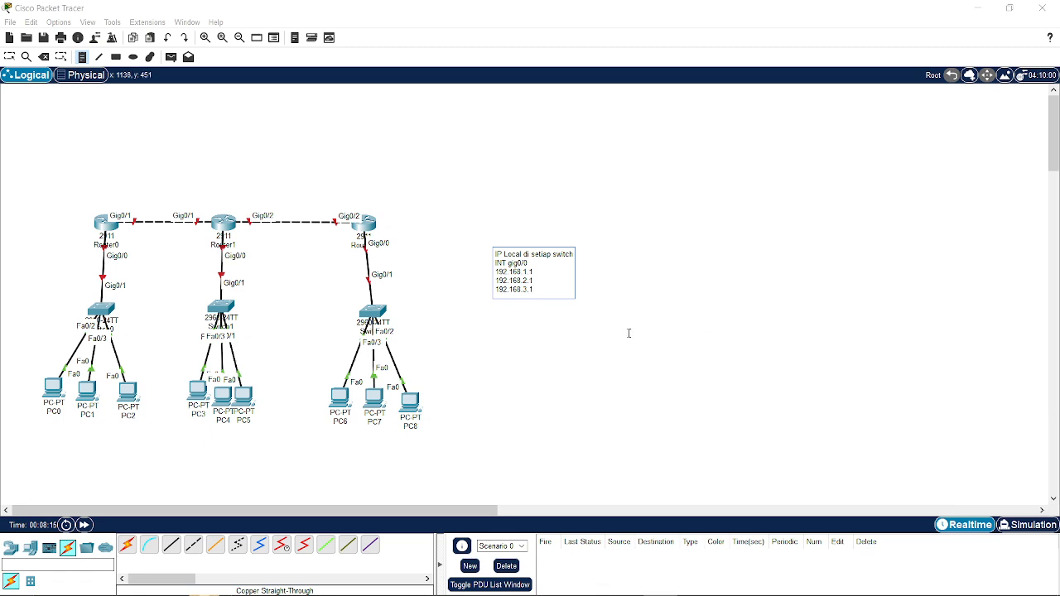
pyautogui.click(627, 332)
pyautogui.press('Escape')
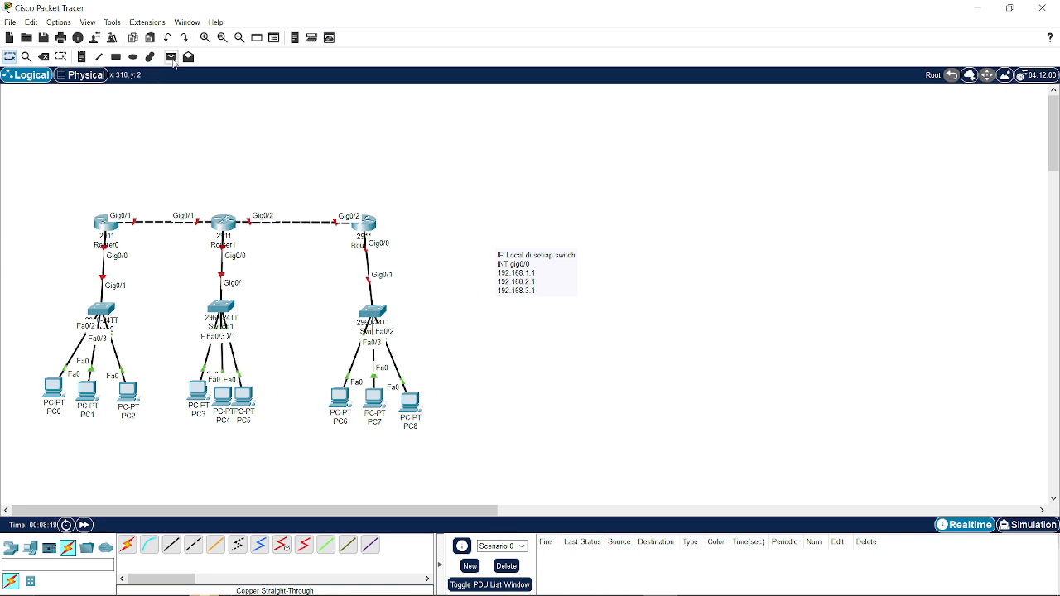
# - Add a note reading 192.168.1.x and position it beside the link between Router0 and Switch0
pyautogui.click(81, 56)
pyautogui.click(133, 303)
pyautogui.write('192.168.1.x')
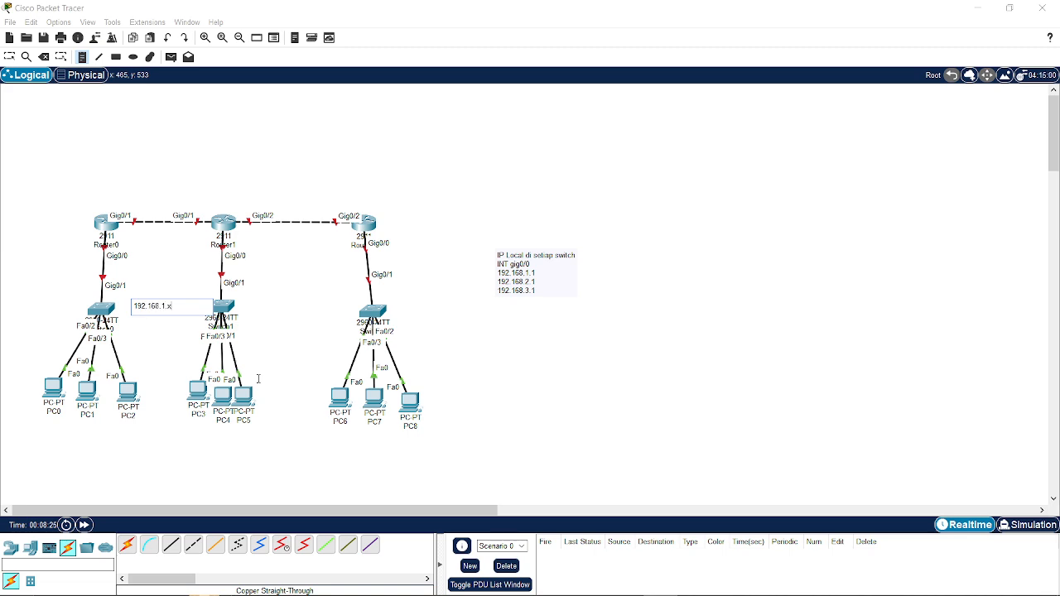
pyautogui.press('Escape')
pyautogui.moveTo(168, 306); pyautogui.dragTo(84, 287)
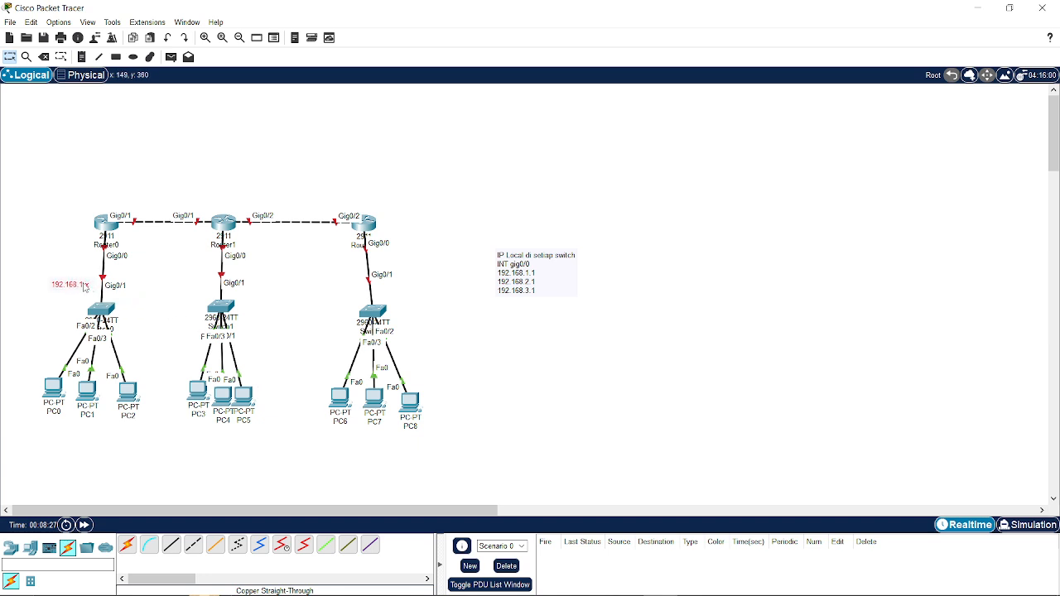
# - Add a note reading 192.168.2.x and position it beside the link between Router1 and Switch1
pyautogui.click(81, 56)
pyautogui.click(270, 294)
pyautogui.write('2.168.2.x')
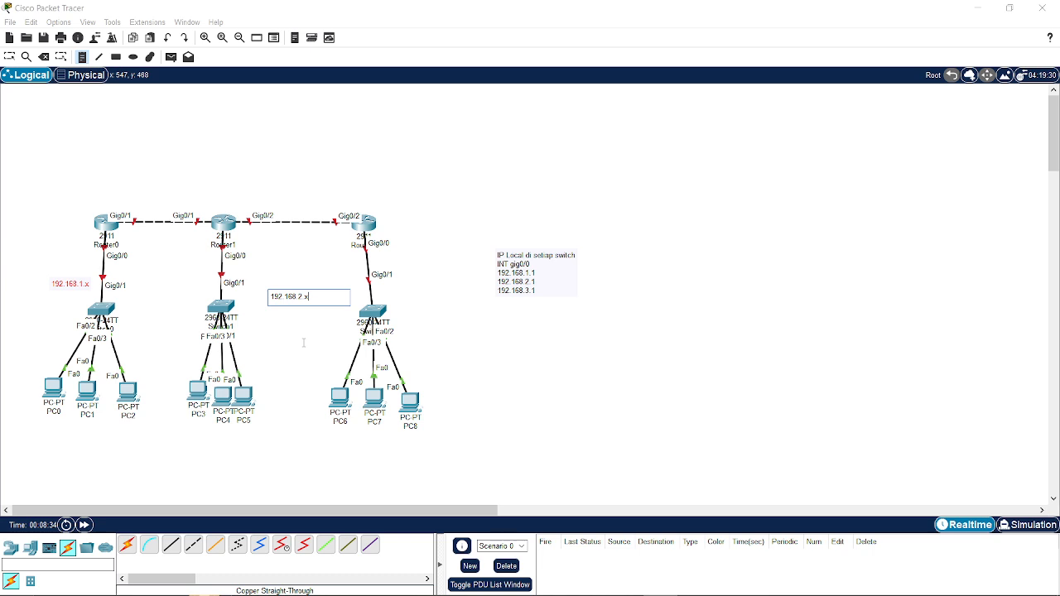
pyautogui.press('Escape')
pyautogui.moveTo(308, 300); pyautogui.dragTo(271, 271)
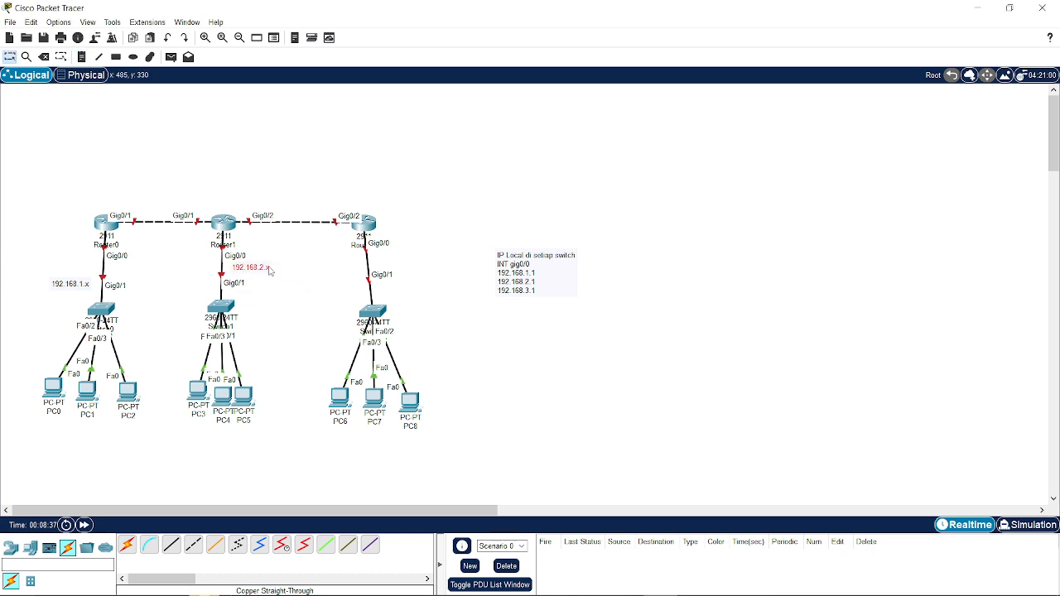
# - Add a note reading 192.168.3.x and position it beside the link between the third router and Switch2
pyautogui.click(82, 56)
pyautogui.click(451, 329)
pyautogui.write('192.168.3.x')
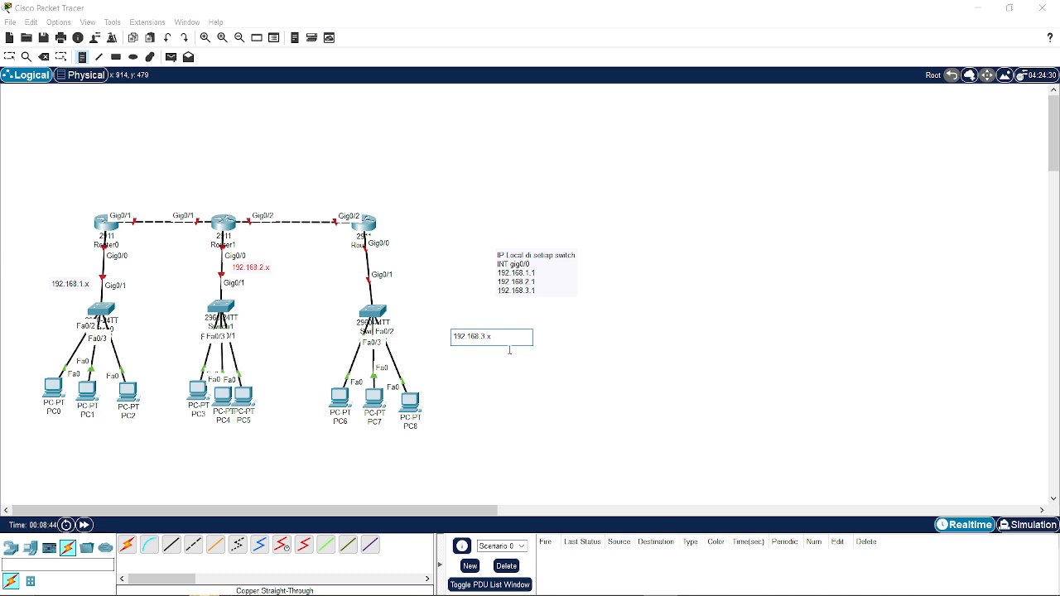
pyautogui.press('Escape')
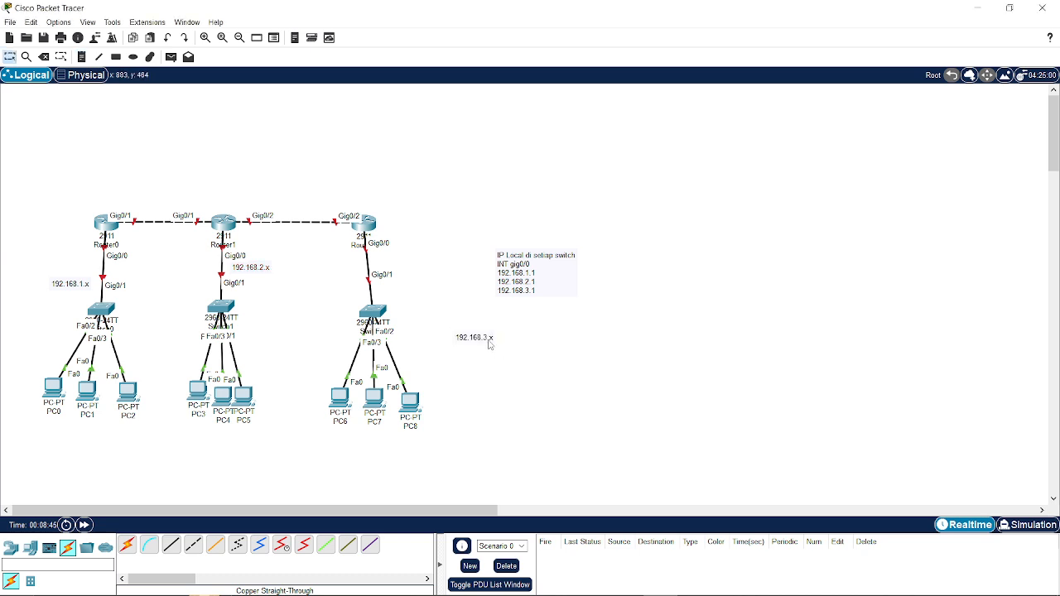
pyautogui.moveTo(487, 338); pyautogui.dragTo(409, 263)
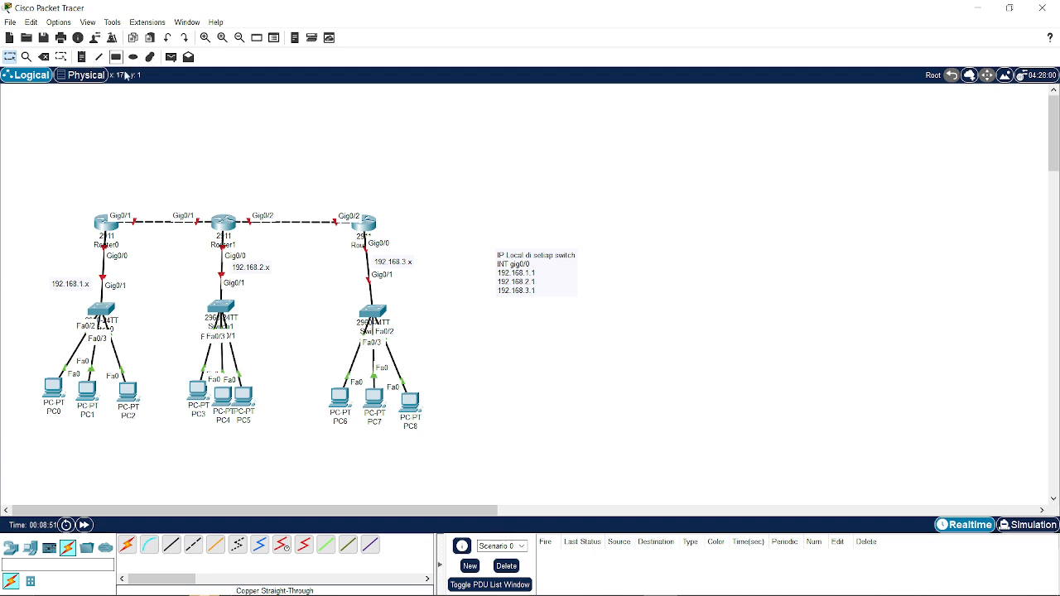
# - Append to the addressing note a blank line, then "IP Penghubung router", "INT gig0/1", 192.168.10.1, "INT gig0/2" and 192.168.20.1 on separate lines
pyautogui.doubleClick(538, 297)
pyautogui.press('Return')
pyautogui.press('Return')
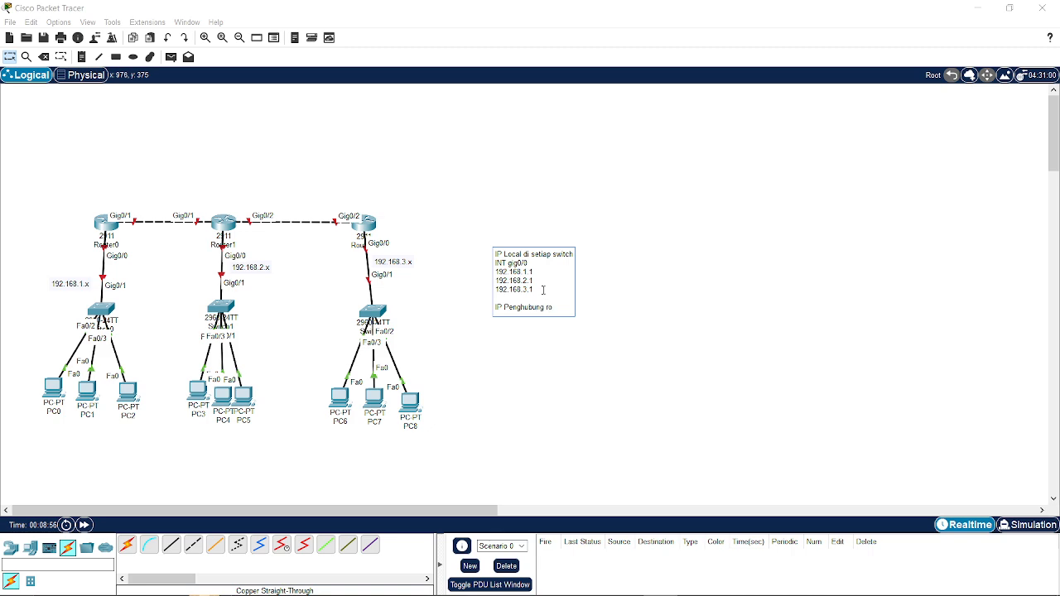
pyautogui.press('Return')
pyautogui.press('Return')
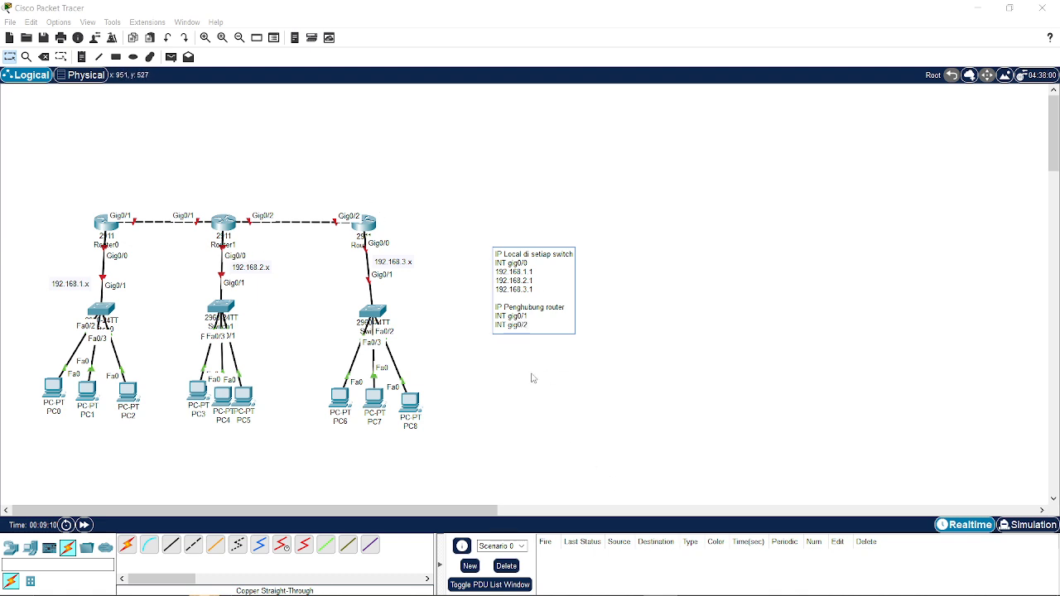
pyautogui.press('Return')
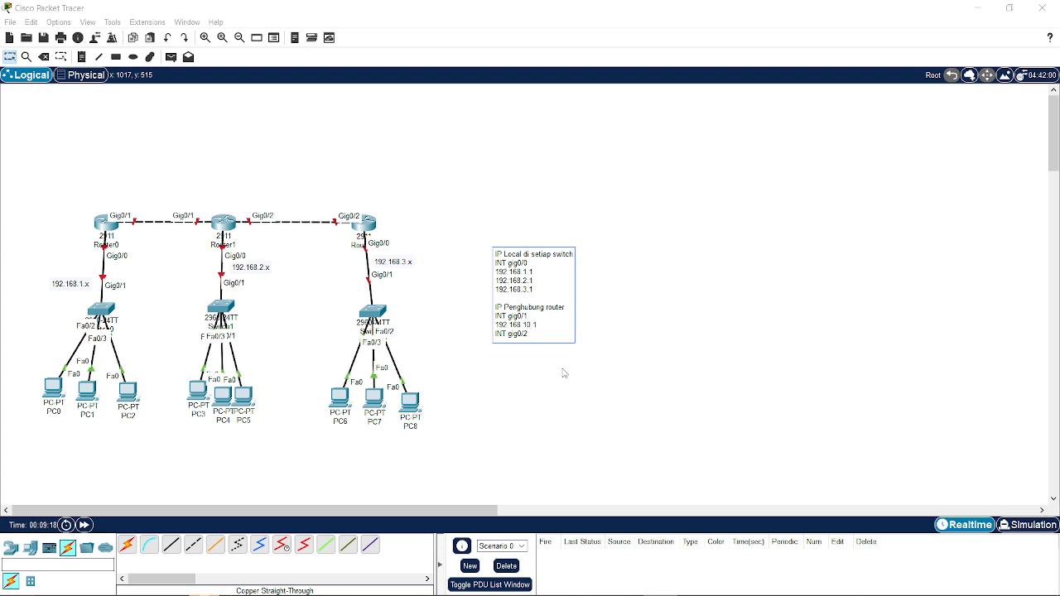
pyautogui.press('Return')
pyautogui.write('192.168.20.1')
pyautogui.click(506, 380)
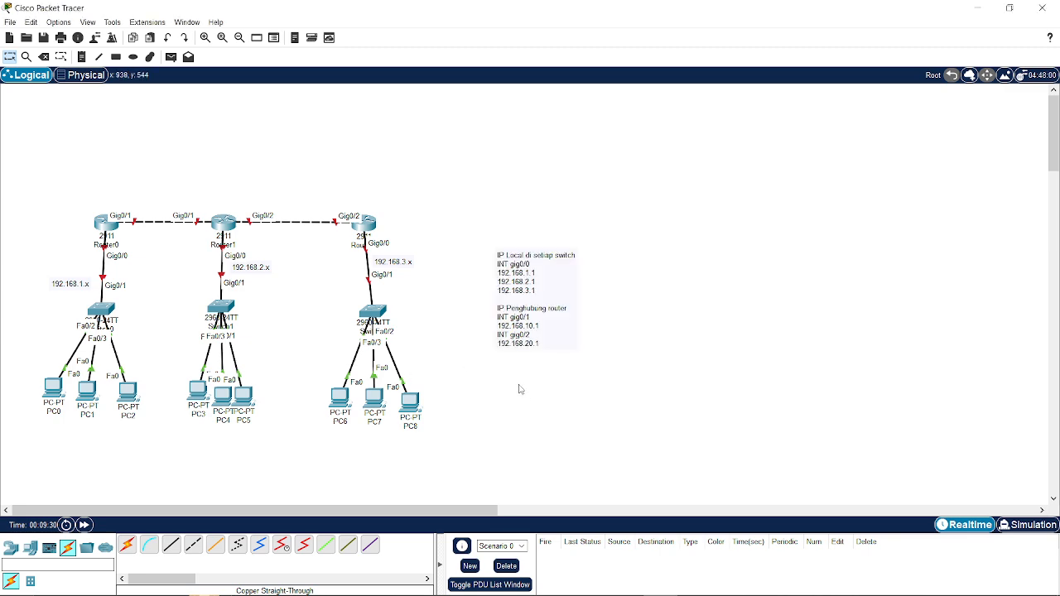
# - Add a note reading 192.168.10.x and position it just above the link between Router0 and Router1
pyautogui.click(83, 57)
pyautogui.click(153, 189)
pyautogui.write('192.168.10.x')
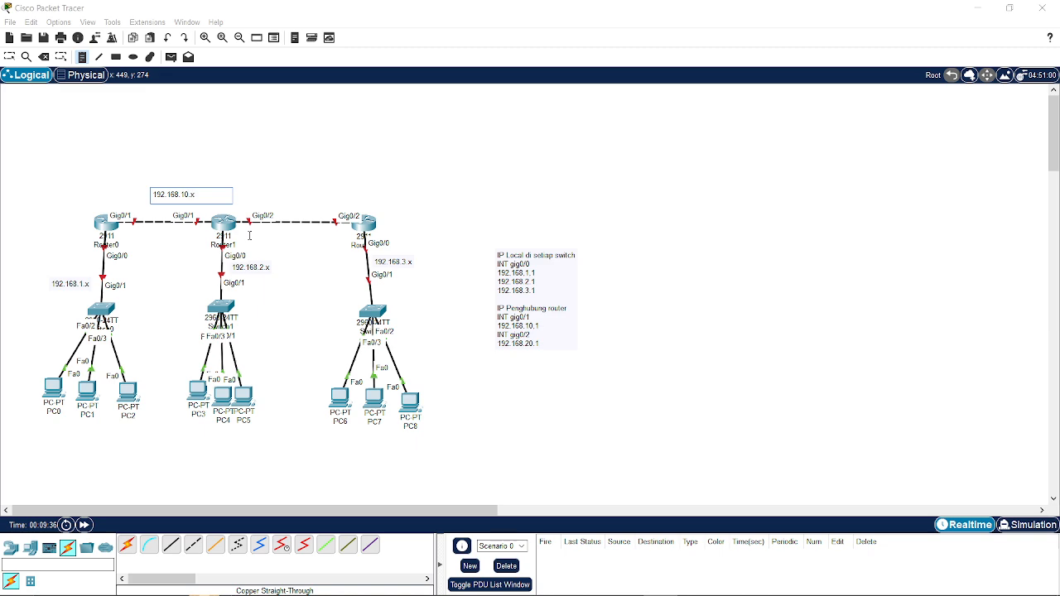
pyautogui.click(300, 297)
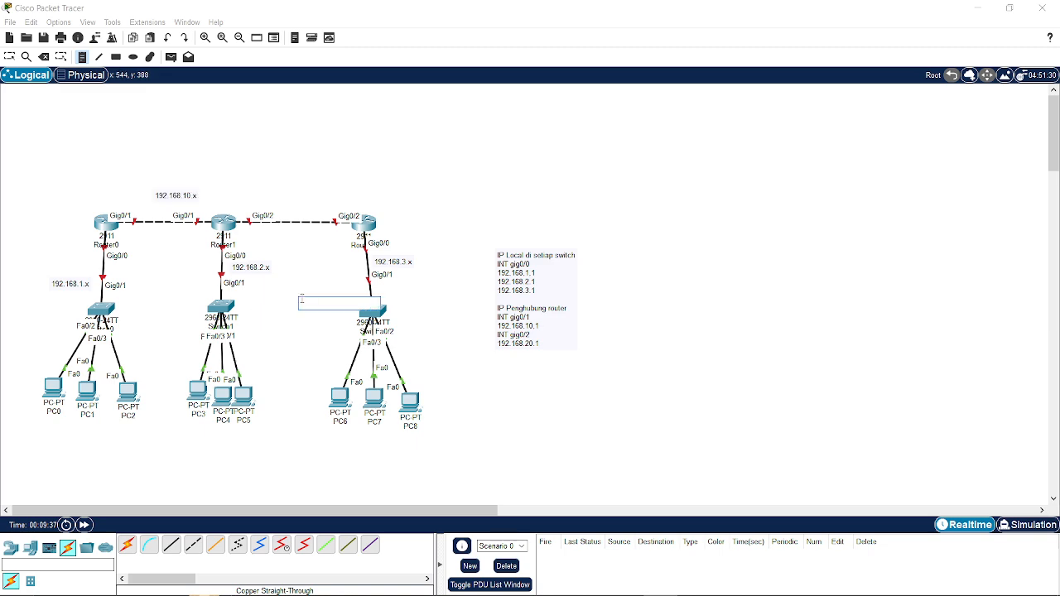
pyautogui.press('Escape')
pyautogui.moveTo(177, 196); pyautogui.dragTo(159, 206)
# - Add a note reading 192.168.20.x and position it above the link between the second and third routers
pyautogui.click(81, 56)
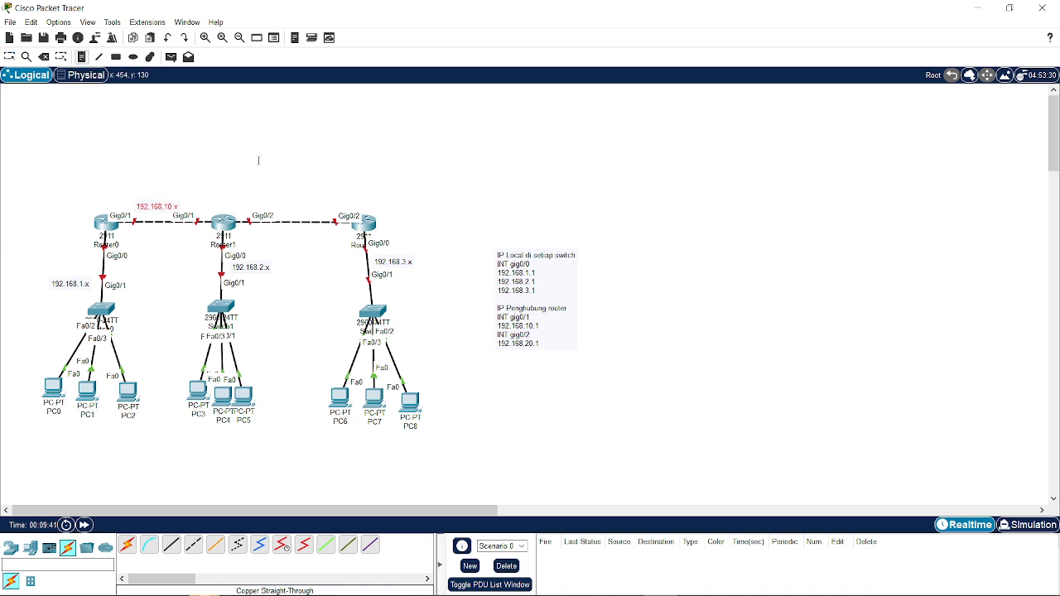
pyautogui.click(284, 213)
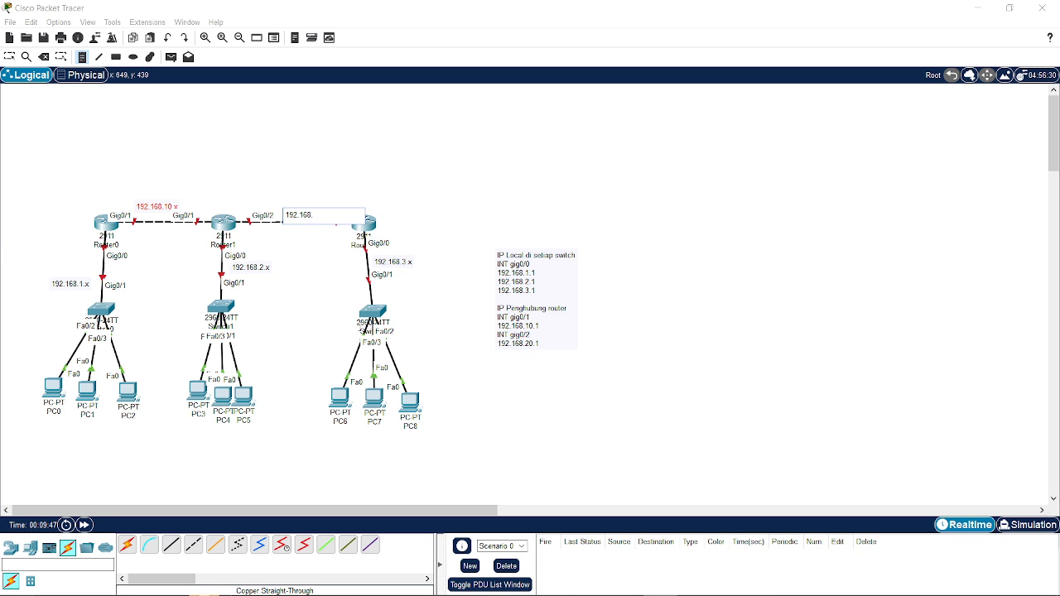
pyautogui.press('Escape')
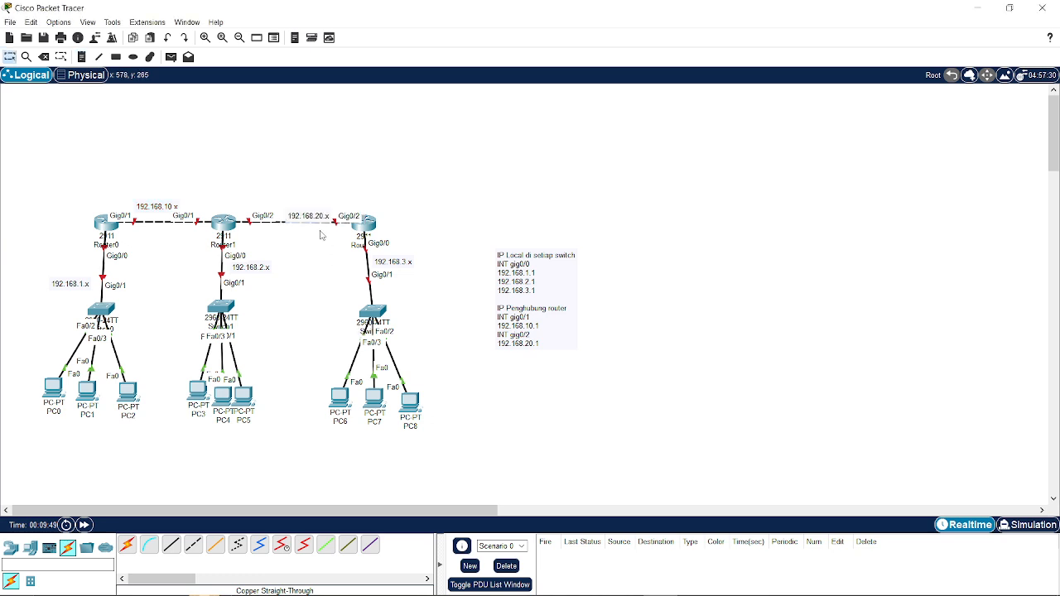
pyautogui.moveTo(314, 222); pyautogui.dragTo(307, 206)
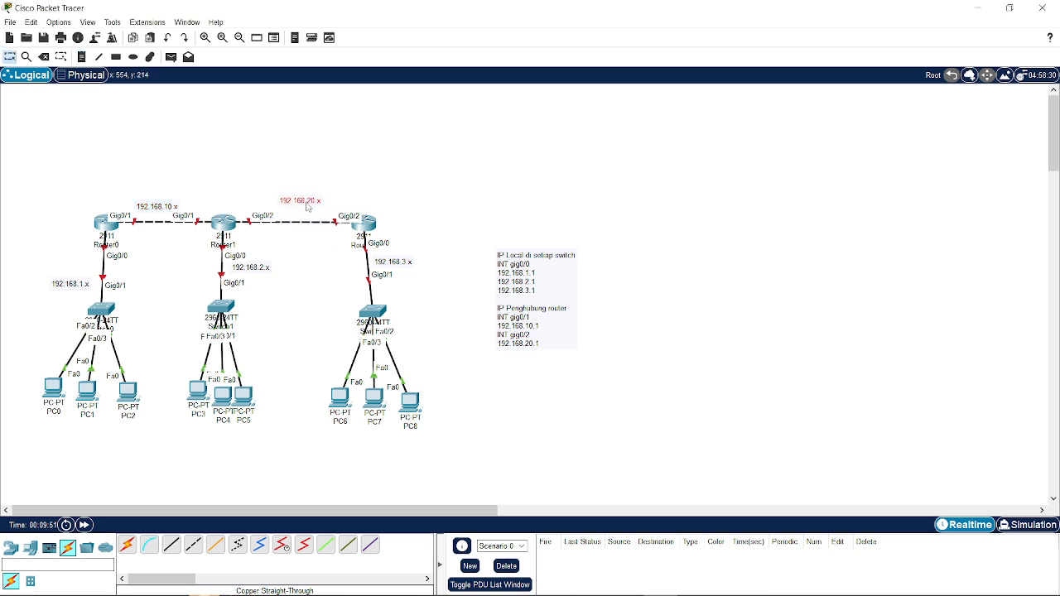
# - Rename the three routers, in order along the chain, to Router 1, Router 2 and Router 3
pyautogui.click(107, 245)
pyautogui.click(149, 265)
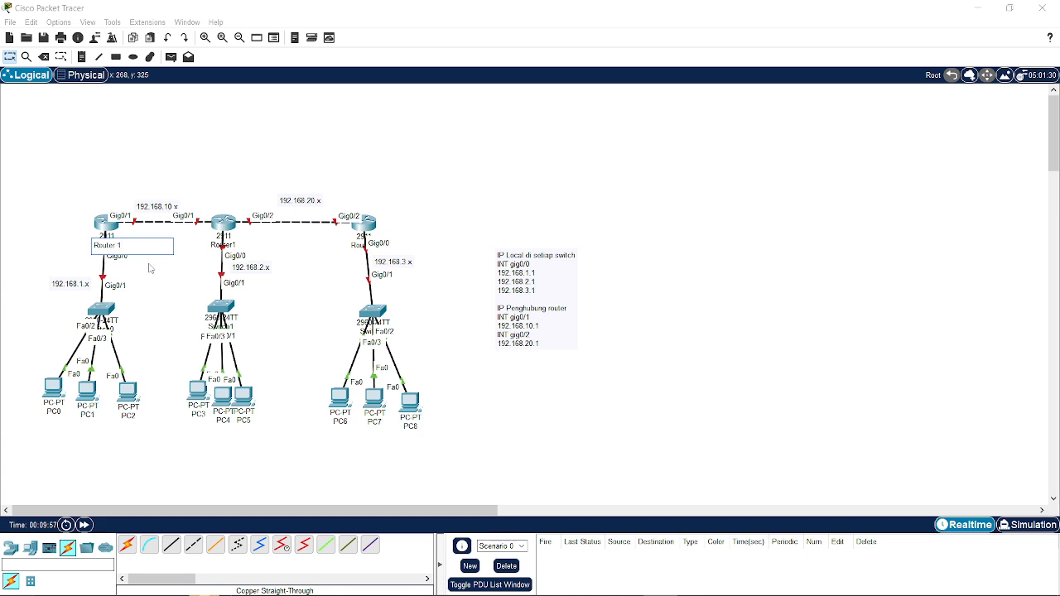
pyautogui.click(264, 249)
pyautogui.click(232, 247)
pyautogui.click(234, 246)
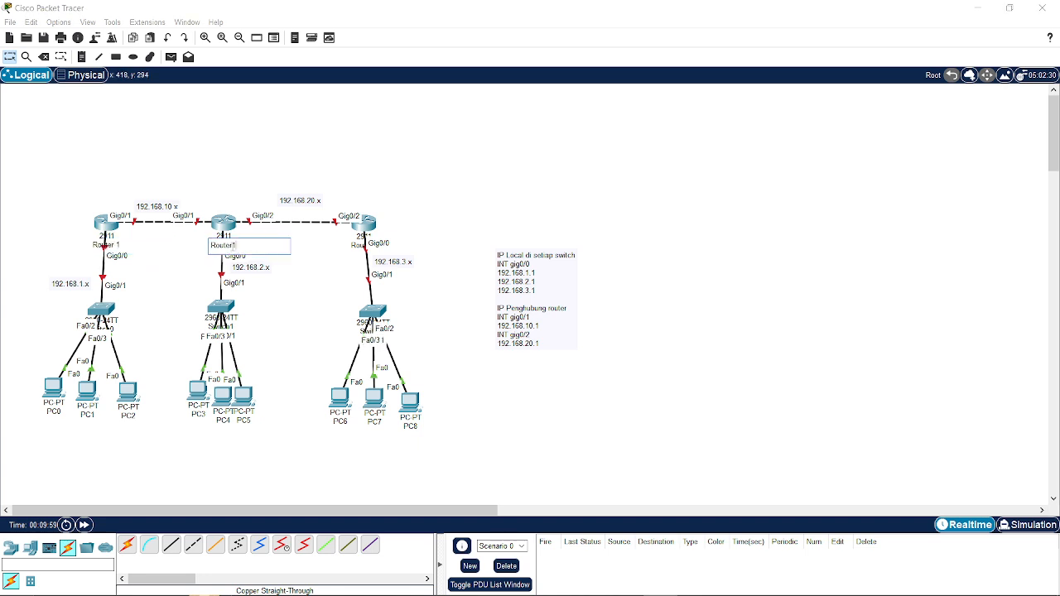
pyautogui.write('2')
pyautogui.click(308, 258)
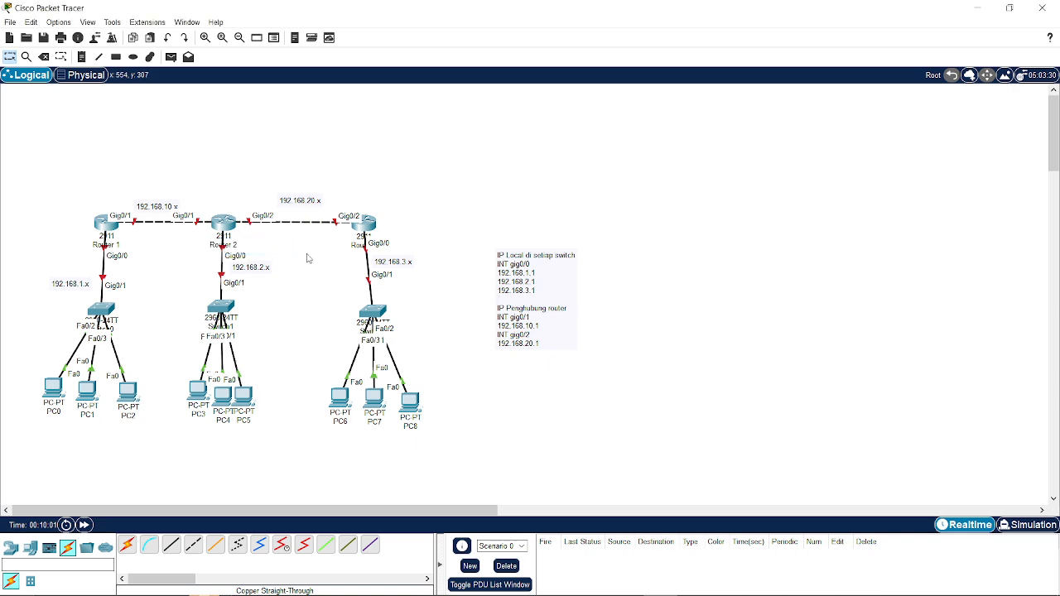
pyautogui.click(357, 246)
pyautogui.click(358, 246)
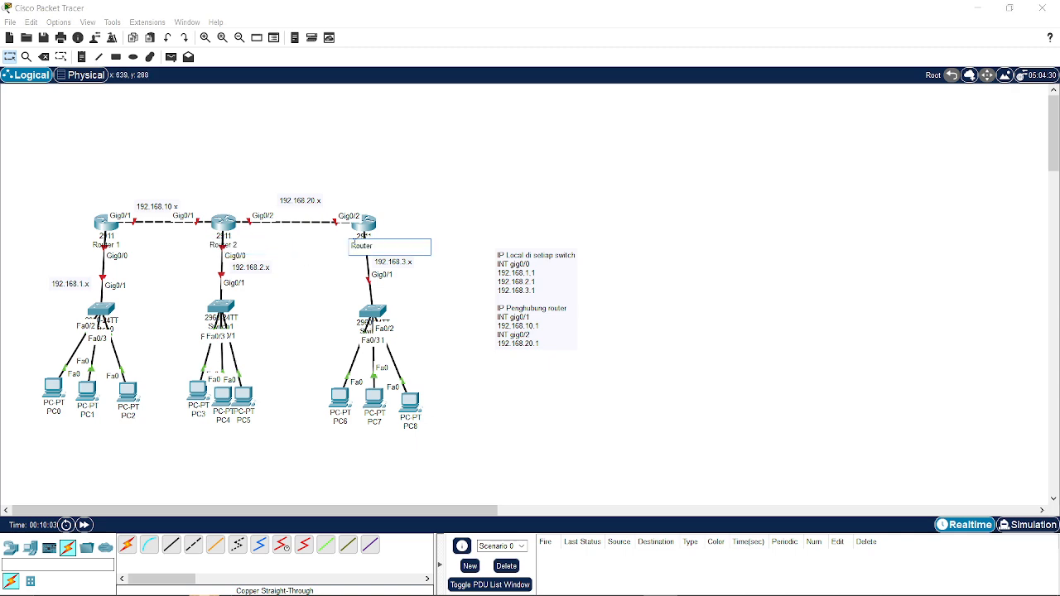
pyautogui.write('3')
pyautogui.click(318, 316)
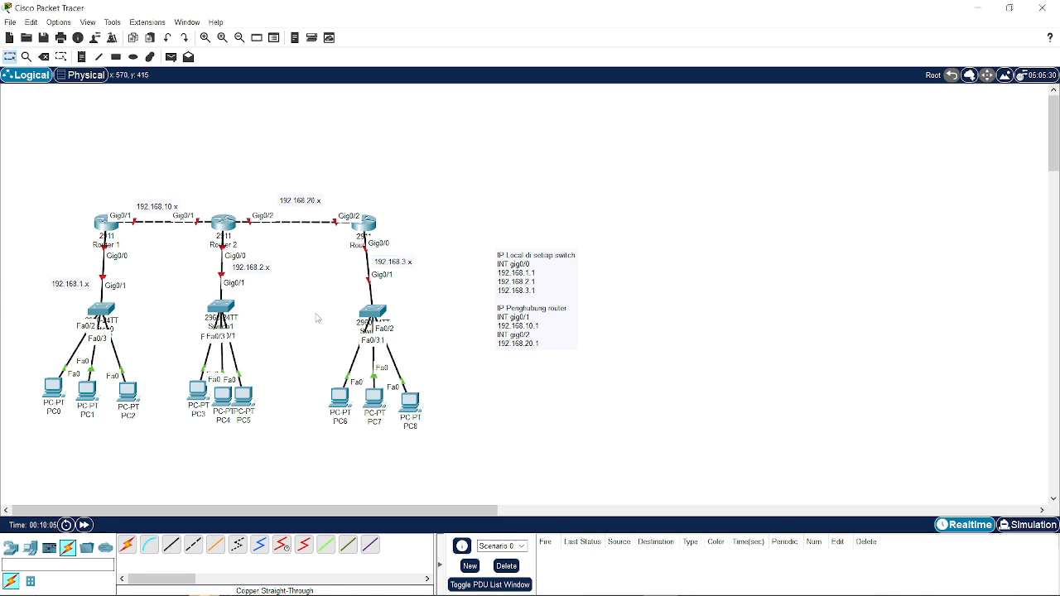
# - Align the third router vertically above its switch and move the 192.168.20.x note closer to the link beneath it
pyautogui.moveTo(364, 225); pyautogui.dragTo(374, 222)
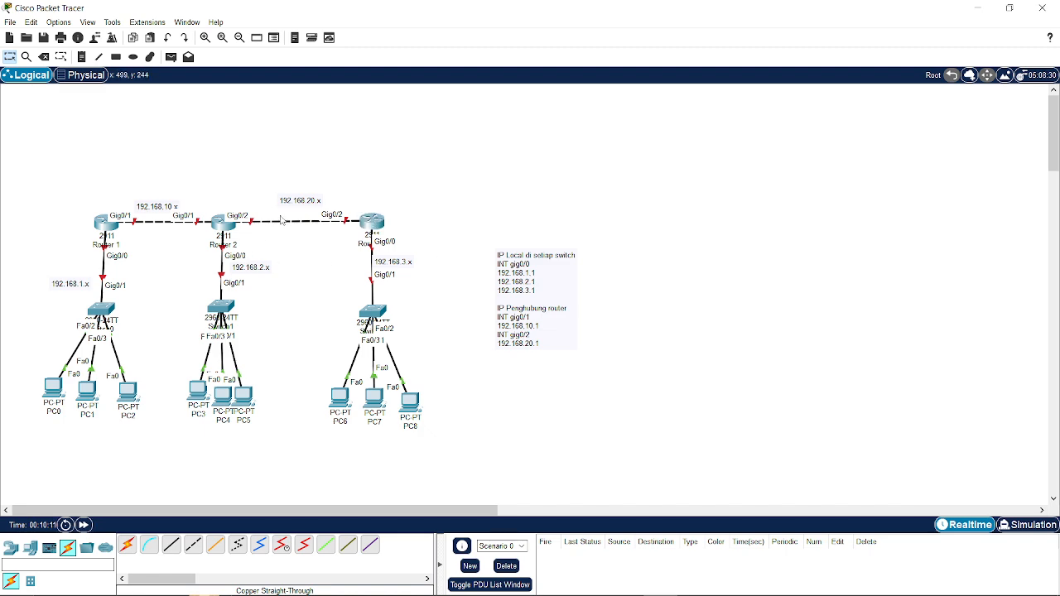
pyautogui.moveTo(296, 207); pyautogui.dragTo(291, 217)
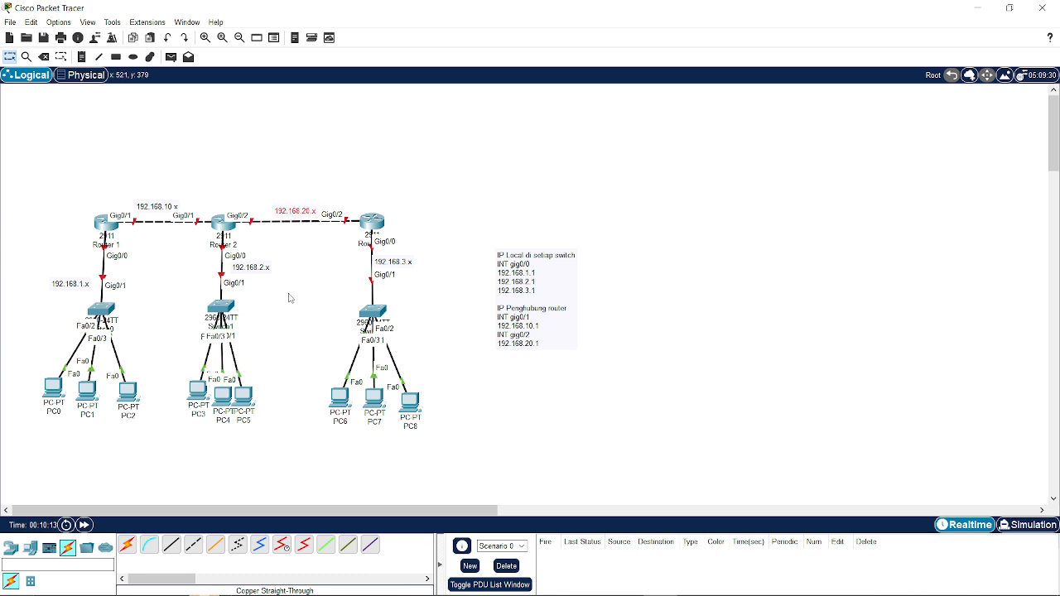
pyautogui.click(289, 294)
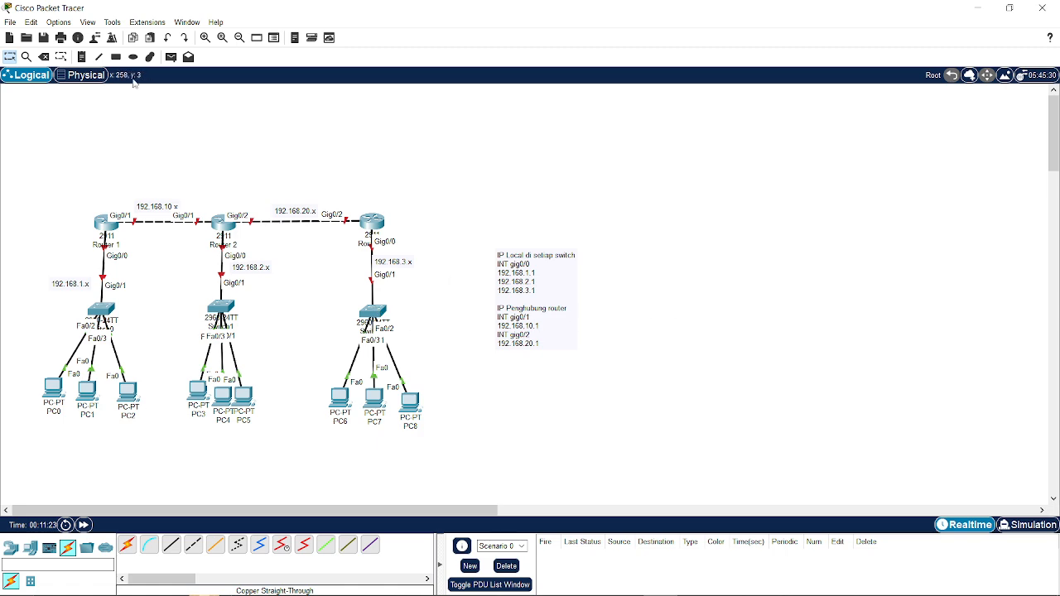
# - Start a new note in the empty area beyond the addressing note with the lines "Rout Table :" and "r1"
pyautogui.click(116, 57)
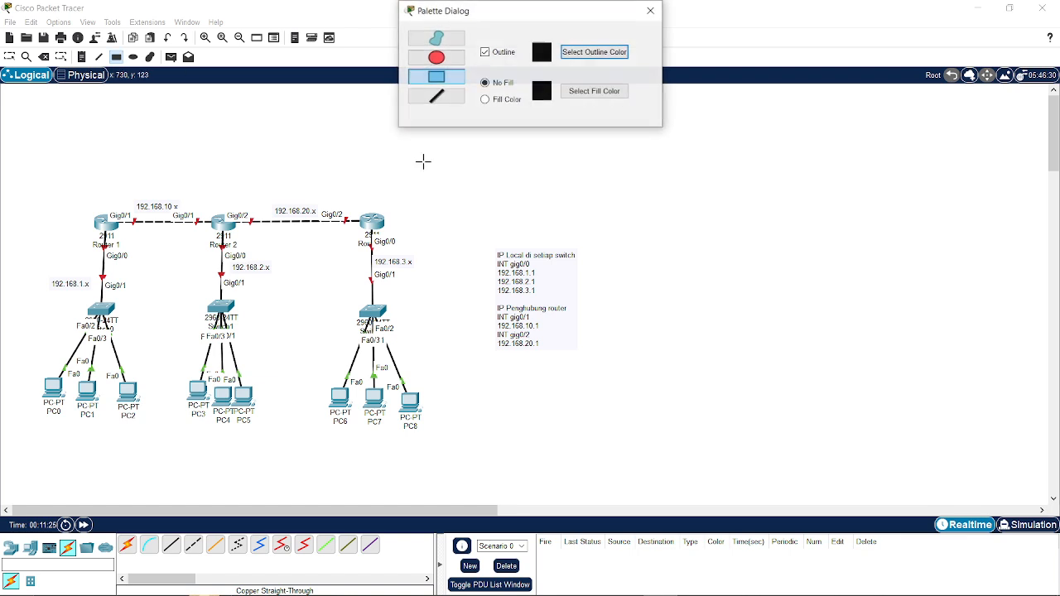
pyautogui.click(661, 10)
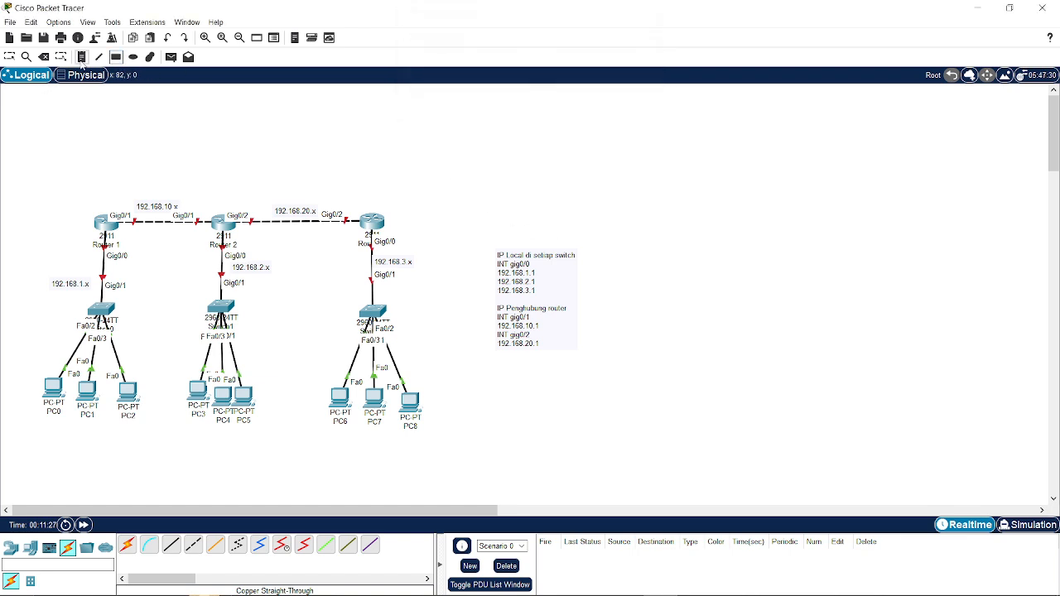
pyautogui.click(81, 56)
pyautogui.click(732, 303)
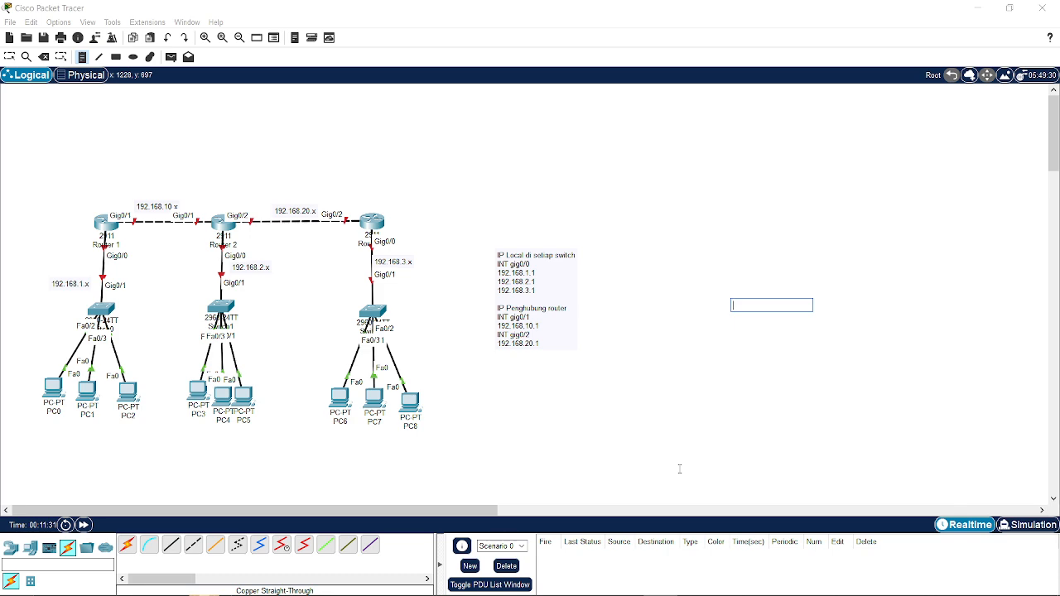
pyautogui.write('Rout Table :')
pyautogui.press('Return')
pyautogui.write('r1')
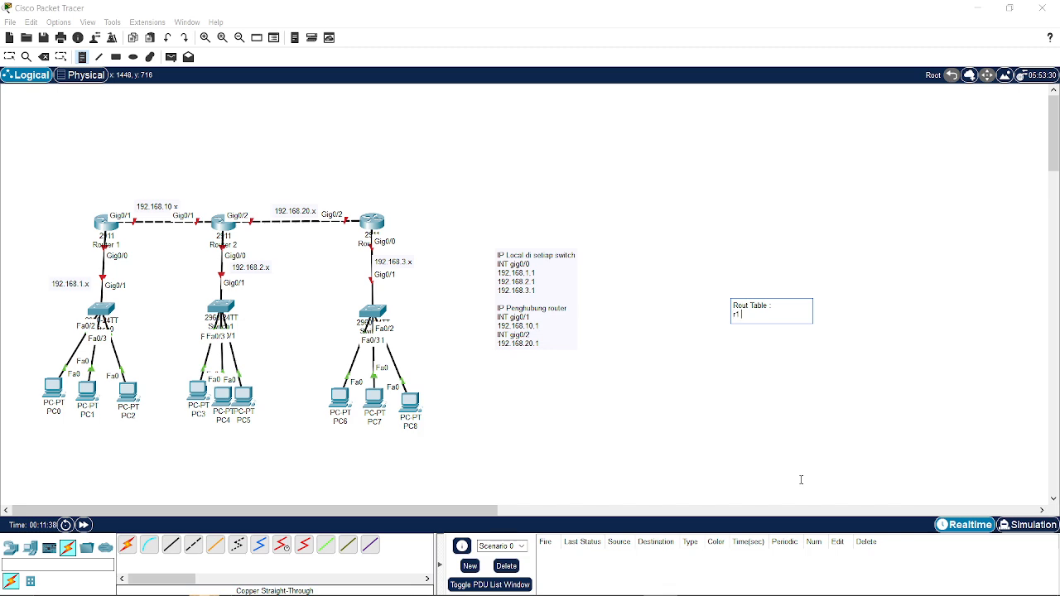
# - Add the line "ip route 192.168.2.0 255.255.255.0 gig 0/1" under r1 in the routing table note
pyautogui.press('Return')
pyautogui.write('ip route')
pyautogui.write('192.168 ')
pyautogui.write('2.0 255.255.255.')
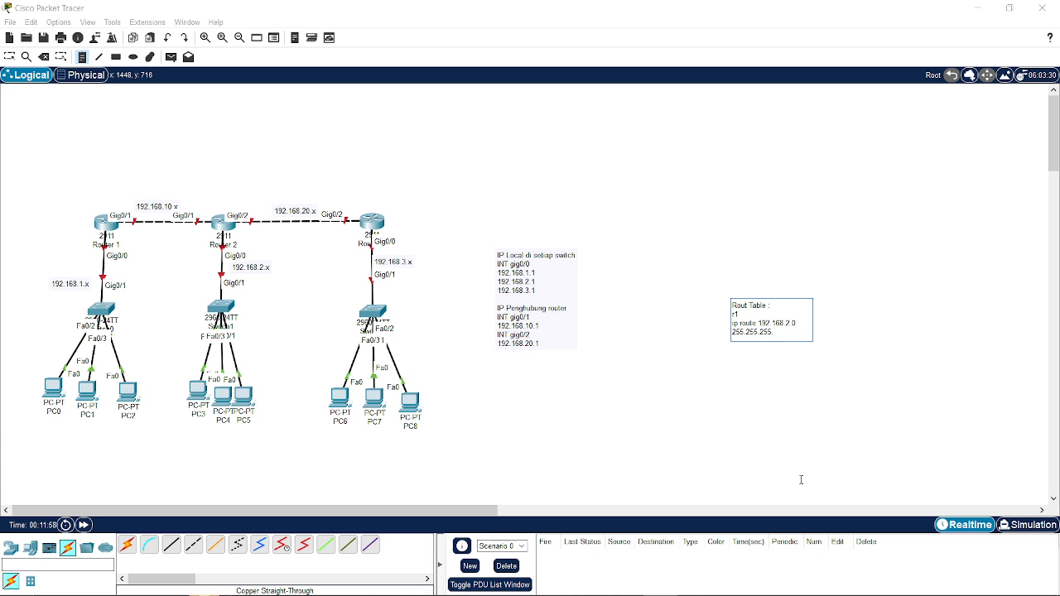
pyautogui.write('0 gig 0/1')
pyautogui.press('Return')
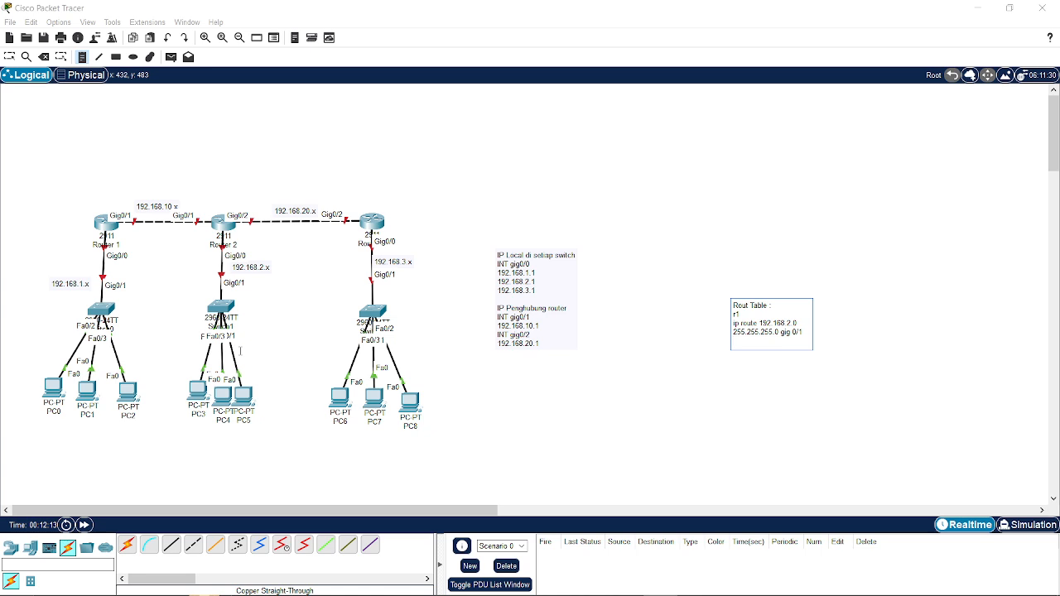
# - Add the line "ip route 192.168.20.0 255.255.255.0 gig0/1" to the r1 entries of the routing table note
pyautogui.write('IP')
pyautogui.press('BackSpace')
pyautogui.press('BackSpace')
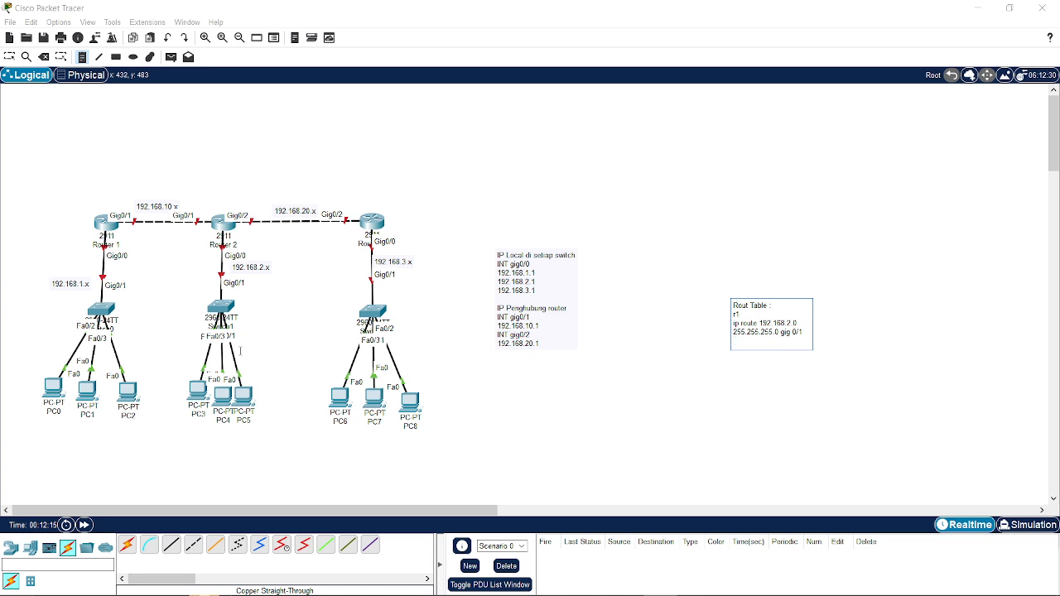
pyautogui.write('ip route 192.168.20.0 255.255')
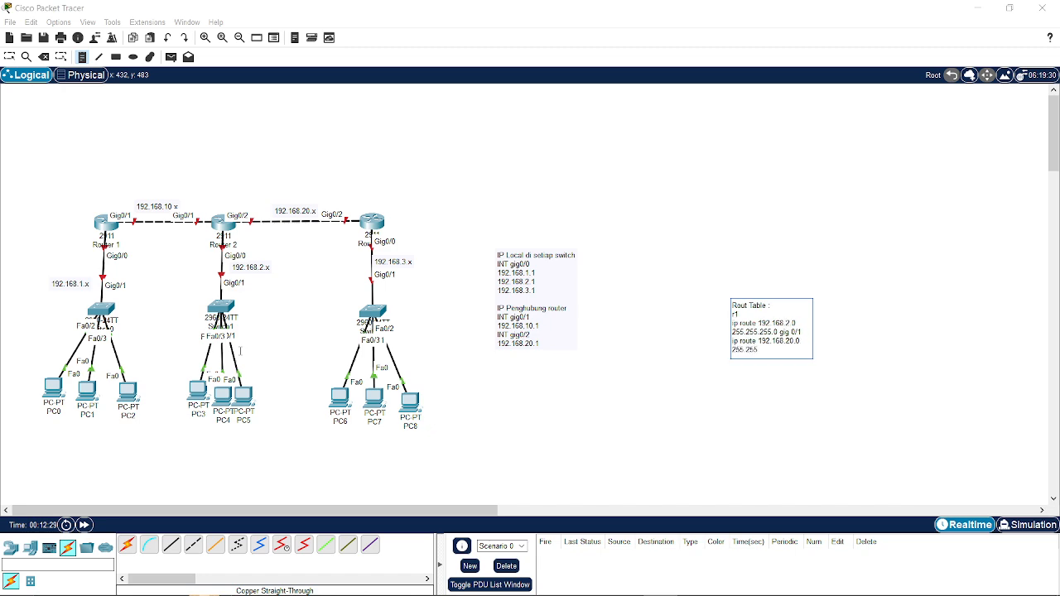
pyautogui.write('.255.0 gig0/1')
pyautogui.press('Return')
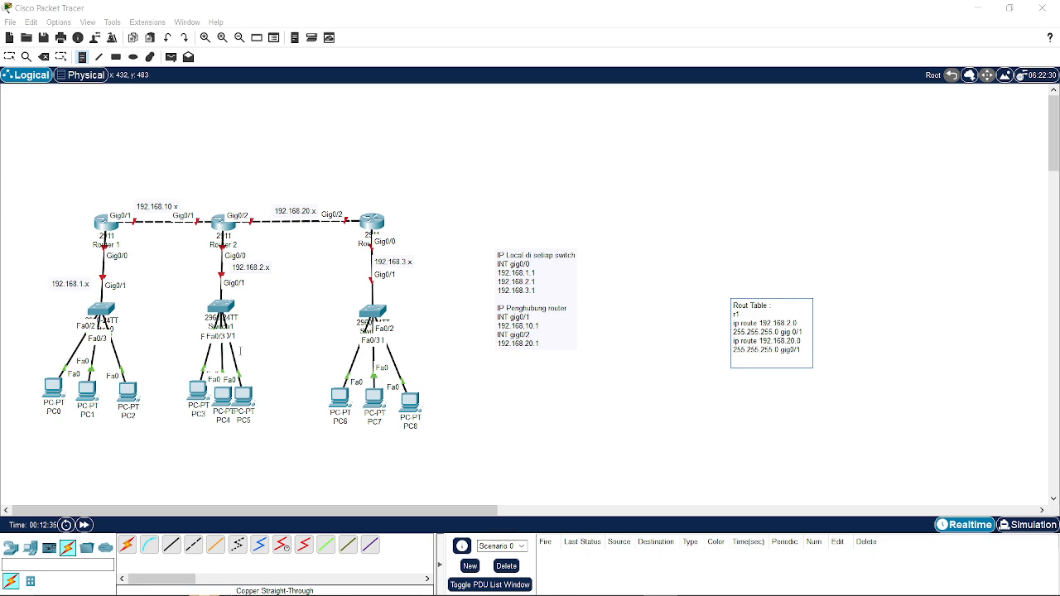
# - Add the line "ip route 192.168.3.0 255.255.255.0" to the r1 entries and finish editing the routing table note
pyautogui.write('ip rou')
pyautogui.write('te 192.168.')
pyautogui.write('3.0 255.25')
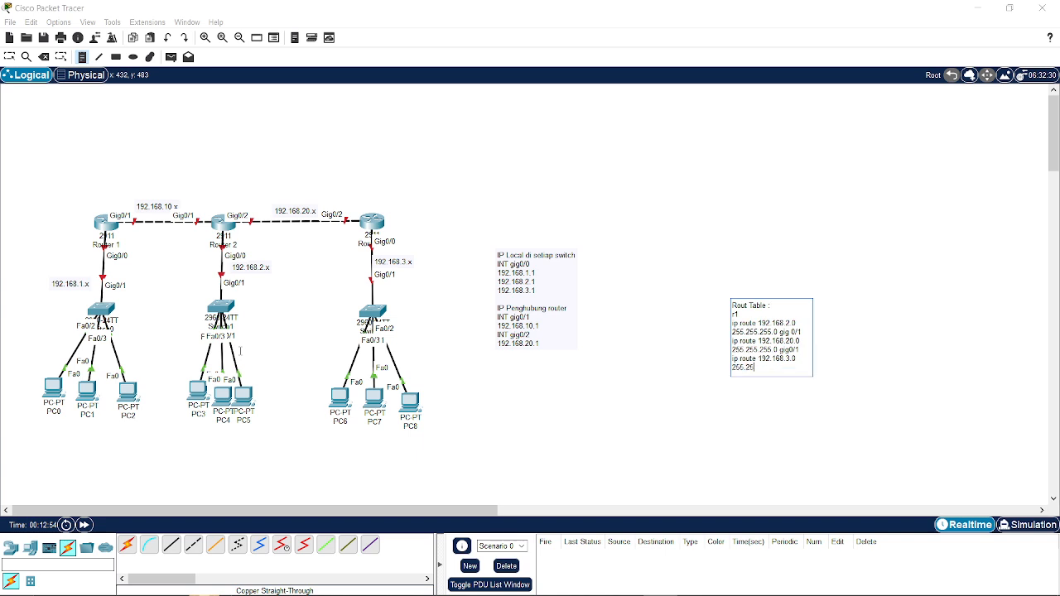
pyautogui.write('55.255.0')
pyautogui.click(659, 467)
# - Move the routing table note next to the IP addressing note
pyautogui.click(792, 338)
pyautogui.click(787, 403)
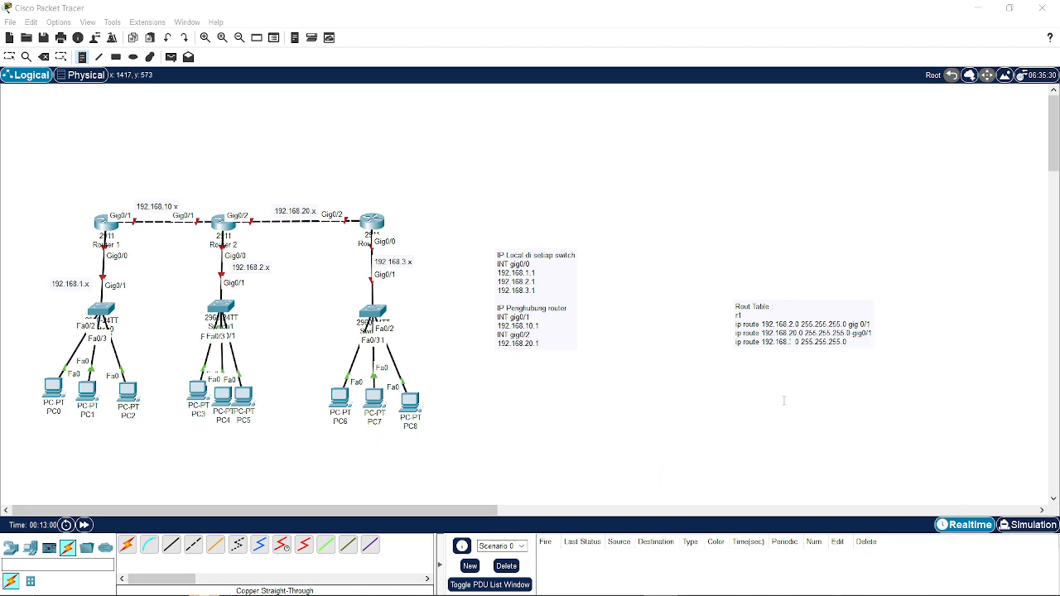
pyautogui.press('Escape')
pyautogui.click(810, 334)
pyautogui.moveTo(809, 328); pyautogui.dragTo(668, 289)
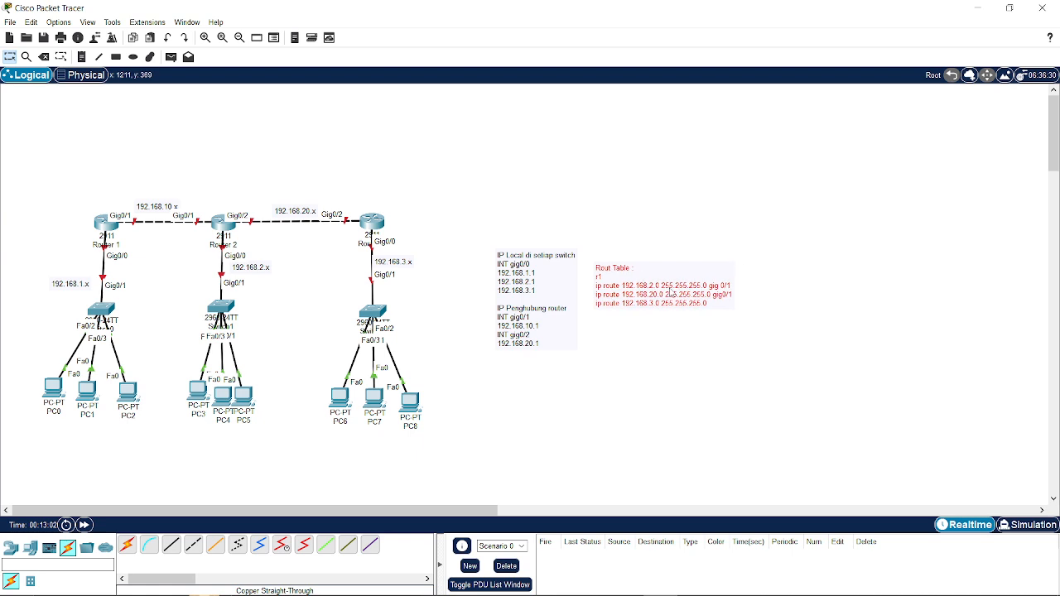
# - Complete the 192.168.3.0 route in the r1 routing table note with the interface gig0/1
pyautogui.click(678, 292)
pyautogui.click(678, 292)
pyautogui.click(711, 298)
pyautogui.click(710, 299)
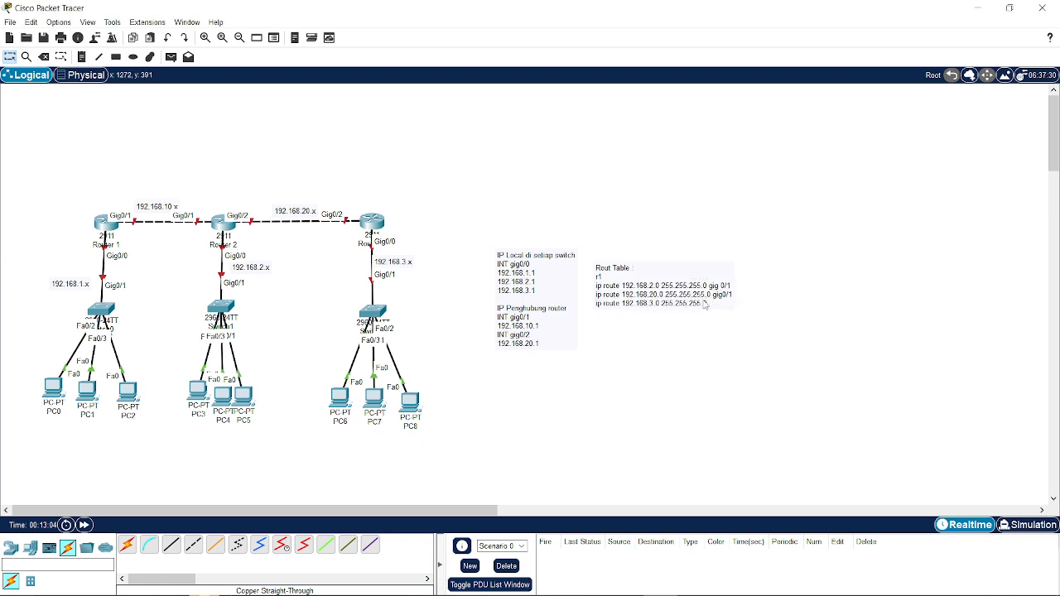
pyautogui.click(704, 301)
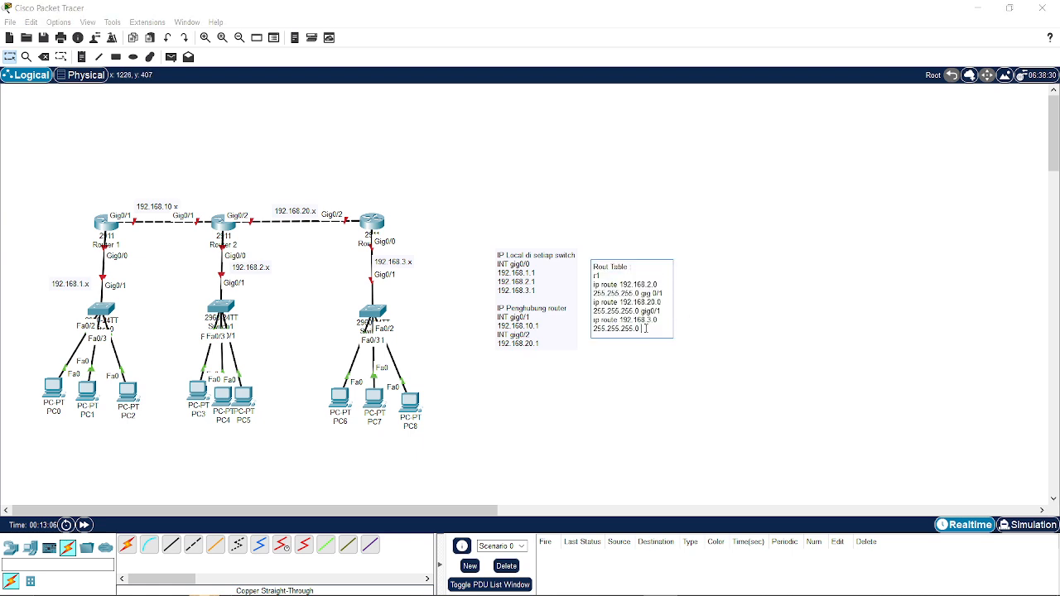
pyautogui.write('gig0/1')
pyautogui.click(675, 410)
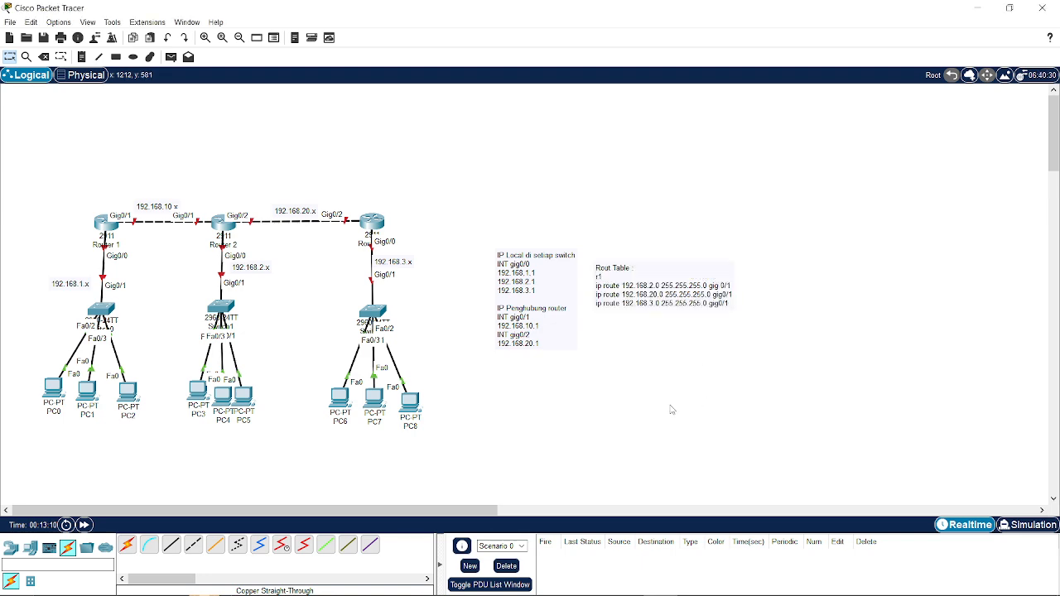
# - Copy the whole text of the r1 routing table note into a new note below it
pyautogui.click(681, 309)
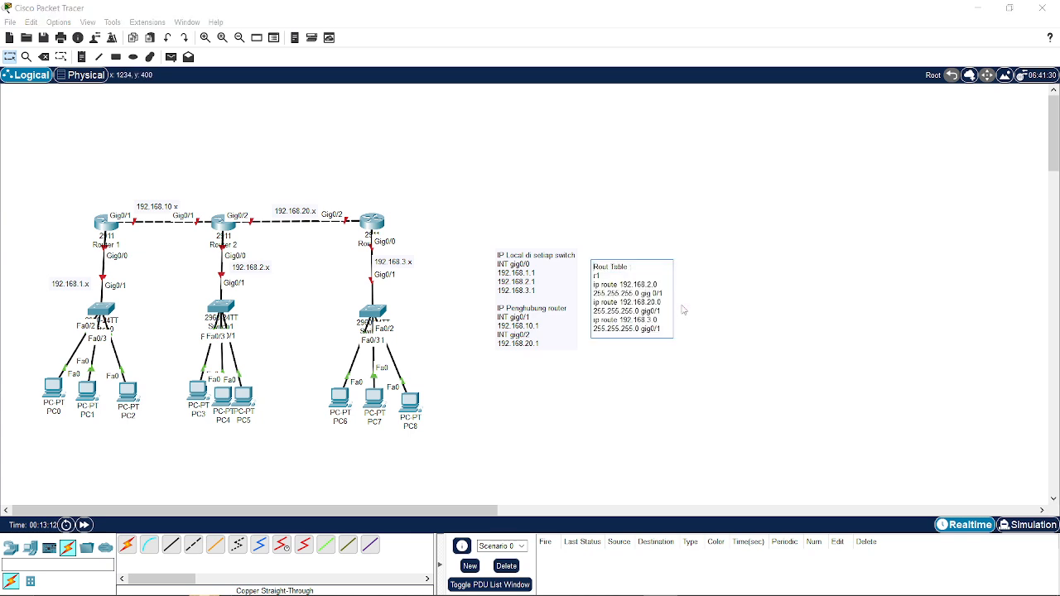
pyautogui.hotkey('ctrl', 'a')
pyautogui.hotkey('ctrl', 'c')
pyautogui.click(753, 328)
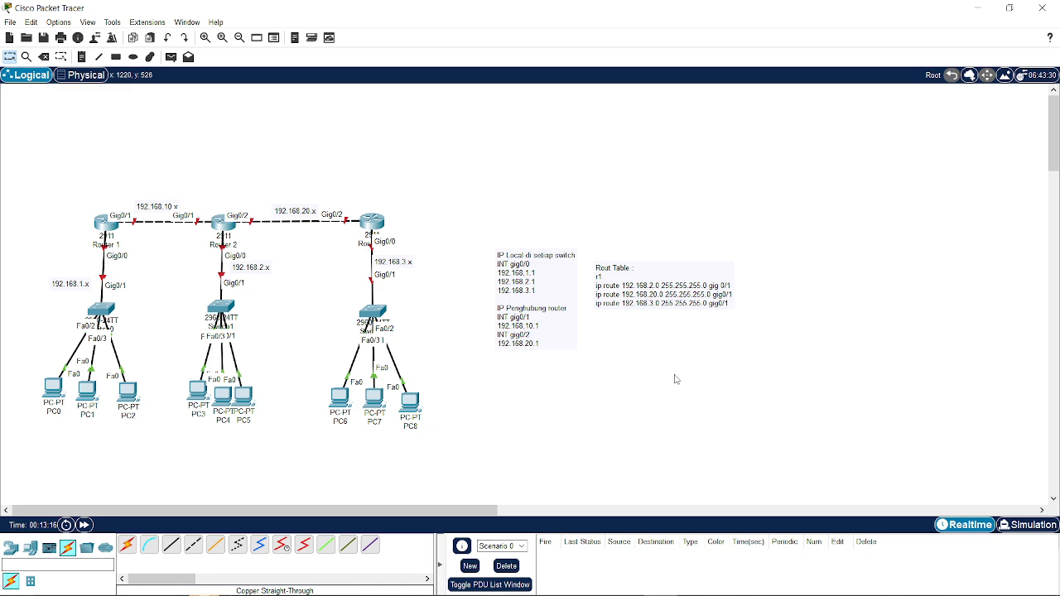
pyautogui.click(81, 57)
pyautogui.click(655, 336)
pyautogui.hotkey('ctrl', 'v')
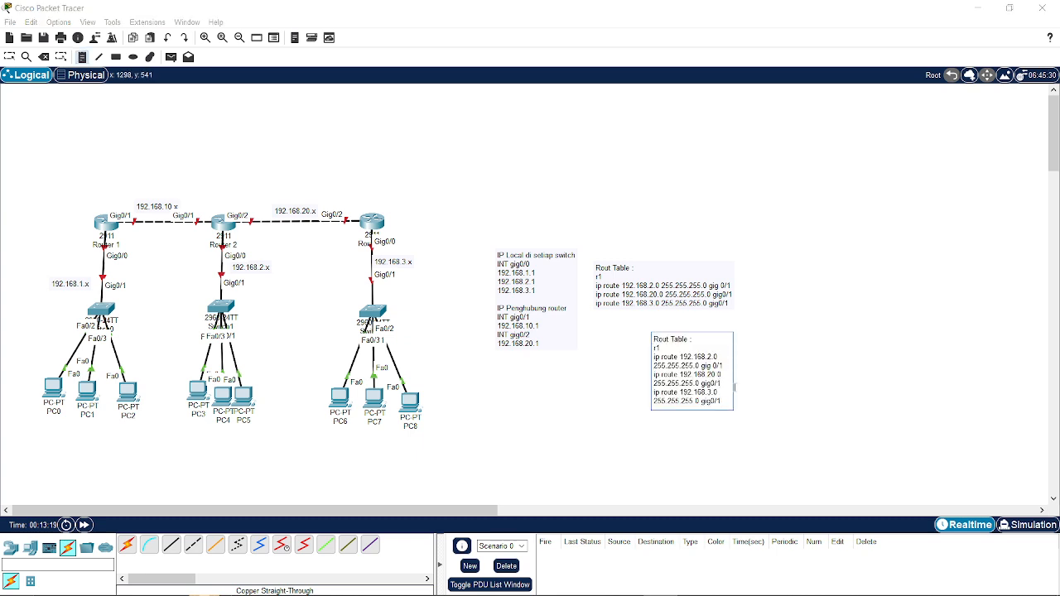
# - In the copied note, change the router heading to r2 and the first route's network to 192.168.1.0
pyautogui.click(662, 347)
pyautogui.write('2')
pyautogui.press('Delete')
pyautogui.write('1')
# - In the r2 note, delete the 192.168.20.0 route and set the 192.168.3.0 route's interface to gig0/2
pyautogui.press('Down')
pyautogui.press('BackSpace')
pyautogui.press('BackSpace')
pyautogui.press('BackSpace')
pyautogui.press('BackSpace')
pyautogui.press('BackSpace')
pyautogui.press('BackSpace')
pyautogui.press('BackSpace')
pyautogui.press('BackSpace')
pyautogui.press('BackSpace')
pyautogui.press('BackSpace')
pyautogui.press('BackSpace')
pyautogui.press('BackSpace')
pyautogui.press('BackSpace')
pyautogui.press('BackSpace')
pyautogui.press('BackSpace')
pyautogui.press('BackSpace')
pyautogui.press('BackSpace')
pyautogui.press('BackSpace')
pyautogui.press('BackSpace')
pyautogui.press('BackSpace')
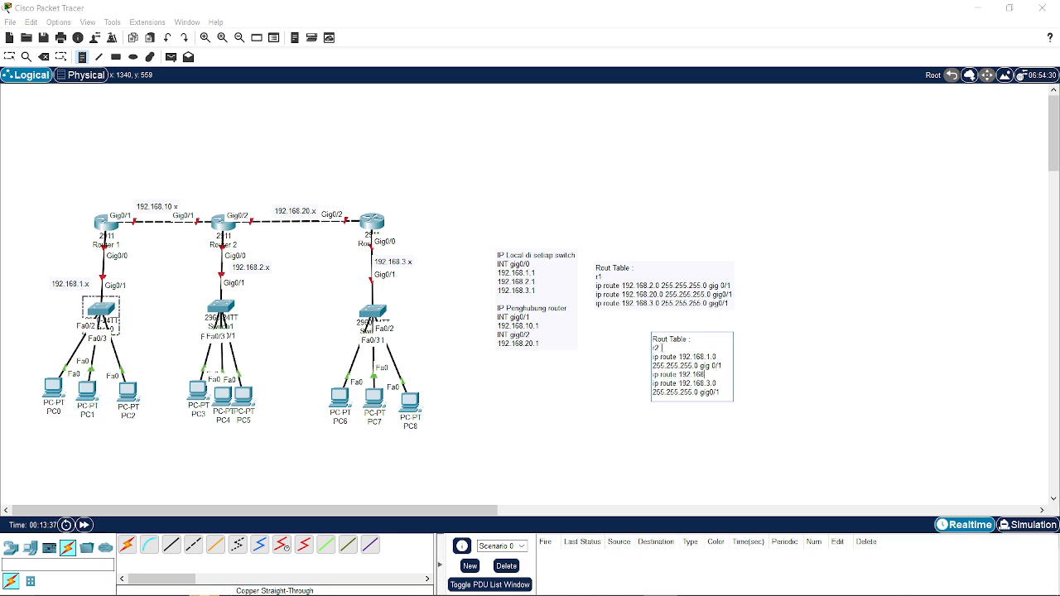
pyautogui.press('BackSpace')
pyautogui.press('BackSpace')
pyautogui.press('BackSpace')
pyautogui.press('BackSpace')
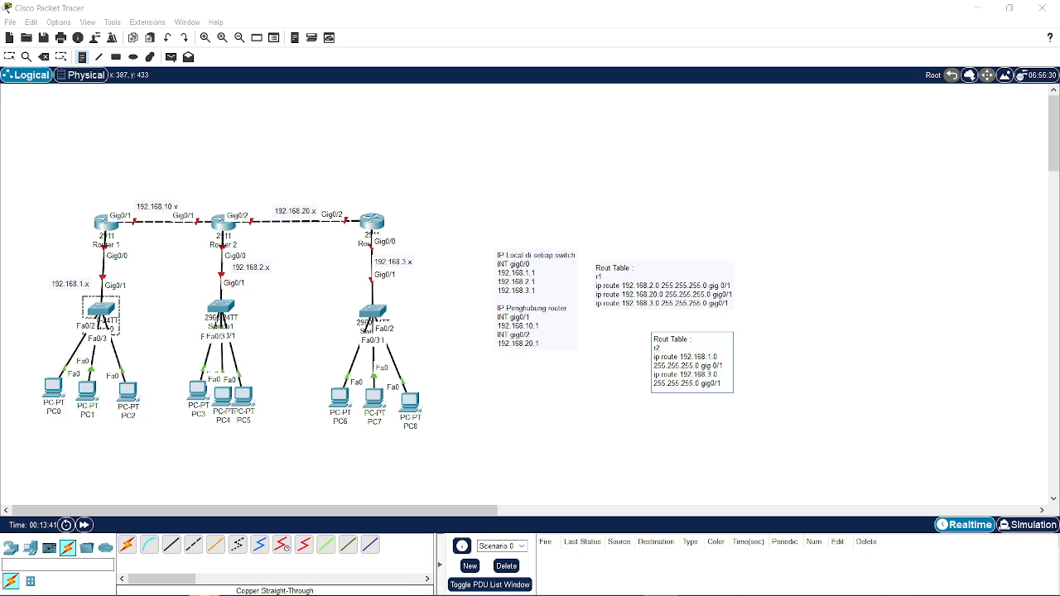
pyautogui.click(287, 324)
pyautogui.click(168, 322)
pyautogui.press('Escape')
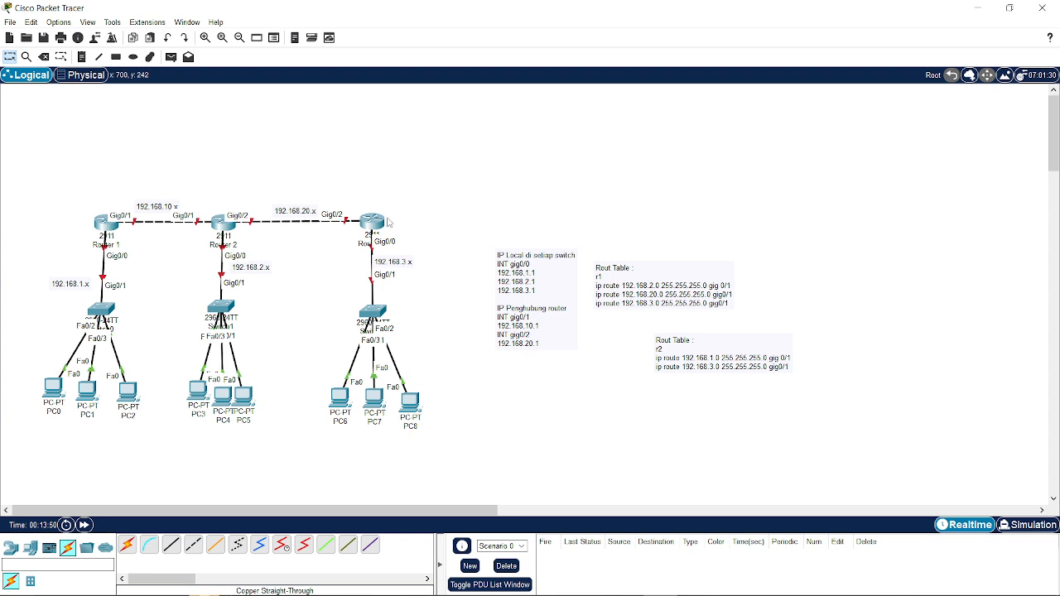
pyautogui.click(774, 362)
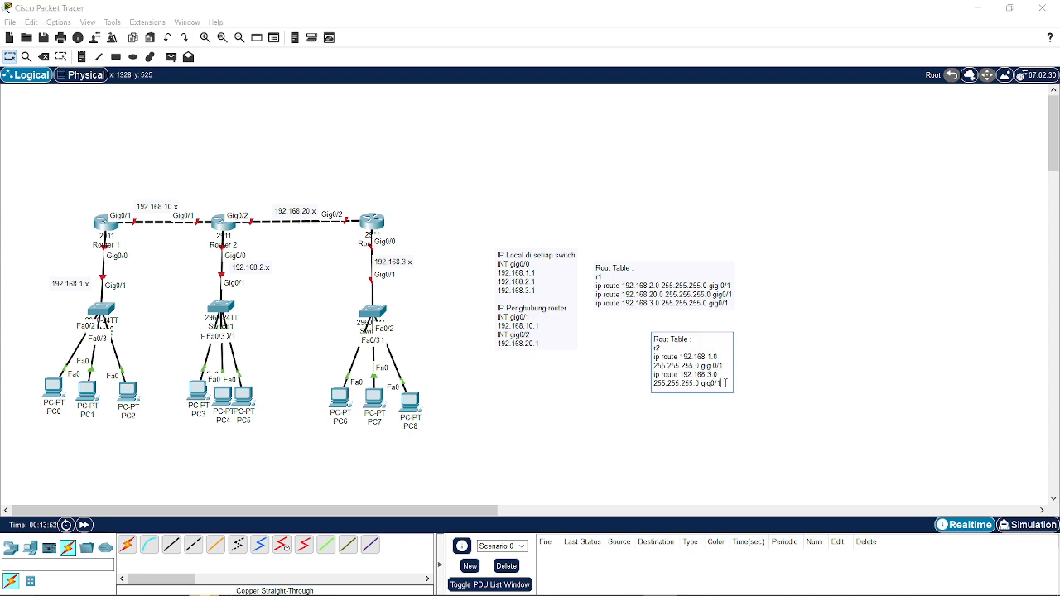
pyautogui.click(723, 425)
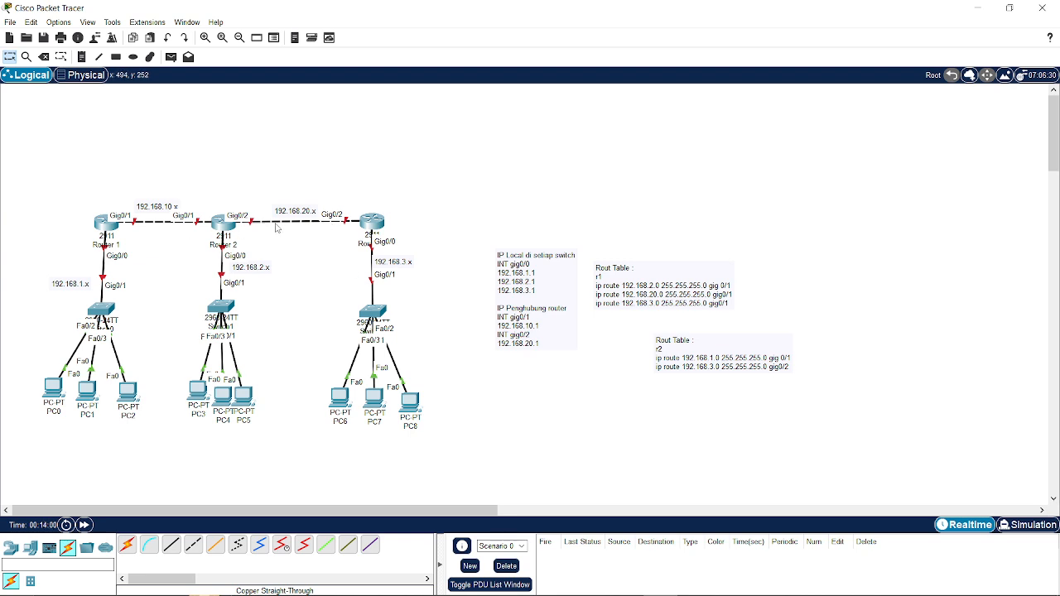
# - Copy the r1 note's text into a new note below the r2 note, with heading r3 and first route interface gig 0/2
pyautogui.doubleClick(654, 293)
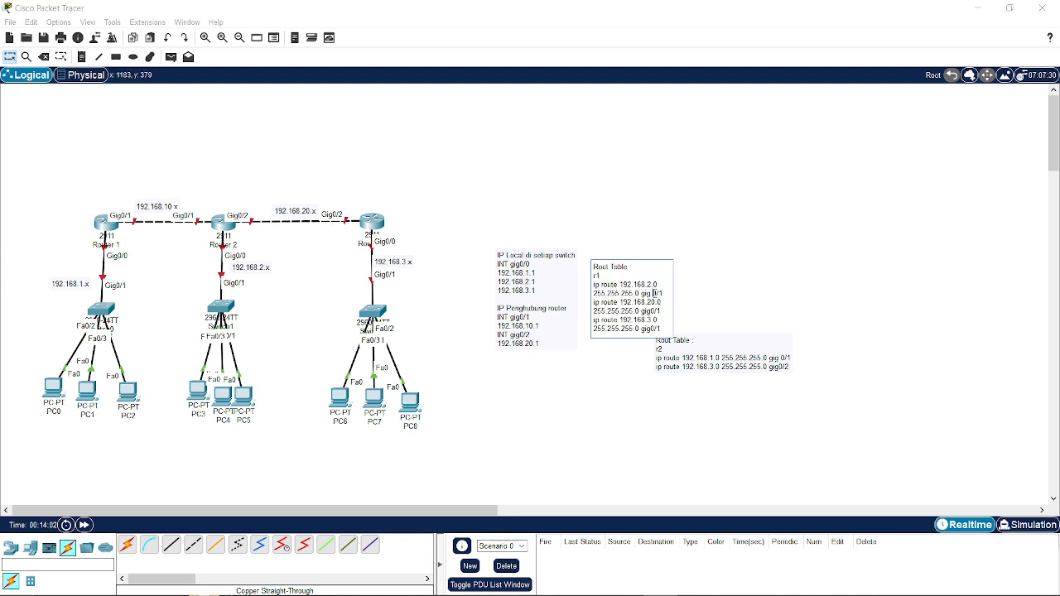
pyautogui.hotkey('ctrl', 'a')
pyautogui.hotkey('ctrl', 'c')
pyautogui.click(627, 426)
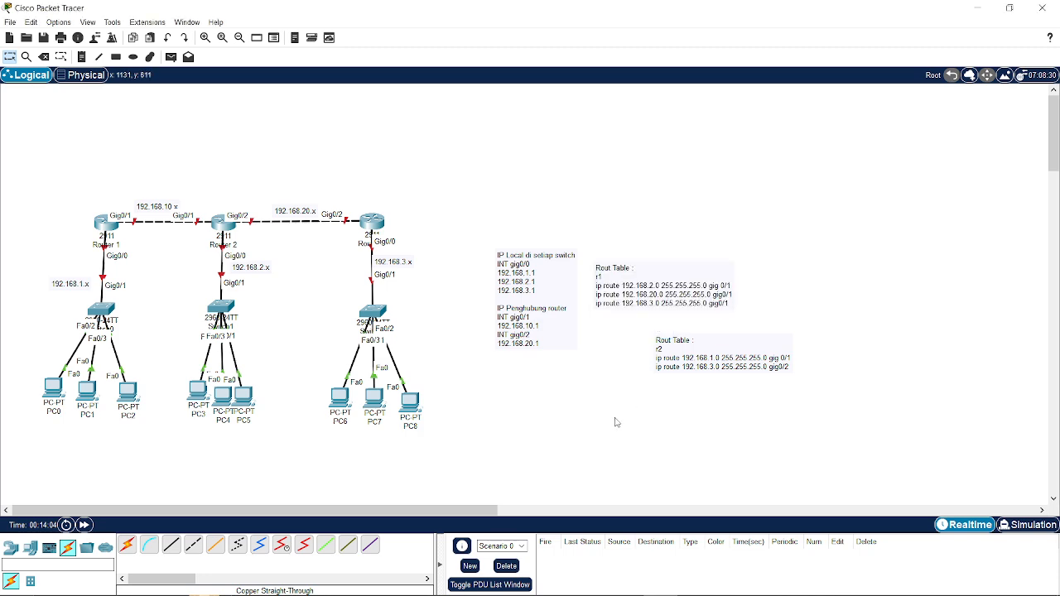
pyautogui.click(81, 56)
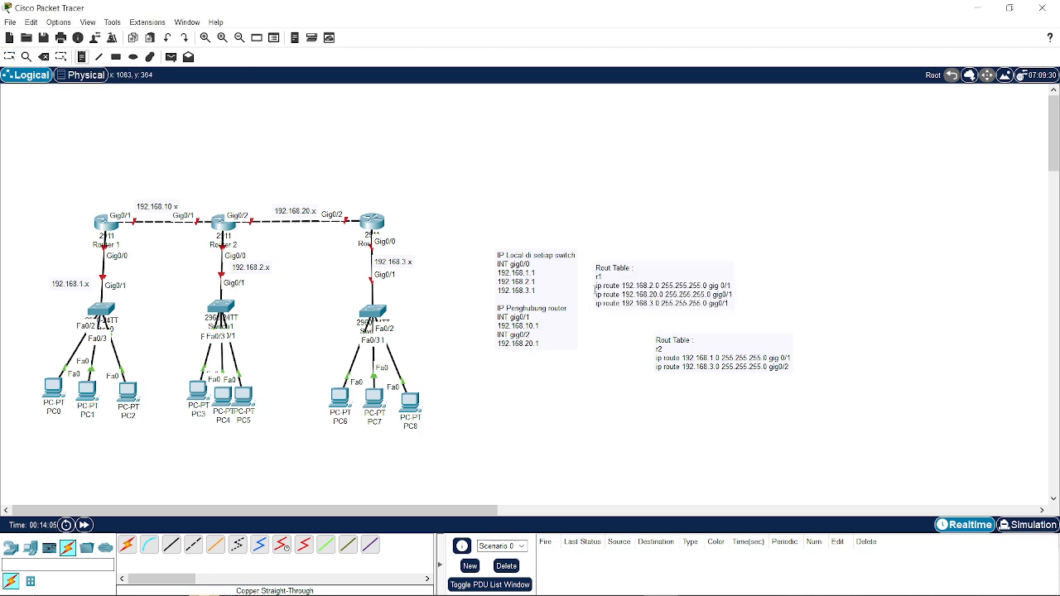
pyautogui.click(615, 404)
pyautogui.hotkey('ctrl', 'v')
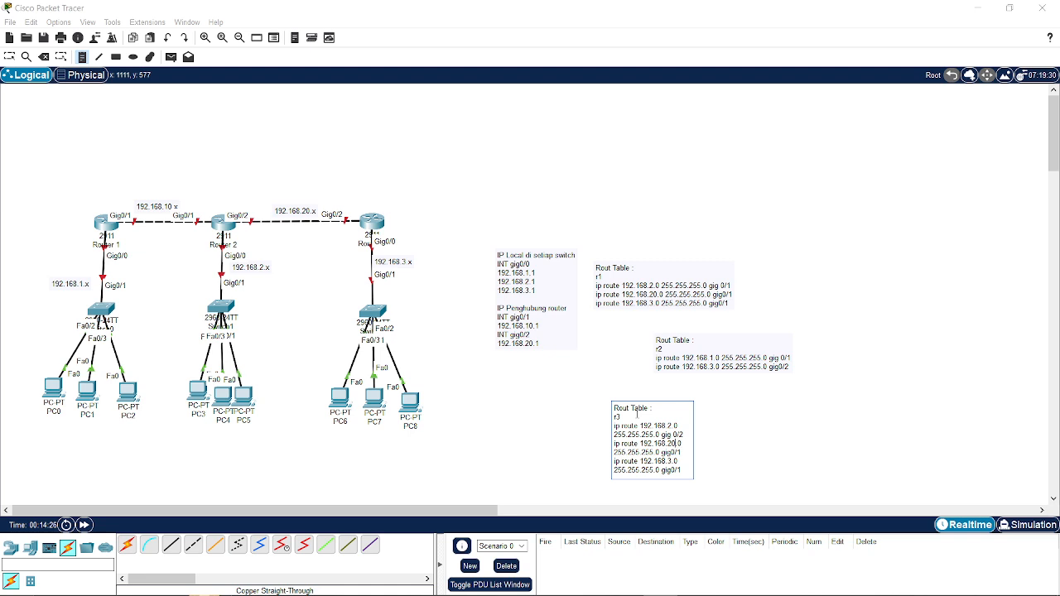
# - In the r3 note, change the second route to 192.168.10.0 and the third to 192.168.1.0, both with interface gig0/2
pyautogui.press('BackSpace')
pyautogui.press('BackSpace')
pyautogui.write('10')
pyautogui.press('BackSpace')
pyautogui.write('2')
pyautogui.press('Escape')
# - Line up the r2 and r3 routing table notes in a column beneath the r1 note
pyautogui.moveTo(705, 436); pyautogui.dragTo(685, 410)
pyautogui.moveTo(745, 355); pyautogui.dragTo(685, 337)
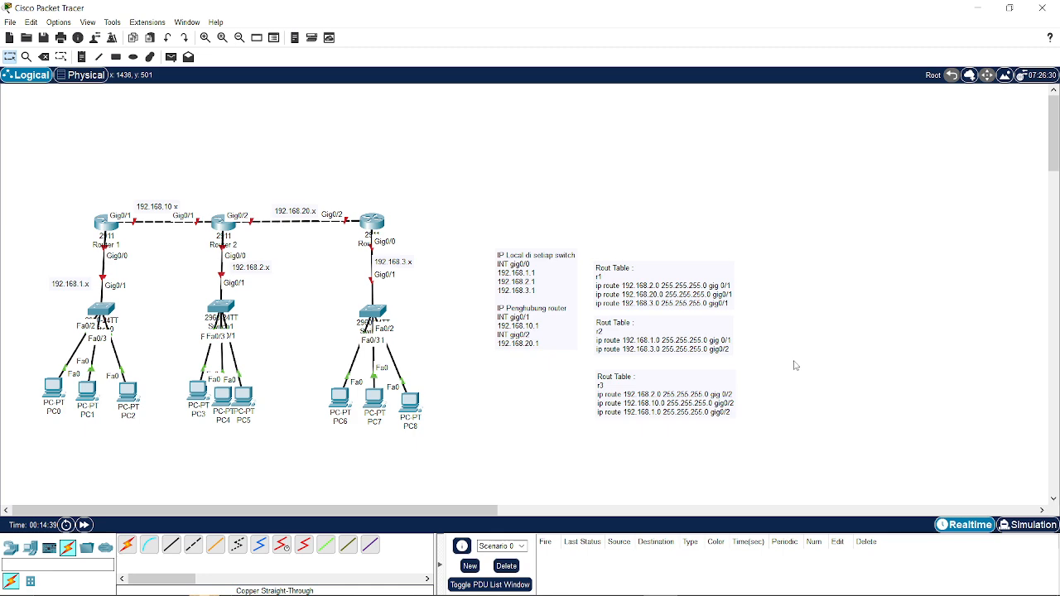
# - Switch to File Explorer and open the Windows (D:) drive
pyautogui.press('super')
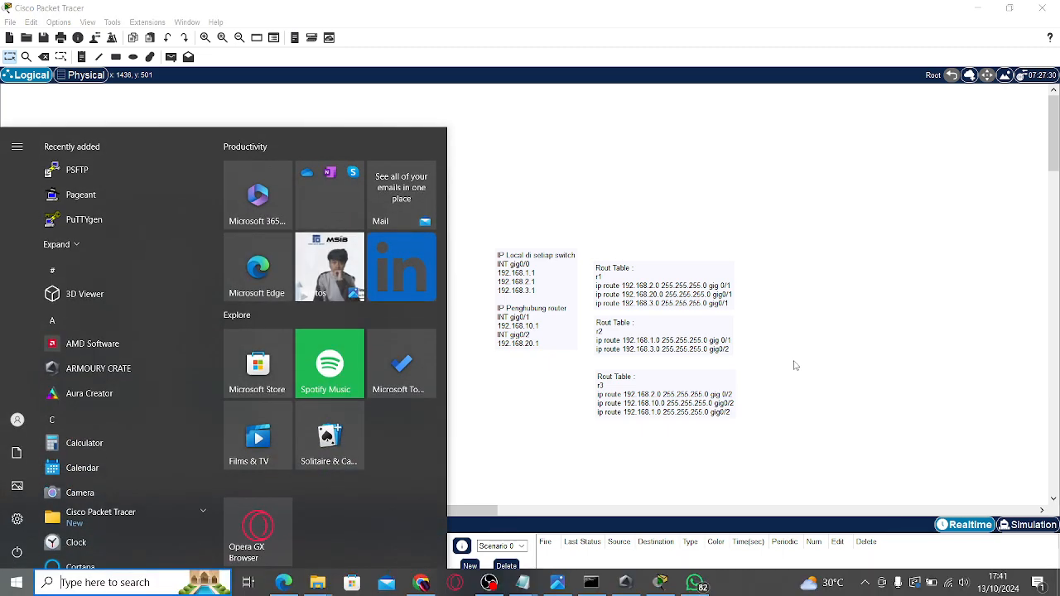
pyautogui.press('super')
pyautogui.moveTo(312, 588)
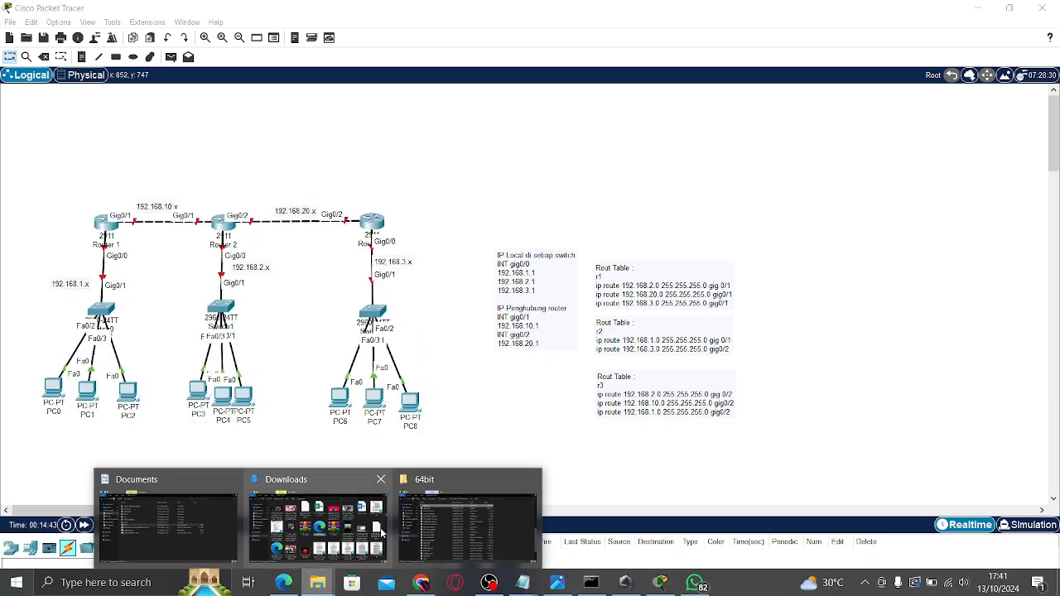
pyautogui.click(473, 516)
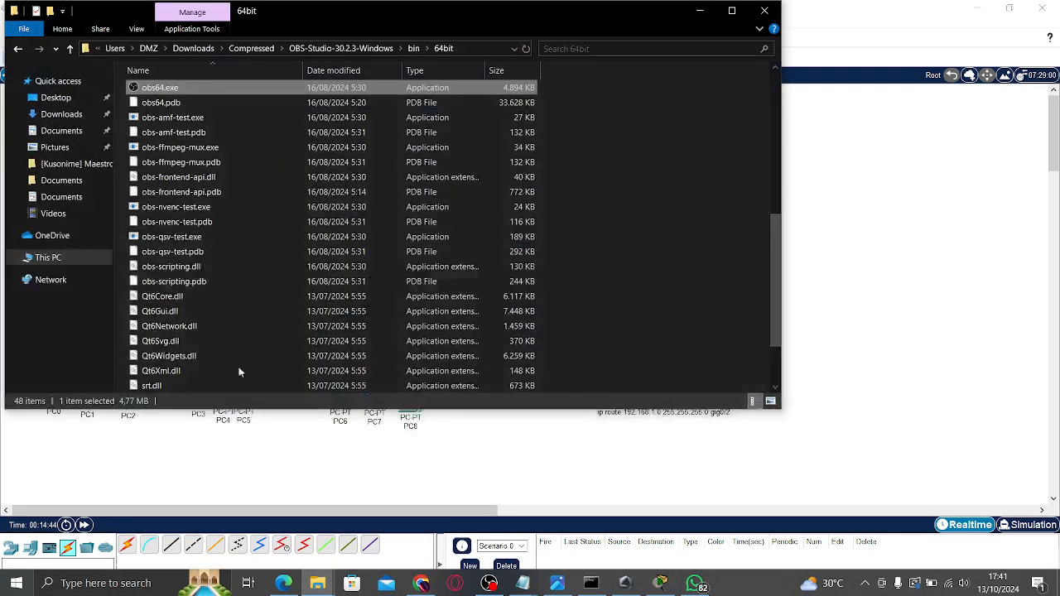
pyautogui.click(66, 113)
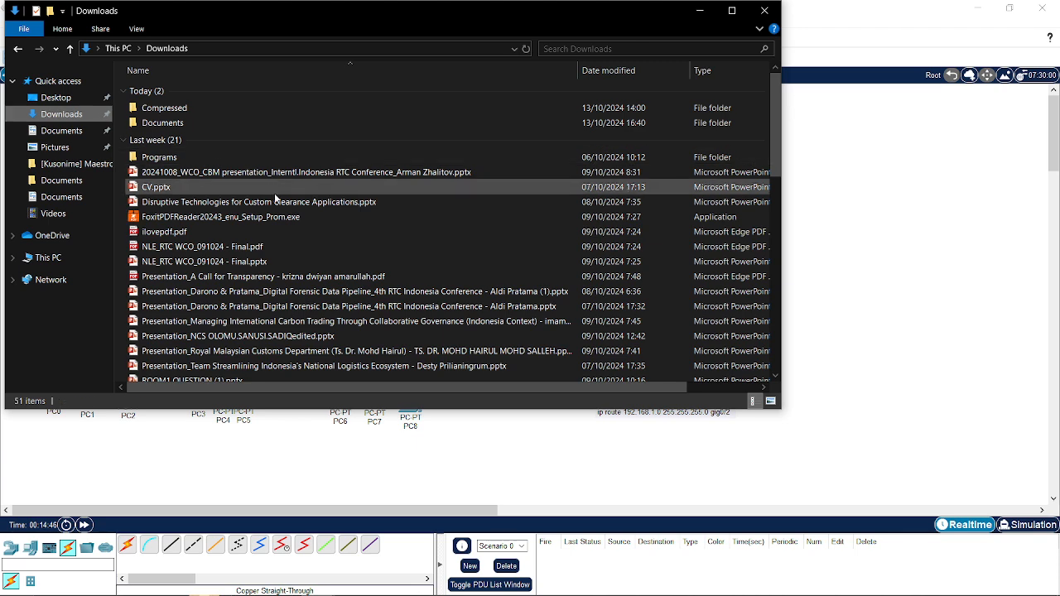
pyautogui.doubleClick(272, 107)
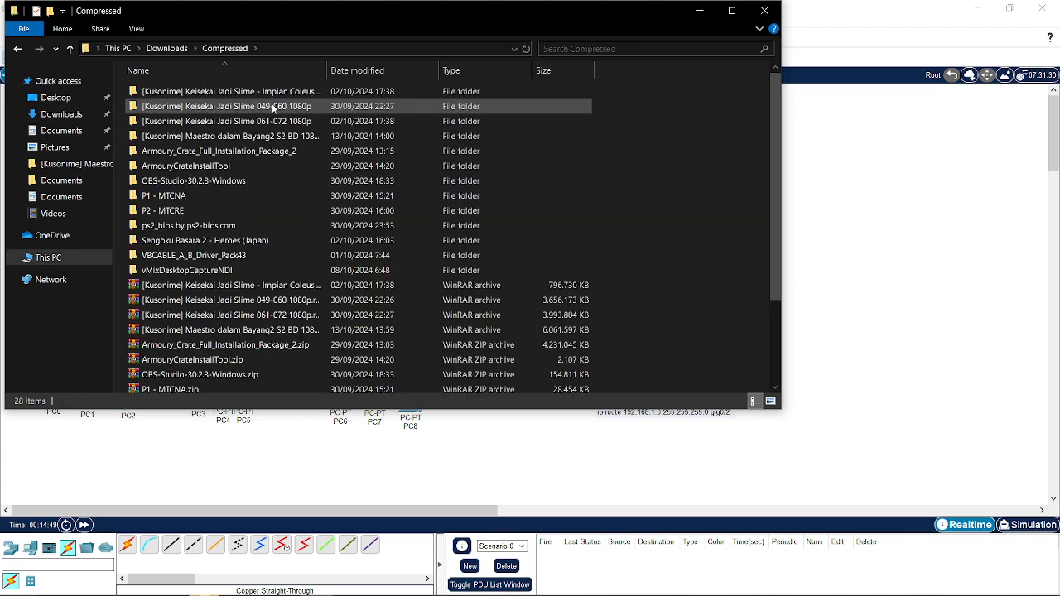
pyautogui.click(43, 258)
pyautogui.doubleClick(327, 241)
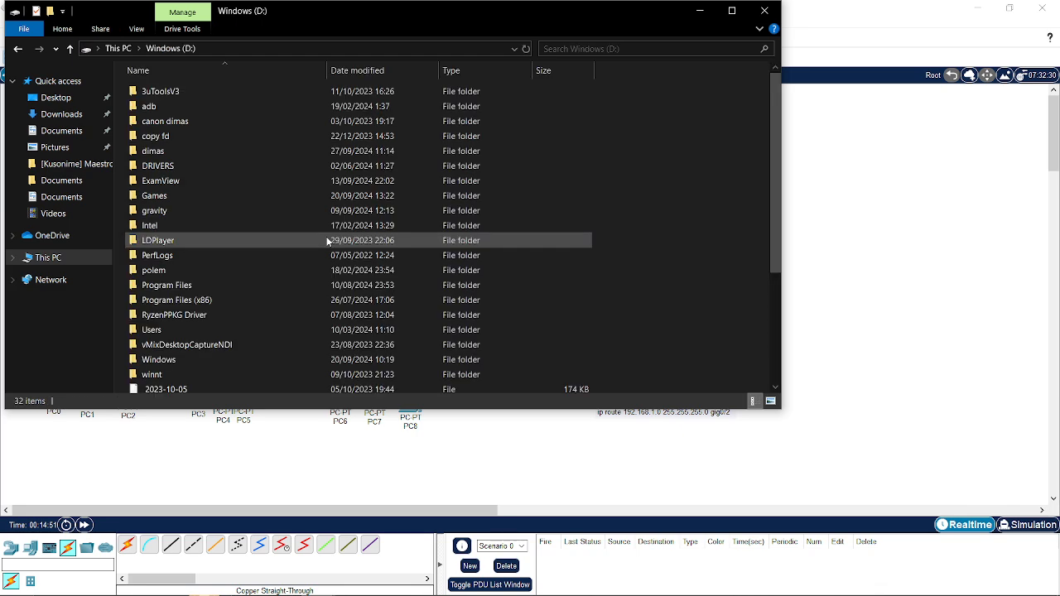
pyautogui.press('Down')
pyautogui.press('Down')
pyautogui.press('Down')
pyautogui.press('Down')
pyautogui.press('Down')
pyautogui.press('Down')
pyautogui.press('Down')
pyautogui.press('Down')
pyautogui.press('Up')
pyautogui.press('Up')
pyautogui.press('Up')
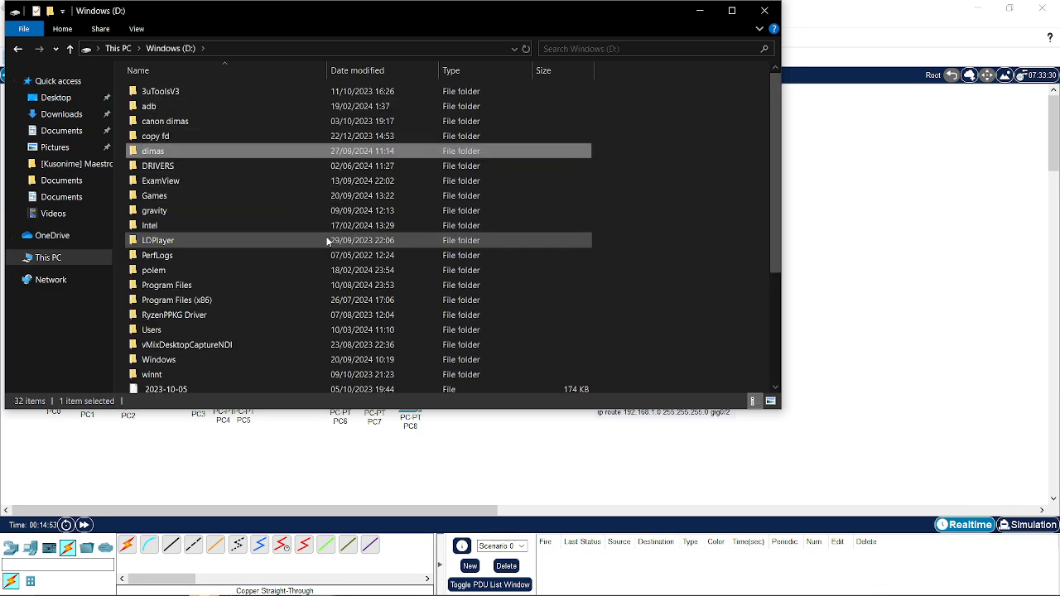
pyautogui.press('Return')
pyautogui.press('Down')
pyautogui.press('Down')
pyautogui.press('Down')
pyautogui.press('Up')
pyautogui.press('Up')
pyautogui.press('BackSpace')
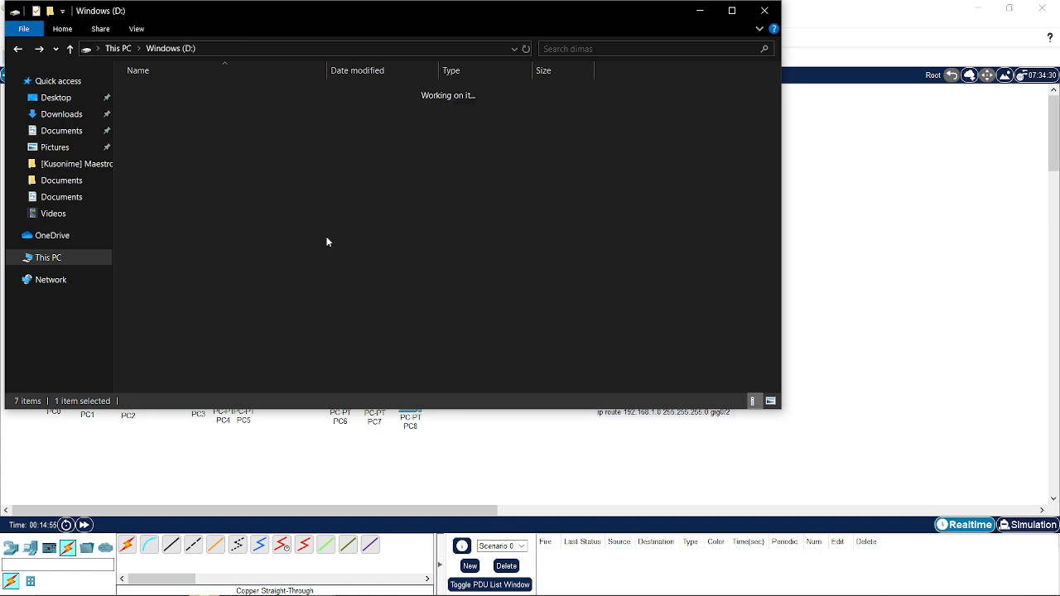
# - Open the DMZ profile folder inside Users on the D: drive
pyautogui.press('Down')
pyautogui.press('Down')
pyautogui.press('Down')
pyautogui.press('Down')
pyautogui.press('Down')
pyautogui.press('Down')
pyautogui.press('Down')
pyautogui.press('Down')
pyautogui.press('Down')
pyautogui.press('Down')
pyautogui.press('Down')
pyautogui.press('Down')
pyautogui.press('Down')
pyautogui.press('Down')
pyautogui.press('Up')
pyautogui.press('Up')
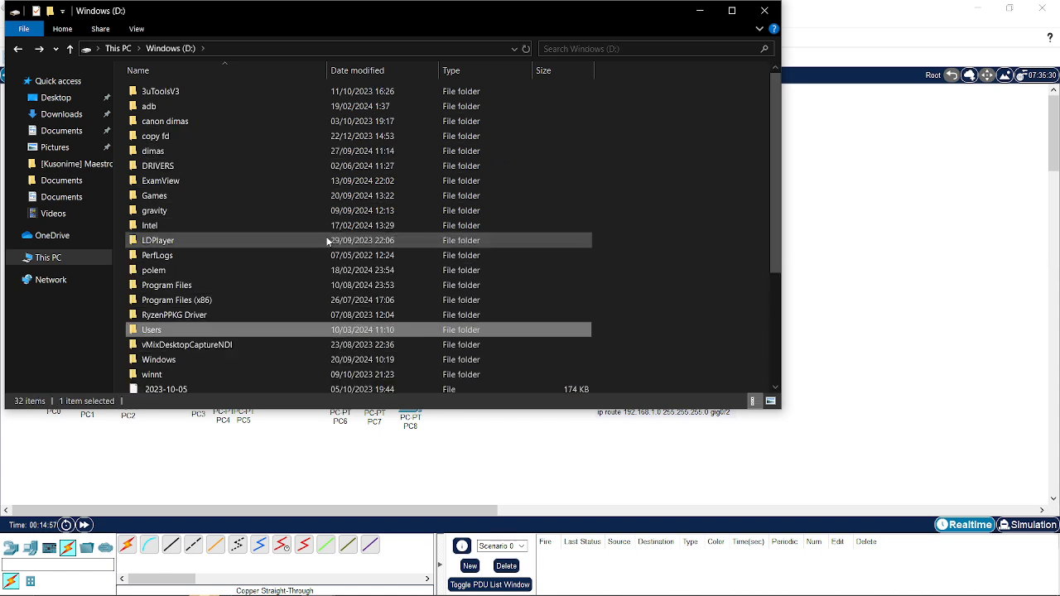
pyautogui.press('Return')
pyautogui.press('Down')
pyautogui.press('Return')
# - Open the Downloads folder of this profile
pyautogui.press('Down')
pyautogui.press('Down')
pyautogui.press('Down')
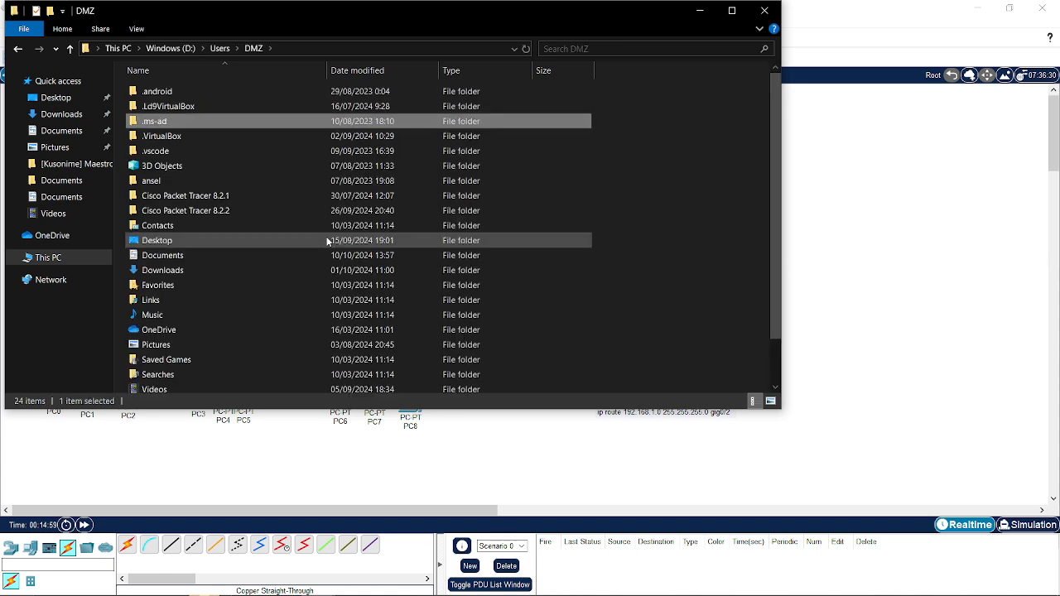
pyautogui.press('Down')
pyautogui.press('Down')
pyautogui.press('Down')
pyautogui.press('Down')
pyautogui.press('Down')
pyautogui.press('Down')
pyautogui.press('Down')
pyautogui.press('Down')
pyautogui.press('Down')
pyautogui.press('Return')
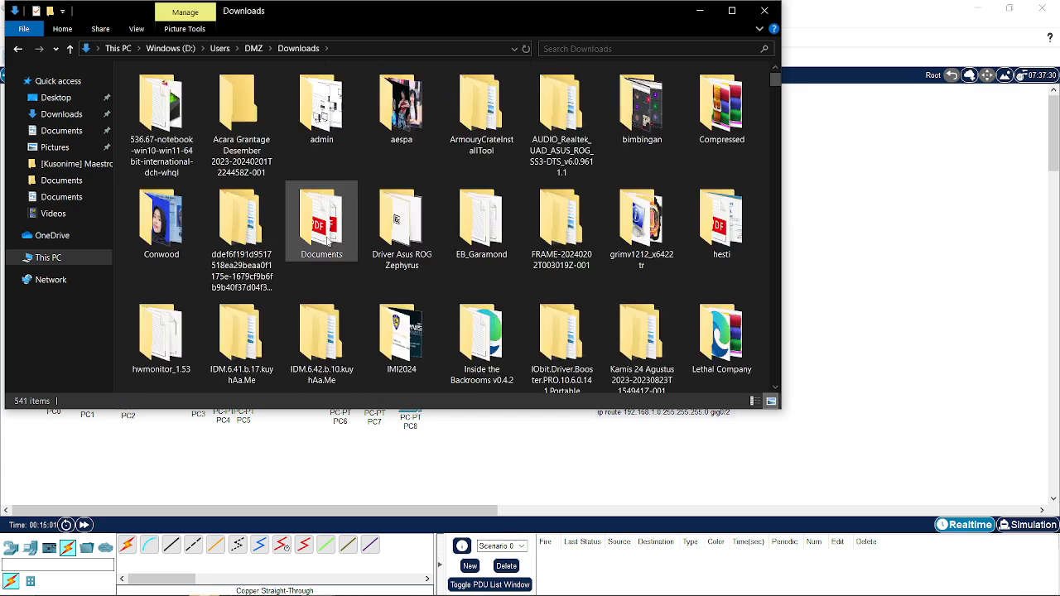
# - Look through the Downloads items whose names start with m for the teaching material
pyautogui.write('mo')
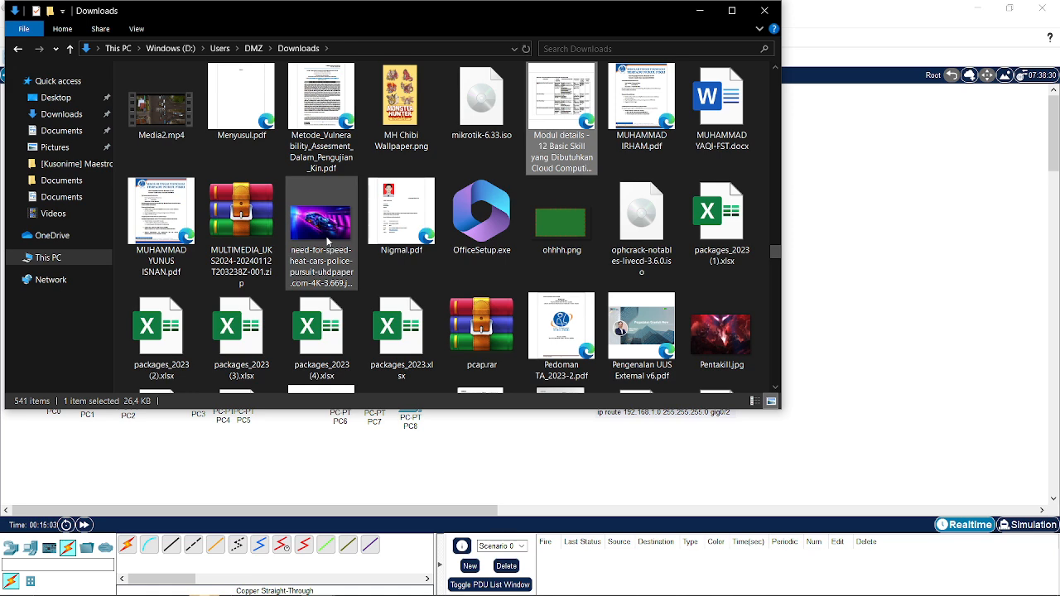
pyautogui.press('m')
pyautogui.press('m')
pyautogui.press('m')
pyautogui.press('m')
pyautogui.press('m')
pyautogui.press('m')
pyautogui.press('m')
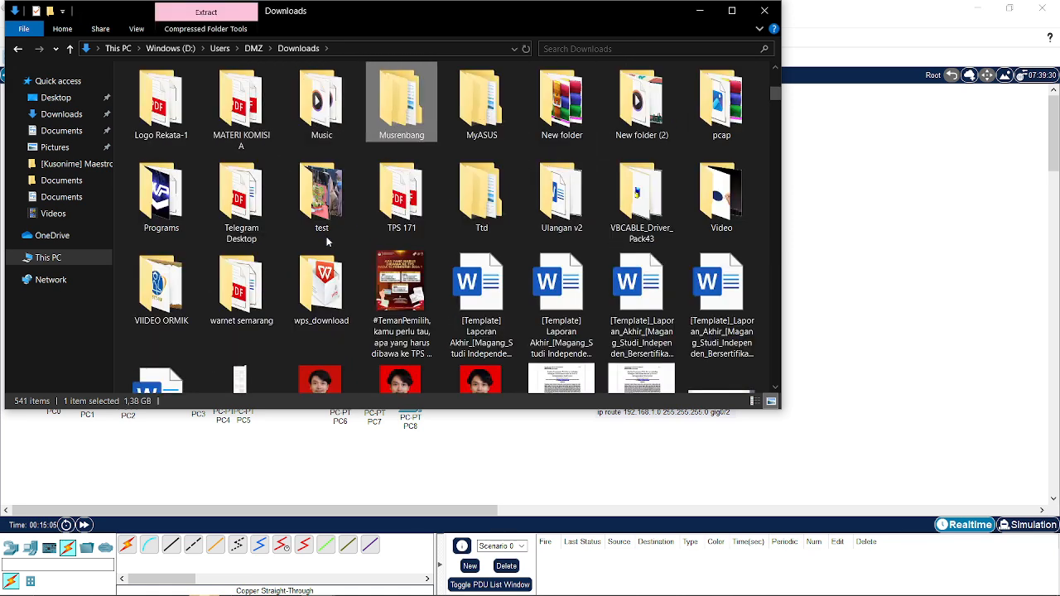
pyautogui.press('c')
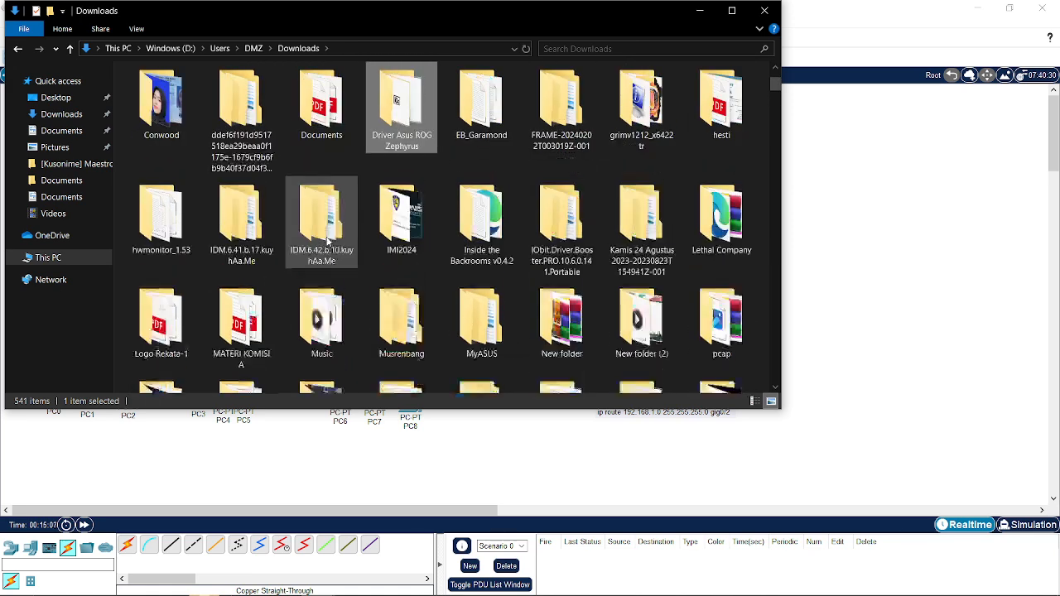
pyautogui.press('Return')
pyautogui.press('m')
pyautogui.press('o')
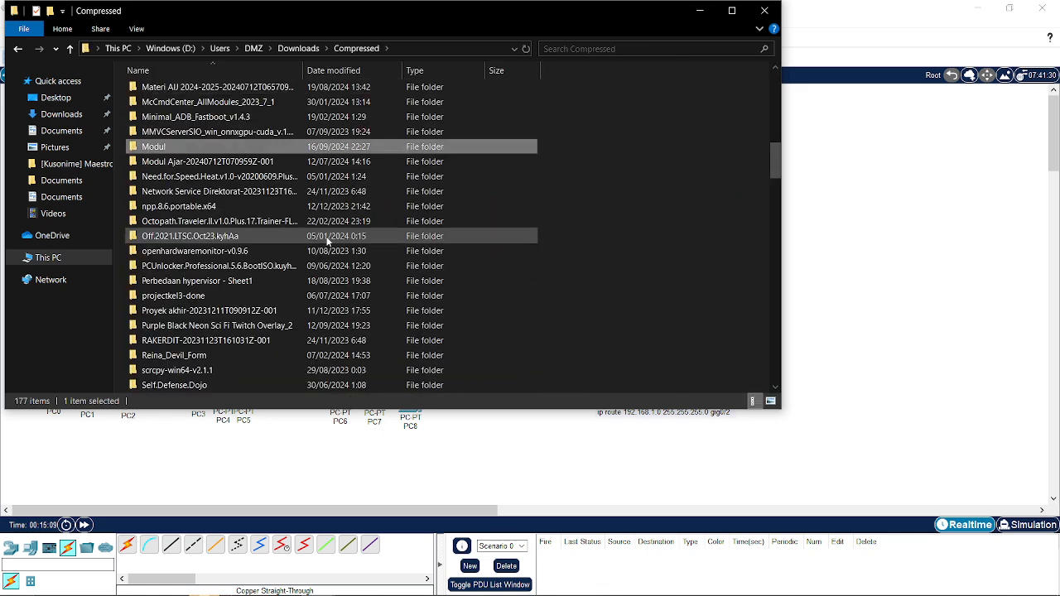
pyautogui.press('Up')
pyautogui.press('Up')
pyautogui.press('Up')
pyautogui.press('Return')
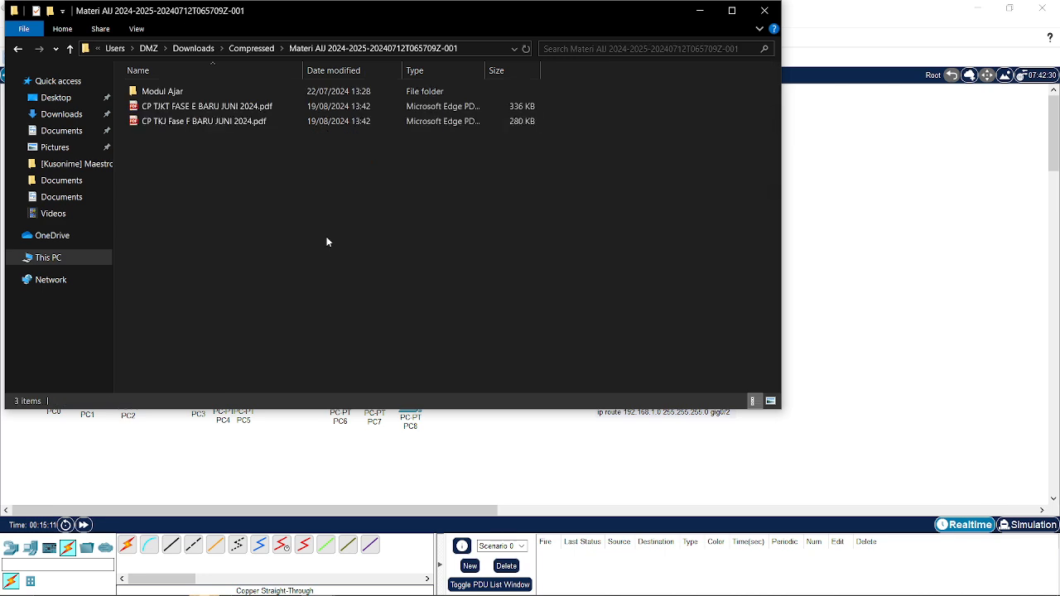
# - Open "Pertemuan 6 static routing.pdf" from the Modul Ajar folder and go to its router 1 CLI configuration page
pyautogui.press('Down')
pyautogui.press('Up')
pyautogui.press('Return')
pyautogui.press('Down')
pyautogui.press('Down')
pyautogui.press('Down')
pyautogui.press('Down')
pyautogui.press('Down')
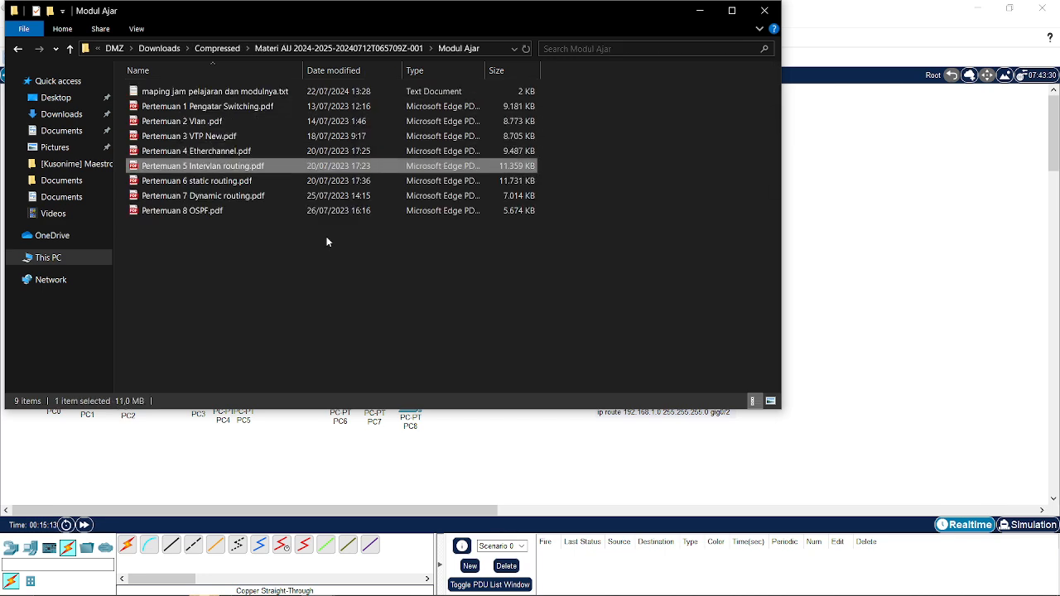
pyautogui.press('Down')
pyautogui.press('Return')
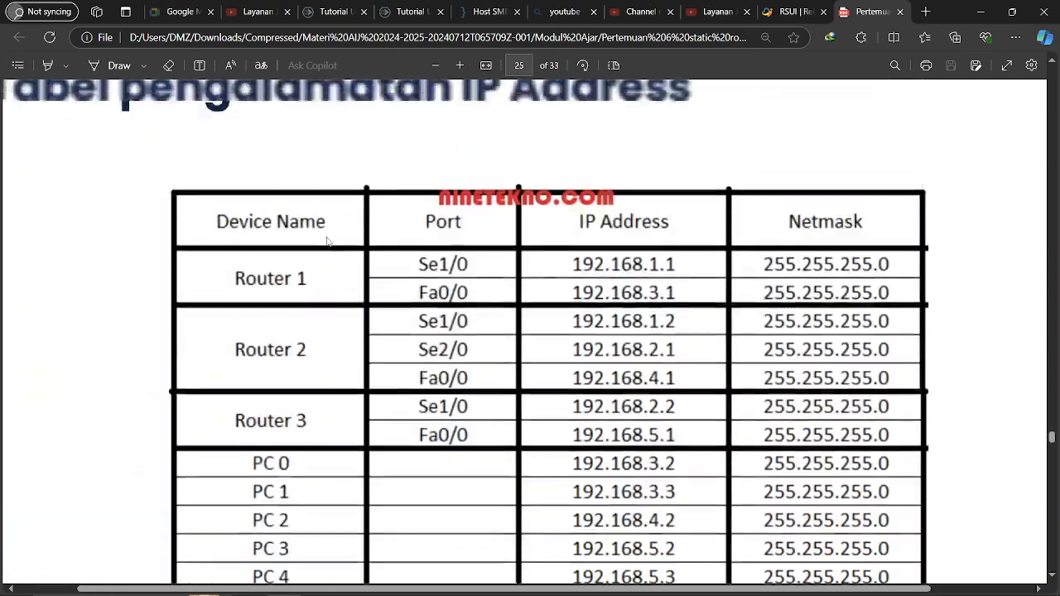
pyautogui.scroll(-15, 336, 241)
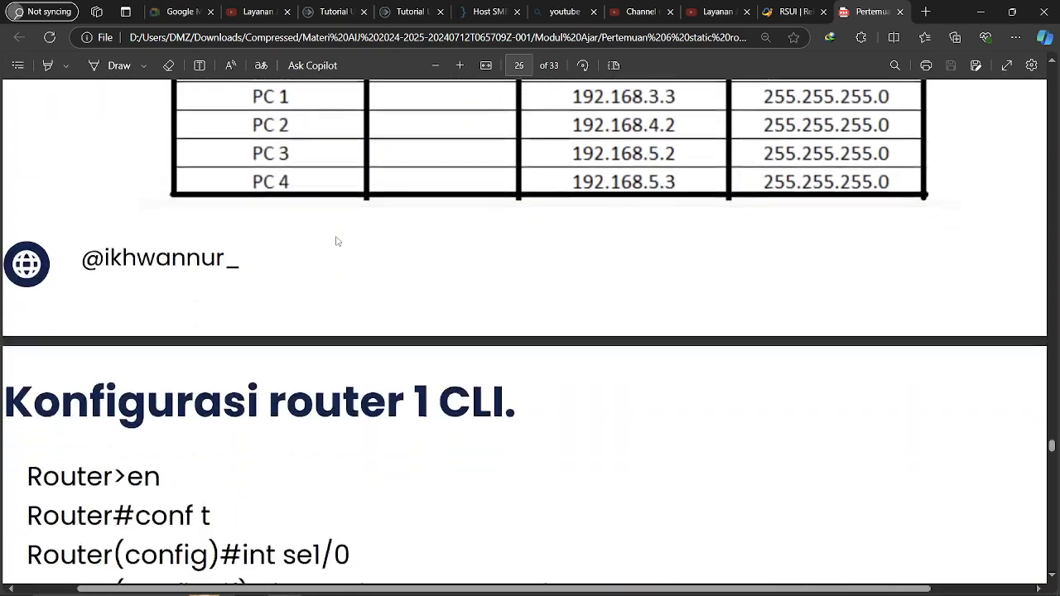
# - Review the module's CLI and static routing configuration pages for routers 1 to 3 and its example topology
pyautogui.scroll(-10, 336, 241)
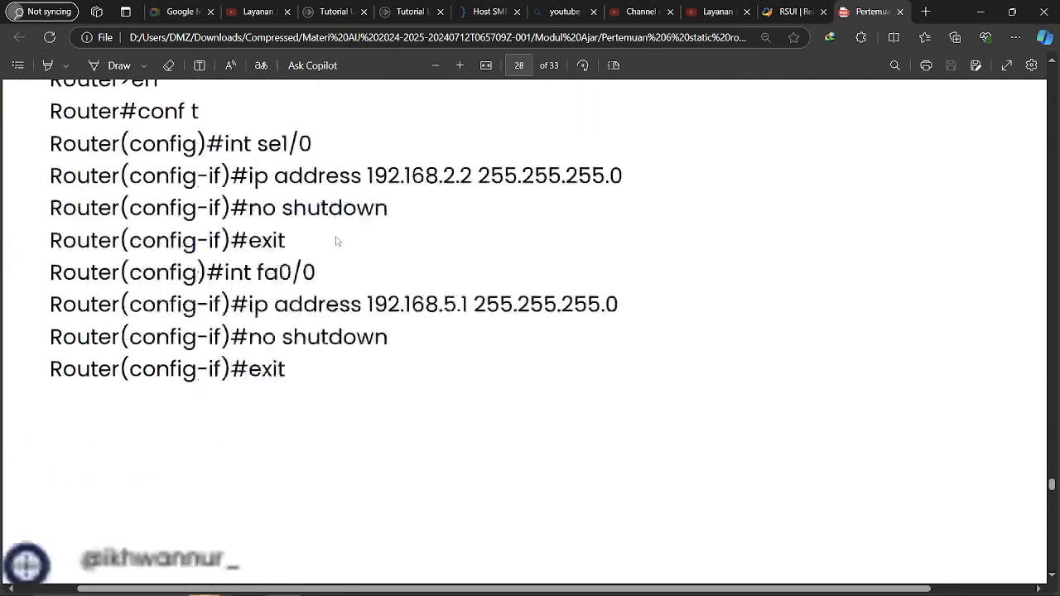
pyautogui.scroll(2, 337, 241)
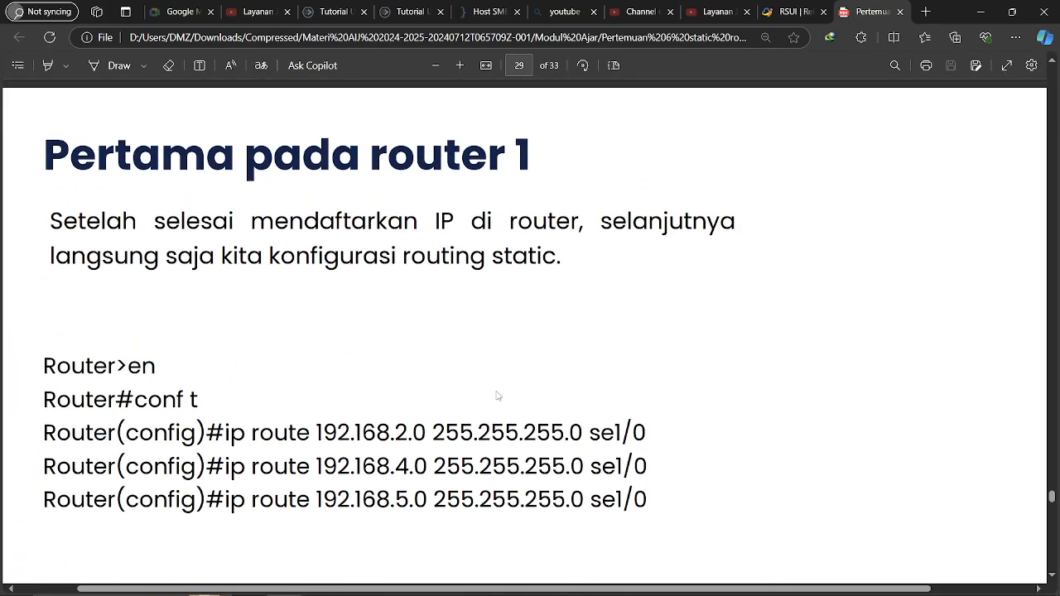
pyautogui.scroll(-17, 498, 395)
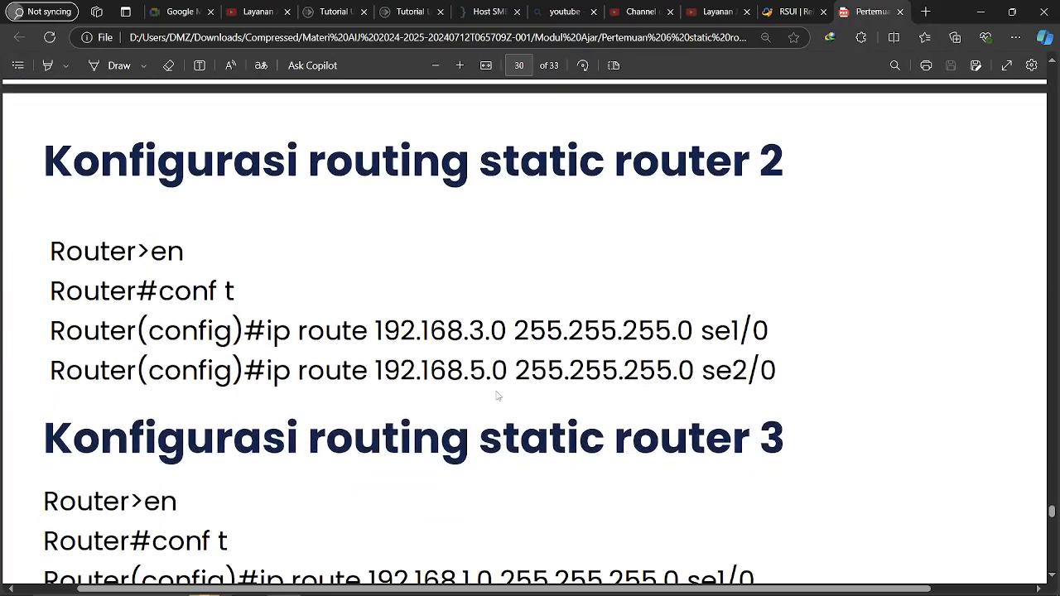
pyautogui.scroll(-5, 734, 378)
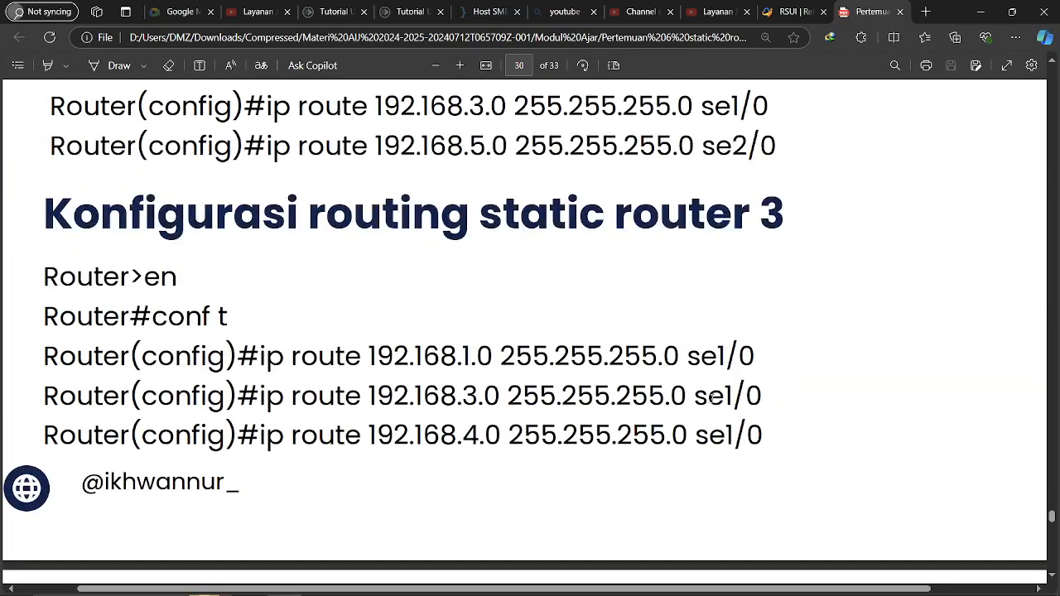
pyautogui.scroll(20, 638, 428)
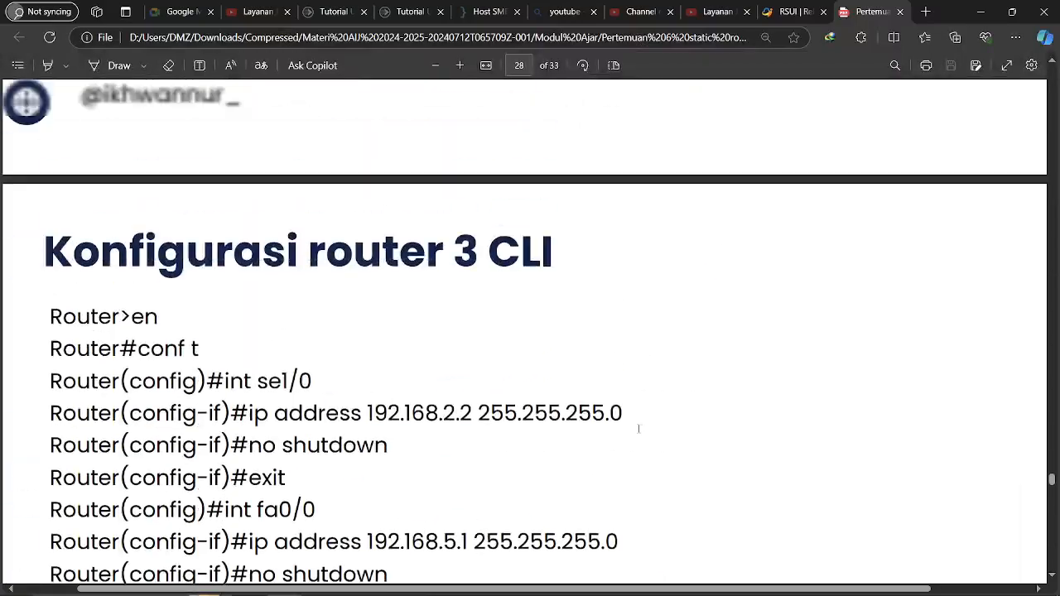
pyautogui.scroll(20, 639, 428)
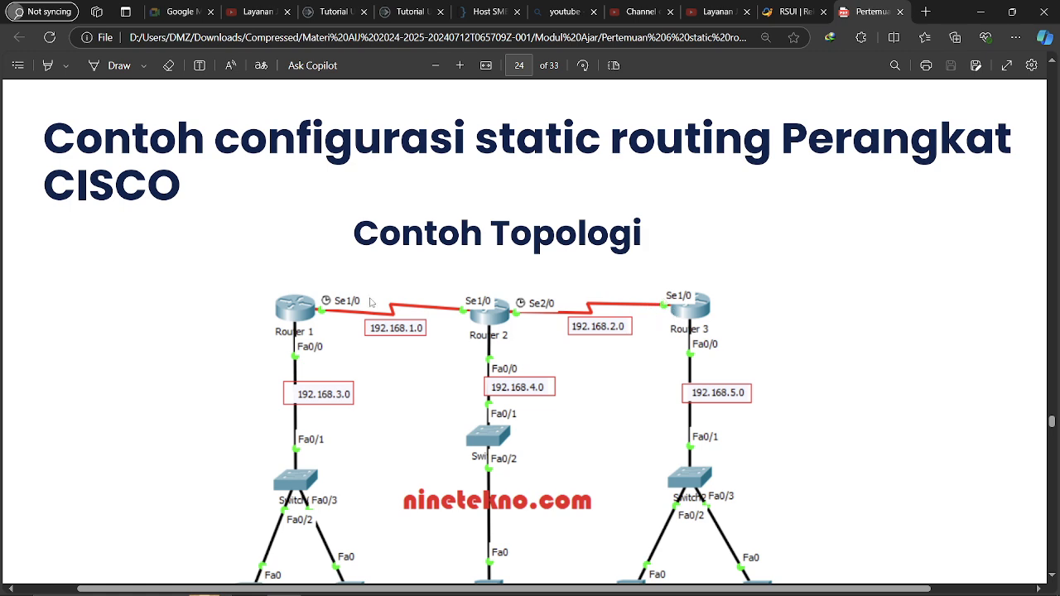
pyautogui.scroll(-2, 563, 390)
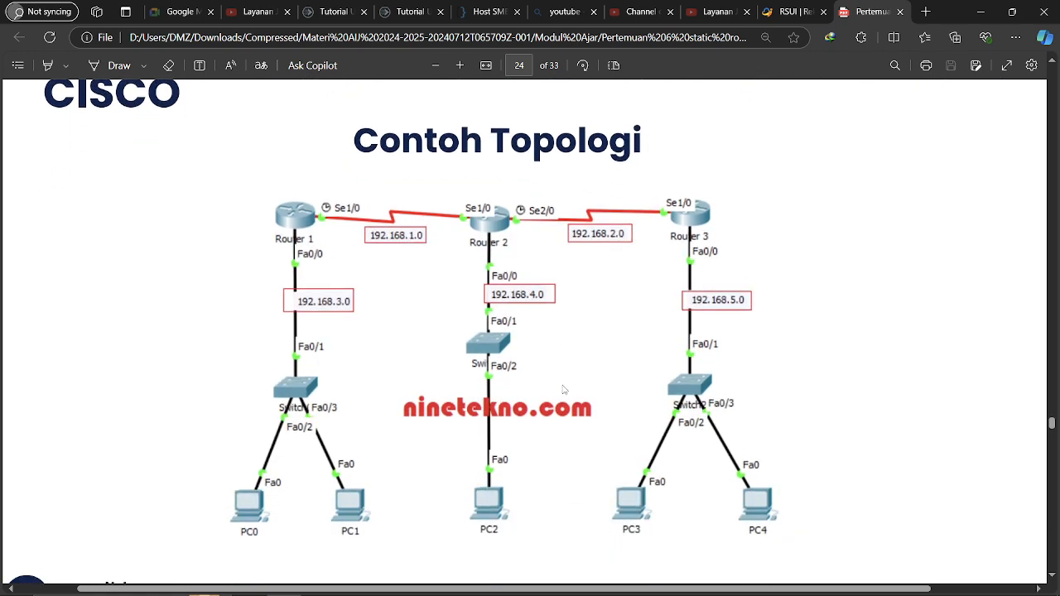
# - Compare the module's example topology with the network in Cisco Packet Tracer, and reread the module's router CLI configuration pages
pyautogui.hotkey('alt', 'Tab')
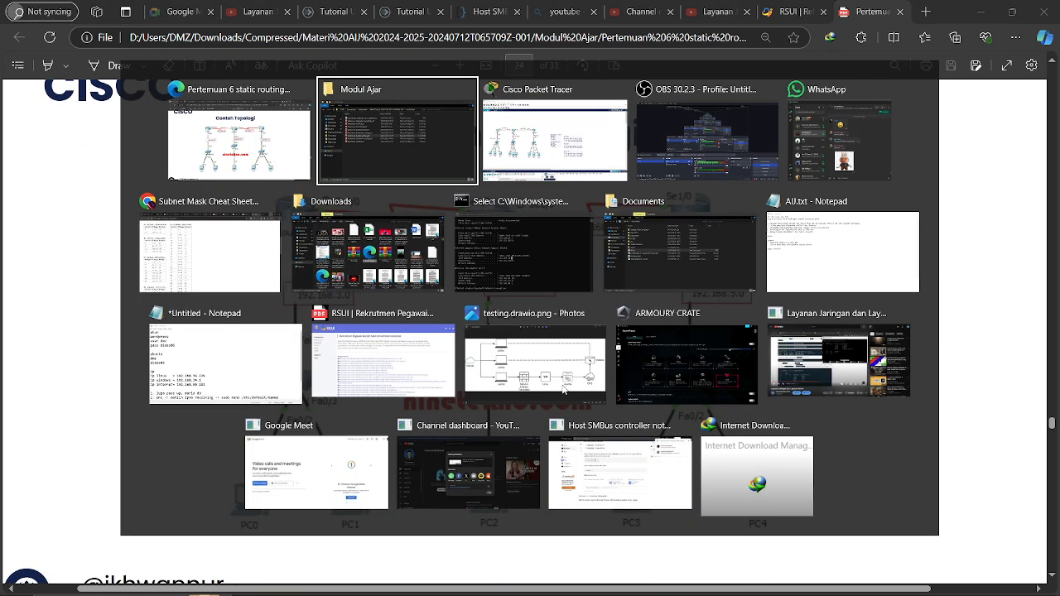
pyautogui.hotkey('alt', 'Tab')
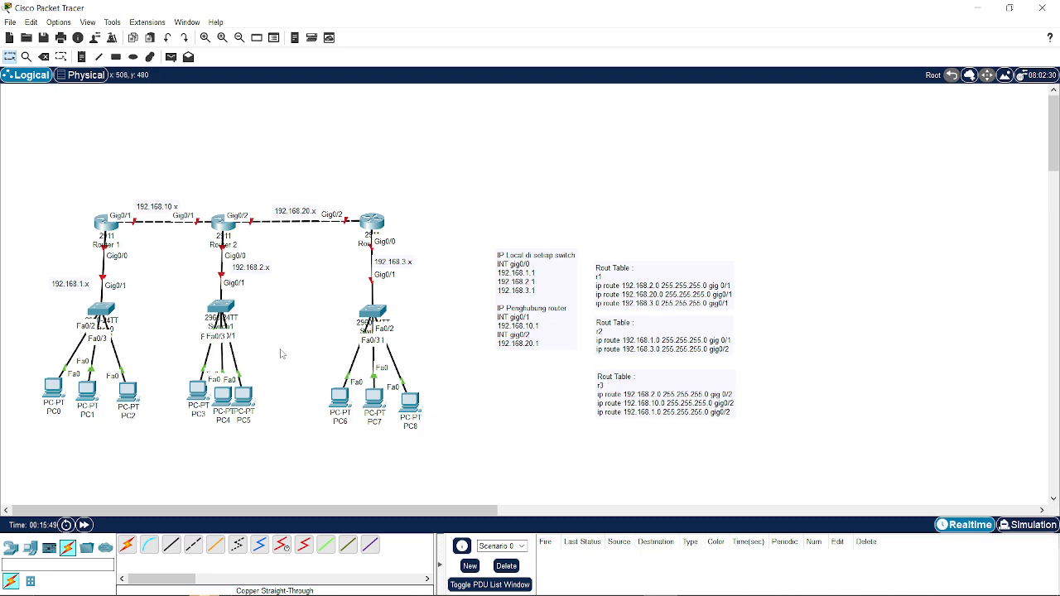
pyautogui.hotkey('alt', 'Tab')
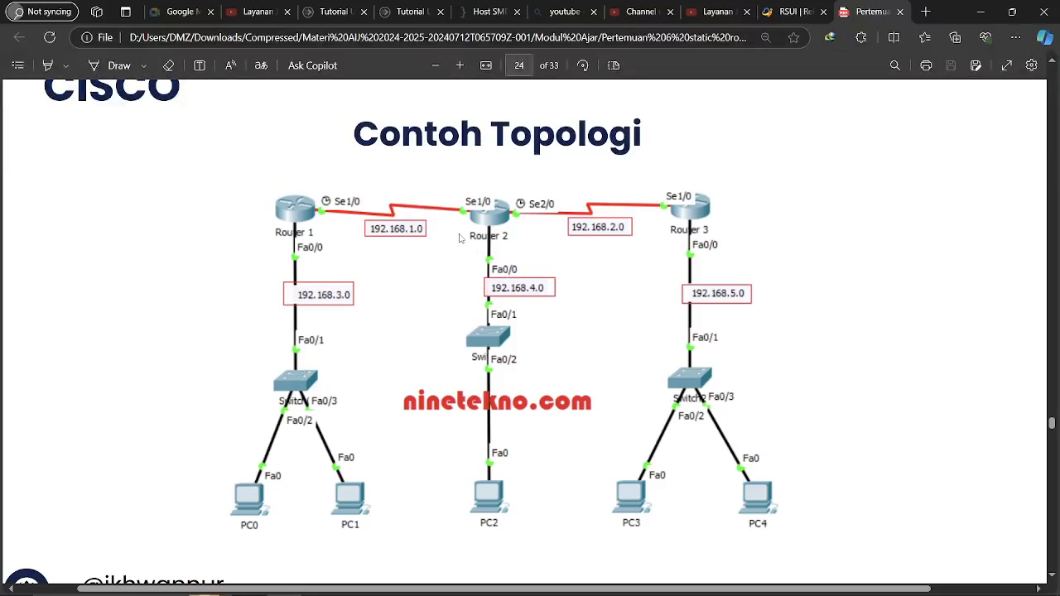
pyautogui.scroll(-20, 616, 331)
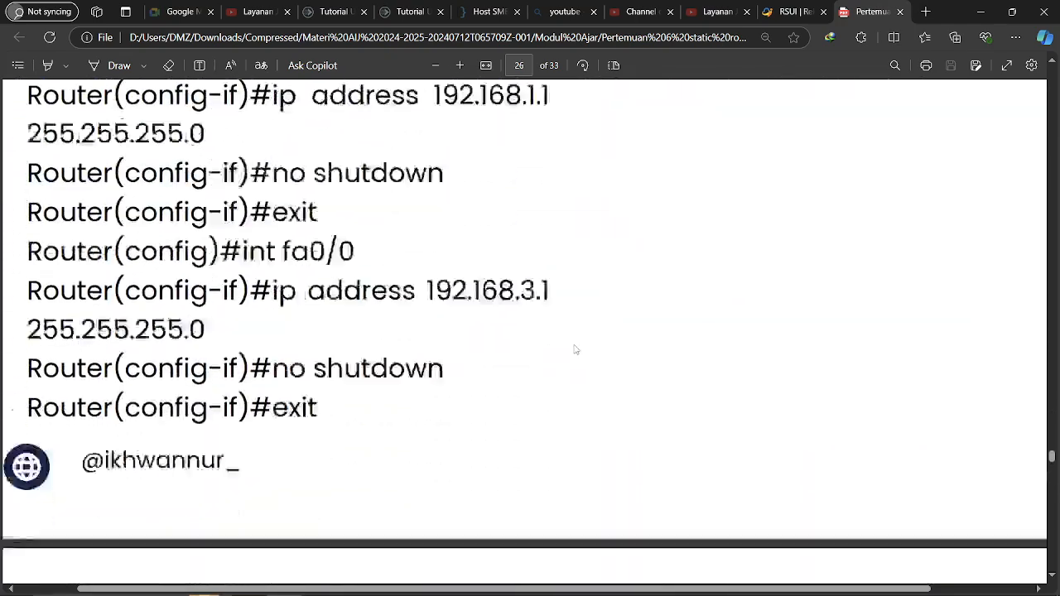
pyautogui.scroll(-10, 576, 349)
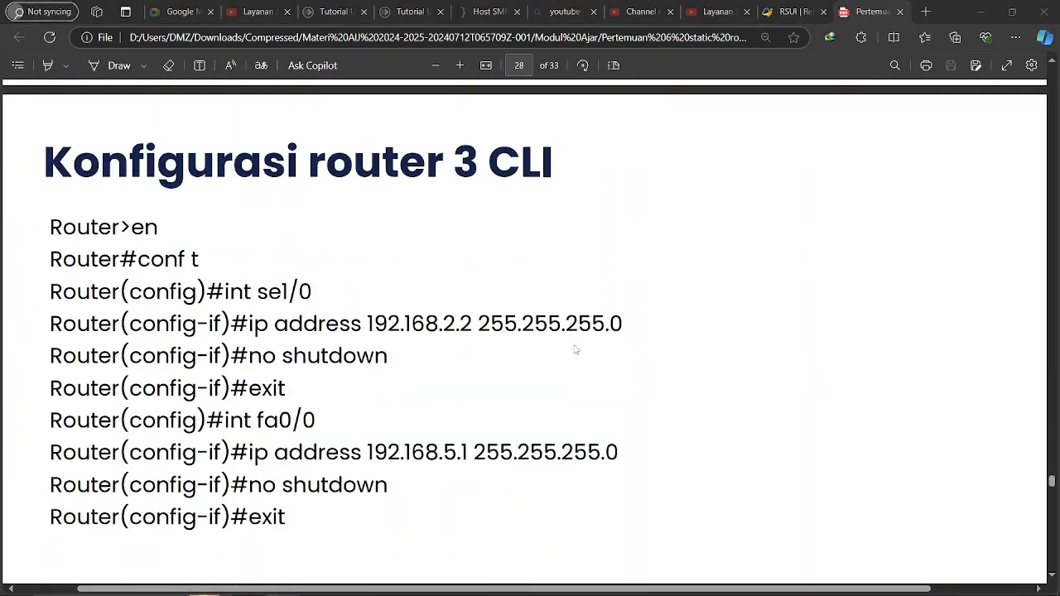
# - Switch to Cisco Packet Tracer and place a laptop in the empty area above Router 1 and Router 2
pyautogui.hotkey('alt', 'Tab')
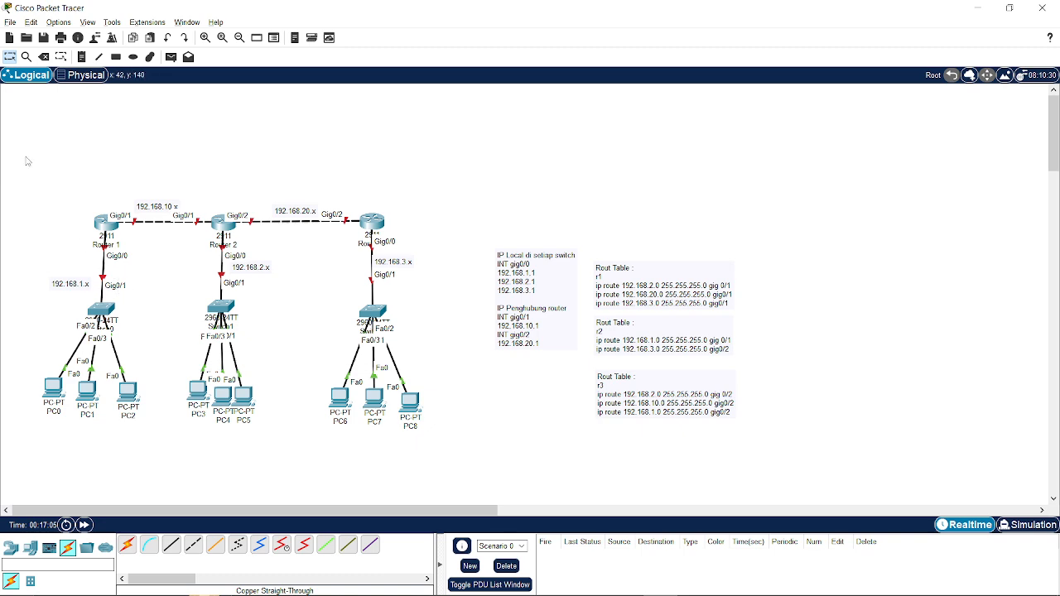
pyautogui.click(33, 549)
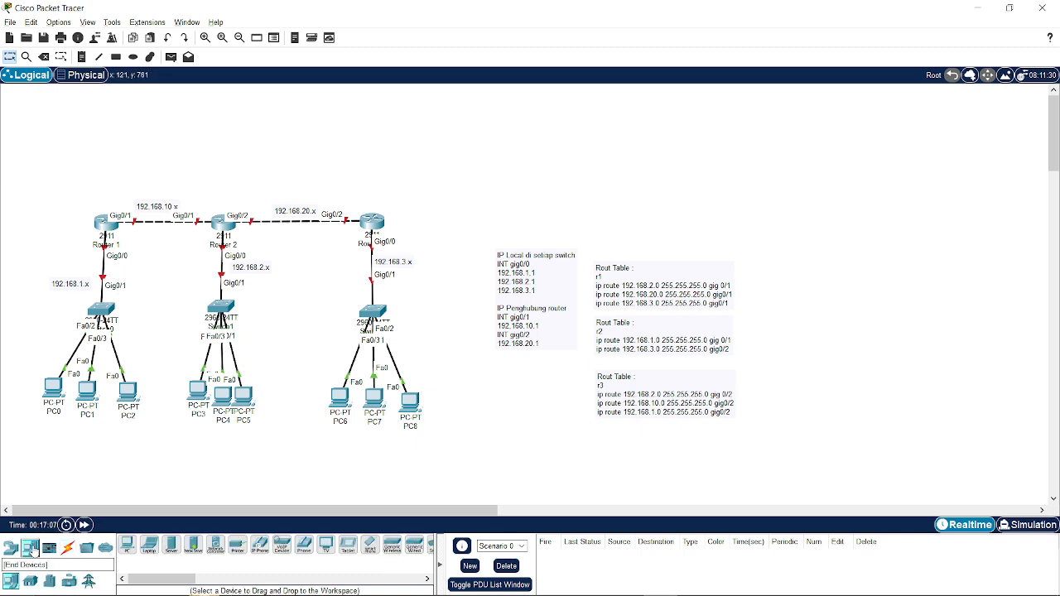
pyautogui.click(149, 545)
pyautogui.click(163, 129)
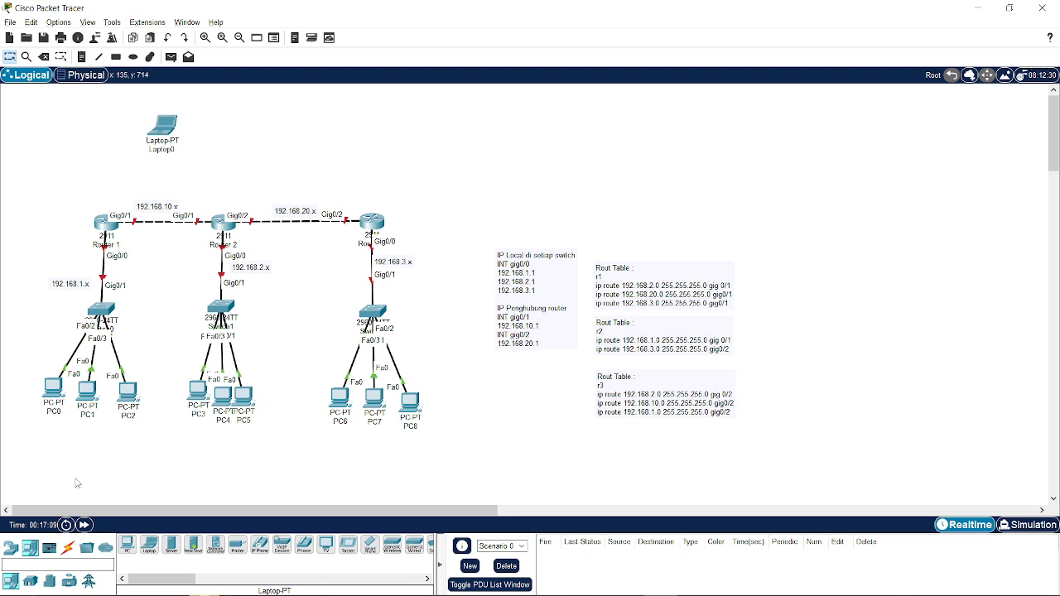
# - Connect the laptop's RS 232 port to Router 1's Console port with a console cable, and move the laptop beside Router 1
pyautogui.click(68, 548)
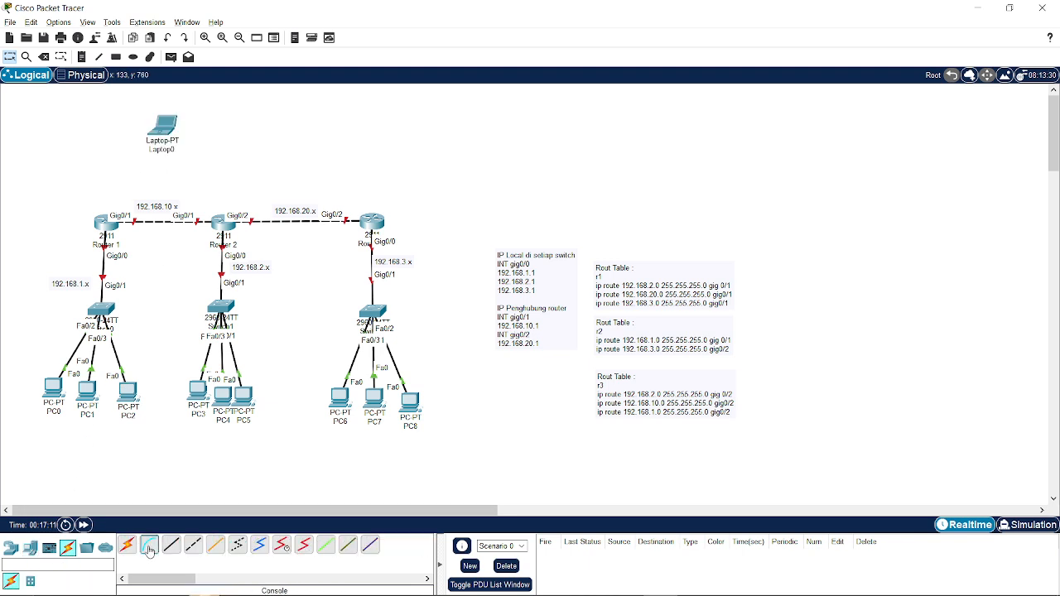
pyautogui.click(149, 549)
pyautogui.click(165, 128)
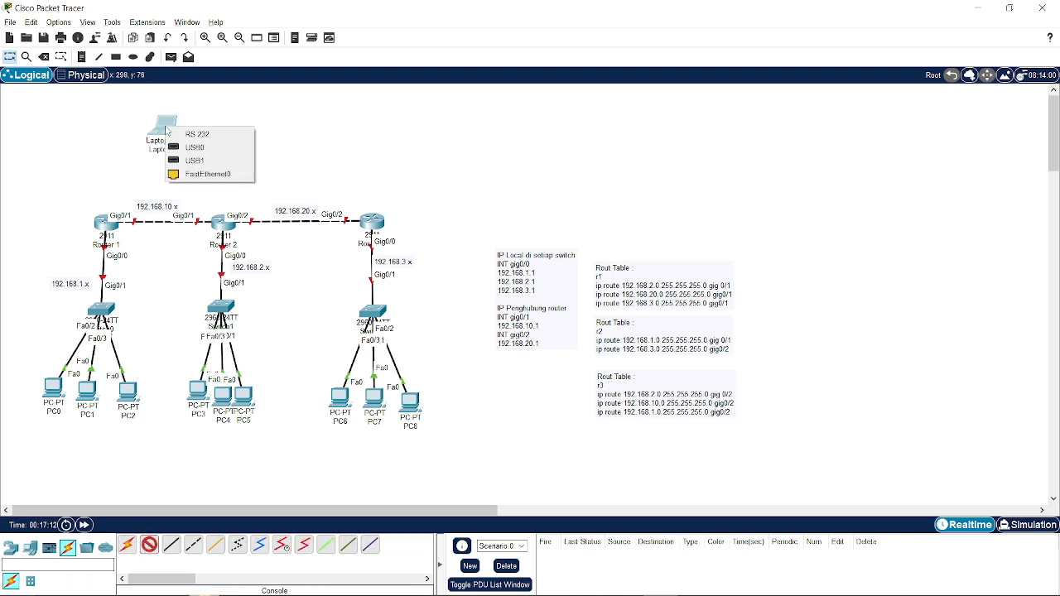
pyautogui.click(243, 134)
pyautogui.click(112, 223)
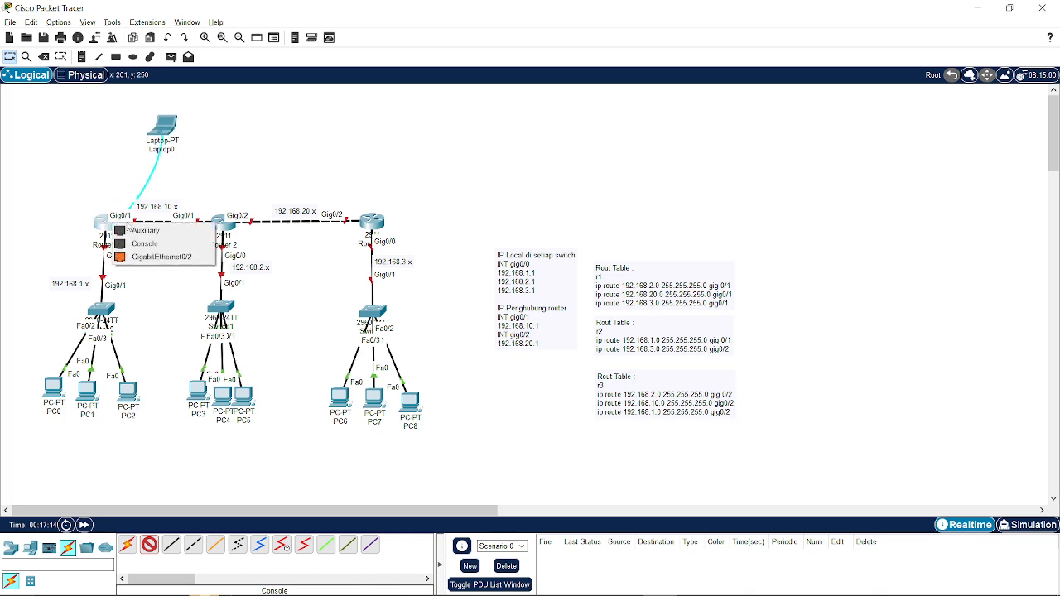
pyautogui.click(186, 245)
pyautogui.moveTo(171, 138); pyautogui.dragTo(54, 187)
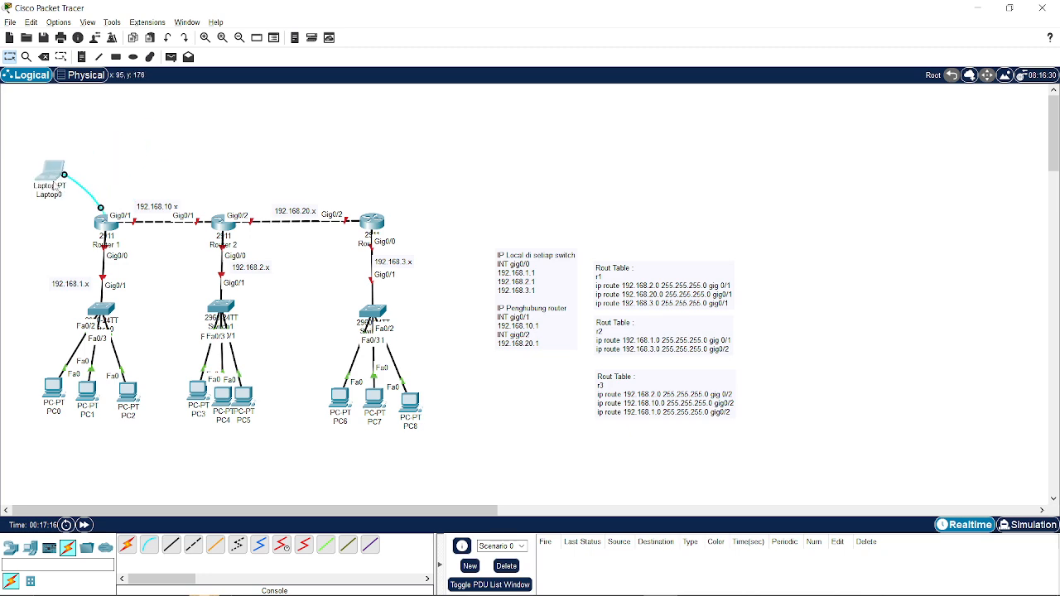
# - Open a terminal session on the laptop with the default port settings: 9600 bits per second, 8 data bits, no parity
pyautogui.click(69, 184)
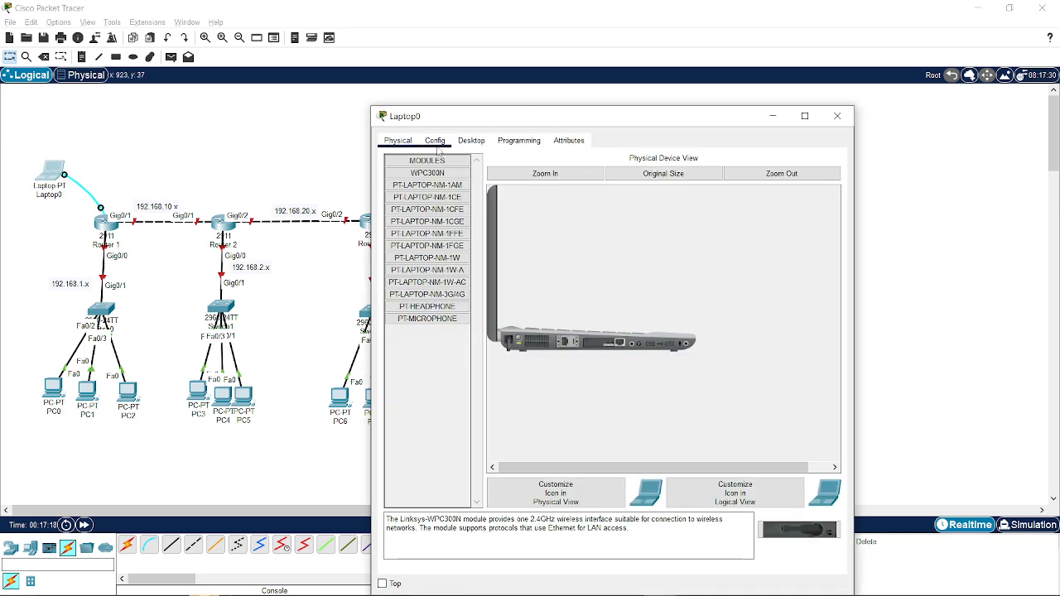
pyautogui.click(471, 143)
pyautogui.click(696, 192)
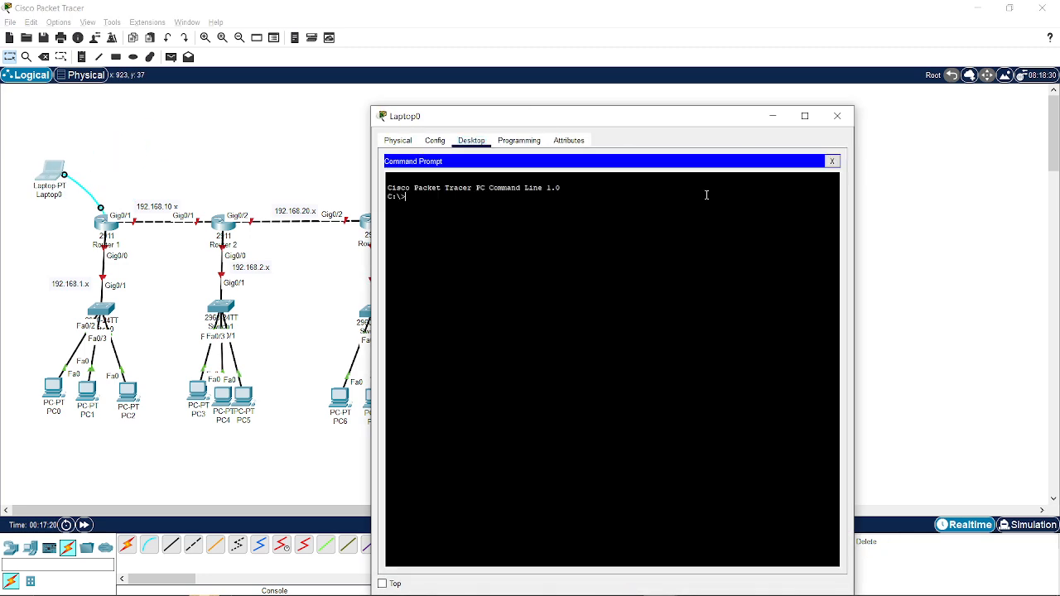
pyautogui.click(832, 162)
pyautogui.click(607, 186)
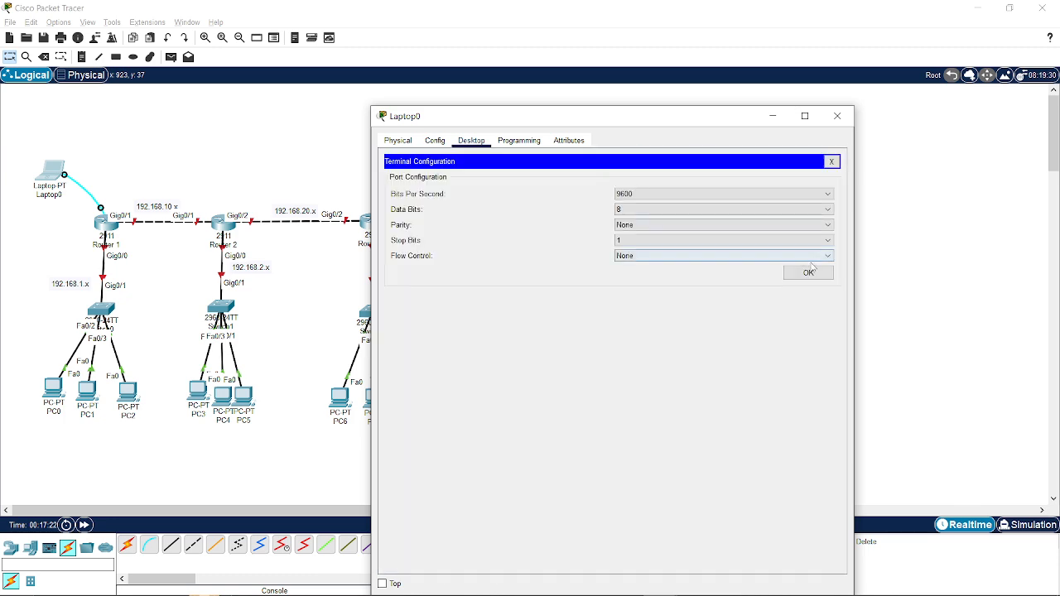
pyautogui.click(808, 272)
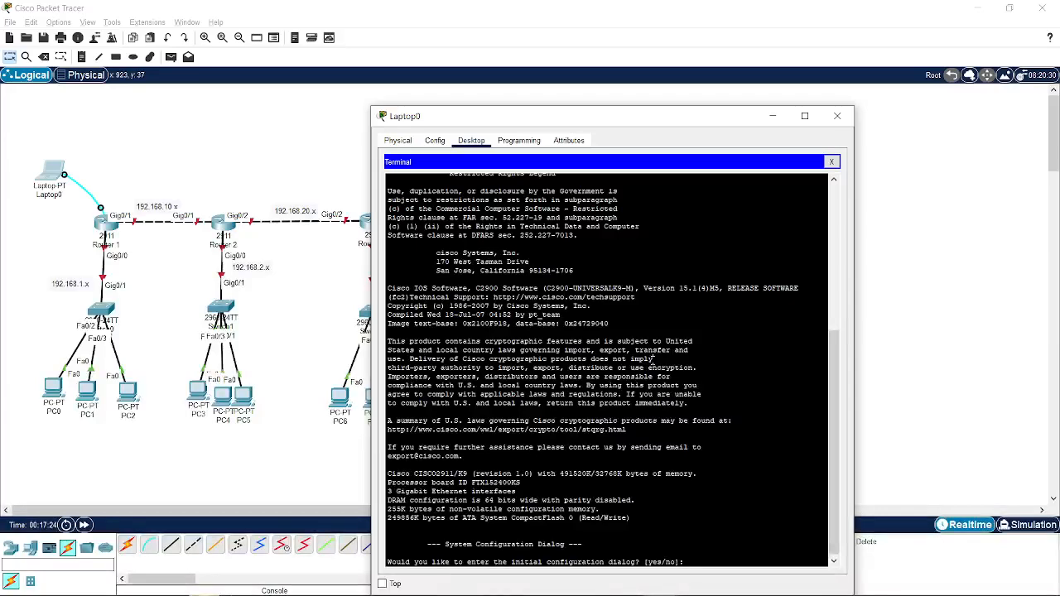
# - Answer no to the router's initial configuration dialog, start its command line session and reposition the laptop window
pyautogui.press('Return')
pyautogui.write('no')
pyautogui.press('Return')
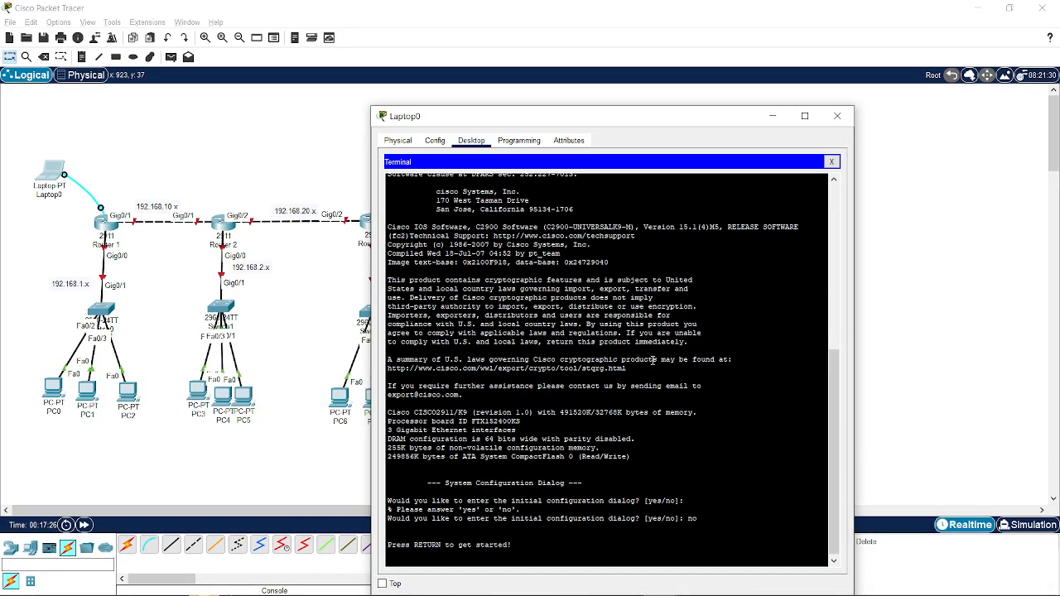
pyautogui.press('Return')
pyautogui.moveTo(659, 118); pyautogui.dragTo(621, 39)
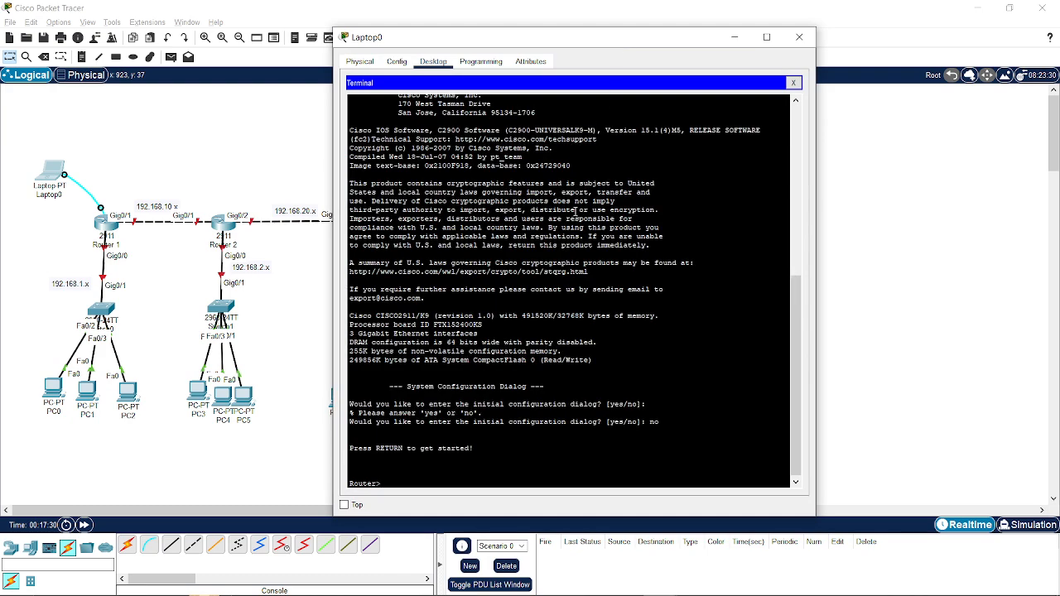
pyautogui.scroll(10, 576, 213)
pyautogui.scroll(-10, 575, 213)
# - Launch Windows Magnifier and enlarge the screen view by one level
pyautogui.moveTo(578, 594)
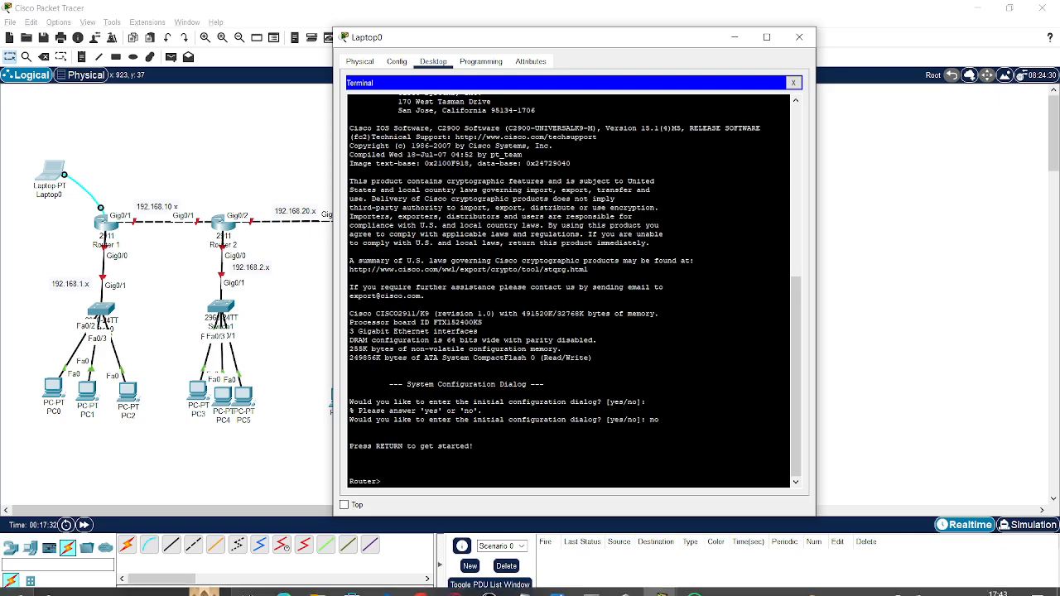
pyautogui.click(729, 587)
pyautogui.press('super')
pyautogui.write('ma')
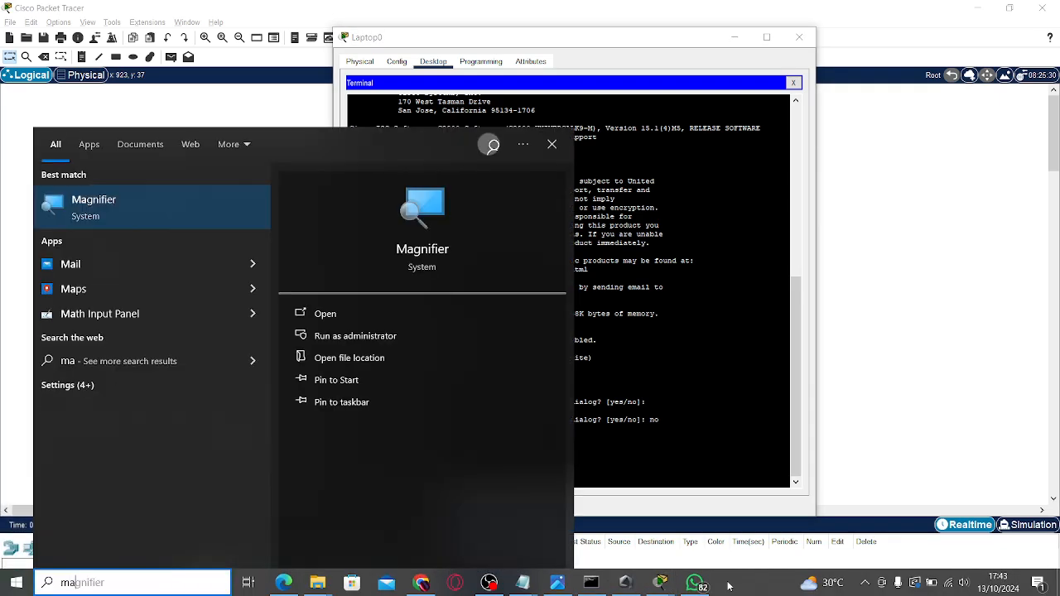
pyautogui.press('Return')
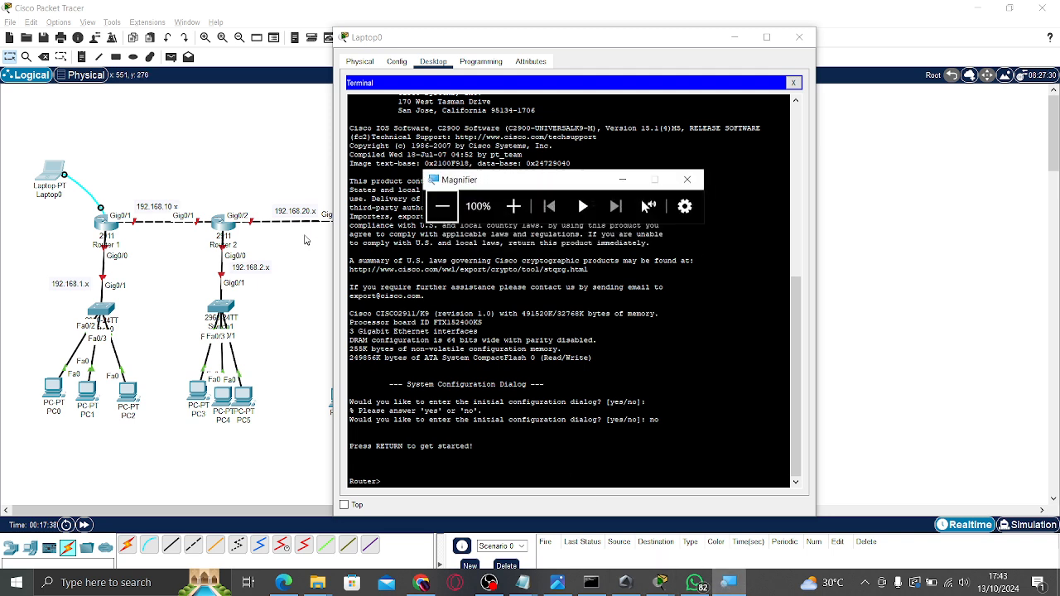
pyautogui.click(514, 207)
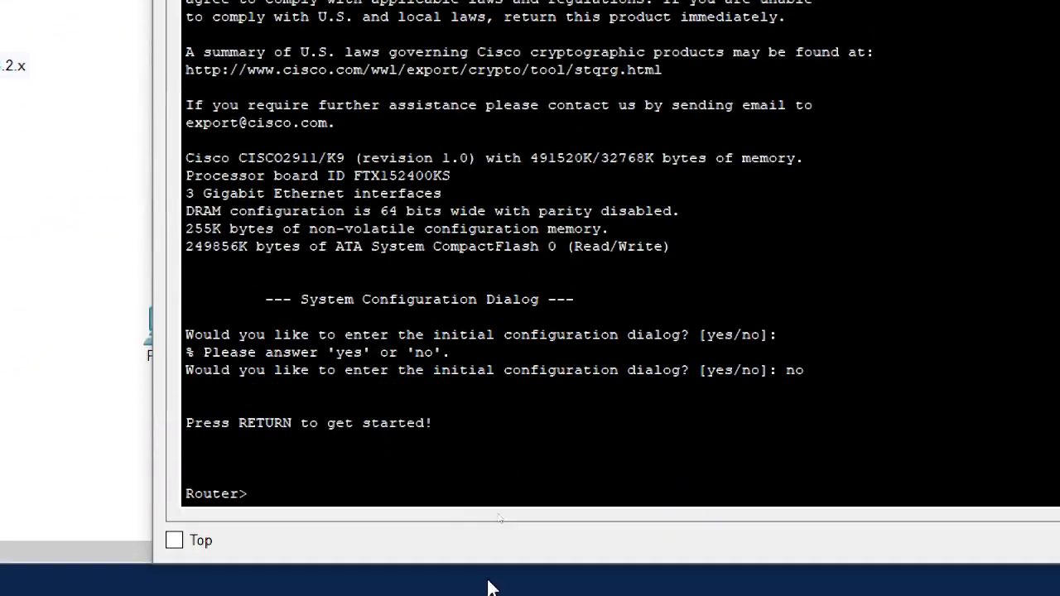
# - Enter privileged mode and global configuration mode on Router 1 with en and conf t, and set its hostname to R1
pyautogui.click(455, 461)
pyautogui.press('Return')
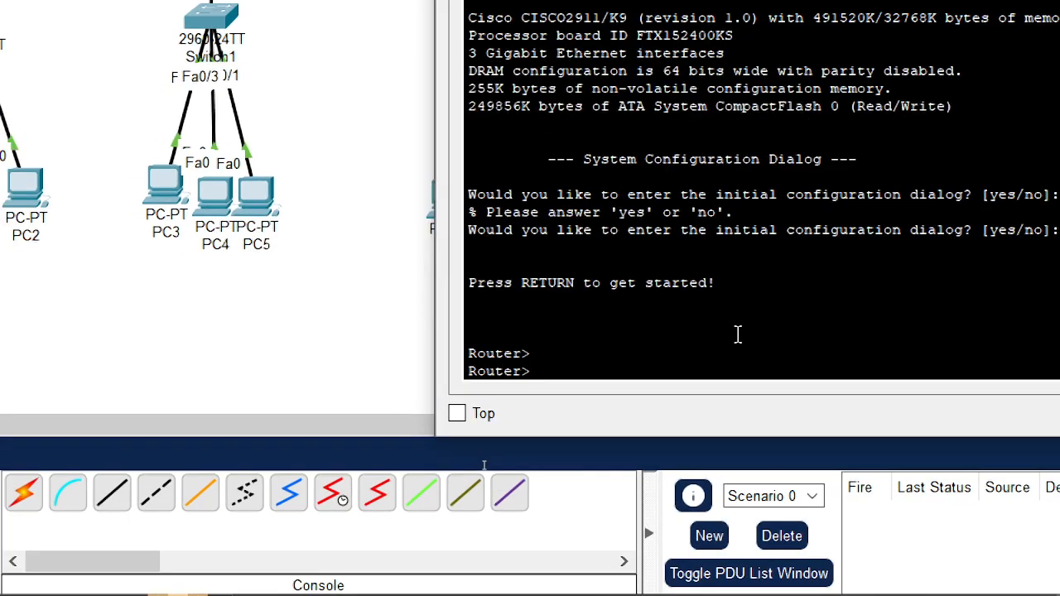
pyautogui.write('en')
pyautogui.press('Return')
pyautogui.write('conf t')
pyautogui.press('Return')
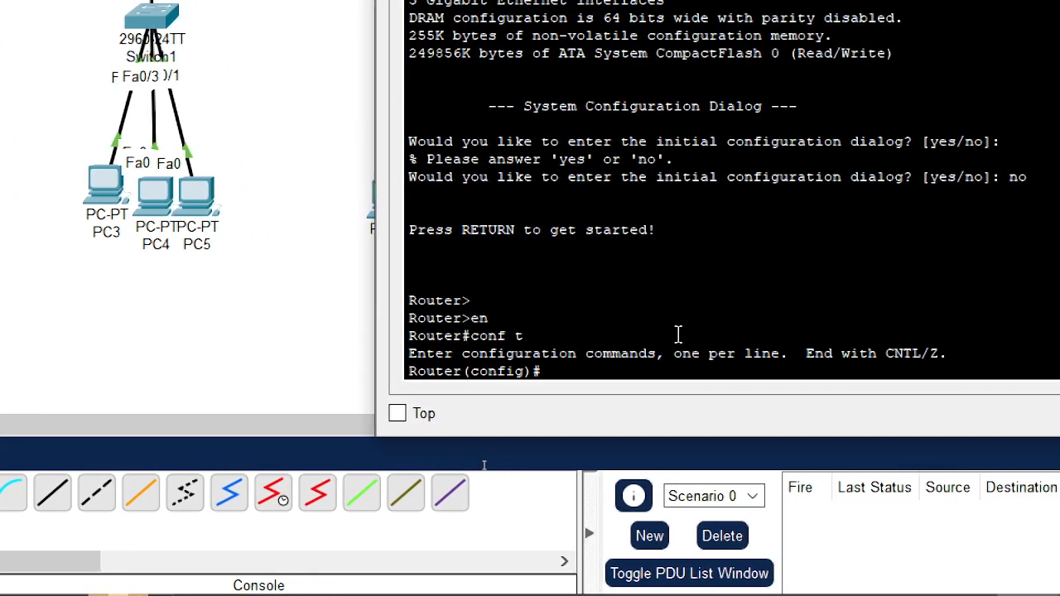
pyautogui.write('hostname')
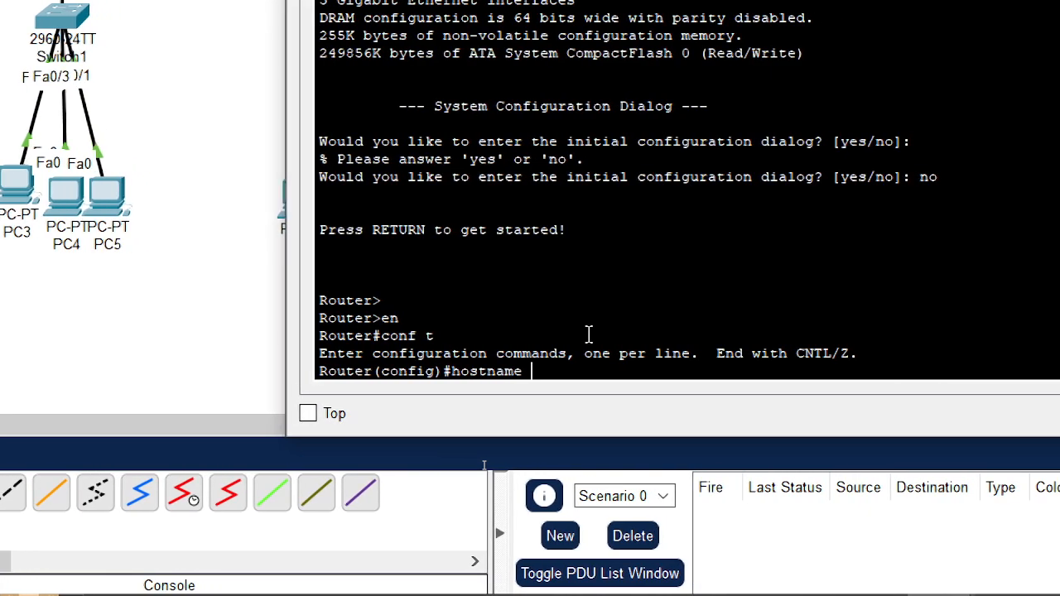
pyautogui.write(' R1')
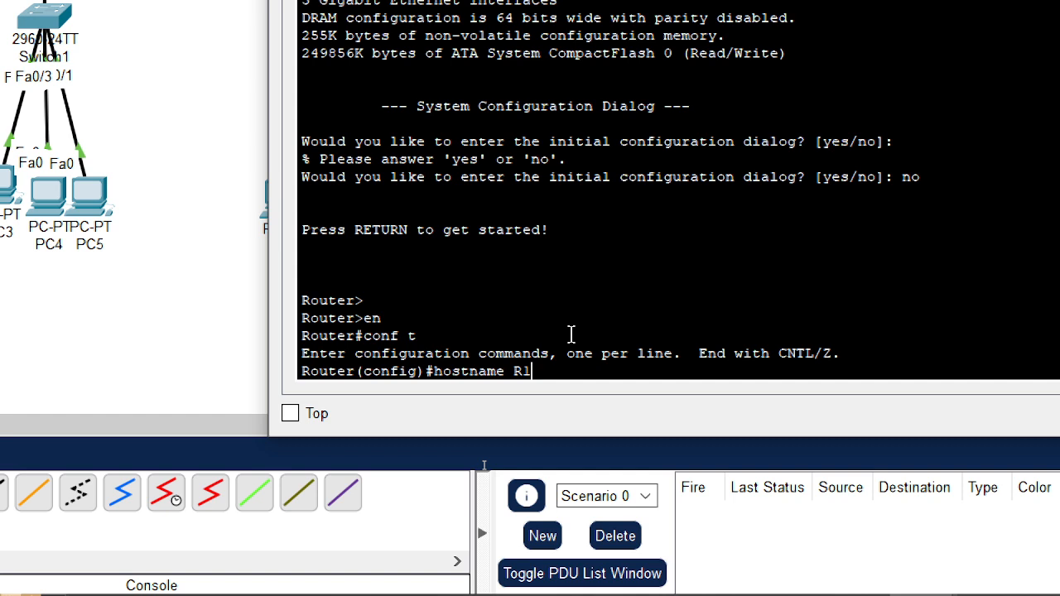
pyautogui.press('Return')
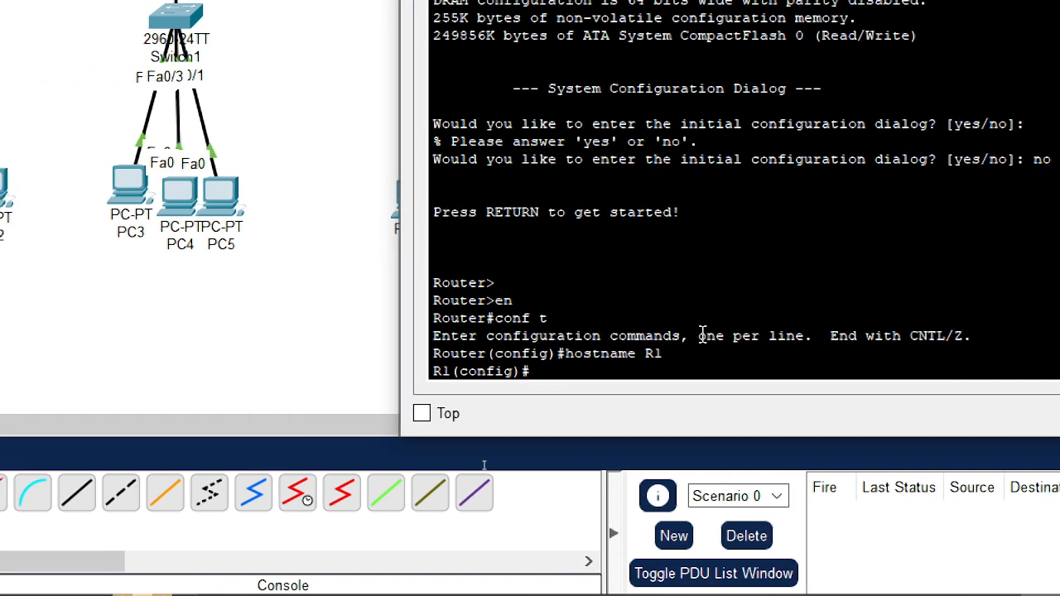
# - Enter interface configuration mode for gig0/0 on R1 with int gig0/0
pyautogui.write('int ')
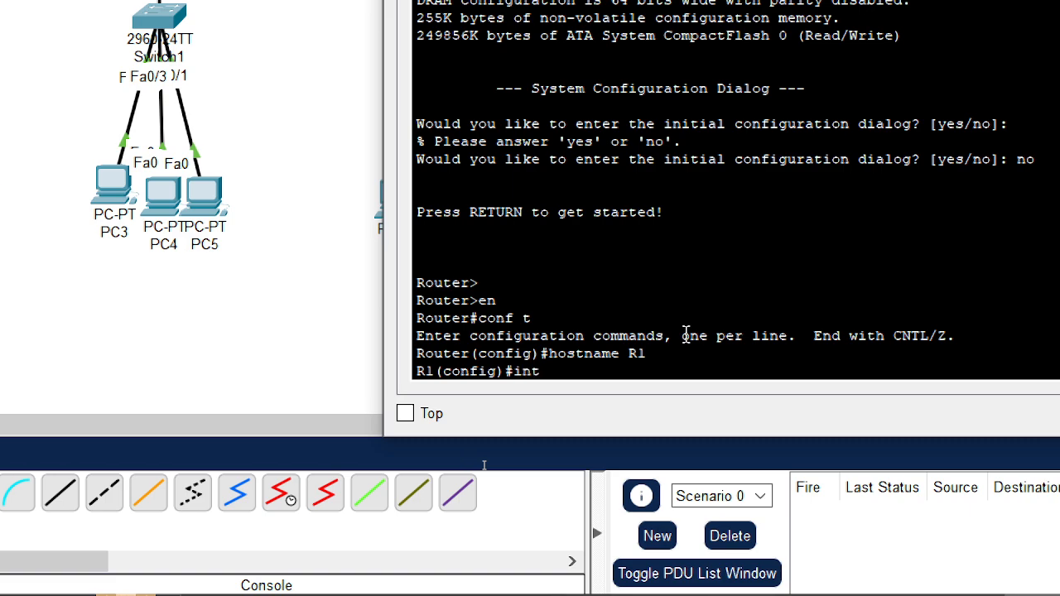
pyautogui.write('gig')
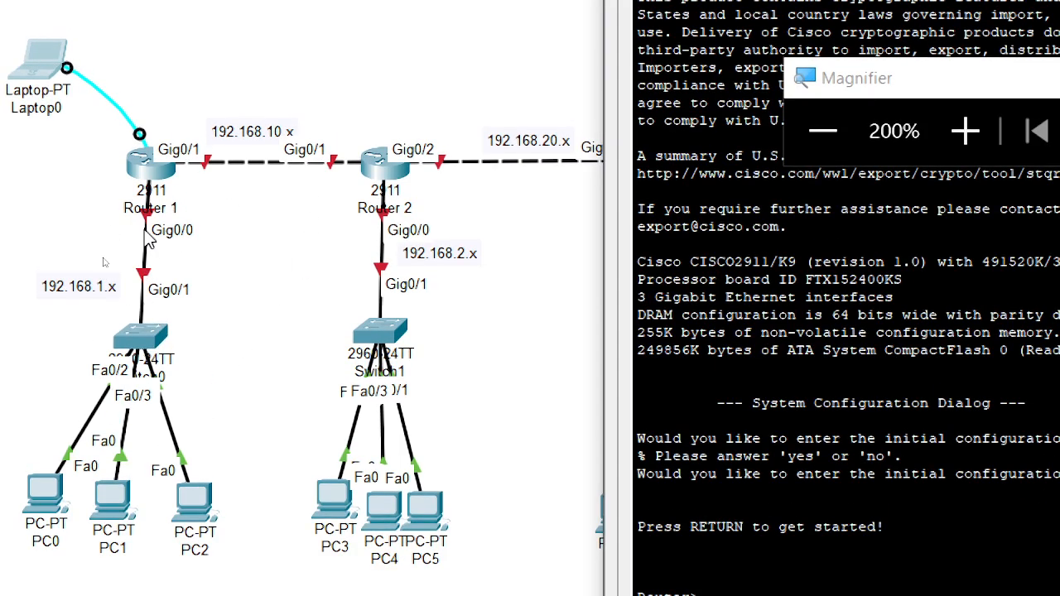
pyautogui.write('0/0')
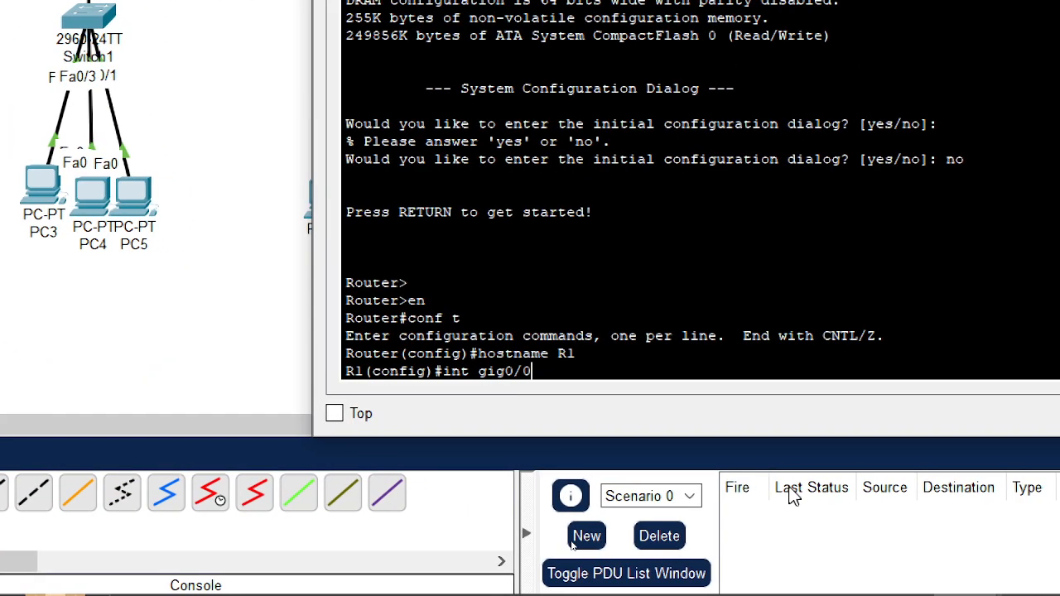
pyautogui.press('Return')
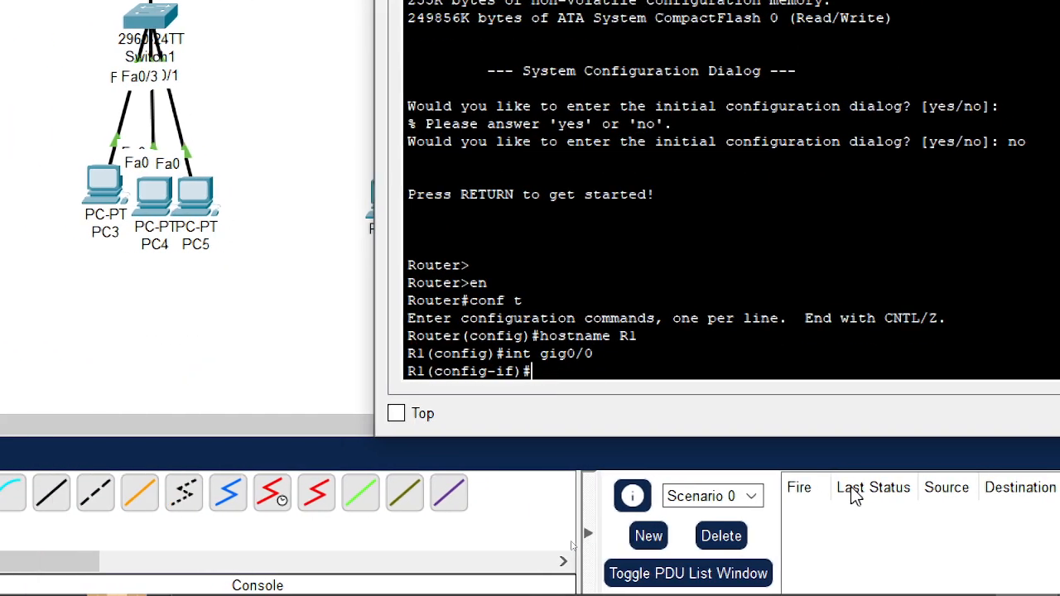
pyautogui.write('no')
pyautogui.press('BackSpace')
pyautogui.press('BackSpace')
pyautogui.press('BackSpace')
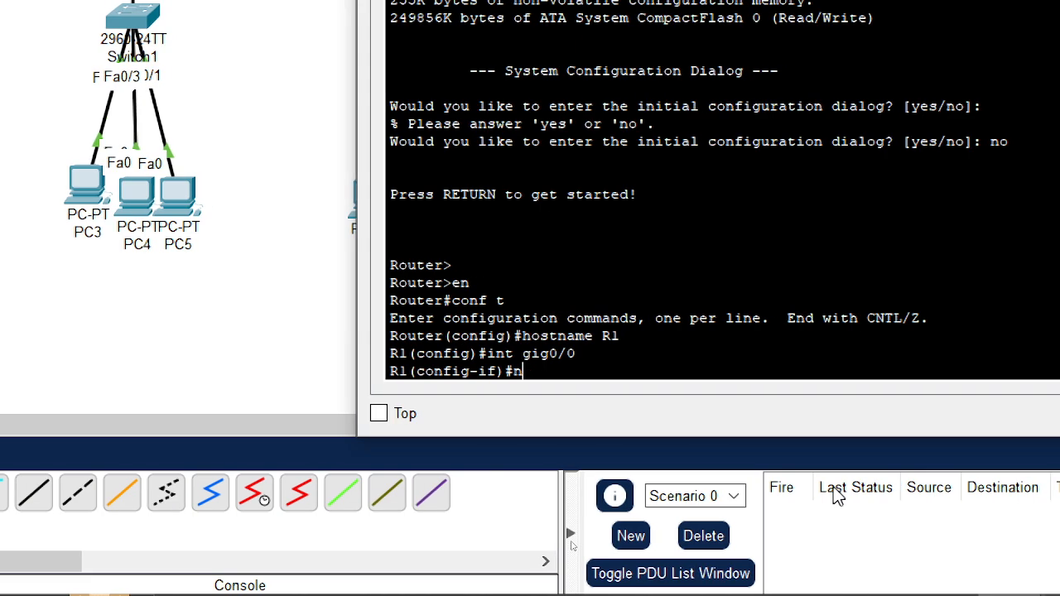
# - Select both R1 interfaces together with int range gig0/0-1 and enable them with no sh
pyautogui.press('Up')
pyautogui.press('Left')
pyautogui.press('Left')
pyautogui.press('Left')
pyautogui.press('Left')
pyautogui.press('Left')
pyautogui.press('Left')
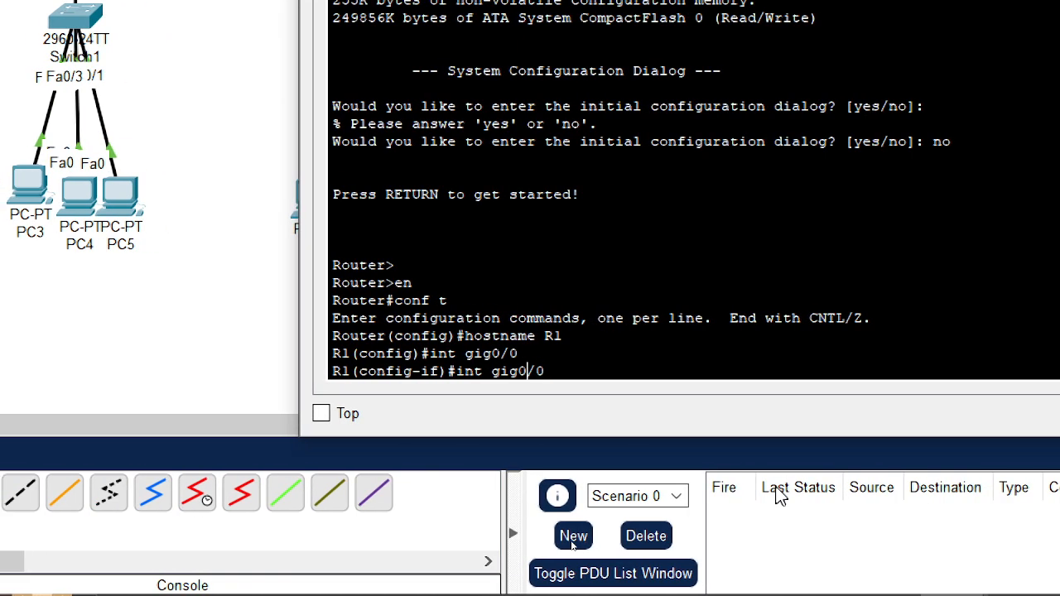
pyautogui.write('ra nge')
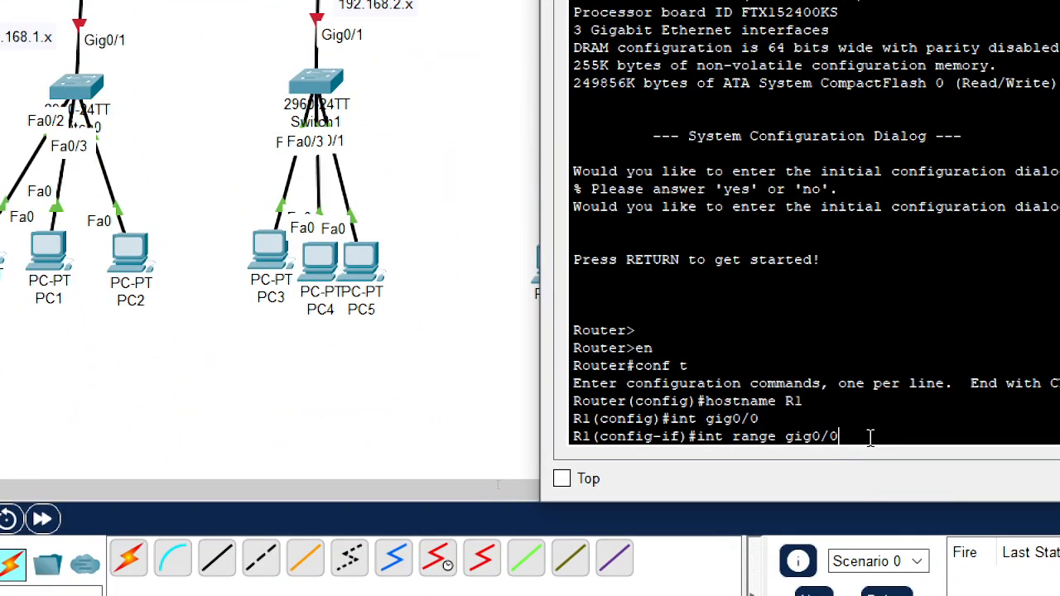
pyautogui.write('-1')
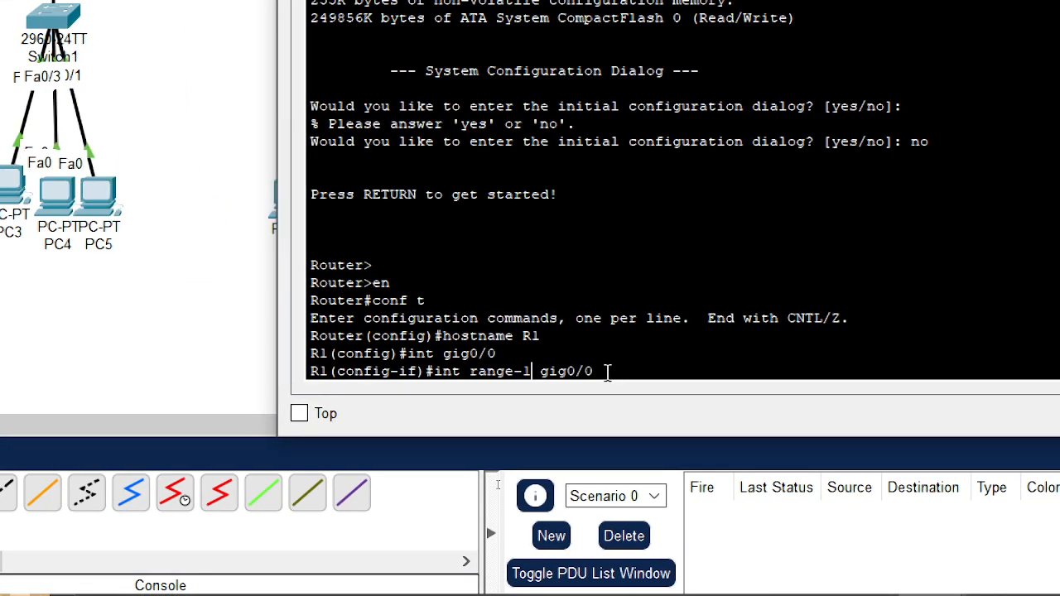
pyautogui.press('BackSpace')
pyautogui.press('BackSpace')
pyautogui.press('End')
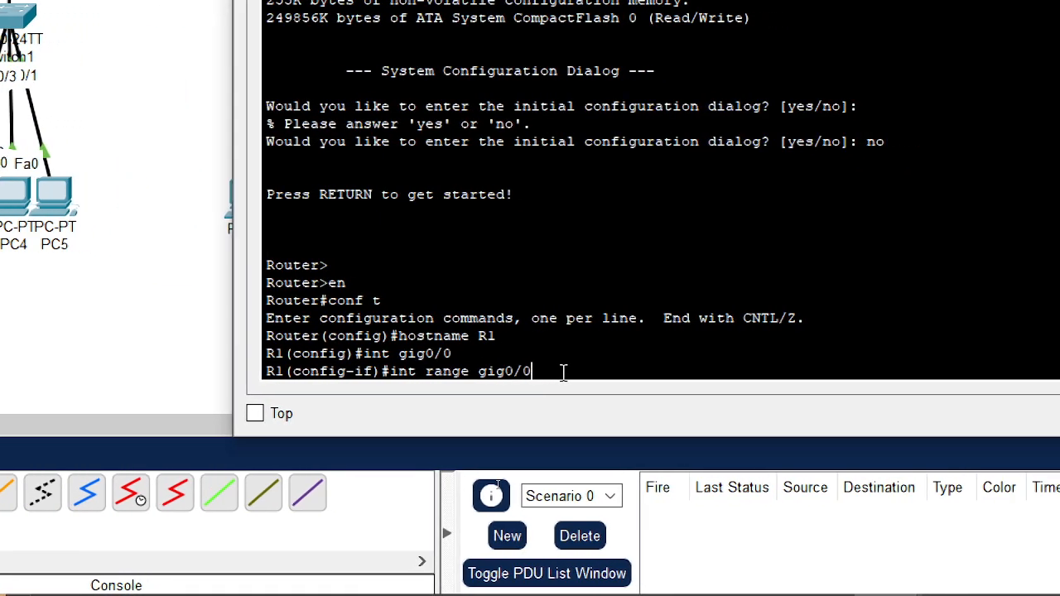
pyautogui.write('-1')
pyautogui.press('Return')
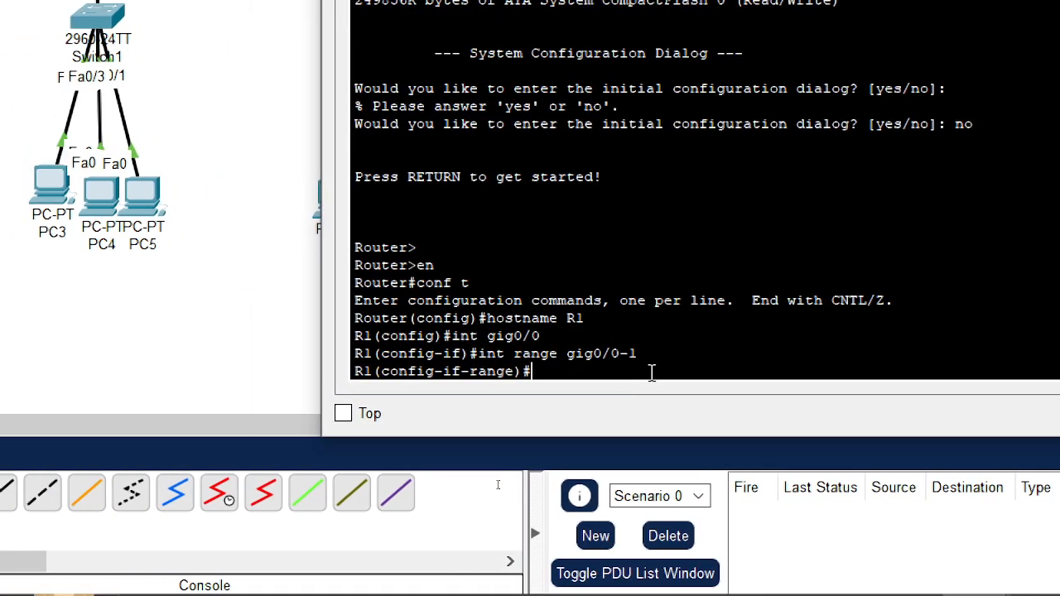
pyautogui.write('no sh')
pyautogui.press('Return')
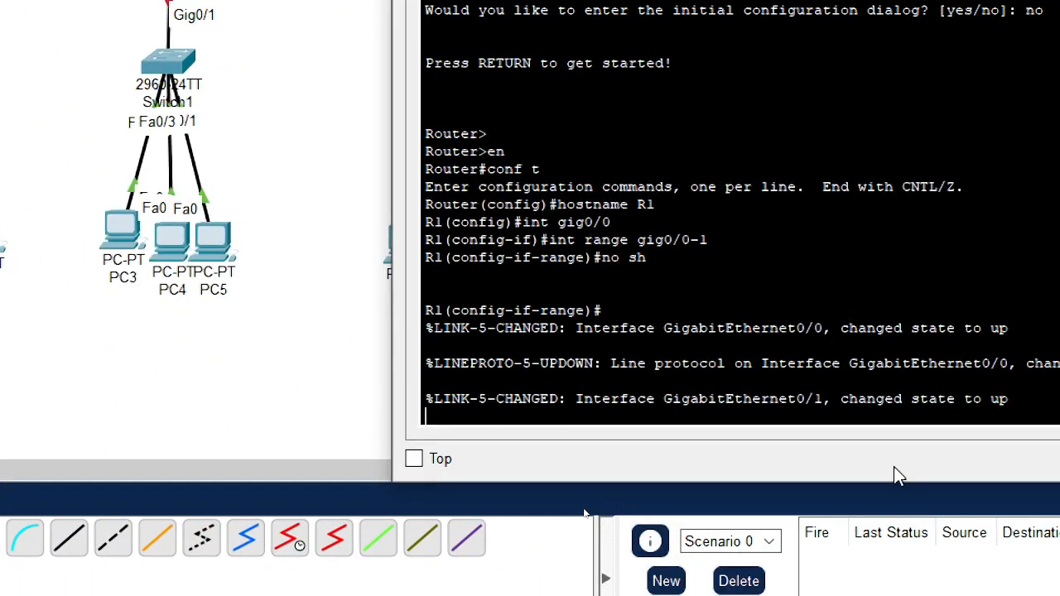
pyautogui.press('Return')
# - Assign R1's gig0/0 interface the IP address 192.168.1.1 with mask 255.255.255.0, then exit interface configuration mode
pyautogui.press('Up')
pyautogui.press('Up')
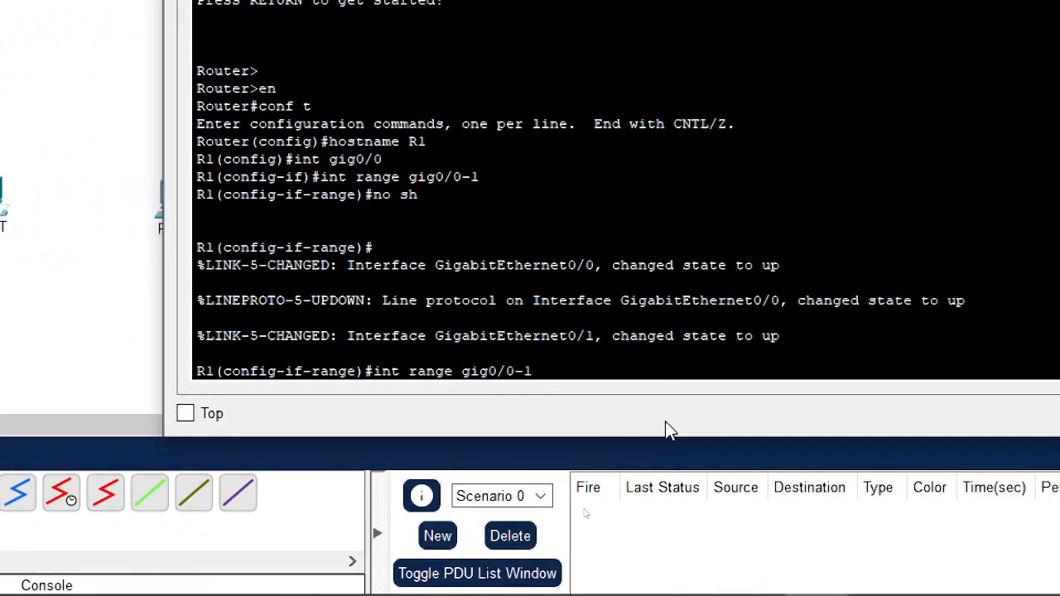
pyautogui.press('Up')
pyautogui.press('Return')
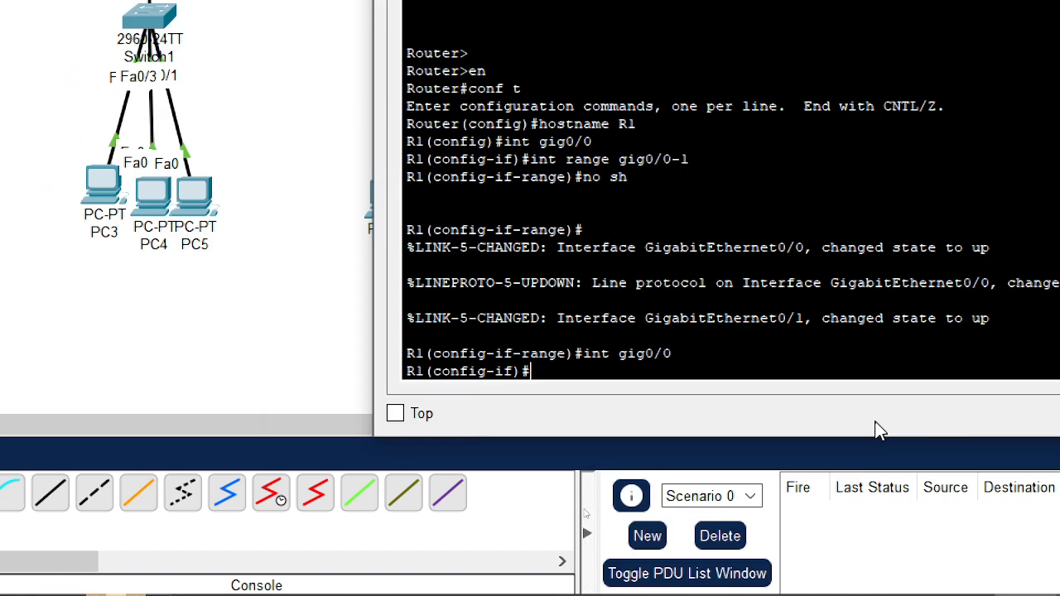
pyautogui.write('ip address ')
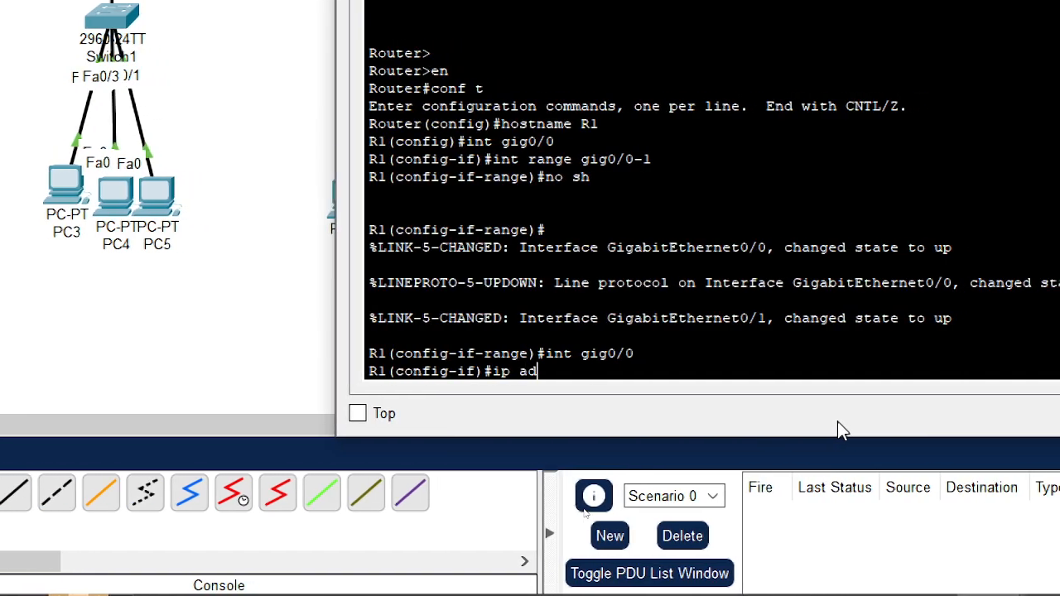
pyautogui.write('192.168')
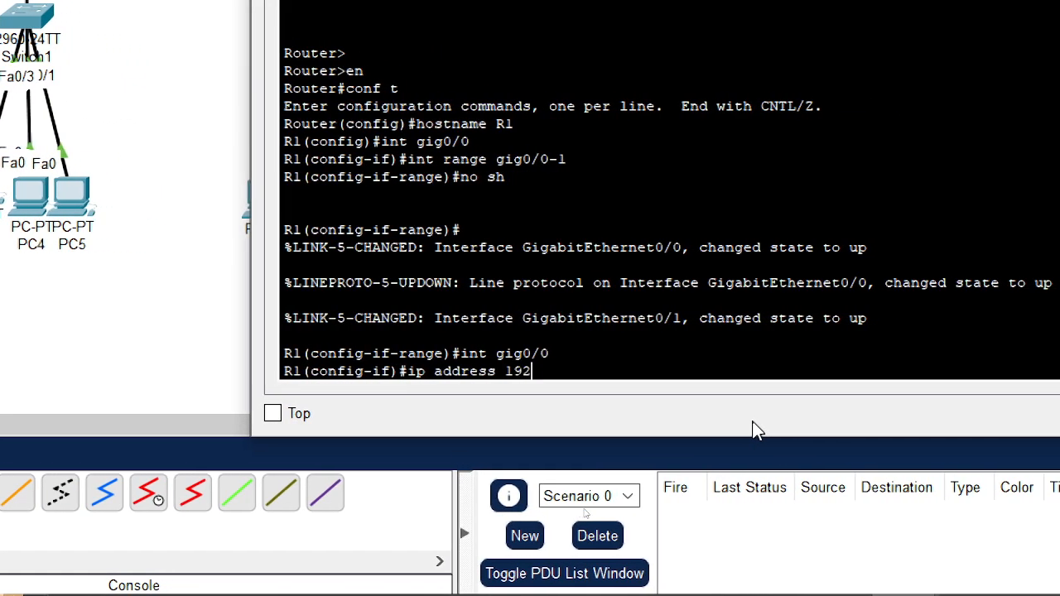
pyautogui.write('.')
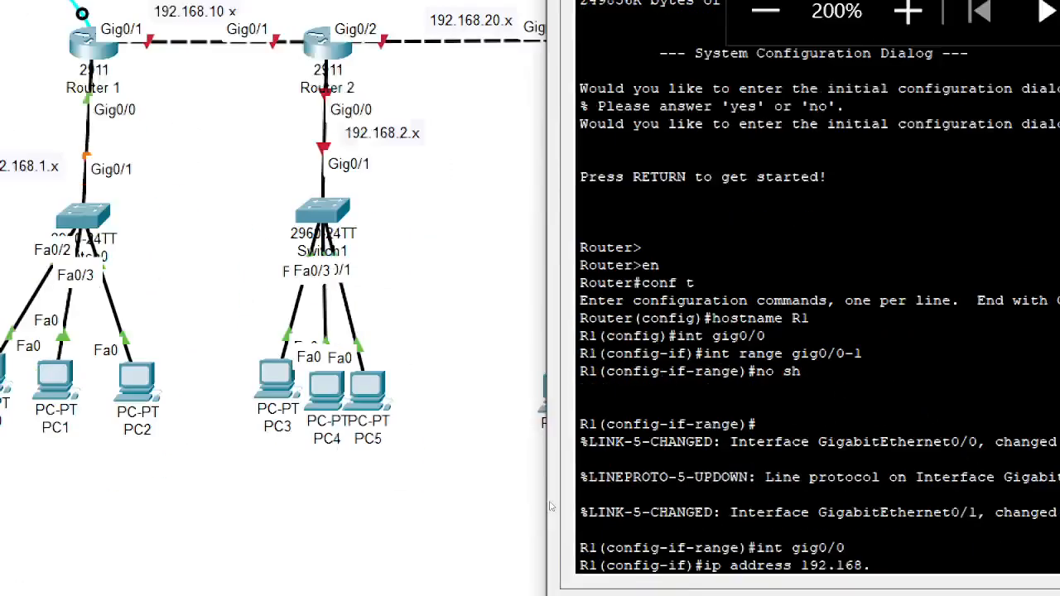
pyautogui.write('1.1')
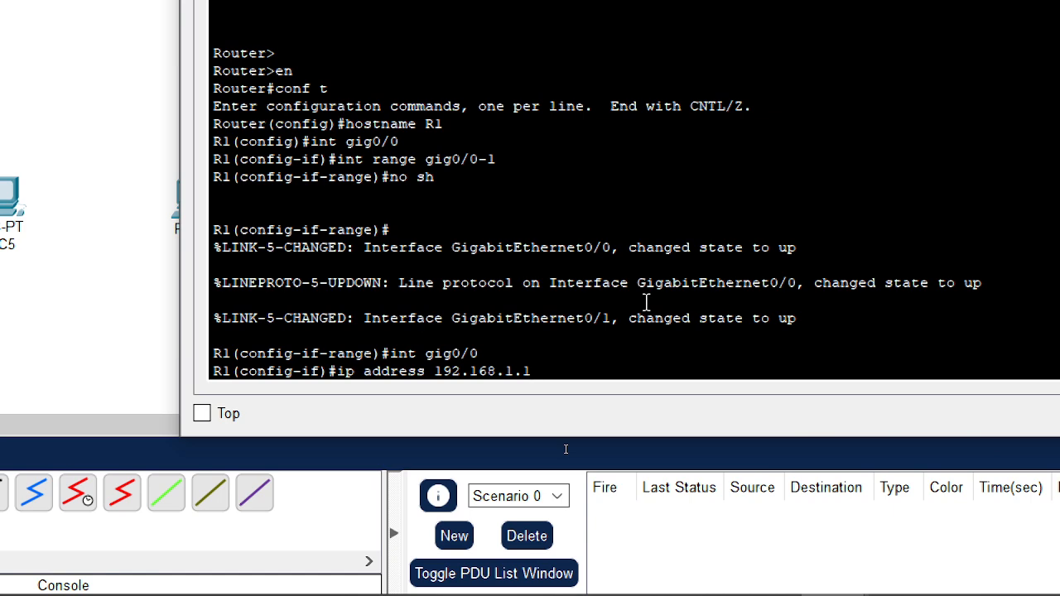
pyautogui.write(' 255.255.255')
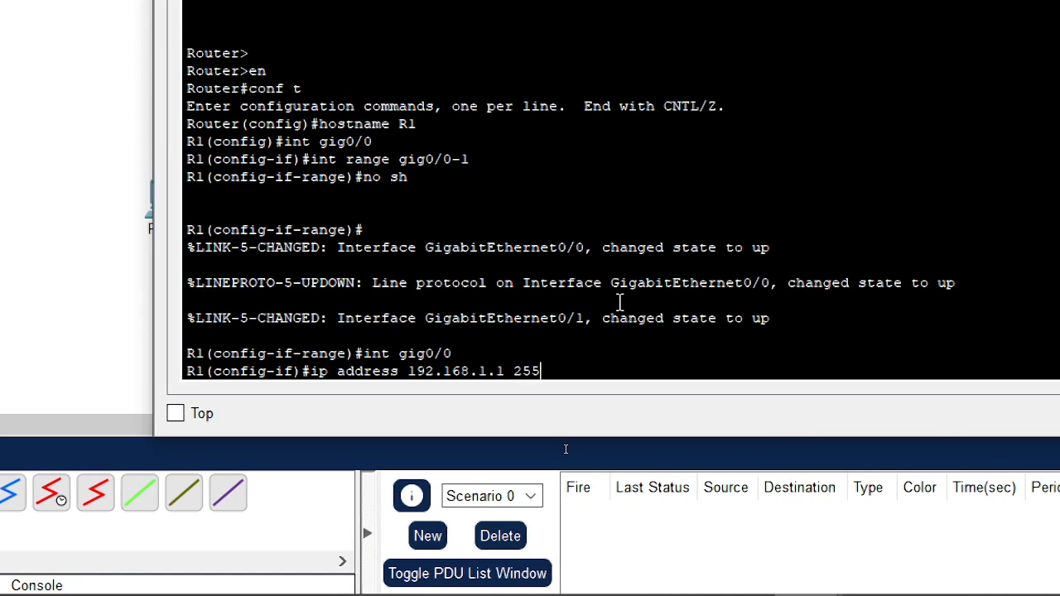
pyautogui.write('.0')
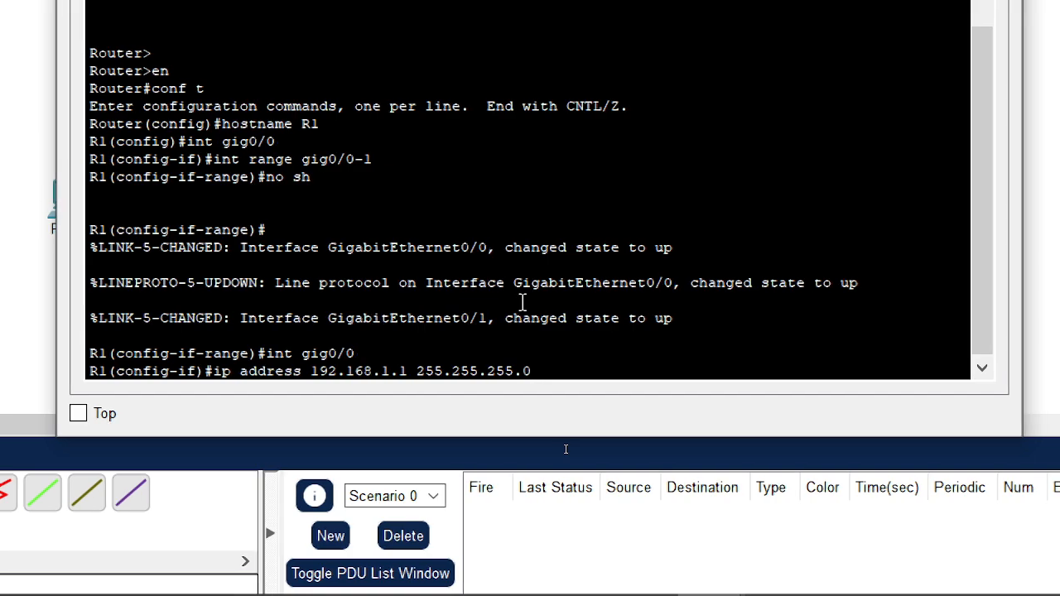
pyautogui.press('Return')
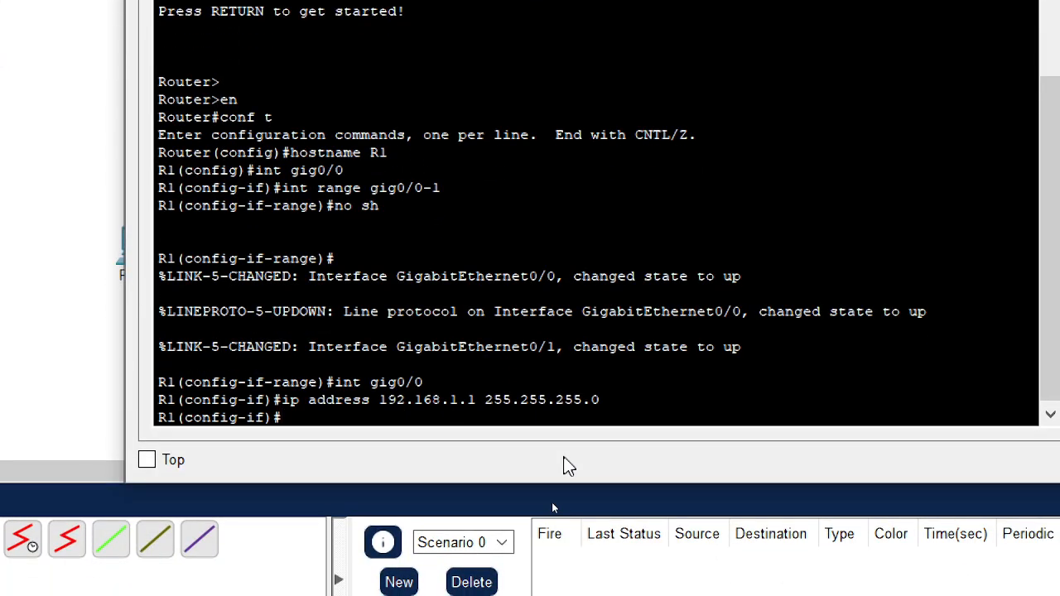
pyautogui.write('exit')
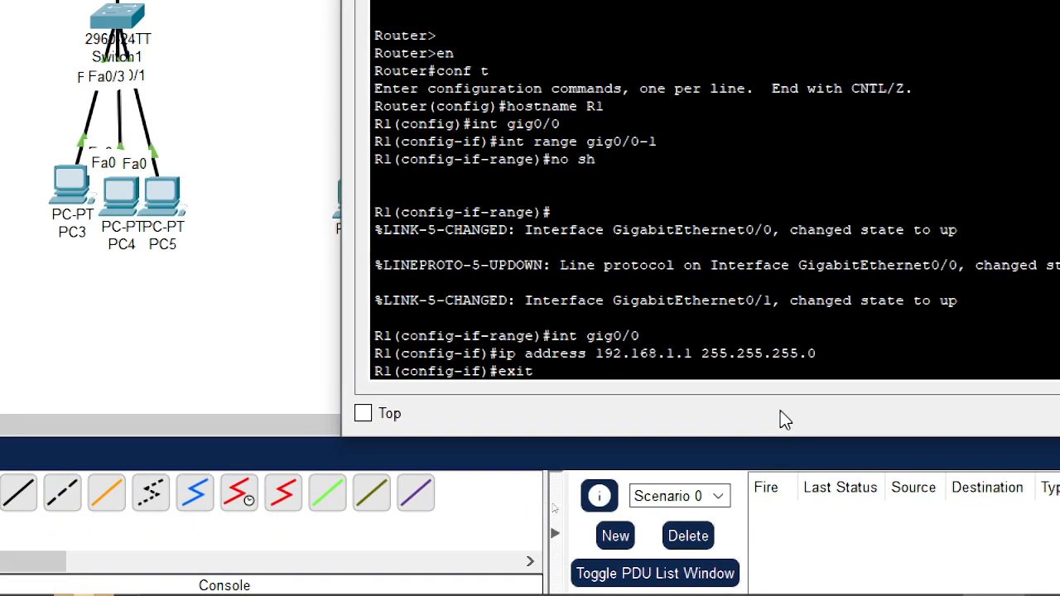
pyautogui.press('Return')
# - Assign R1's gig0/1 interface the IP address 192.168.10.1 with mask 255.255.255.0 and exit interface configuration mode
pyautogui.write('int gig0/0')
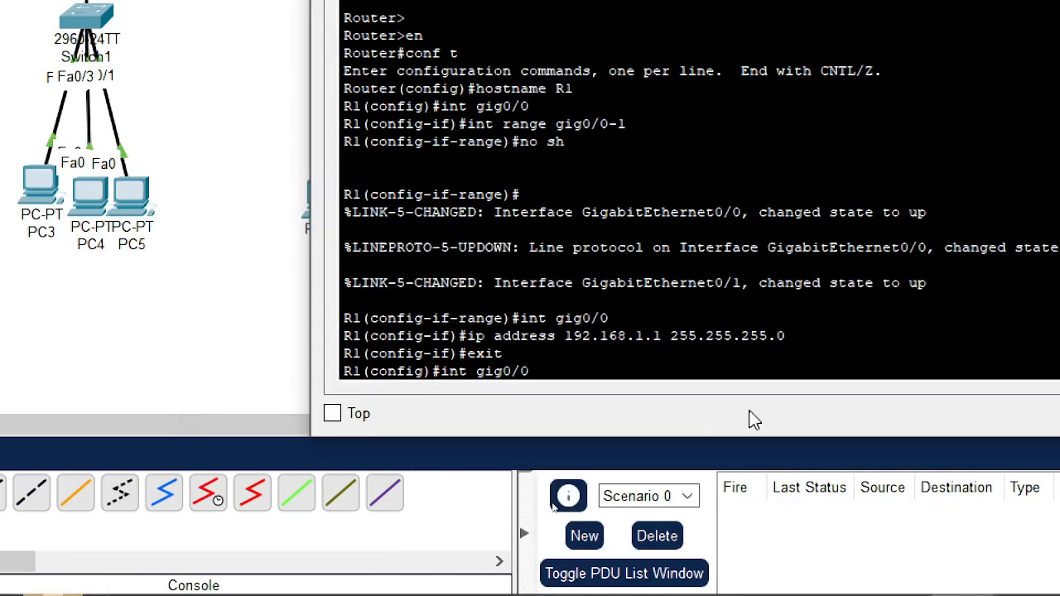
pyautogui.press('BackSpace')
pyautogui.write('1')
pyautogui.press('Return')
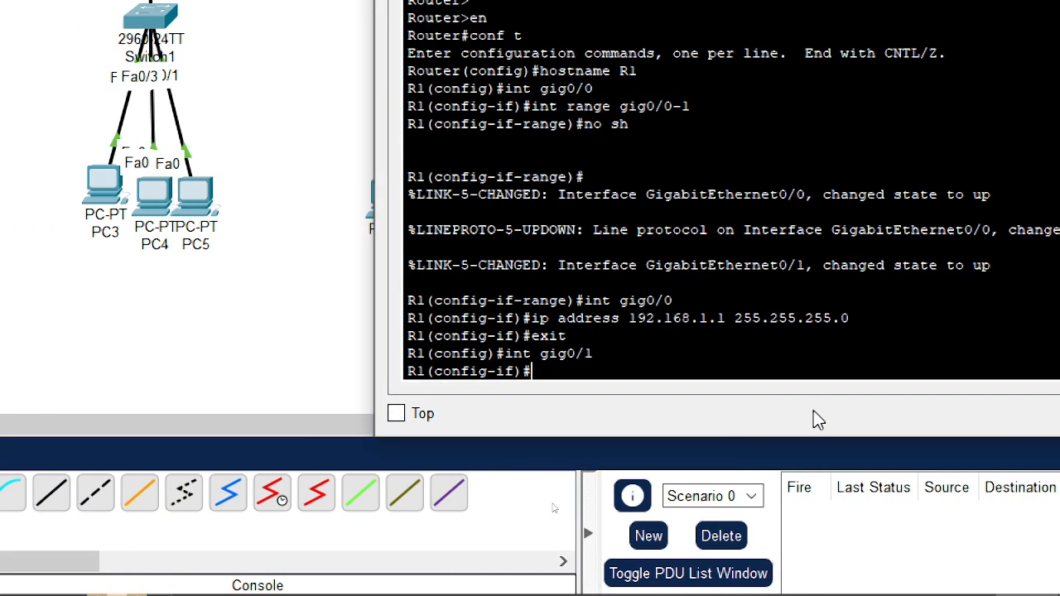
pyautogui.press('Up')
pyautogui.press('Up')
pyautogui.press('Up')
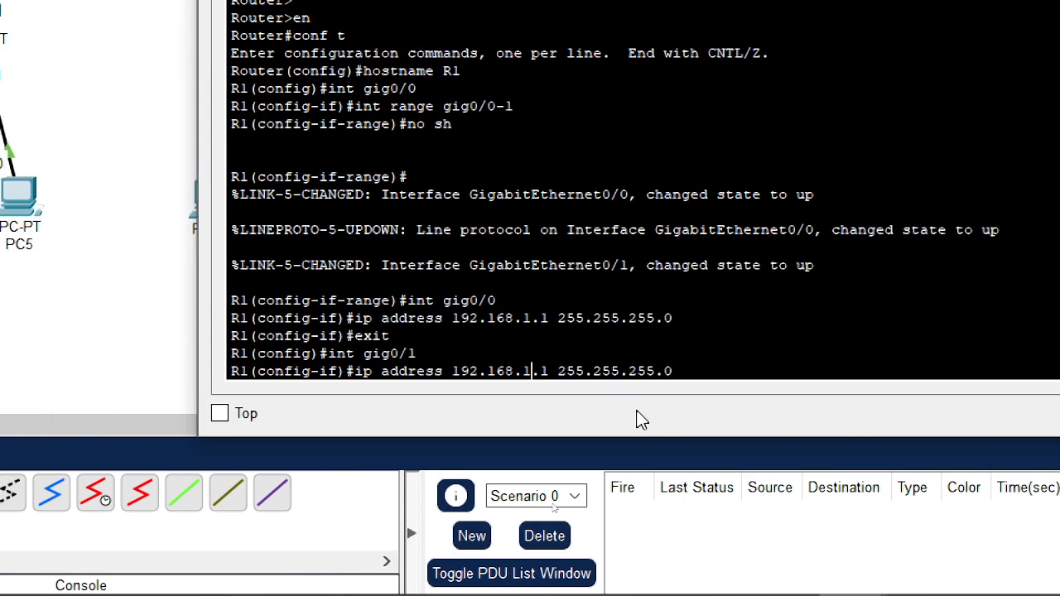
pyautogui.press('Left')
pyautogui.press('Left')
pyautogui.press('Left')
pyautogui.press('Left')
pyautogui.press('Left')
pyautogui.press('Left')
pyautogui.press('Left')
pyautogui.press('Left')
pyautogui.press('Left')
pyautogui.press('Left')
pyautogui.press('Left')
pyautogui.press('Left')
pyautogui.press('Left')
pyautogui.press('Left')
pyautogui.press('Left')
pyautogui.press('Left')
pyautogui.write('0')
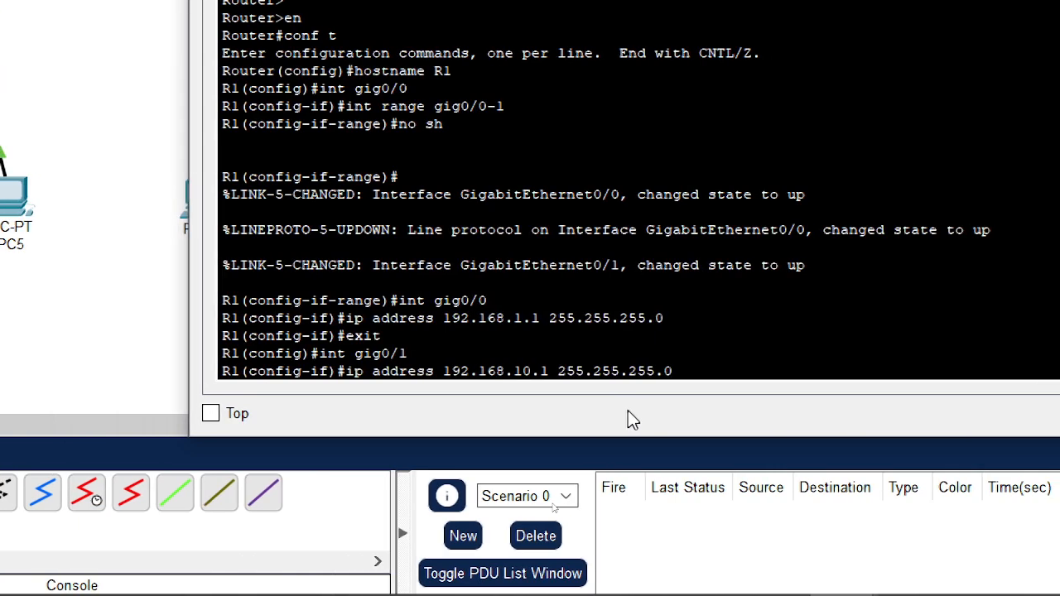
pyautogui.press('Return')
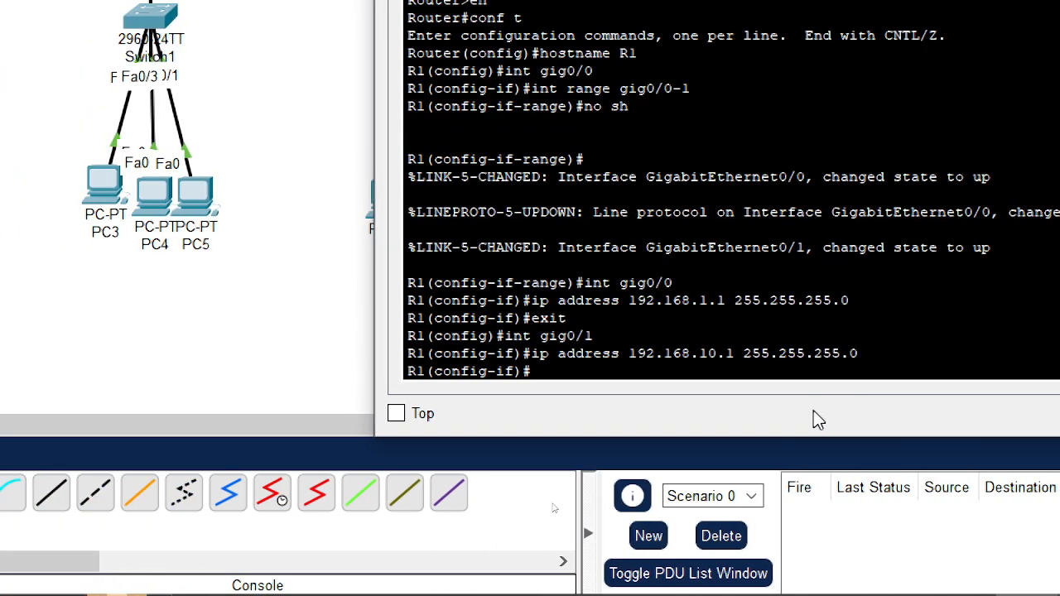
pyautogui.write('exit')
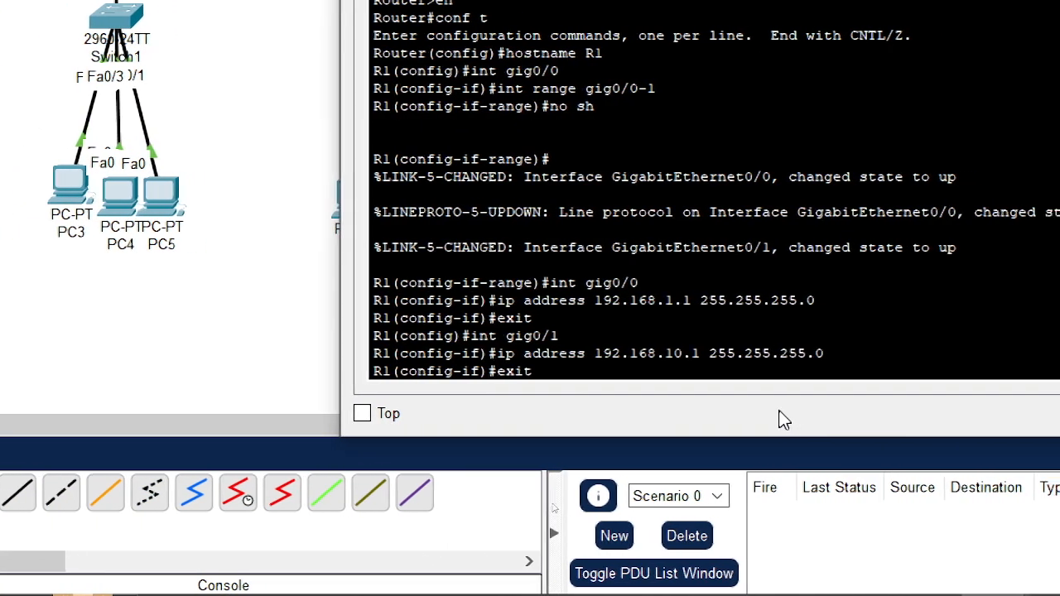
pyautogui.press('Return')
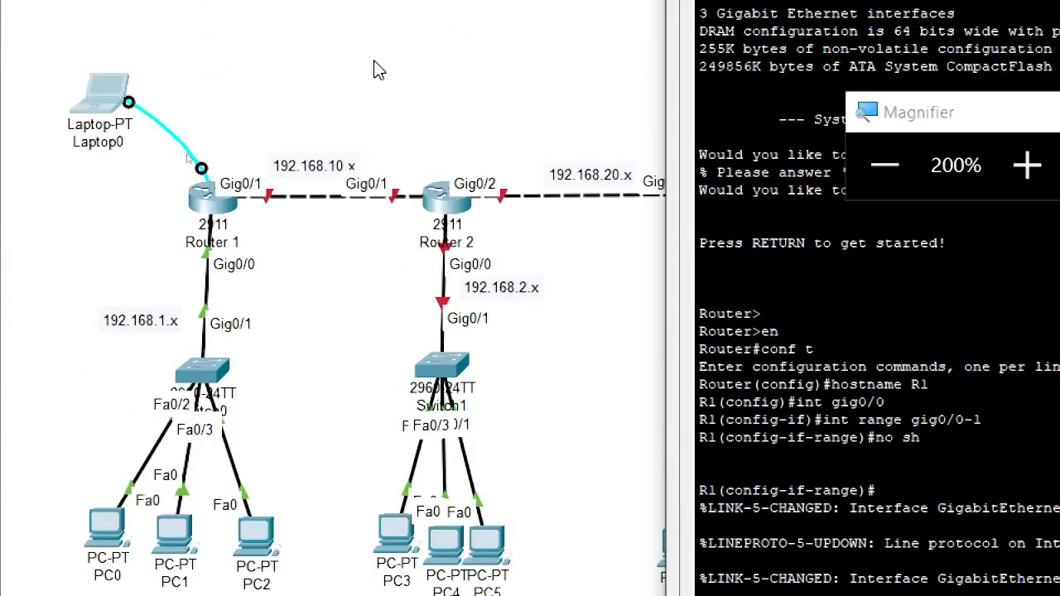
# - Move the router end of the laptop's console cable from Router 1 to the Console port of Router 2
pyautogui.click(373, 70)
pyautogui.moveTo(220, 209)
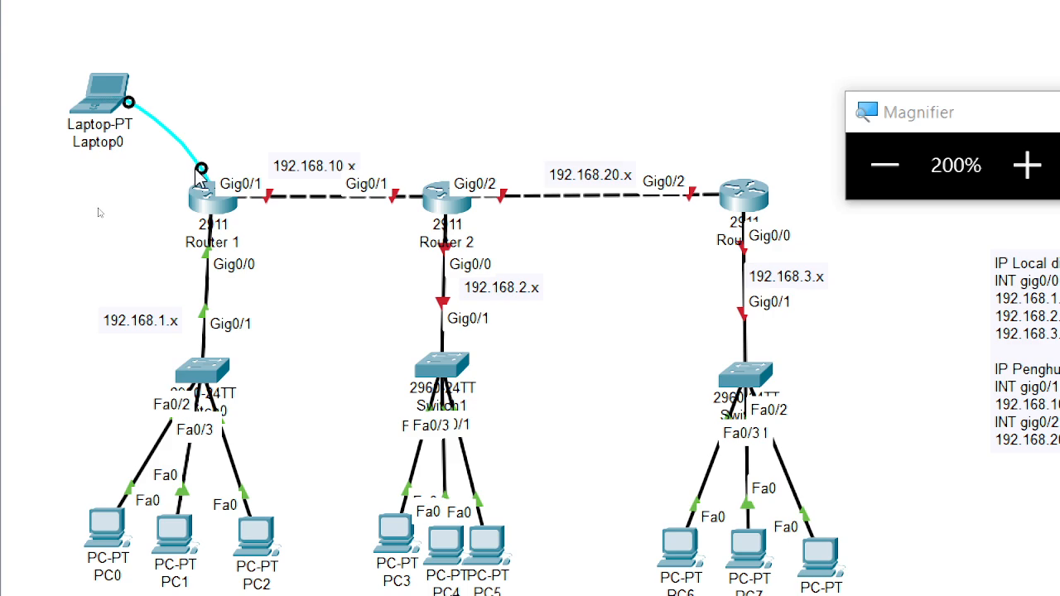
pyautogui.click(435, 202)
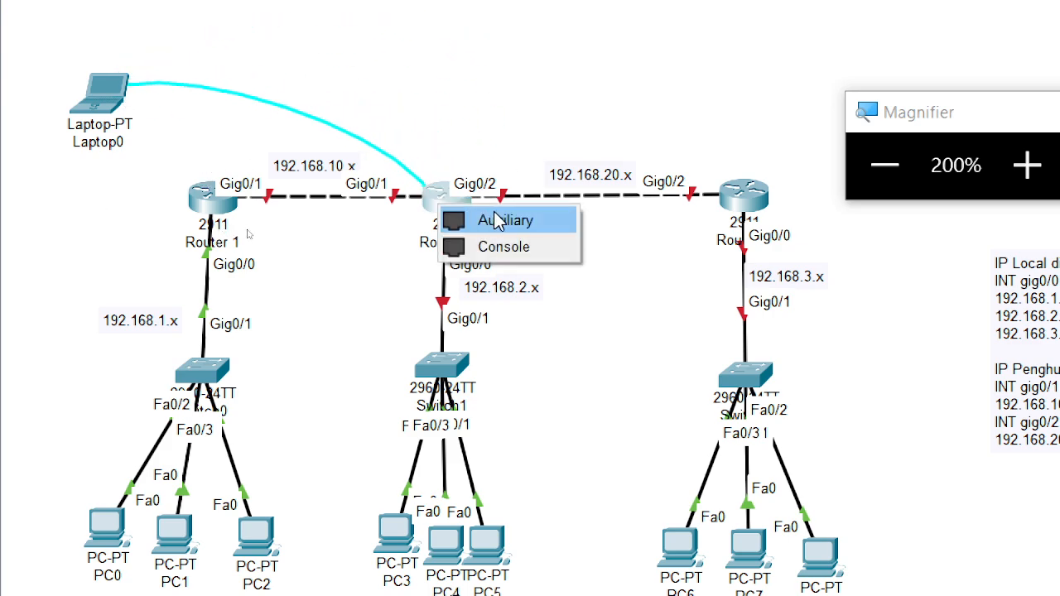
pyautogui.click(517, 248)
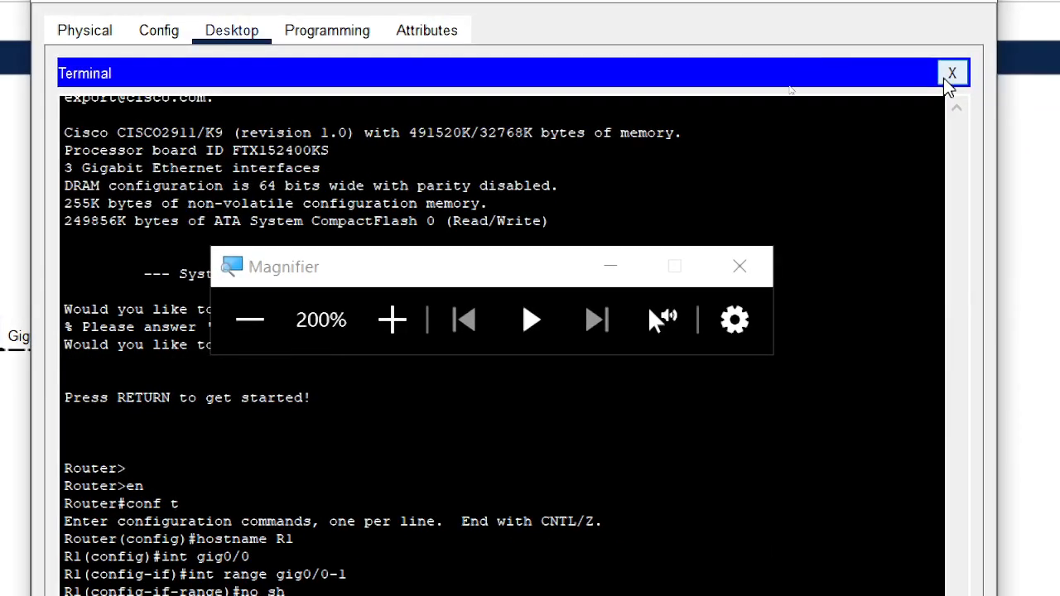
# - Close the laptop's old terminal session and open a new one with the default port settings: 9600 bits per second, 8 data bits, no parity
pyautogui.click(954, 72)
pyautogui.click(530, 163)
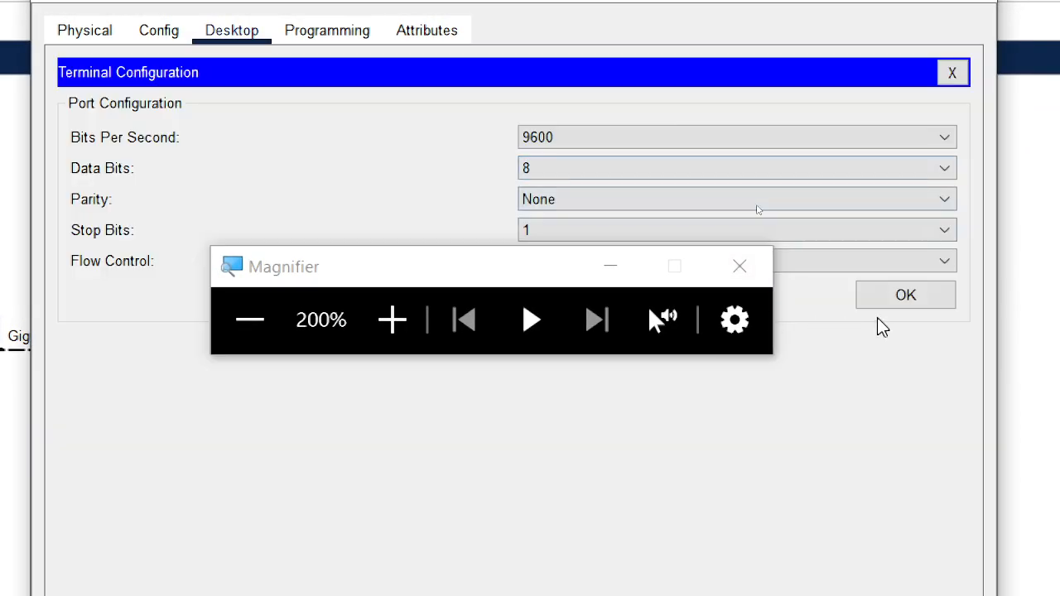
pyautogui.click(904, 294)
# - Answer no to Router 2's initial configuration dialog and start its command line session
pyautogui.write('n')
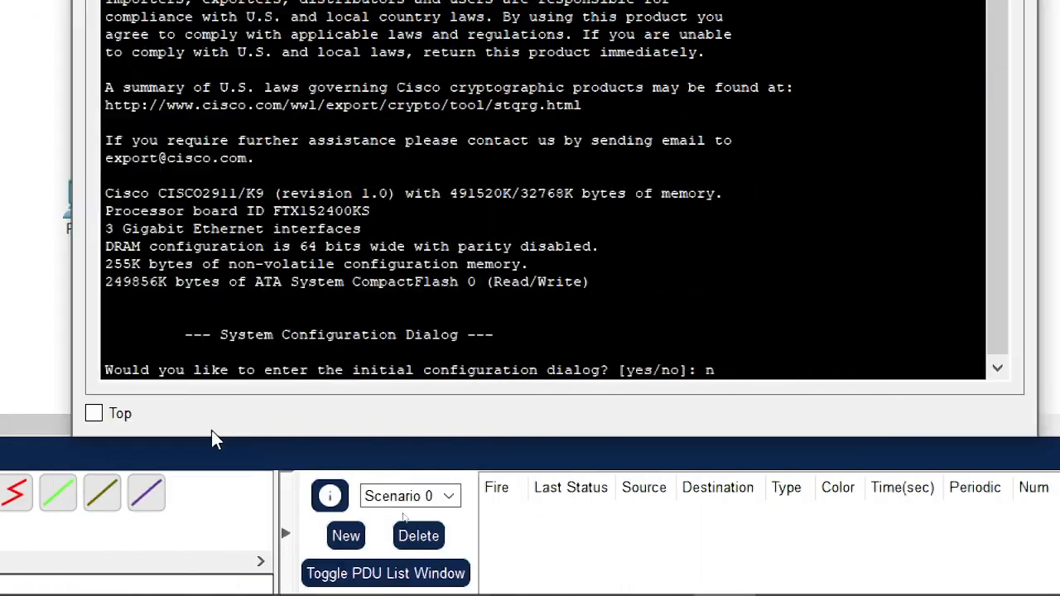
pyautogui.write('o')
pyautogui.press('Return')
pyautogui.press('Return')
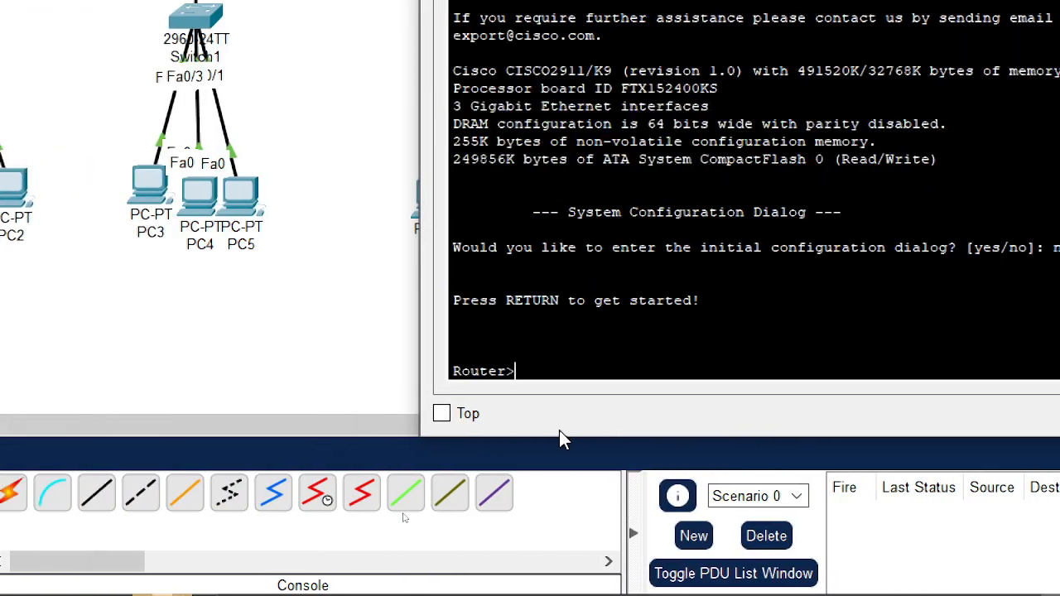
# - Enter privileged and global configuration mode on Router 2 and set its hostname to R2
pyautogui.write('en')
pyautogui.press('Return')
pyautogui.write('conf')
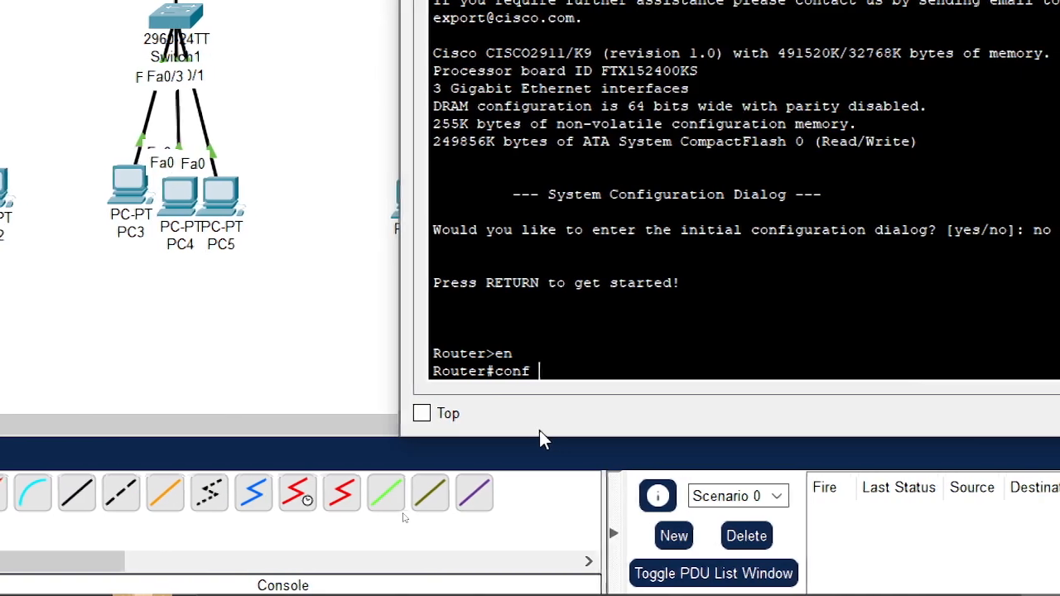
pyautogui.write(' t')
pyautogui.press('Return')
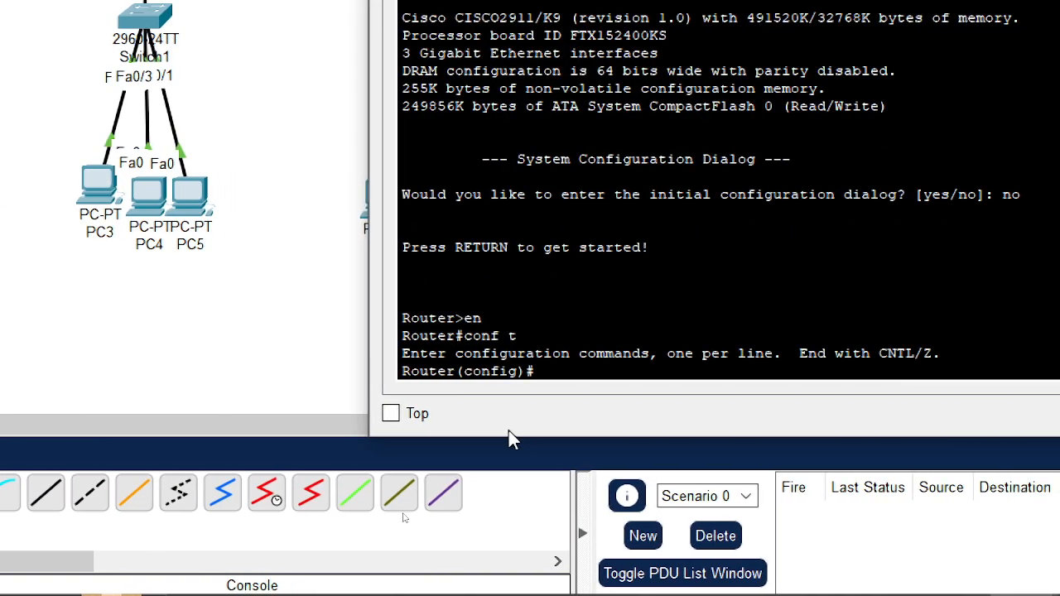
pyautogui.write('hont')
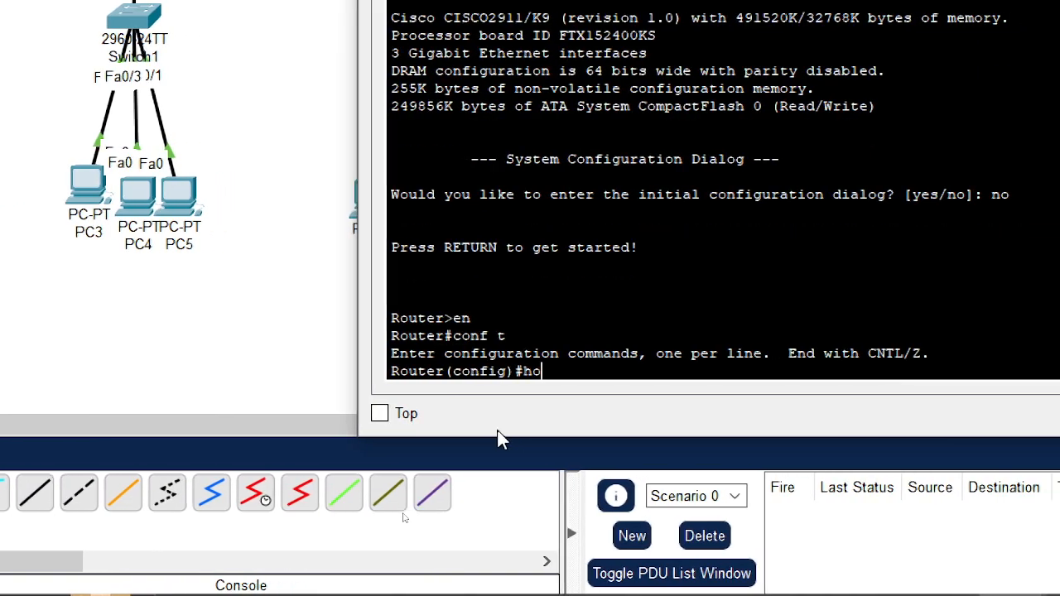
pyautogui.press('BackSpace')
pyautogui.press('BackSpace')
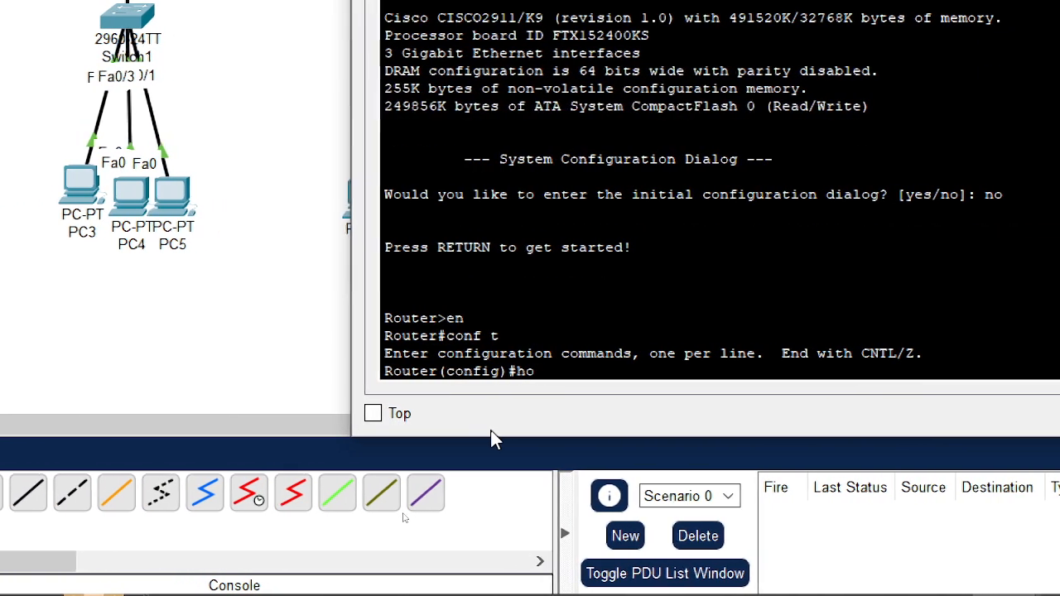
pyautogui.write('stname R2')
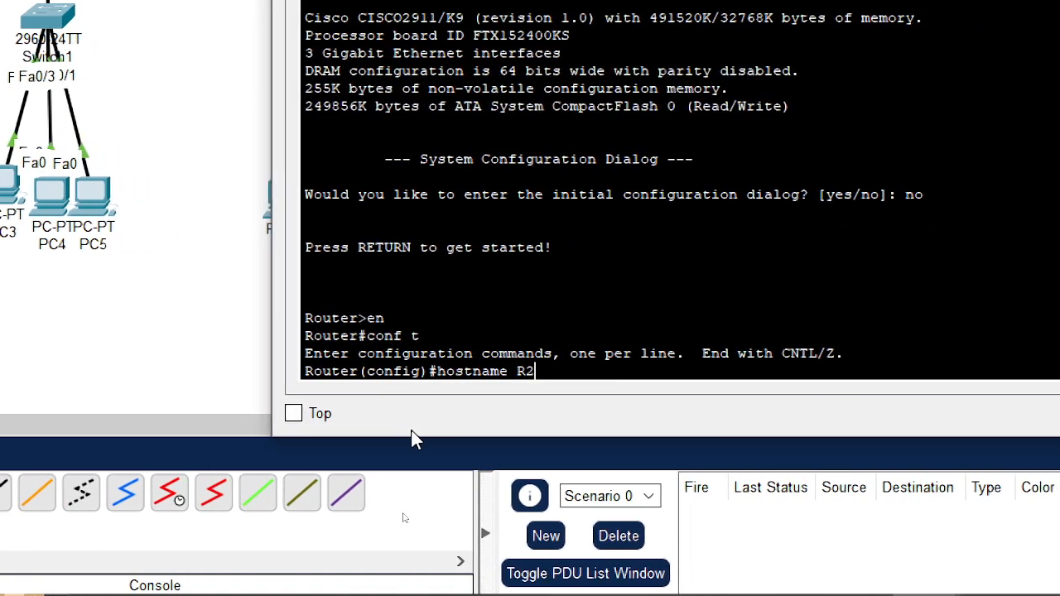
pyautogui.press('Return')
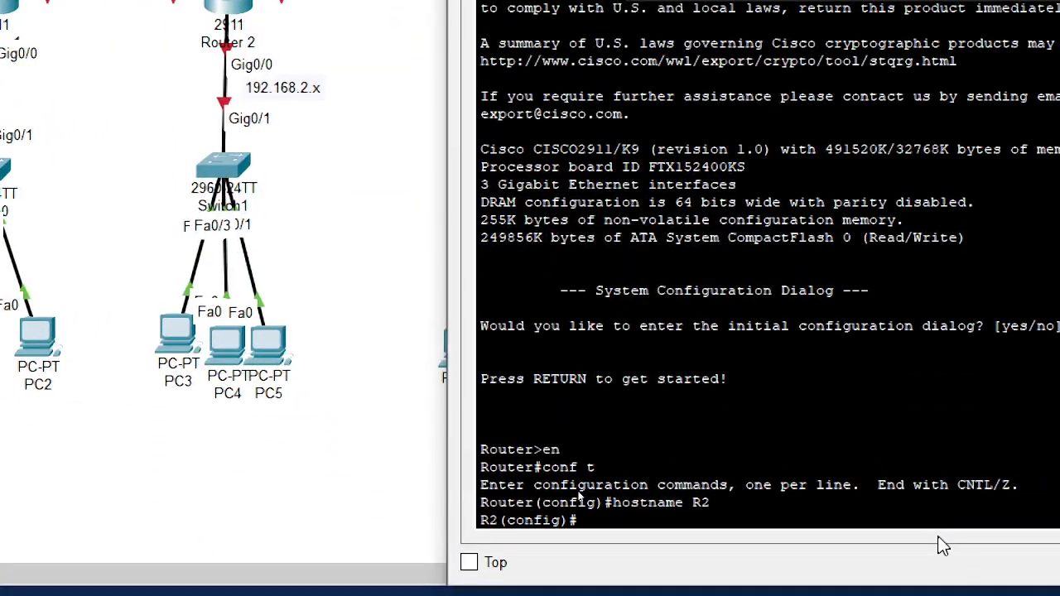
# - Enable R2's interfaces gig0/0 through gig0/2 together as an interface range with no shutdown
pyautogui.write('int range')
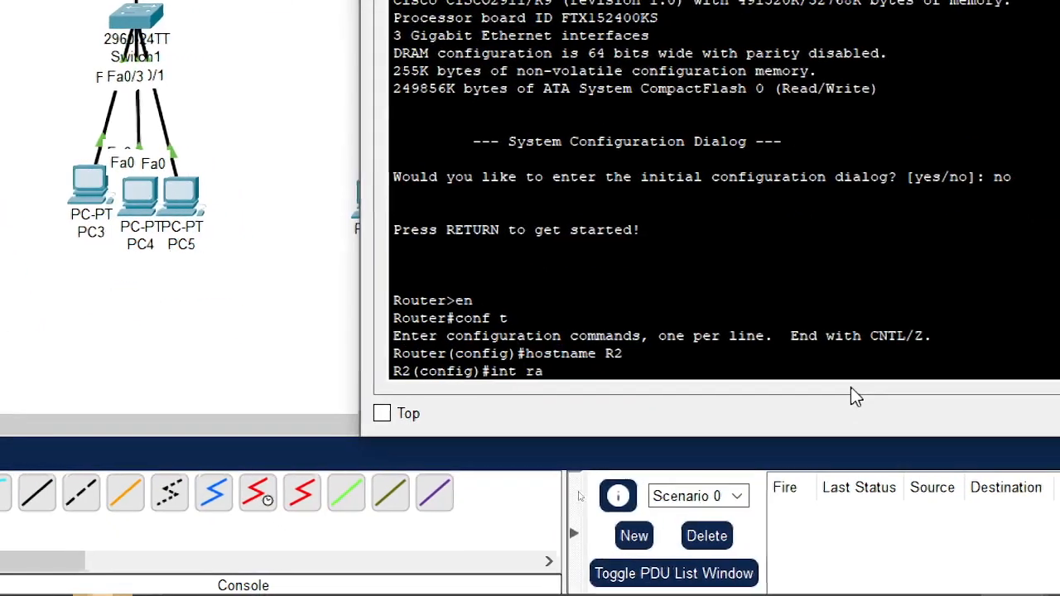
pyautogui.write(' gig0/0')
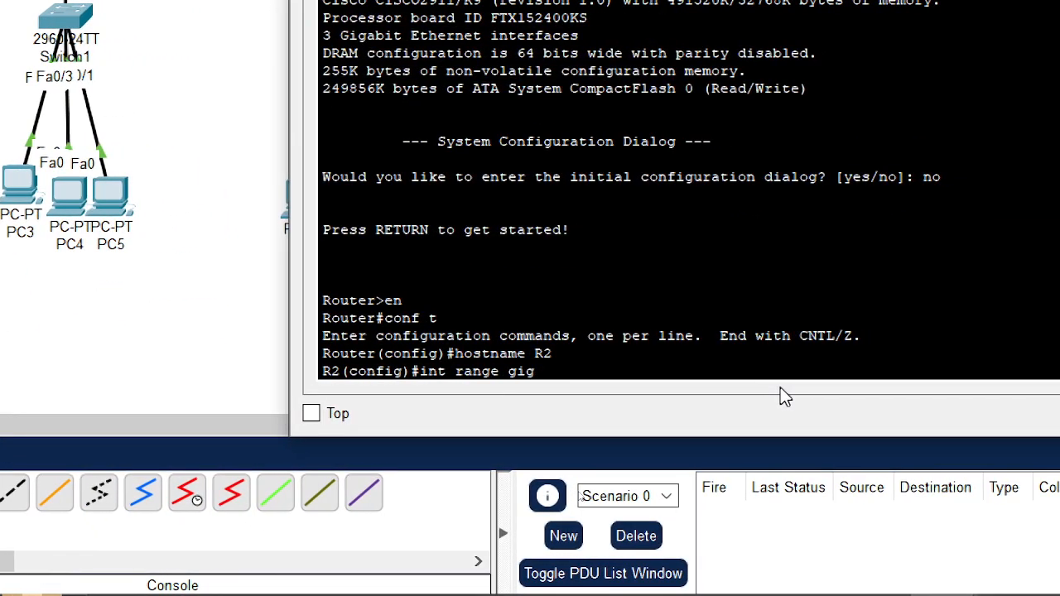
pyautogui.write('-')
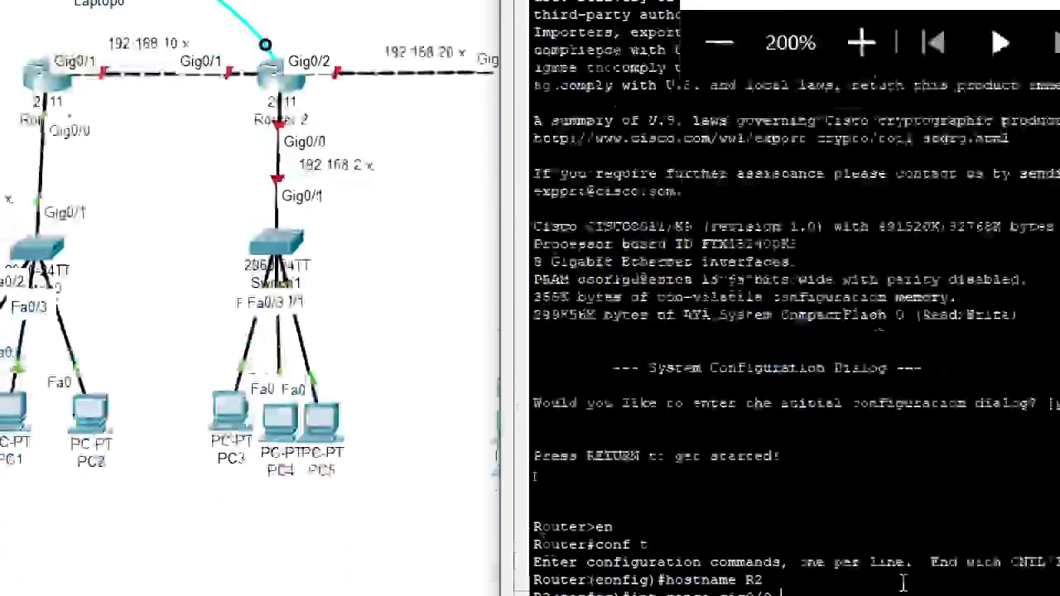
pyautogui.write('2')
pyautogui.press('Return')
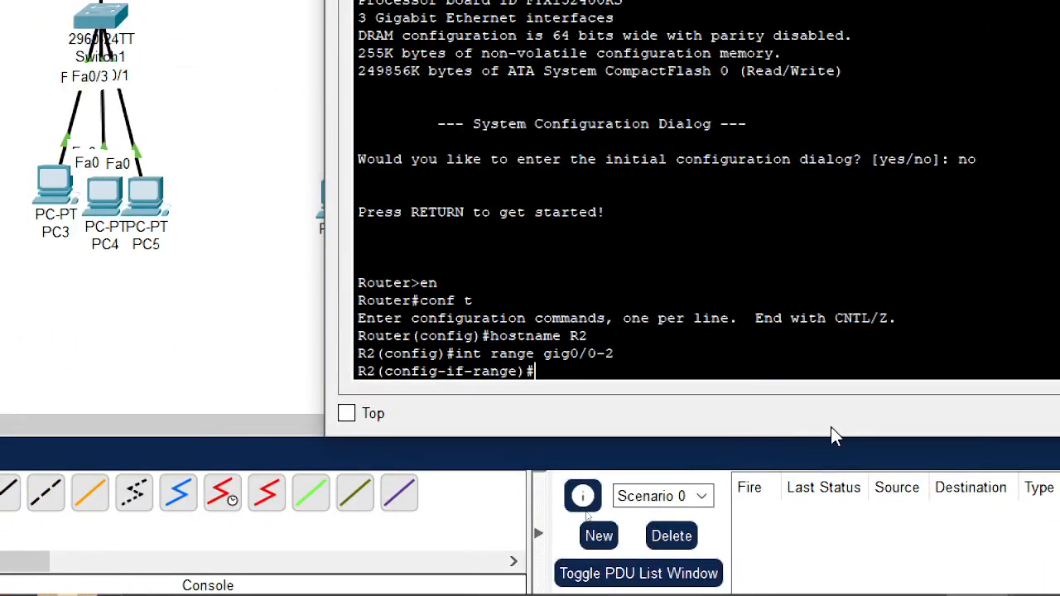
pyautogui.write('no sh')
pyautogui.press('Return')
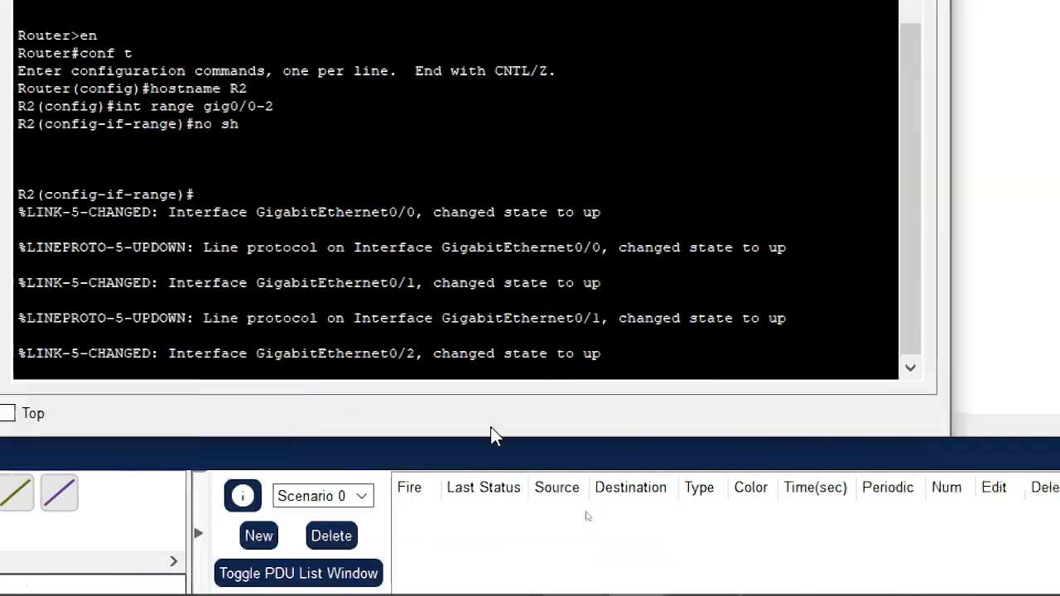
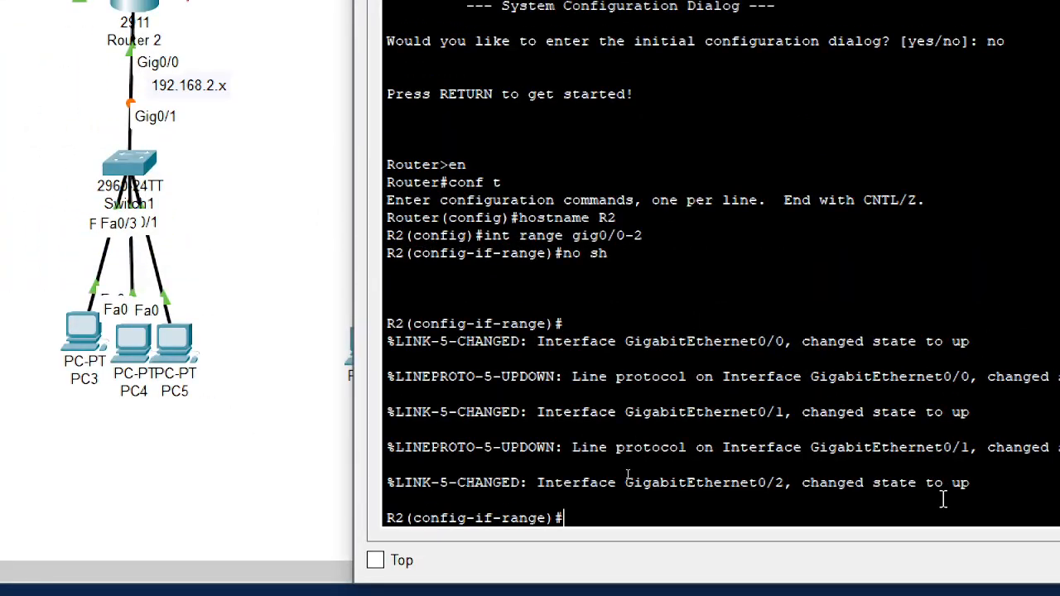
# - Enter interface configuration mode for R2's gig 0/0 interface
pyautogui.write('int gig')
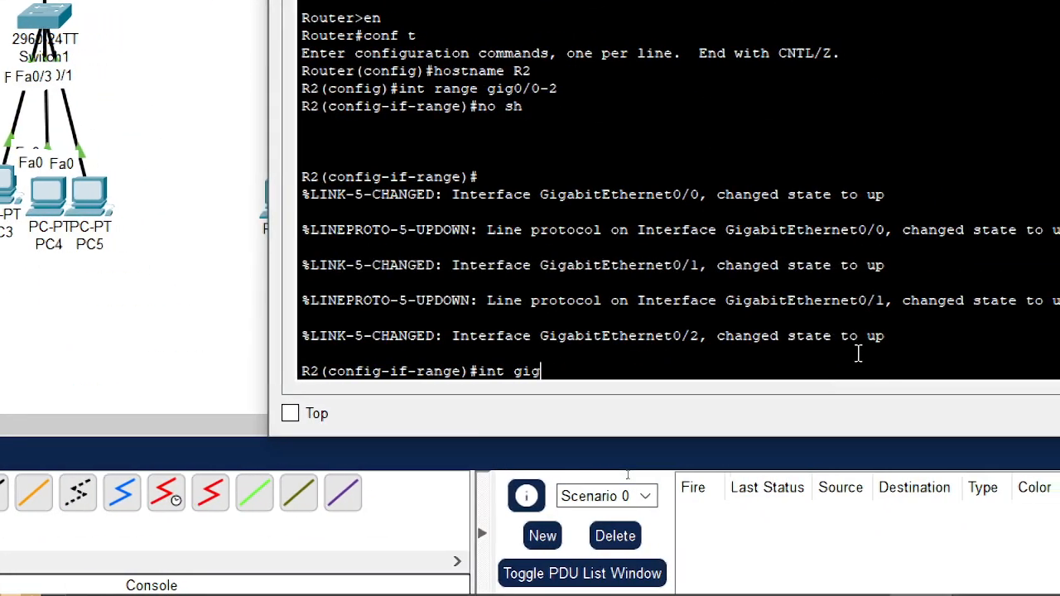
pyautogui.write(' 0/0')
pyautogui.press('Return')
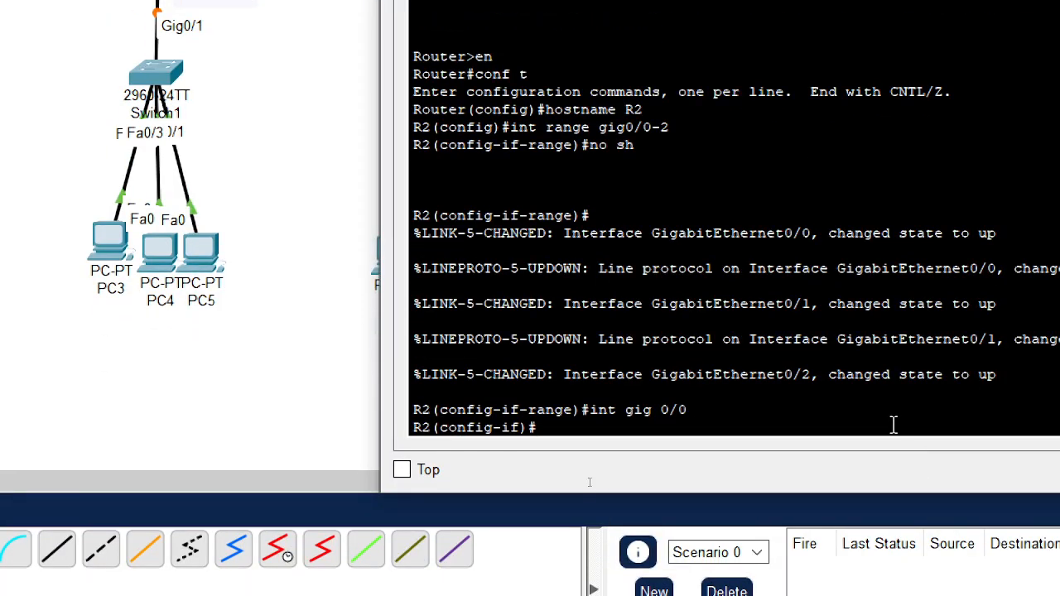
# - Assign IP address 192.168.2.1 with mask 255.255.255.0 to R2's interface gig 0/0
pyautogui.write('ip address')
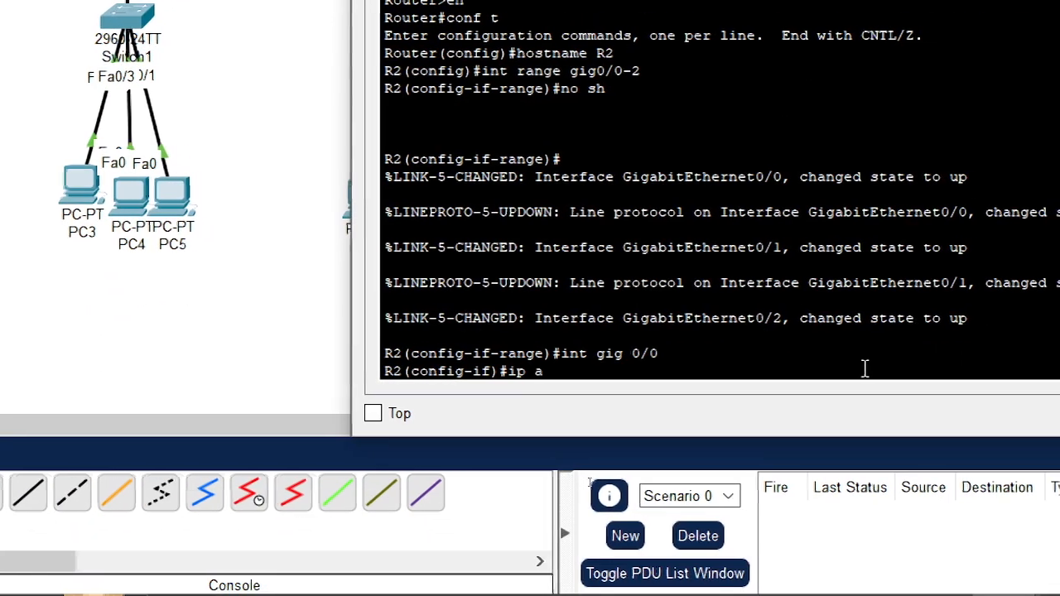
pyautogui.write(' 192.168.')
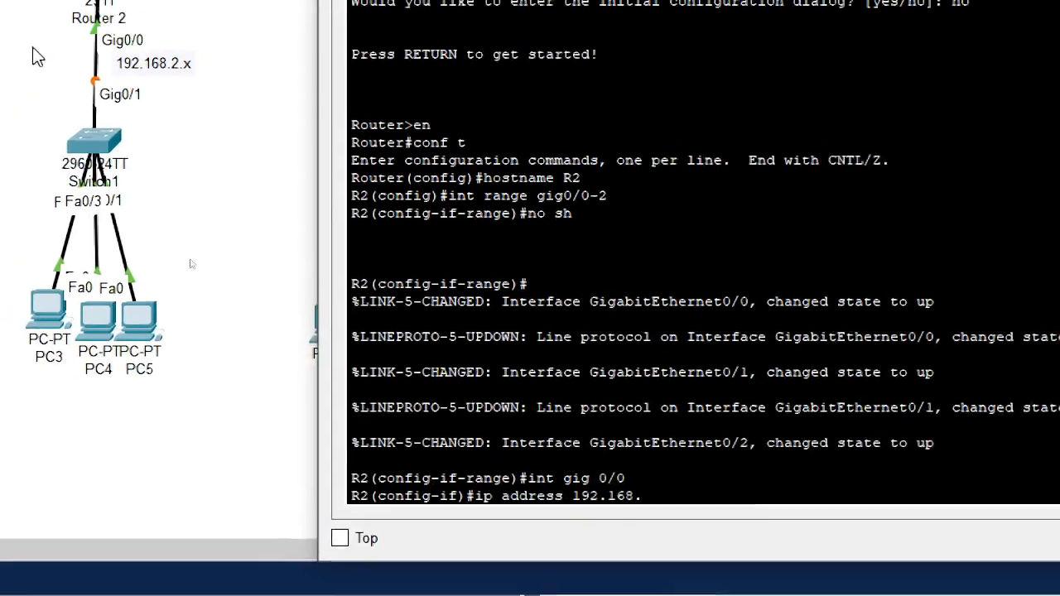
pyautogui.write('2.1 2')
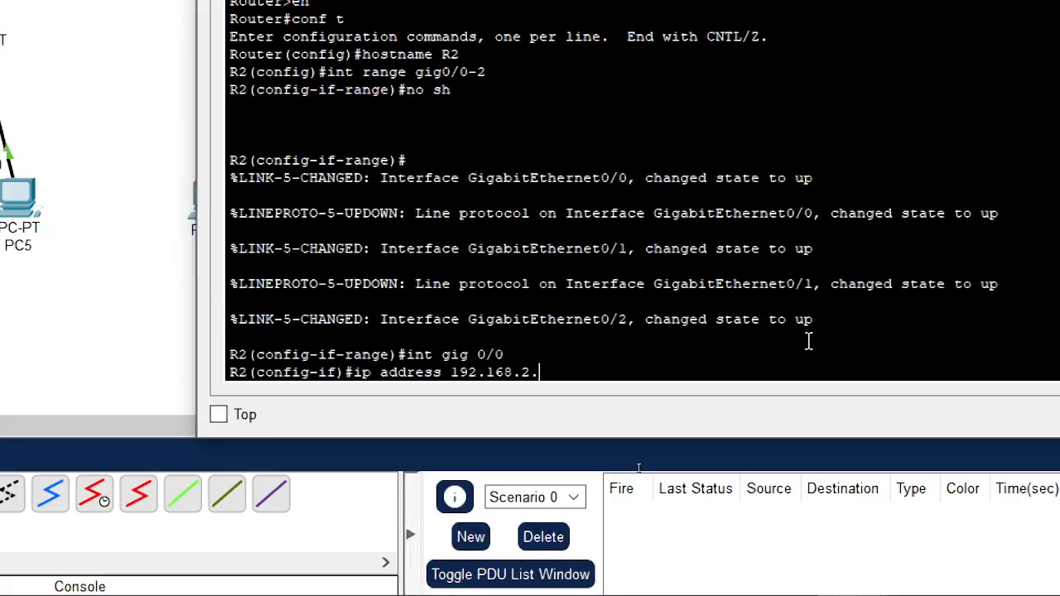
pyautogui.write('55.255.255.')
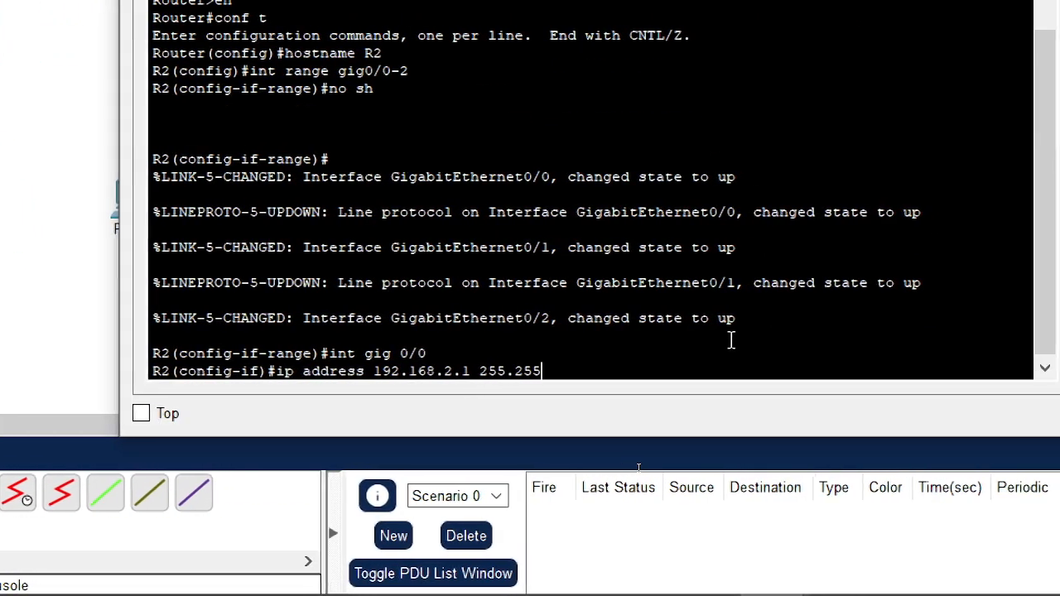
pyautogui.write('0')
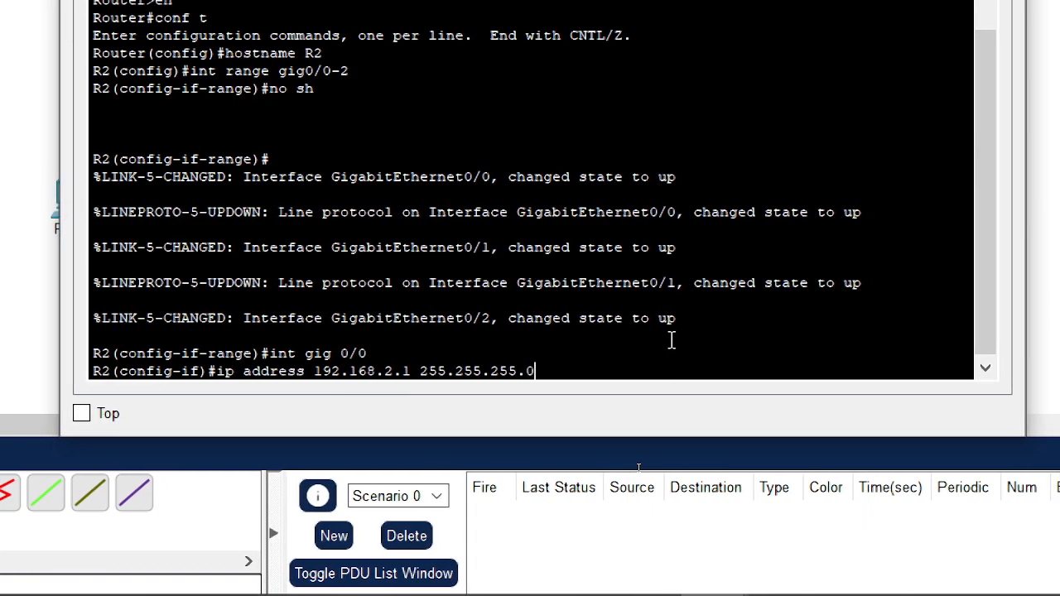
pyautogui.press('Return')
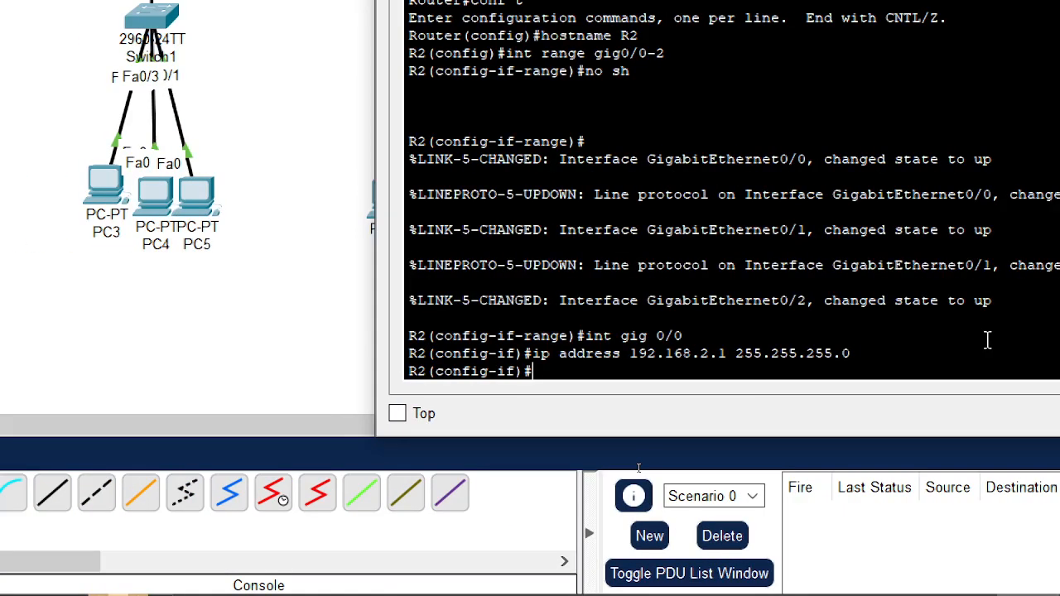
# - Enter R2's interface gig 0/1 and assign it IP address 192.168.10.2 with mask 255.255.255.0
pyautogui.press('Up')
pyautogui.press('BackSpace')
pyautogui.write('1')
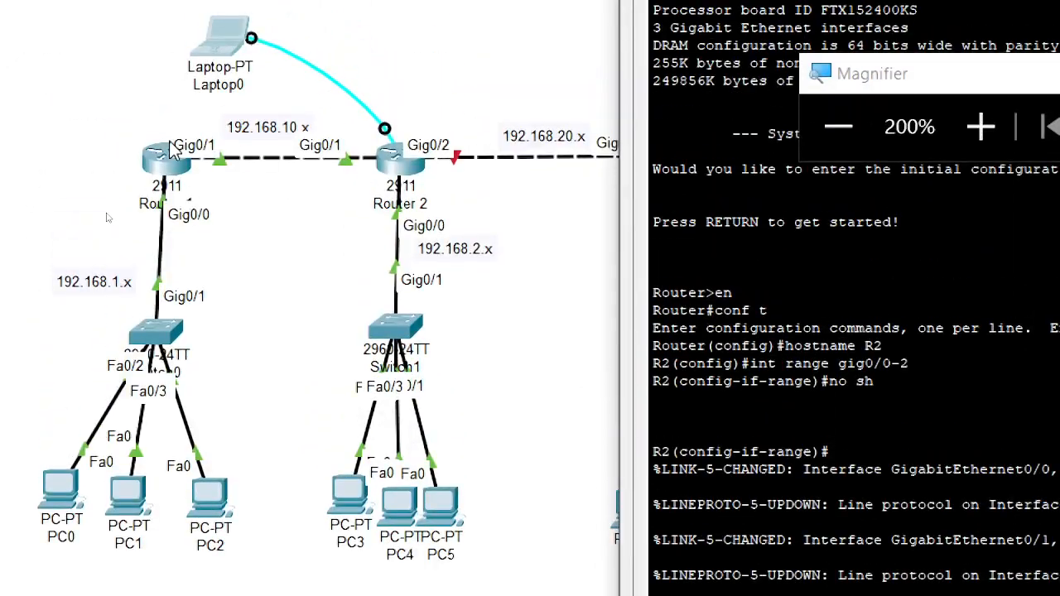
pyautogui.press('Return')
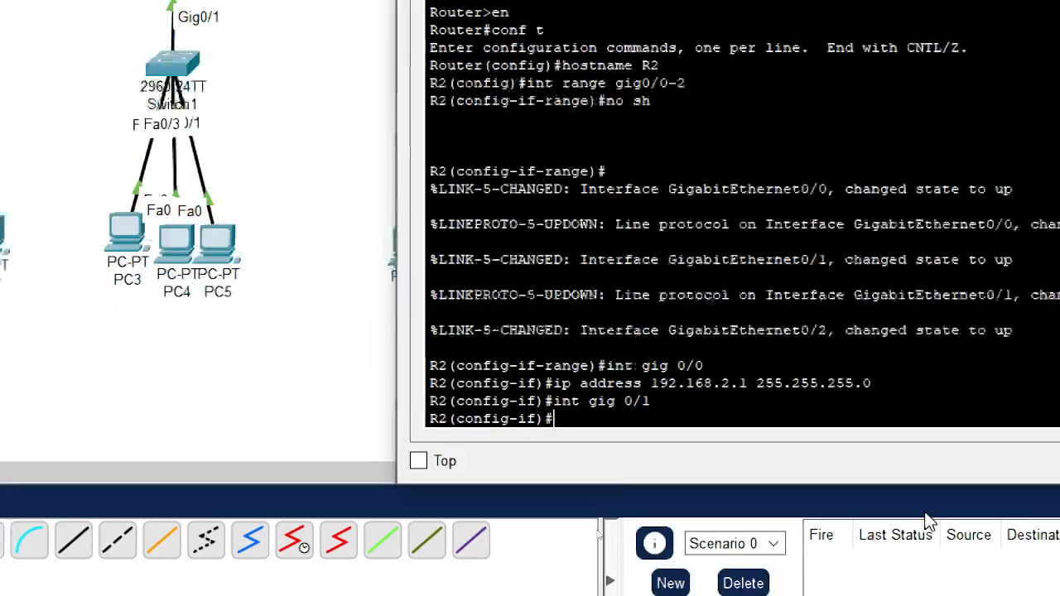
pyautogui.press('Up')
pyautogui.press('Up')
pyautogui.press('Left')
pyautogui.press('Left')
pyautogui.press('Left')
pyautogui.press('Left')
pyautogui.press('Left')
pyautogui.press('Left')
pyautogui.press('Left')
pyautogui.press('Left')
pyautogui.press('Left')
pyautogui.press('Left')
pyautogui.press('Left')
pyautogui.press('Left')
pyautogui.press('Left')
pyautogui.press('Left')
pyautogui.press('Left')
pyautogui.press('Left')
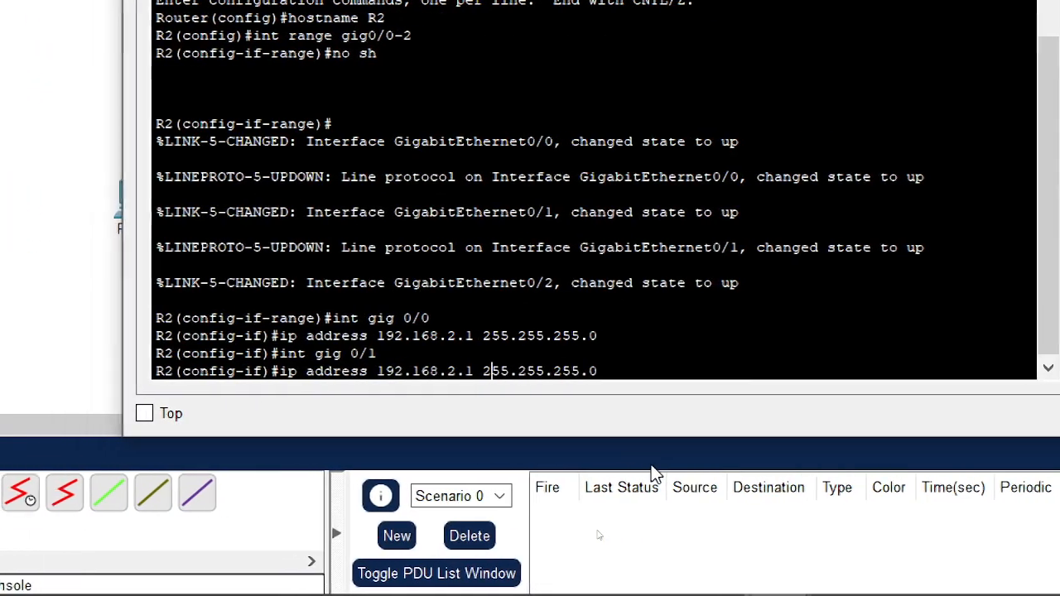
pyautogui.press('BackSpace')
pyautogui.write('10')
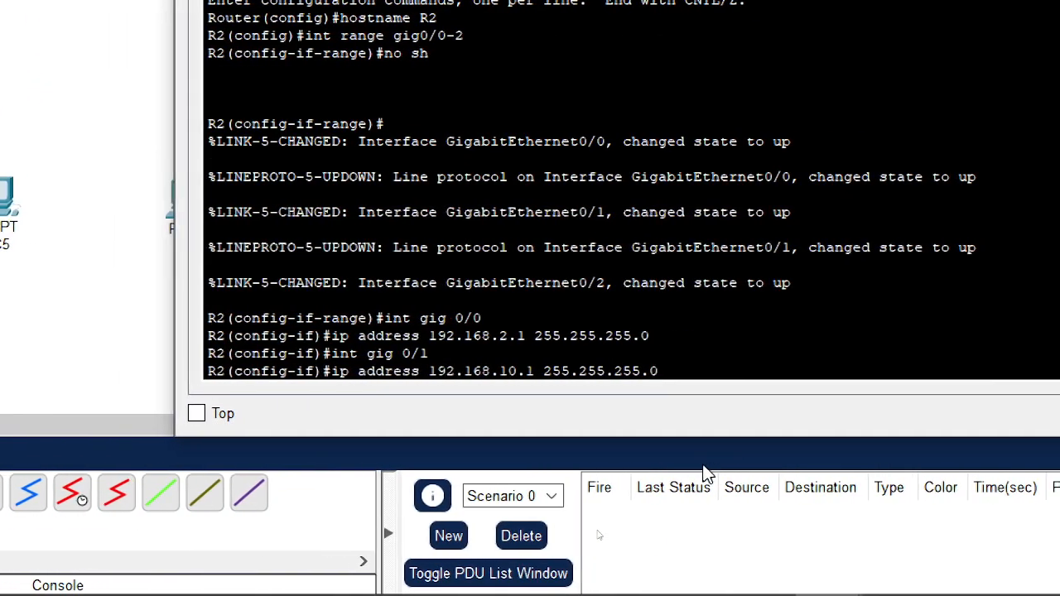
pyautogui.press('Right')
pyautogui.press('Right')
pyautogui.press('BackSpace')
pyautogui.write('2')
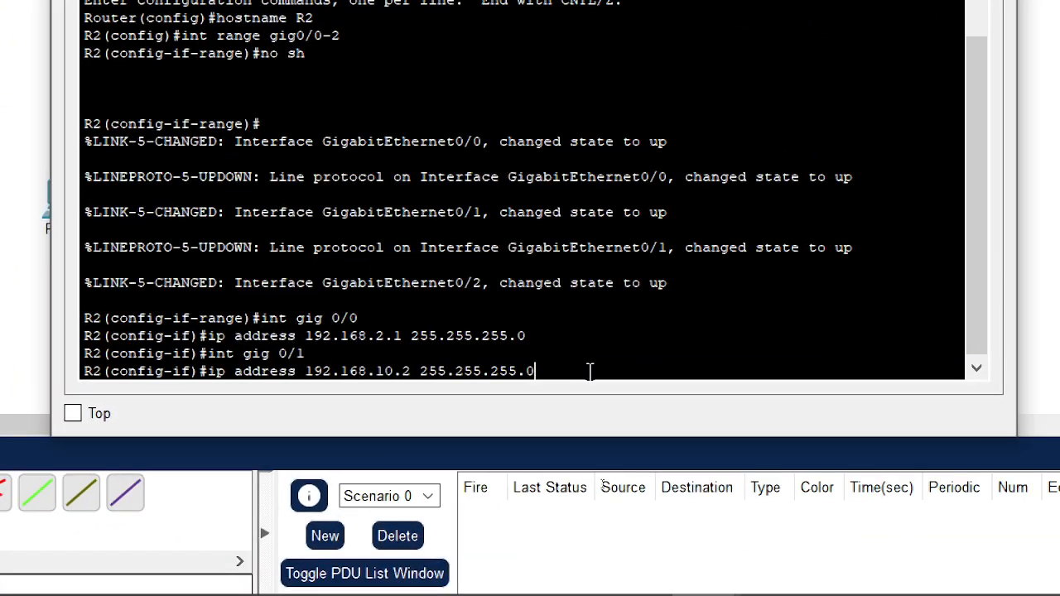
pyautogui.press('Return')
# - Enter R2's interface gig 0/2 and assign it IP address 192.168.20.1 with mask 255.255.255.0
pyautogui.press('Up')
pyautogui.press('Up')
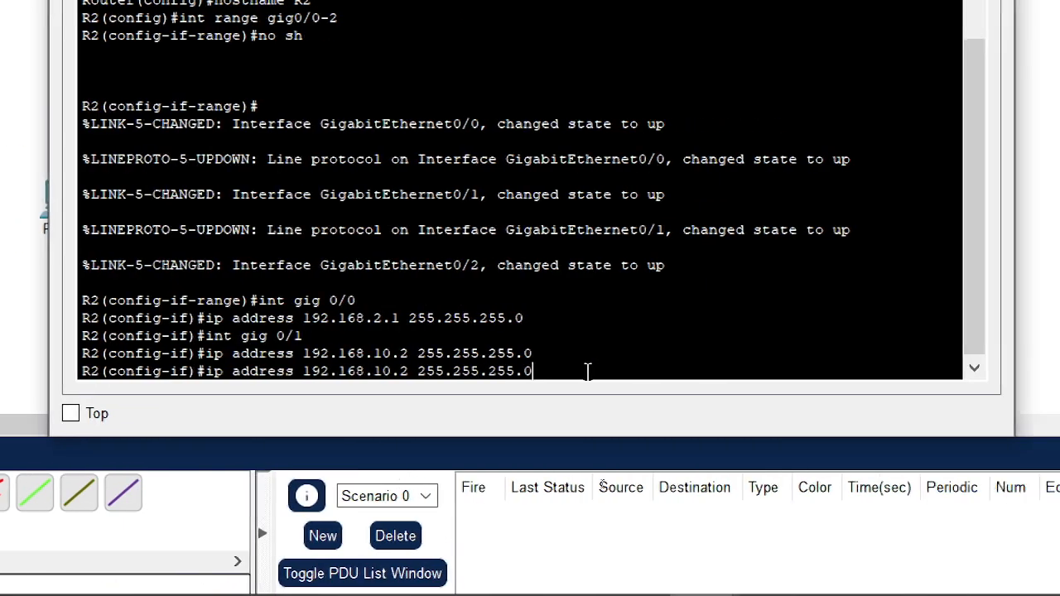
pyautogui.press('BackSpace')
pyautogui.write('2(config-if)#int gig 0/2')
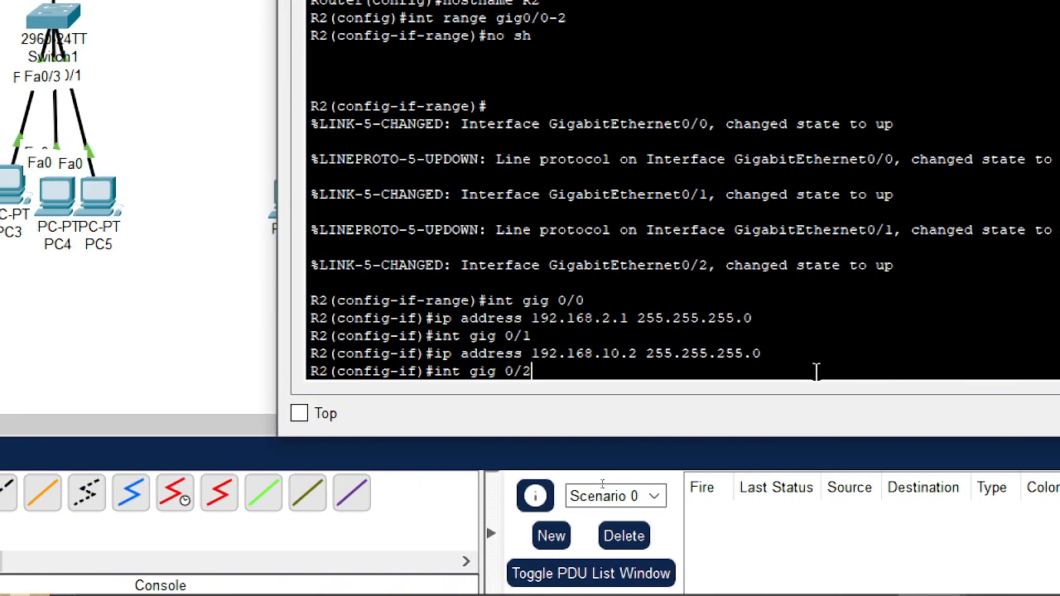
pyautogui.press('Return')
pyautogui.press('Up')
pyautogui.press('Up')
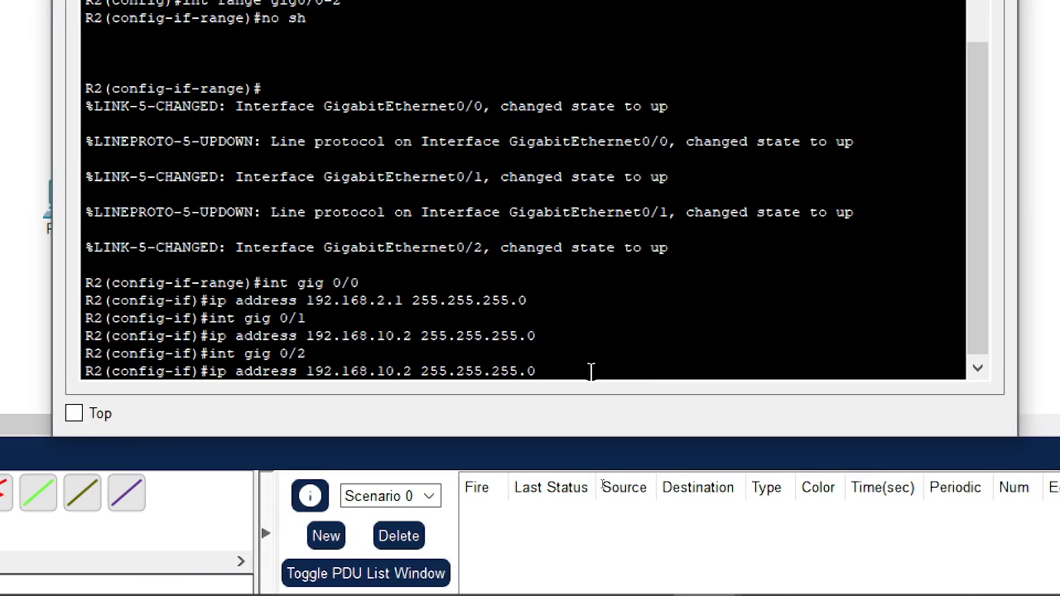
pyautogui.press('Left')
pyautogui.press('Left')
pyautogui.press('Left')
pyautogui.press('Left')
pyautogui.press('Left')
pyautogui.press('Left')
pyautogui.press('Left')
pyautogui.press('Left')
pyautogui.press('Left')
pyautogui.press('Left')
pyautogui.press('Left')
pyautogui.press('Left')
pyautogui.press('Left')
pyautogui.press('Left')
pyautogui.press('Left')
pyautogui.press('Left')
pyautogui.press('Left')
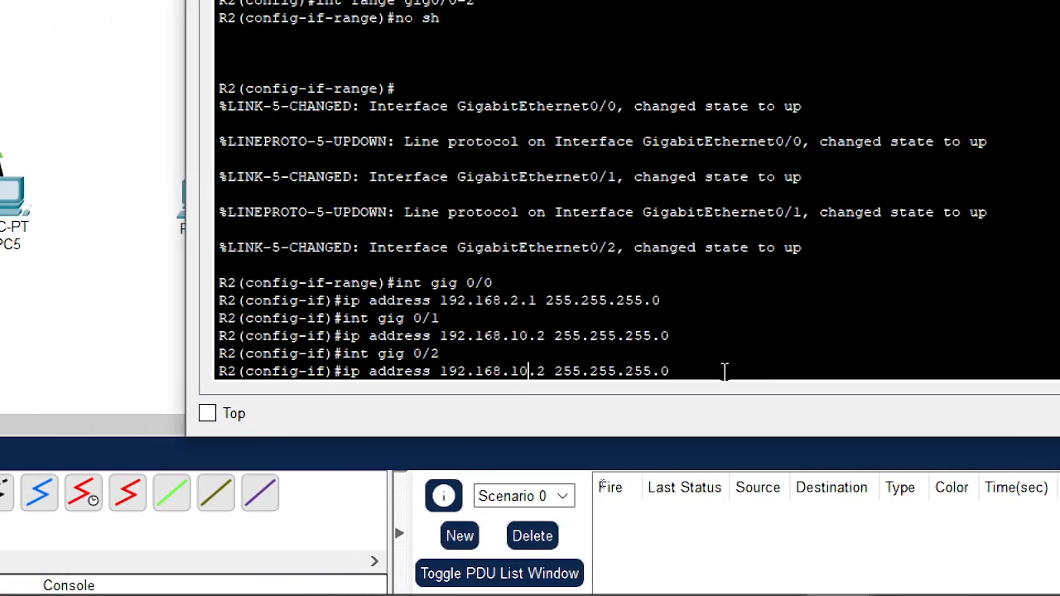
pyautogui.press('BackSpace')
pyautogui.write('2')
pyautogui.press('Right')
pyautogui.press('Right')
pyautogui.press('Right')
pyautogui.press('BackSpace')
pyautogui.write('1')
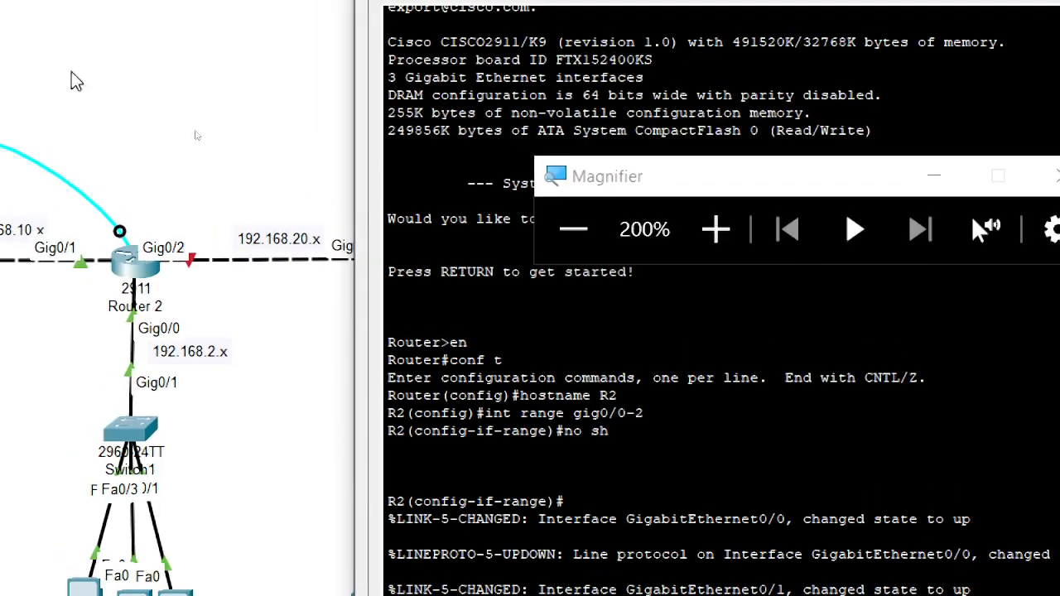
pyautogui.click(130, 38)
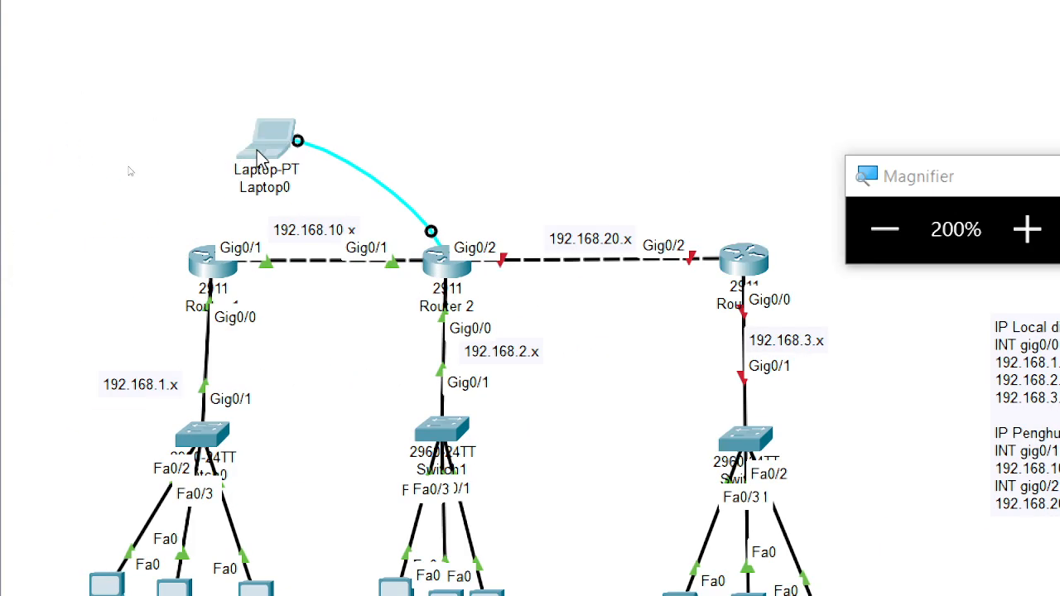
pyautogui.click(260, 152)
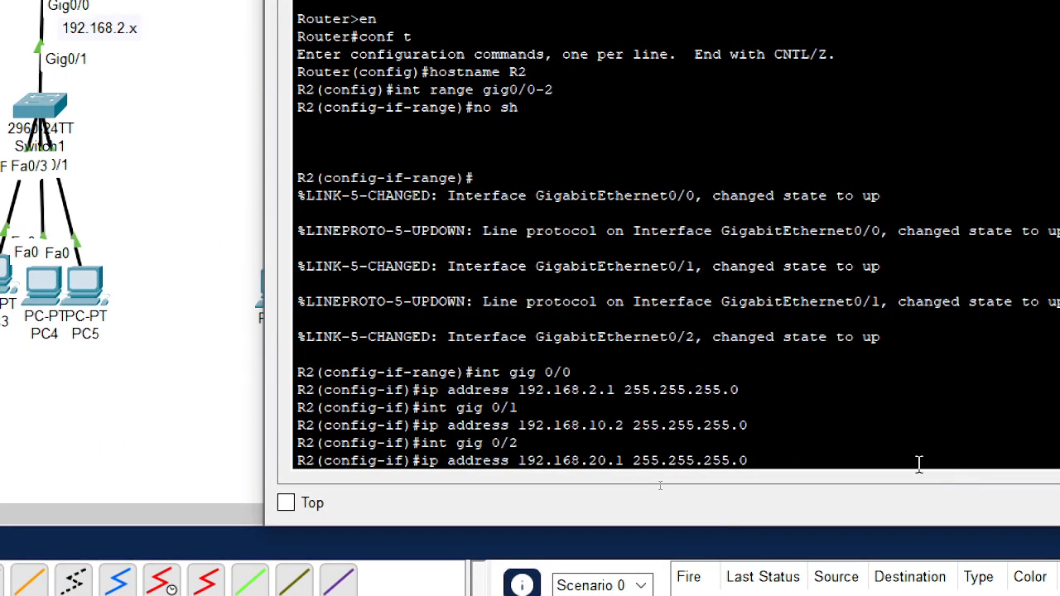
pyautogui.press('Return')
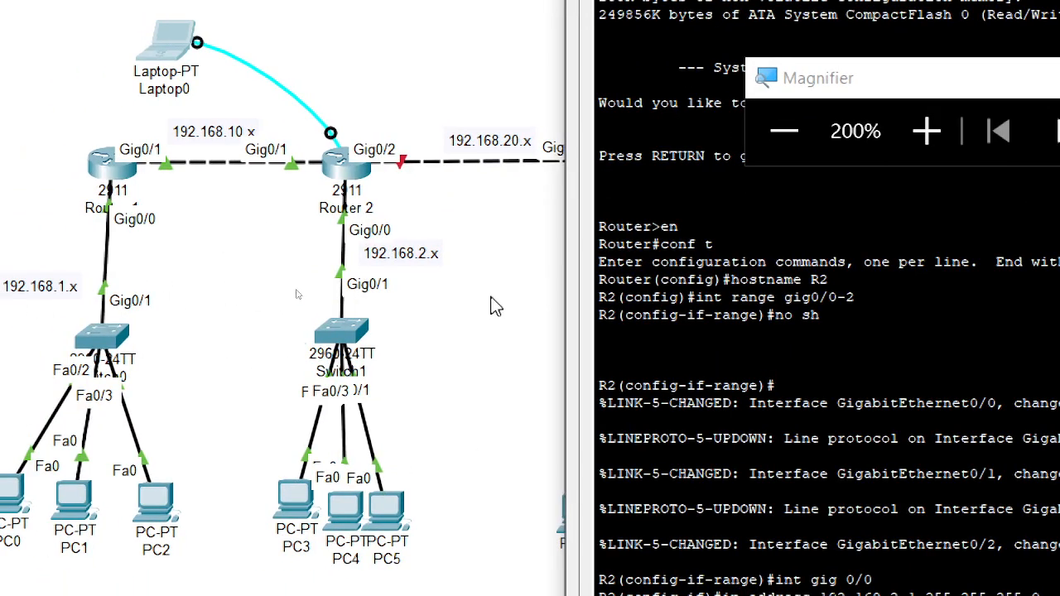
# - Move the router end of Laptop0's console cable from Router 2 to the Console port of the 192.168.3.x network's router
pyautogui.click(495, 308)
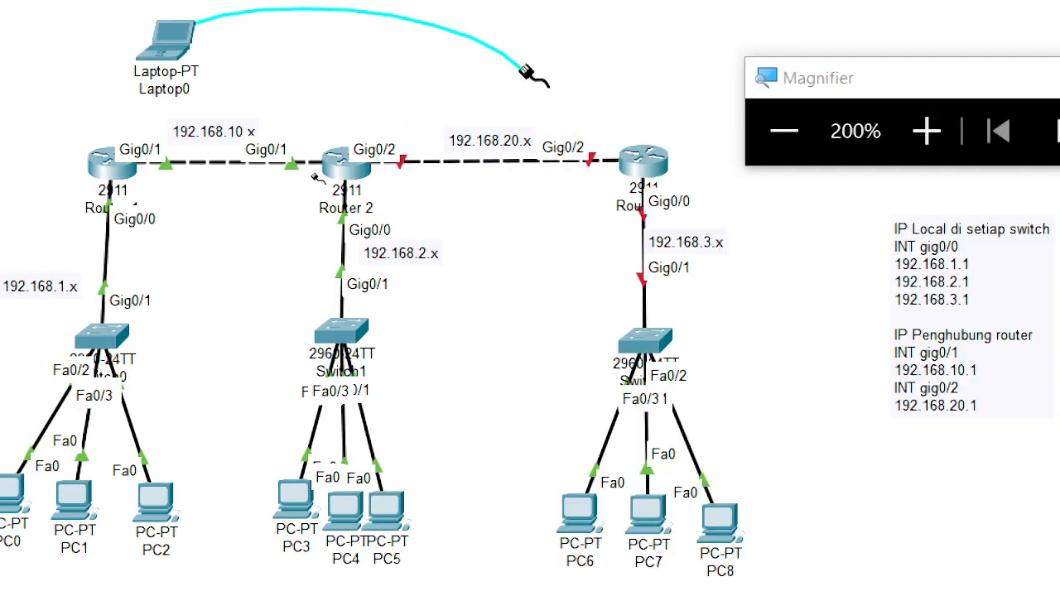
pyautogui.click(641, 160)
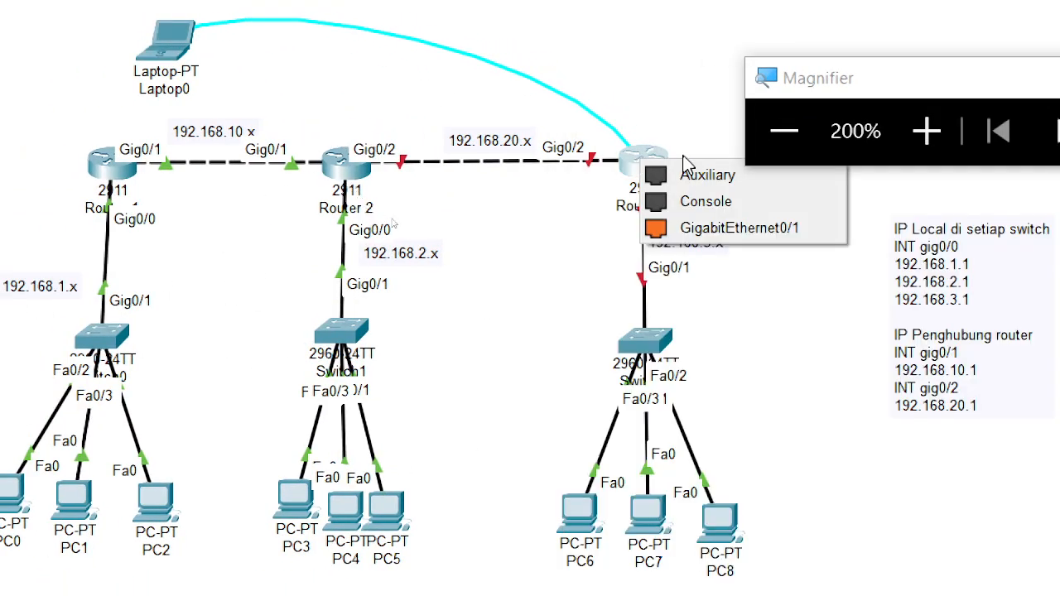
pyautogui.click(702, 200)
# - Close Laptop0's old terminal session and start a new one with the default port configuration
pyautogui.click(161, 37)
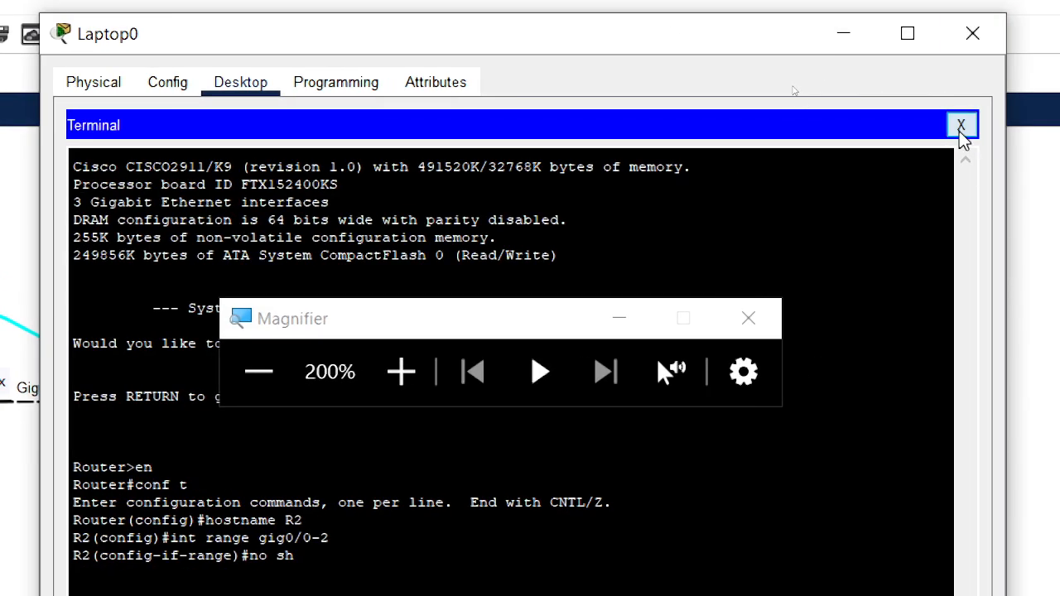
pyautogui.click(958, 124)
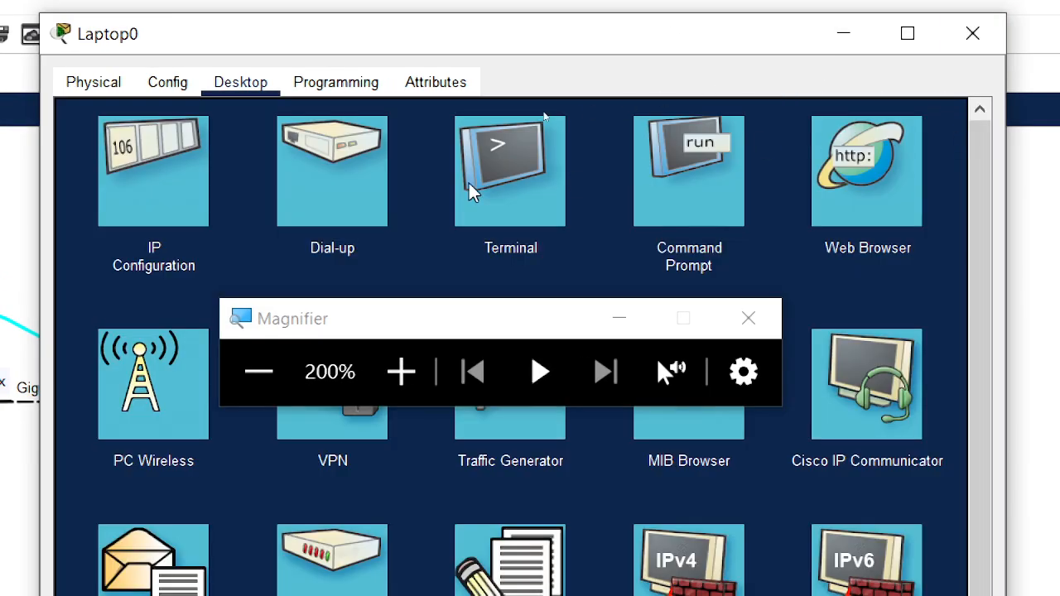
pyautogui.click(504, 203)
pyautogui.click(921, 315)
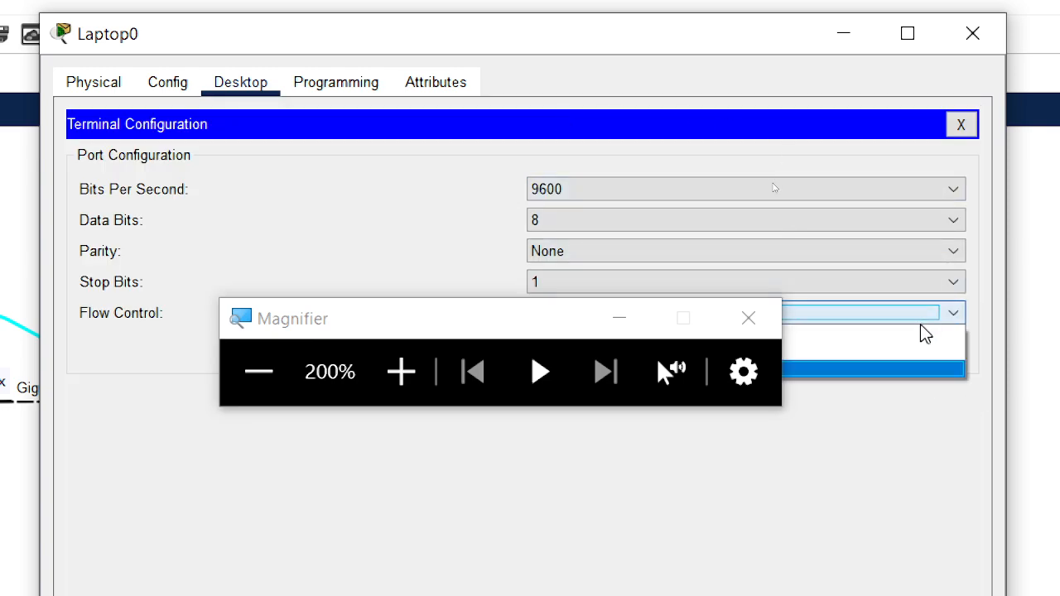
pyautogui.click(950, 472)
pyautogui.click(919, 347)
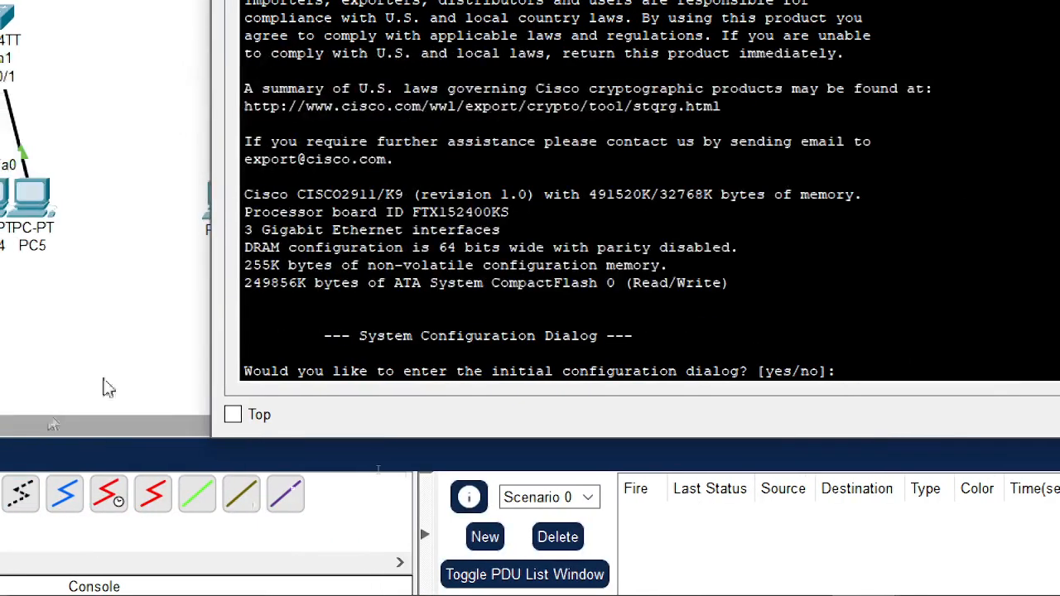
# - Decline the initial configuration dialog and enter global configuration mode on the newly connected router
pyautogui.write('no')
pyautogui.press('Return')
pyautogui.press('Return')
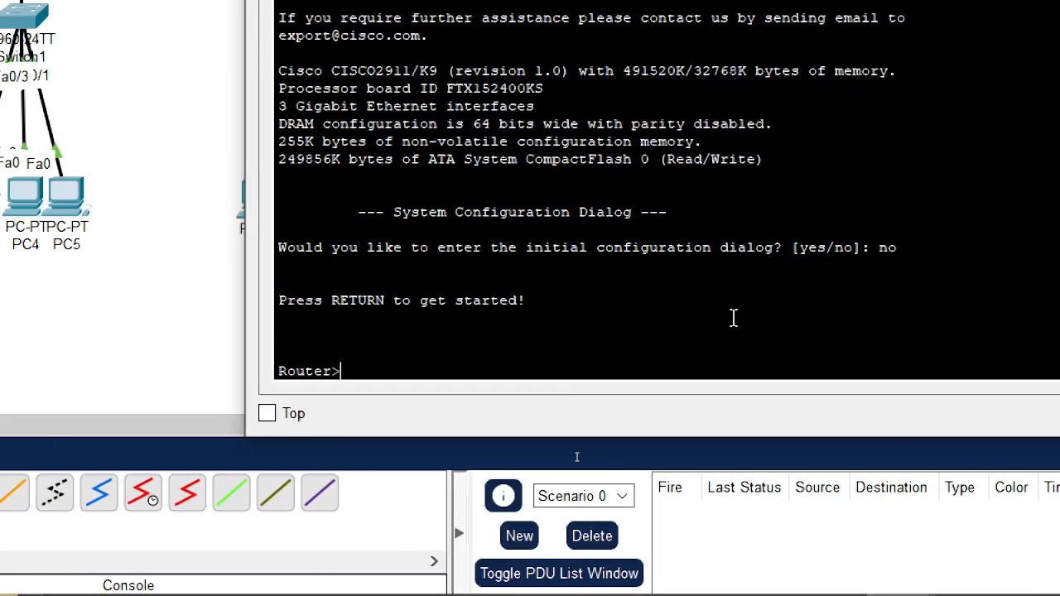
pyautogui.write('en')
pyautogui.press('Return')
pyautogui.write('conf t')
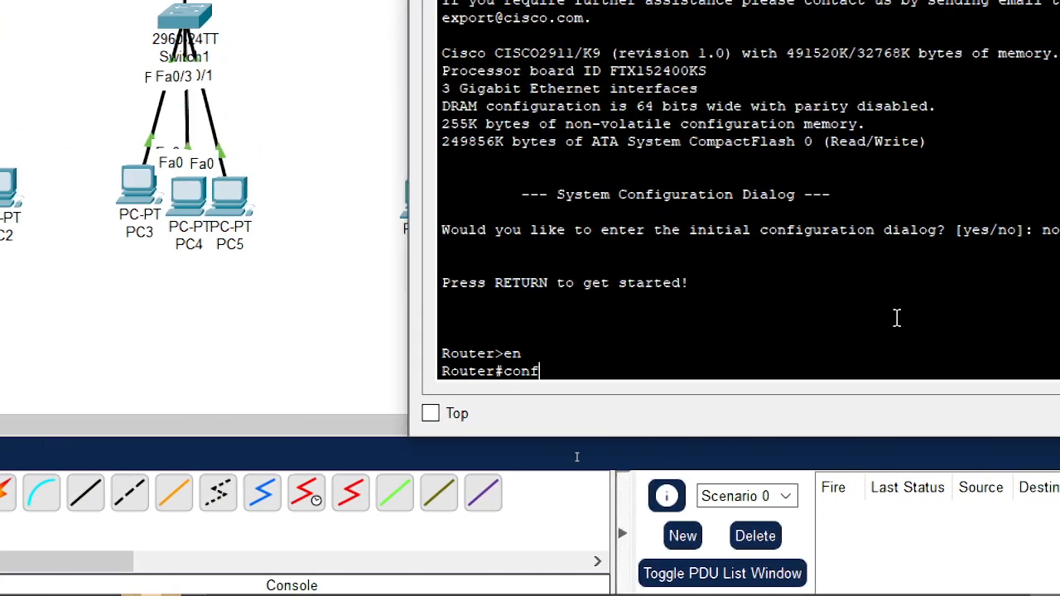
pyautogui.press('Return')
# - Set the router's hostname to R3 and move the Laptop0 window clear of that router's network in the topology
pyautogui.write('hostnam')
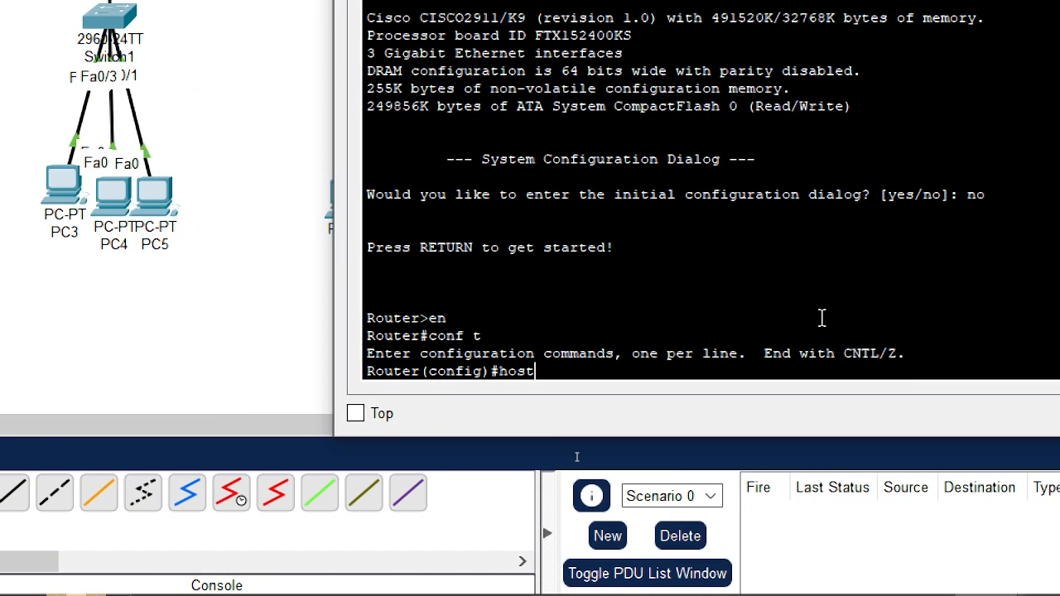
pyautogui.write('e R3')
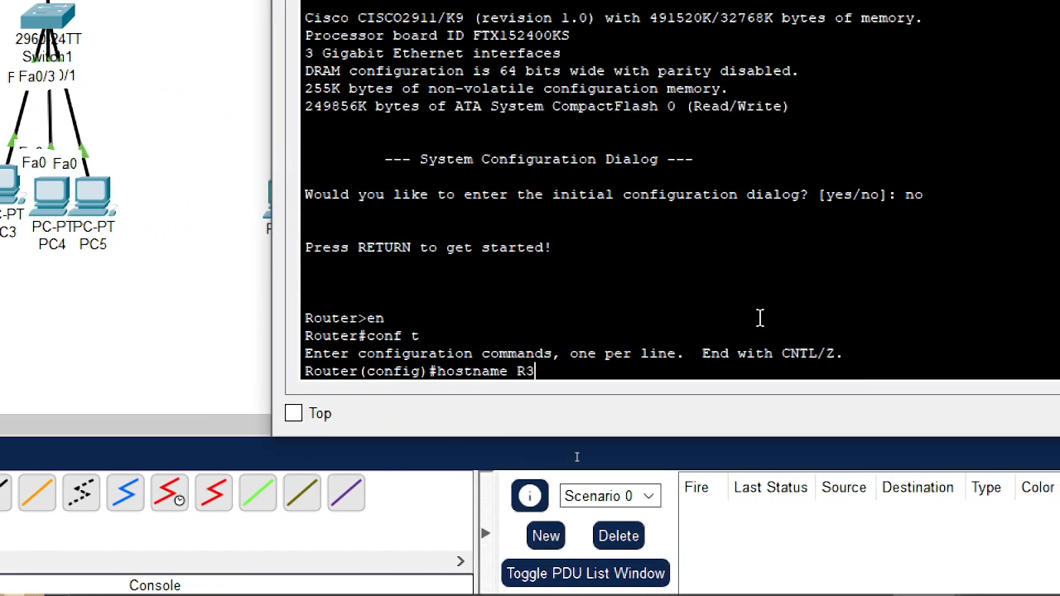
pyautogui.press('Return')
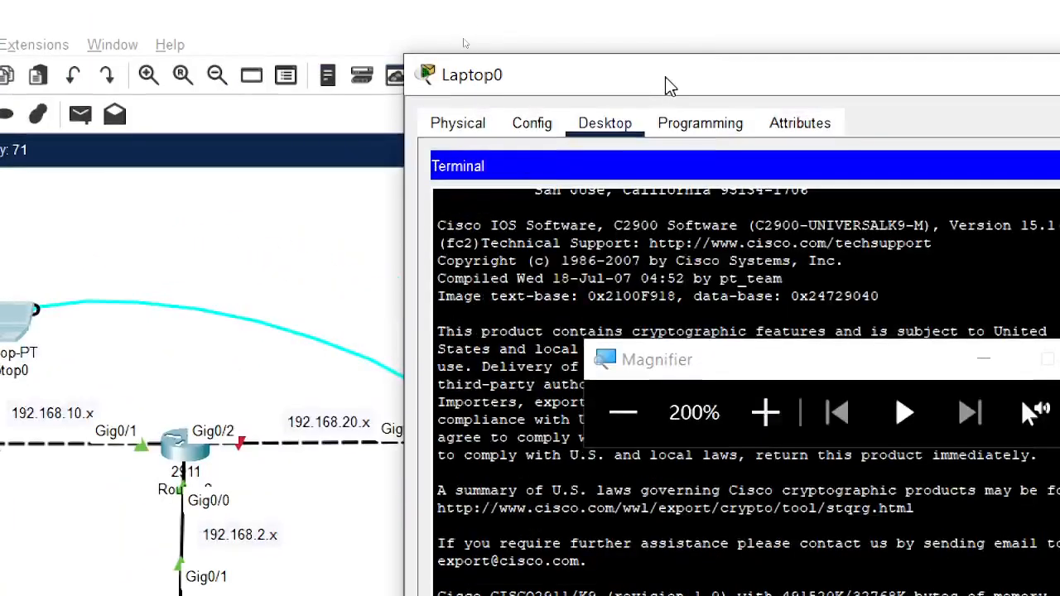
pyautogui.moveTo(661, 80); pyautogui.dragTo(896, 74)
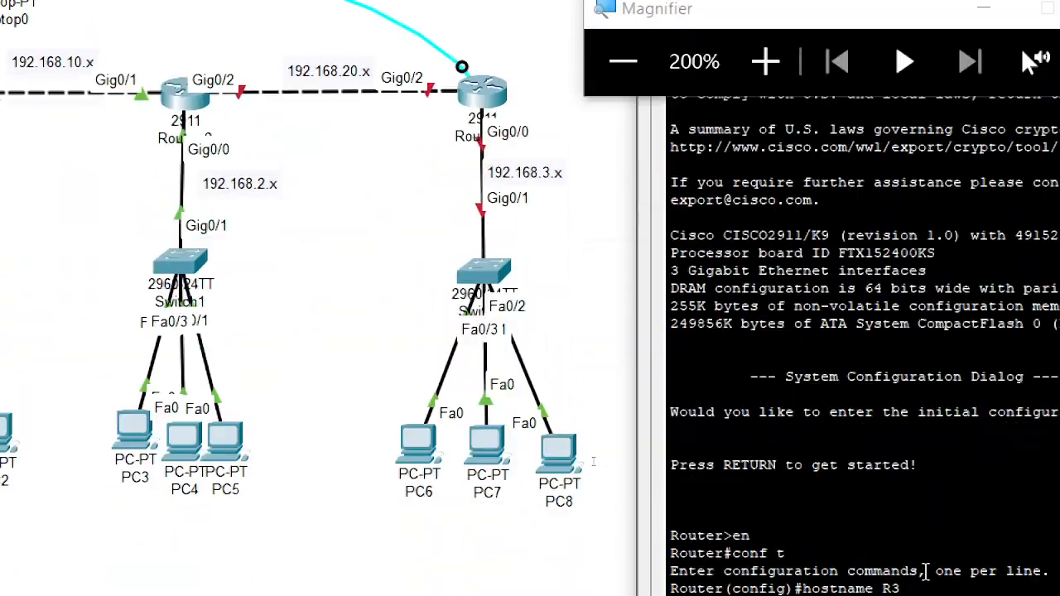
pyautogui.press('Return')
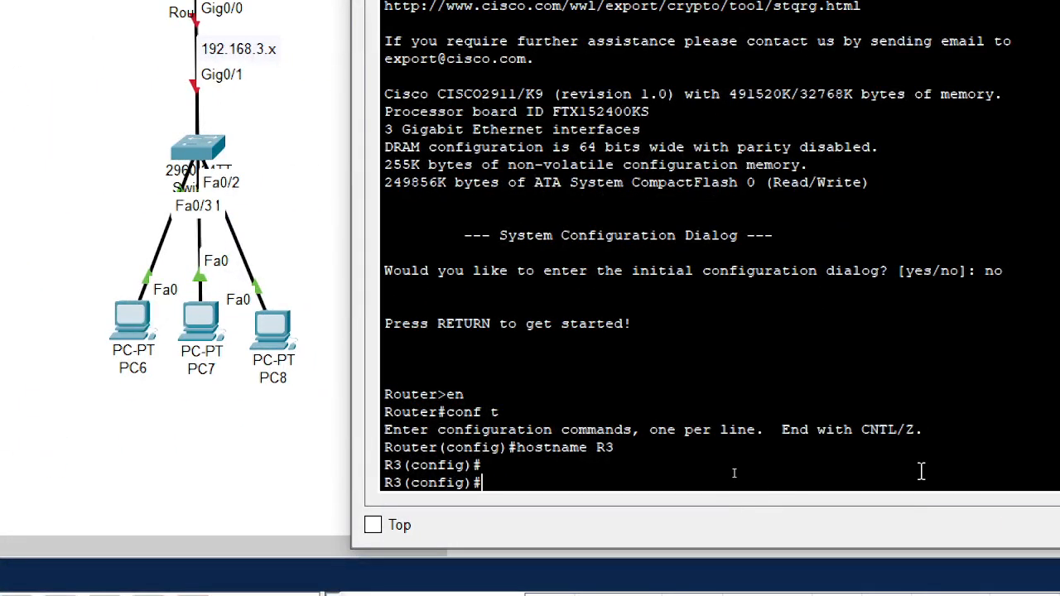
# - Enter R3's interface gig0/0 and enable it with no sh
pyautogui.write('int gig0/')
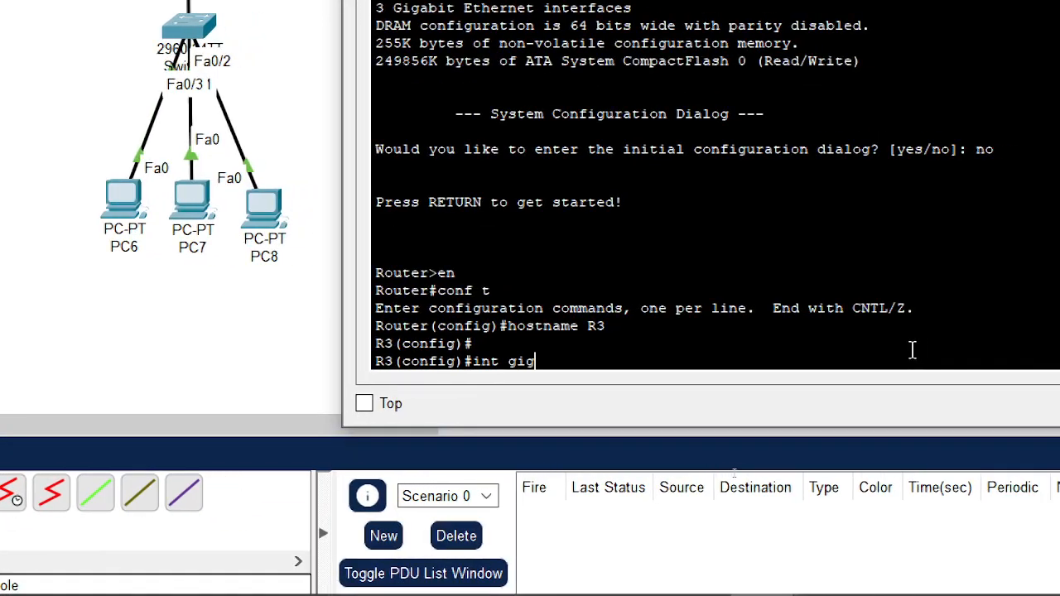
pyautogui.write('0')
pyautogui.press('Return')
pyautogui.write('no sh')
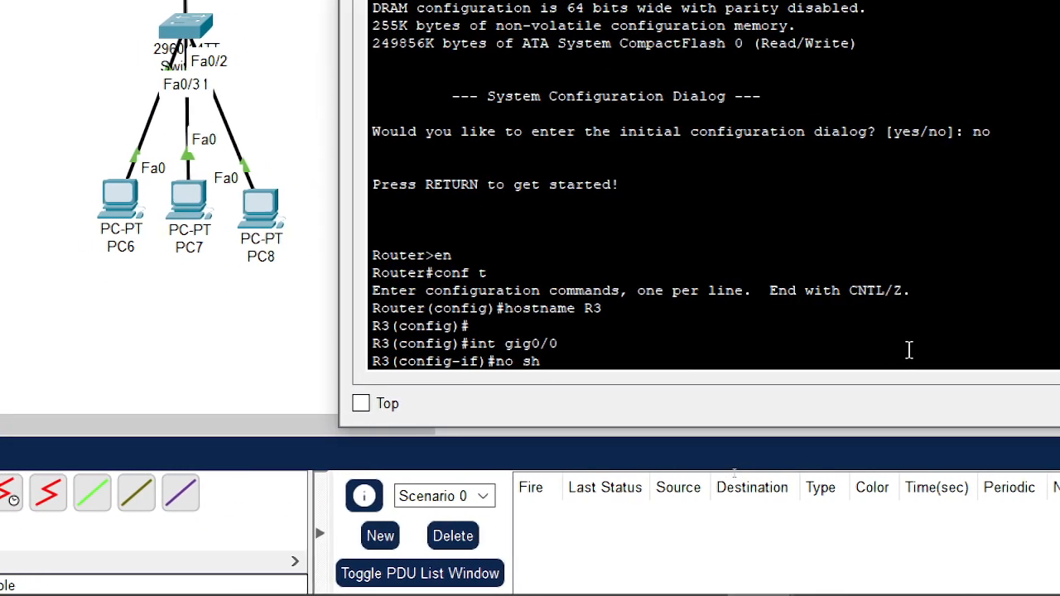
pyautogui.press('Return')
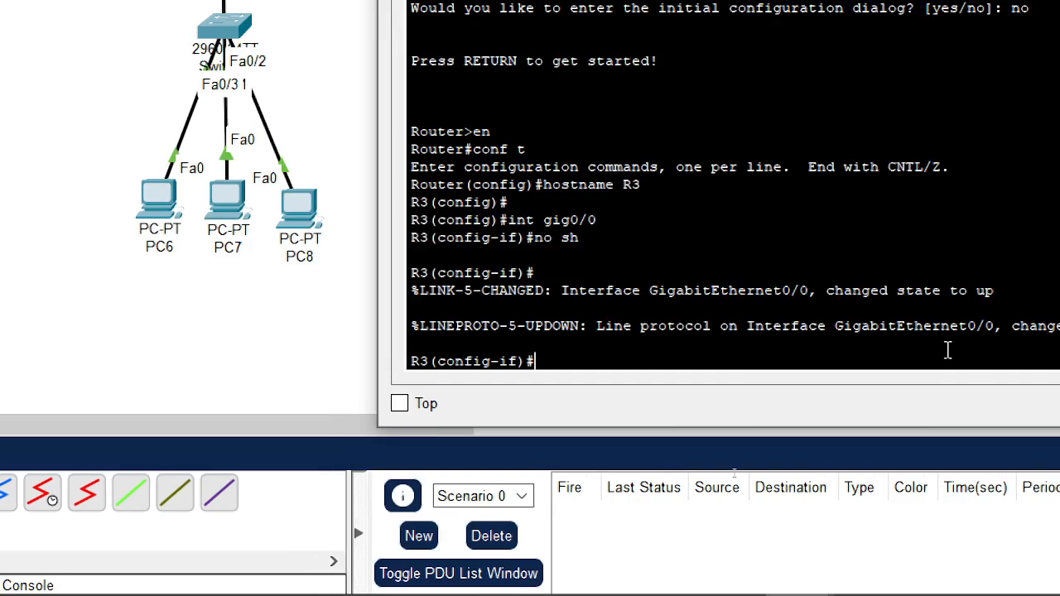
# - Assign IP address 192.168.3.1 with mask 255.255.255.0 to R3's gig0/0 interface and exit interface configuration
pyautogui.write('ip address ')
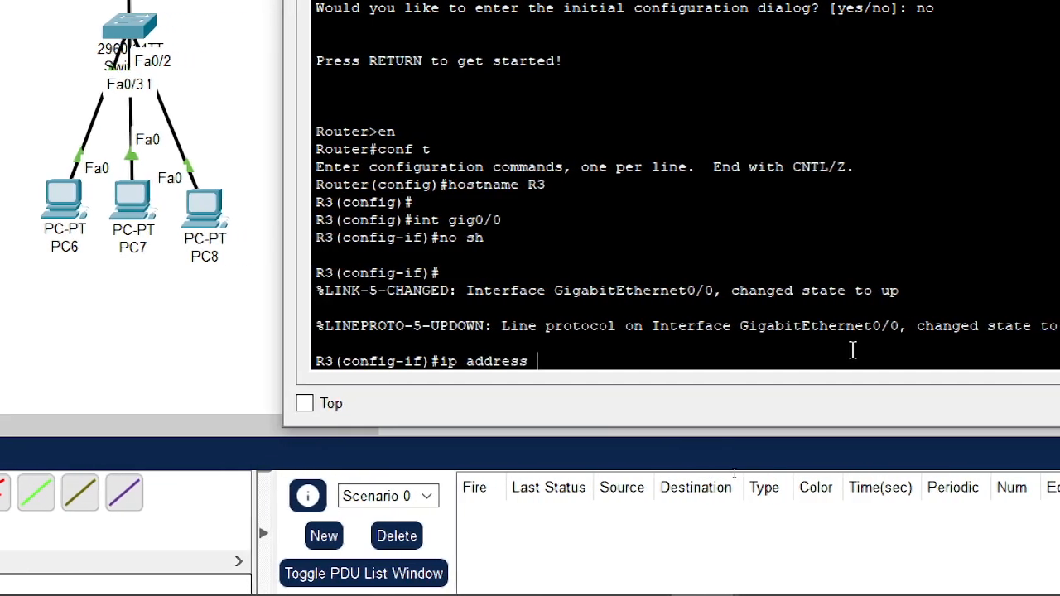
pyautogui.write('192.168.')
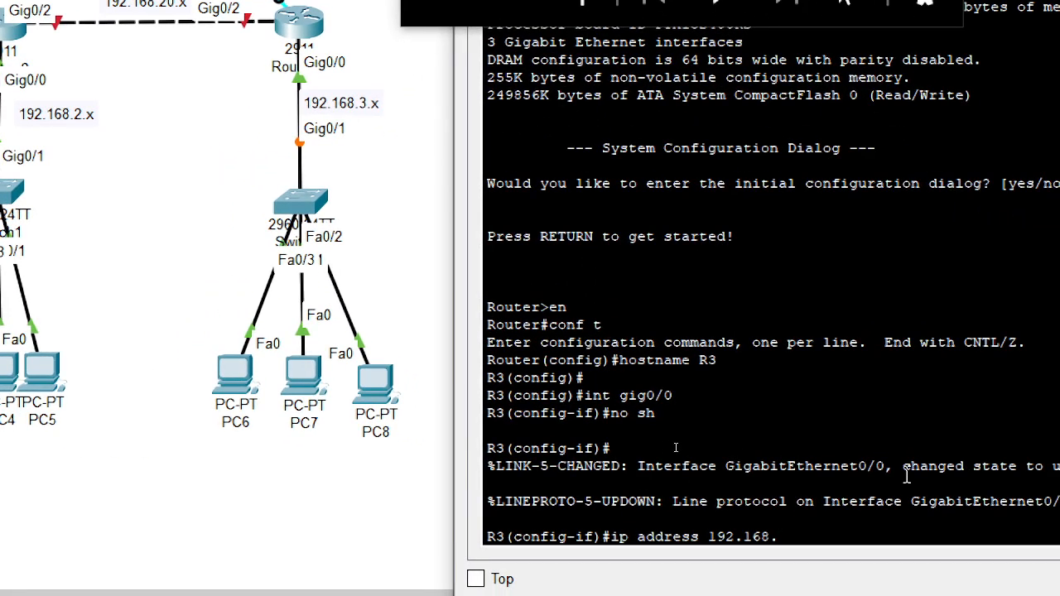
pyautogui.write('3.1 2')
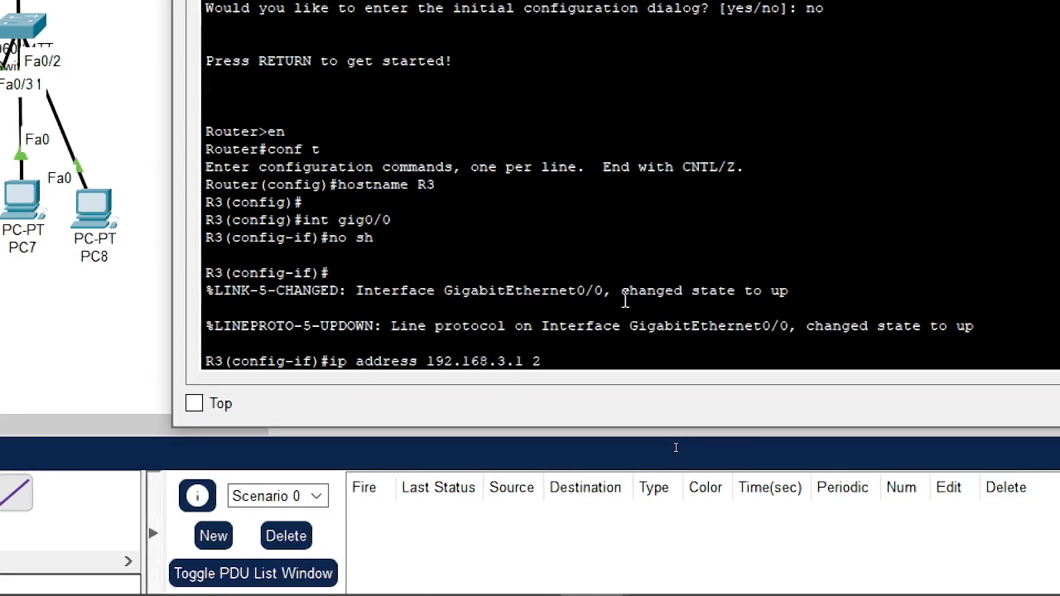
pyautogui.write('55.255.255')
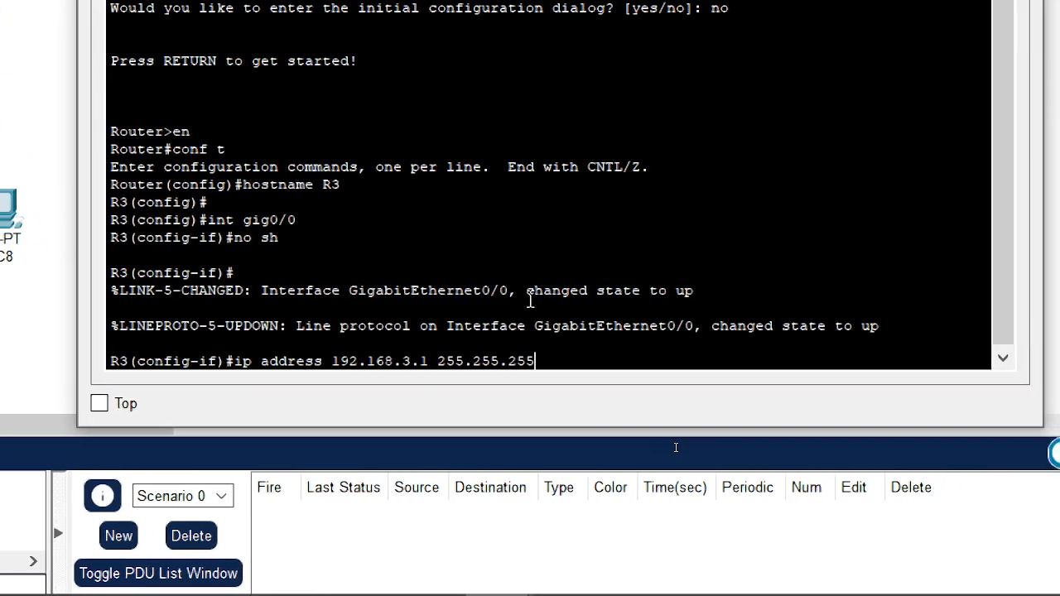
pyautogui.write('.0')
pyautogui.press('Return')
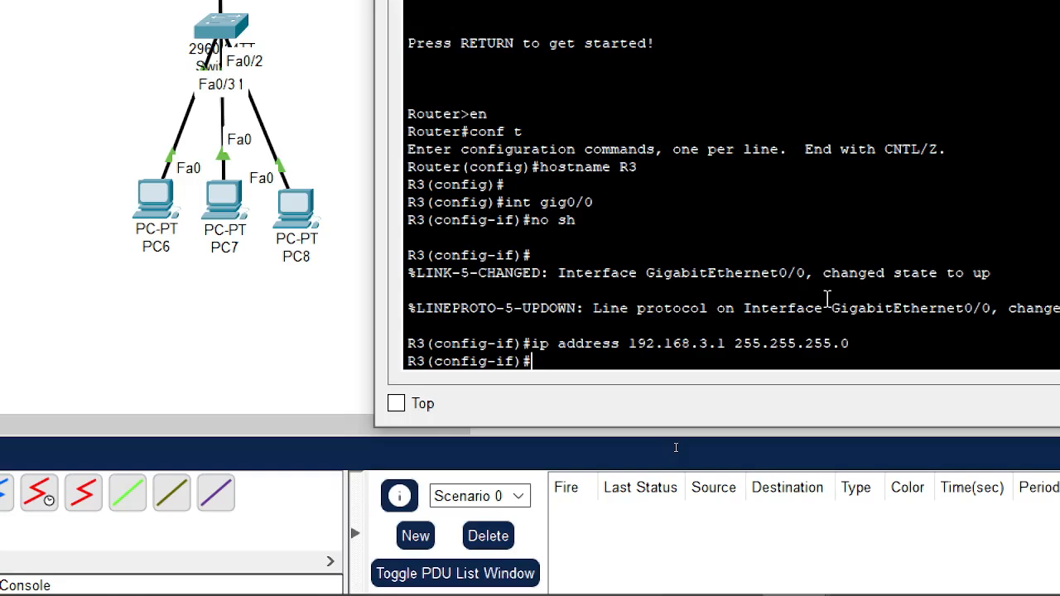
pyautogui.write('exit')
pyautogui.press('Return')
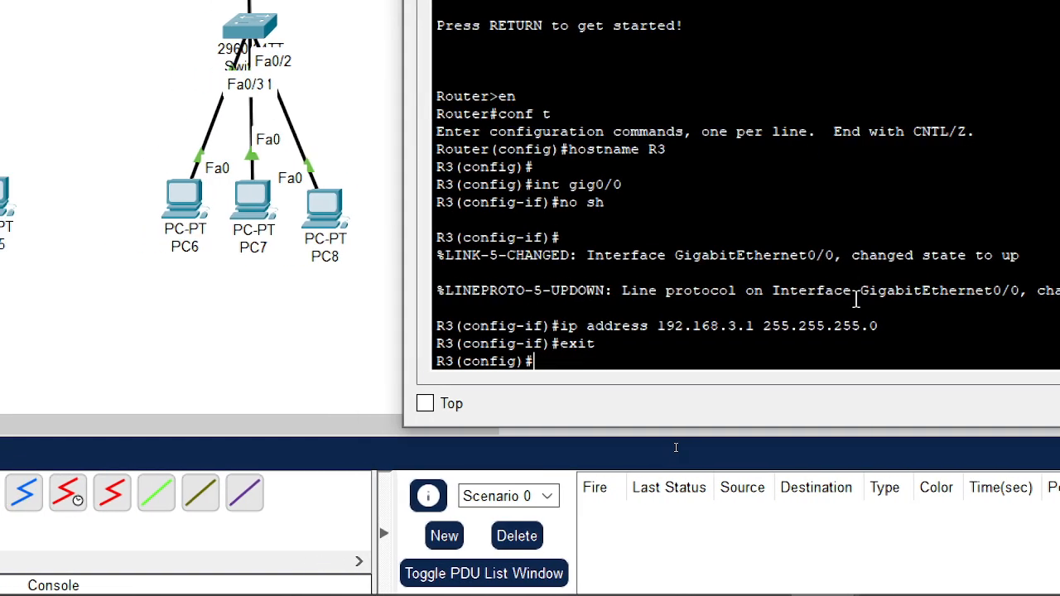
# - Enter R3's interface gig0/2 and enable it with no sh
pyautogui.press('Up')
pyautogui.press('Up')
pyautogui.press('Up')
pyautogui.press('Up')
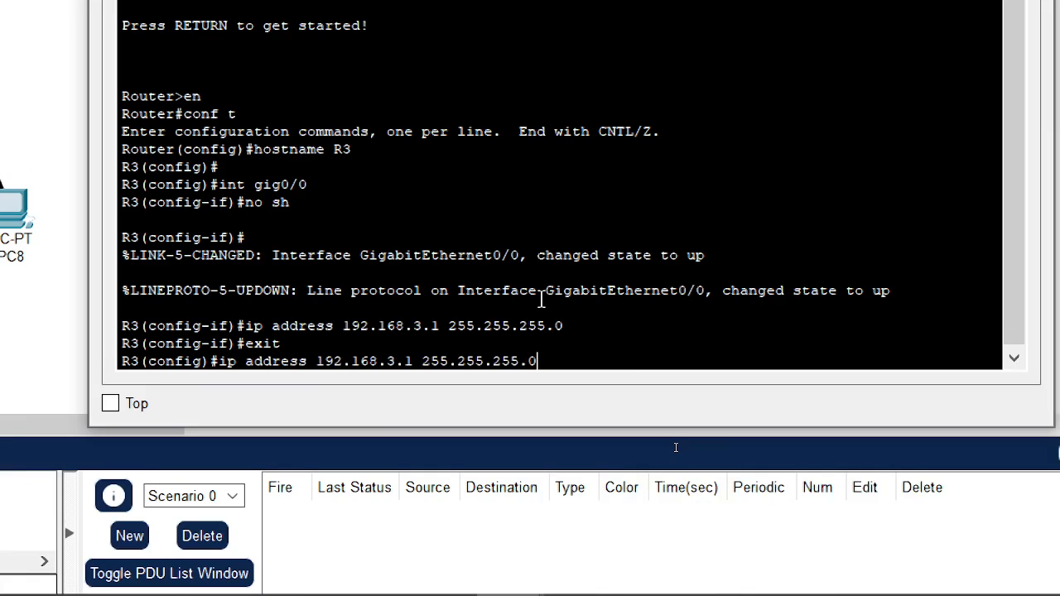
pyautogui.press('BackSpace')
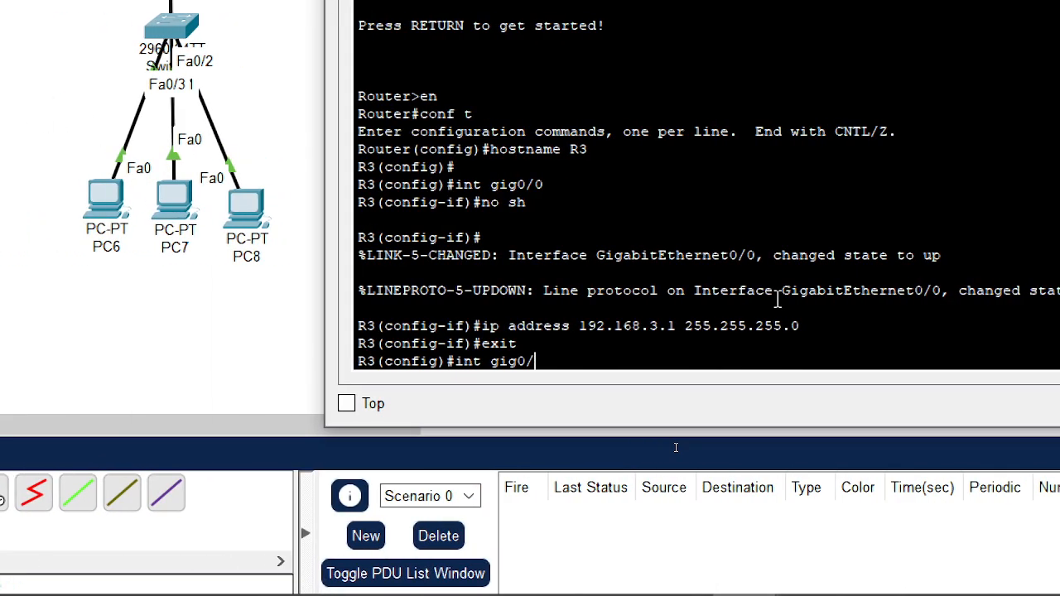
pyautogui.write('2')
pyautogui.press('Return')
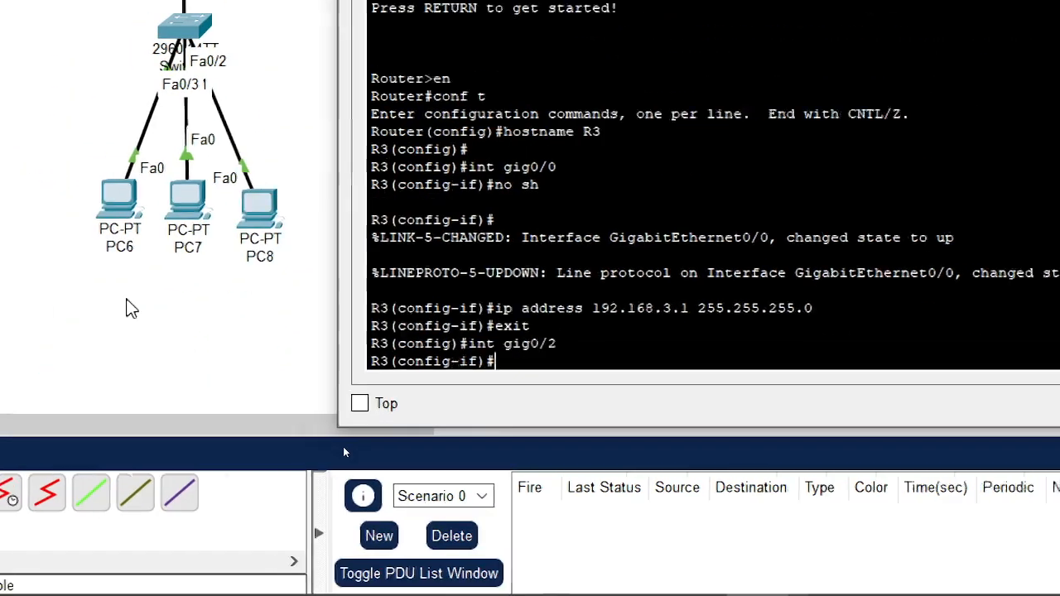
pyautogui.write('no sh')
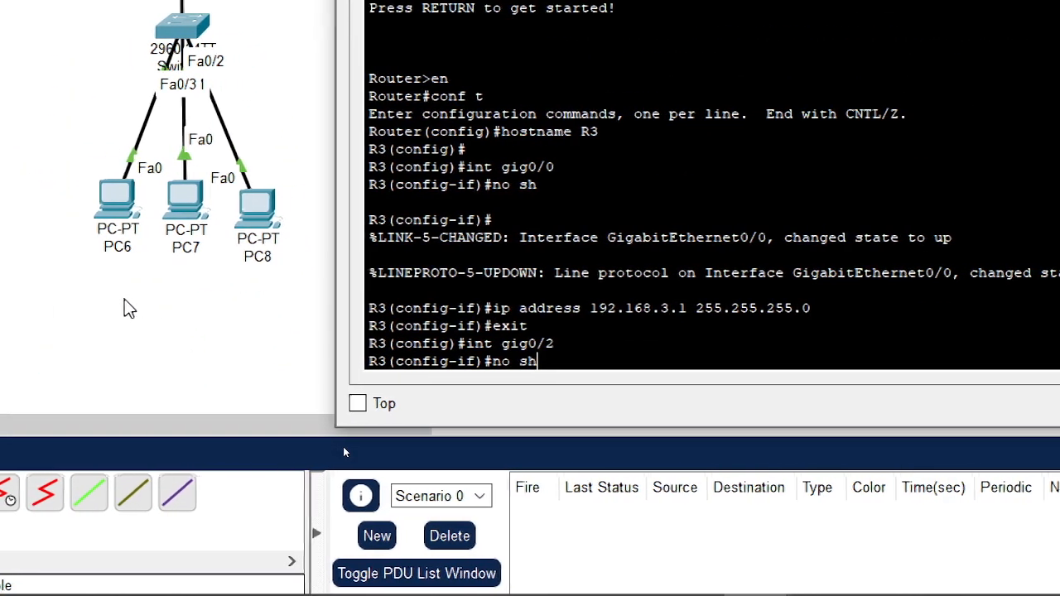
pyautogui.press('Return')
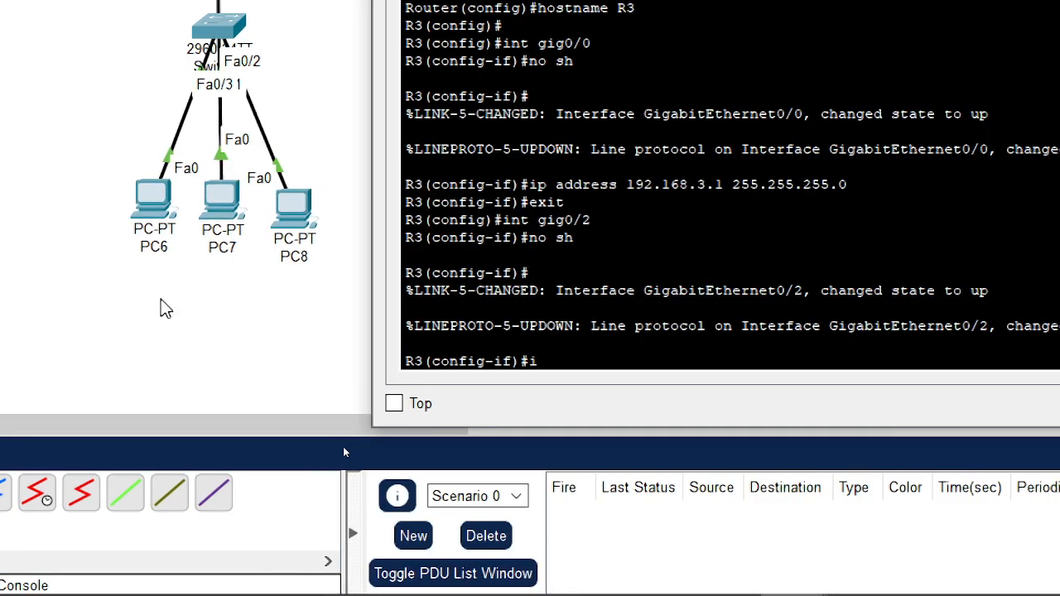
# - Assign IP address 192.168.20.2 with mask 255.255.255.0 to R3's gig0/2 interface
pyautogui.write('ip addres')
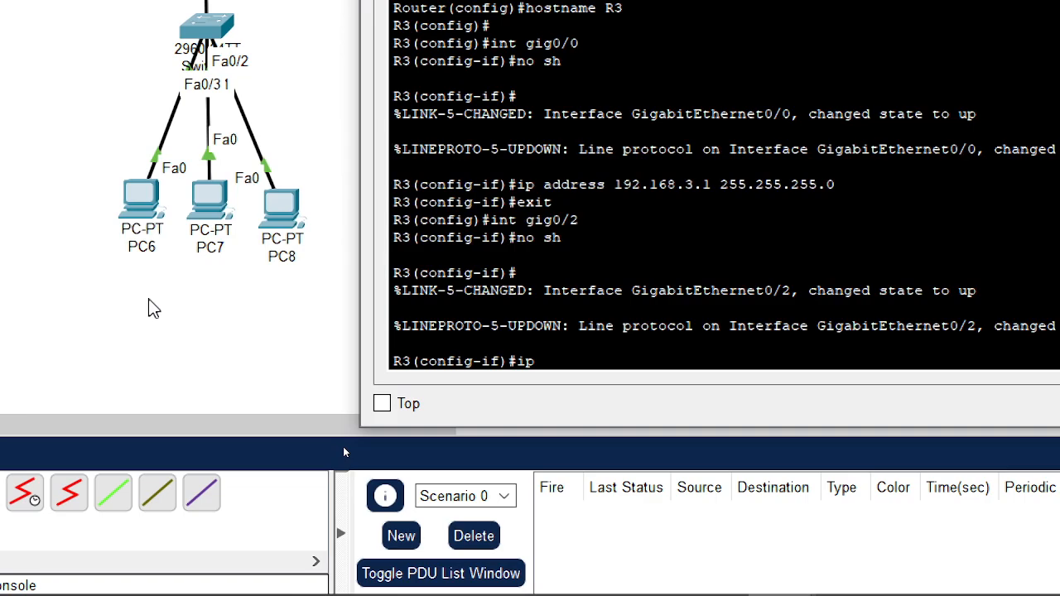
pyautogui.press('Tab')
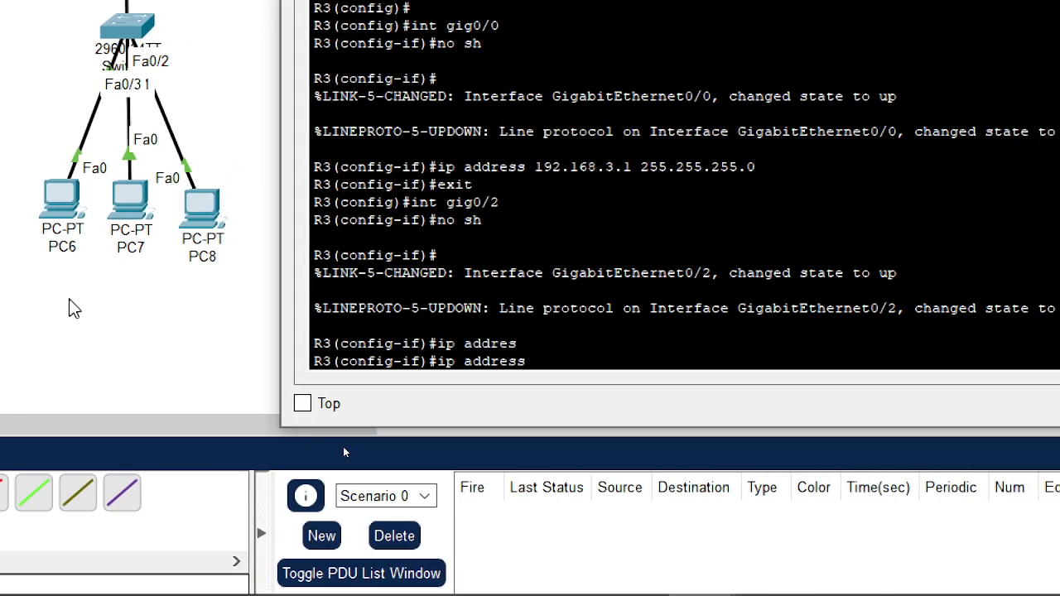
pyautogui.write('192.168.')
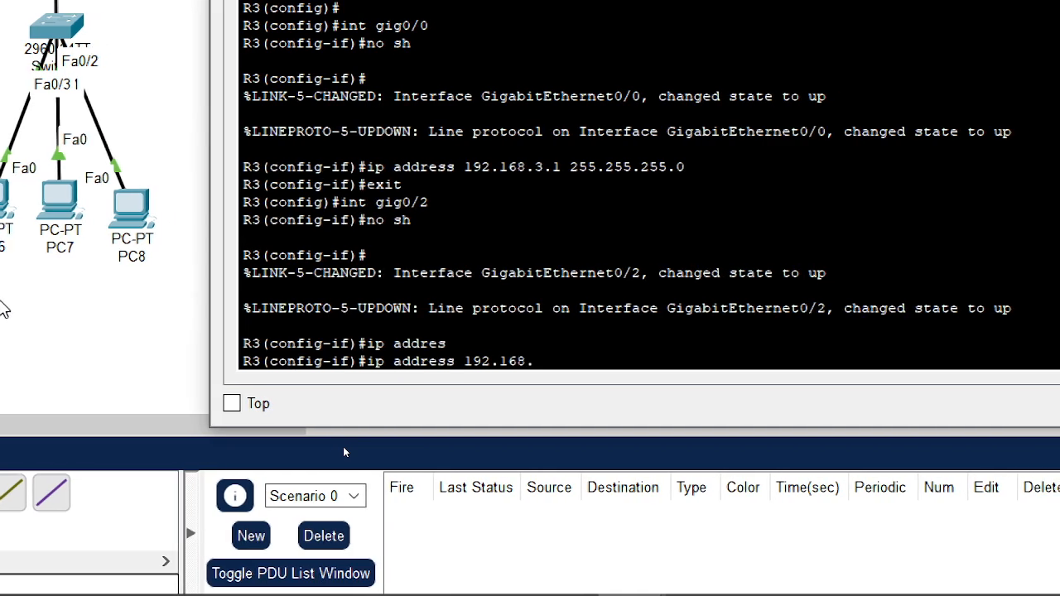
pyautogui.write('20.1')
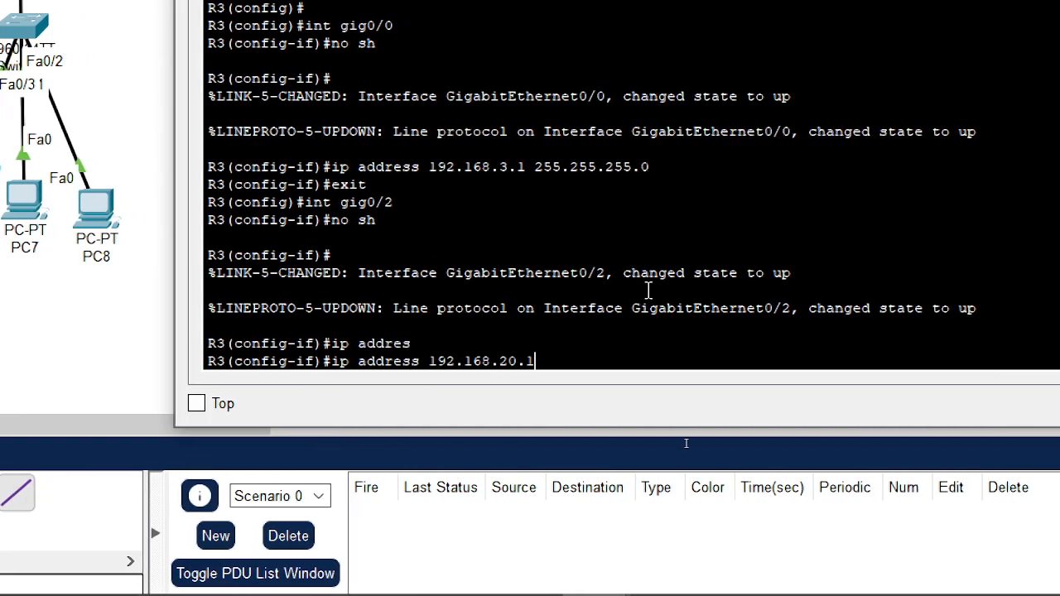
pyautogui.press('BackSpace')
pyautogui.write('2')
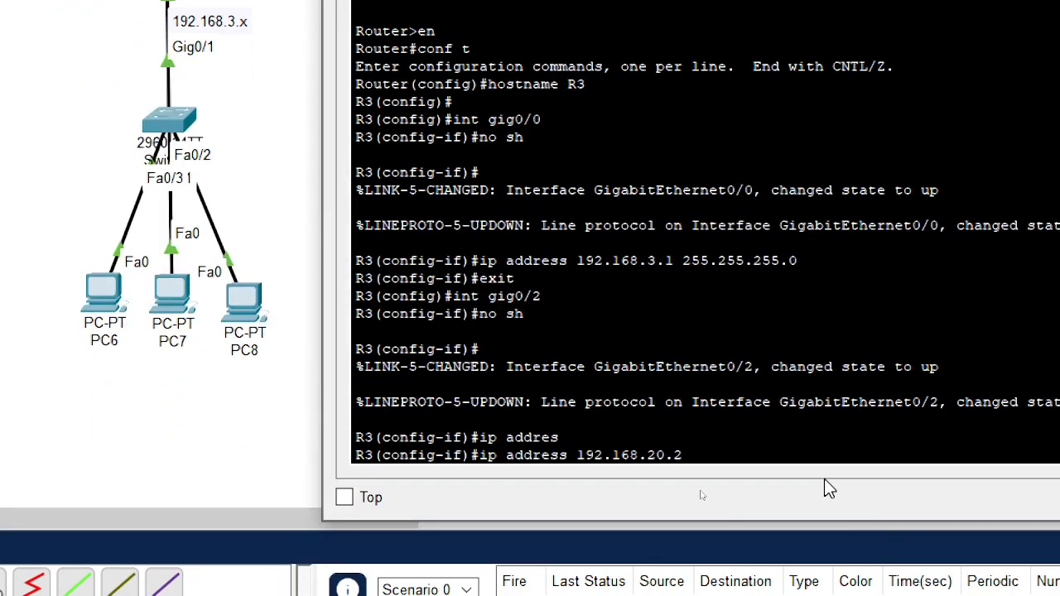
pyautogui.write('255.255.255.0')
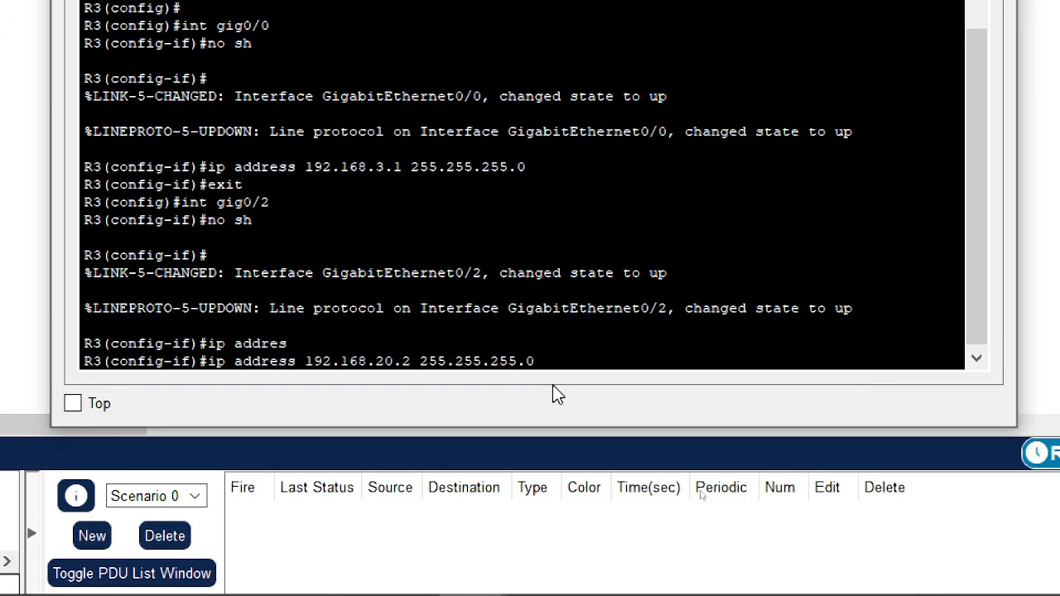
pyautogui.press('Return')
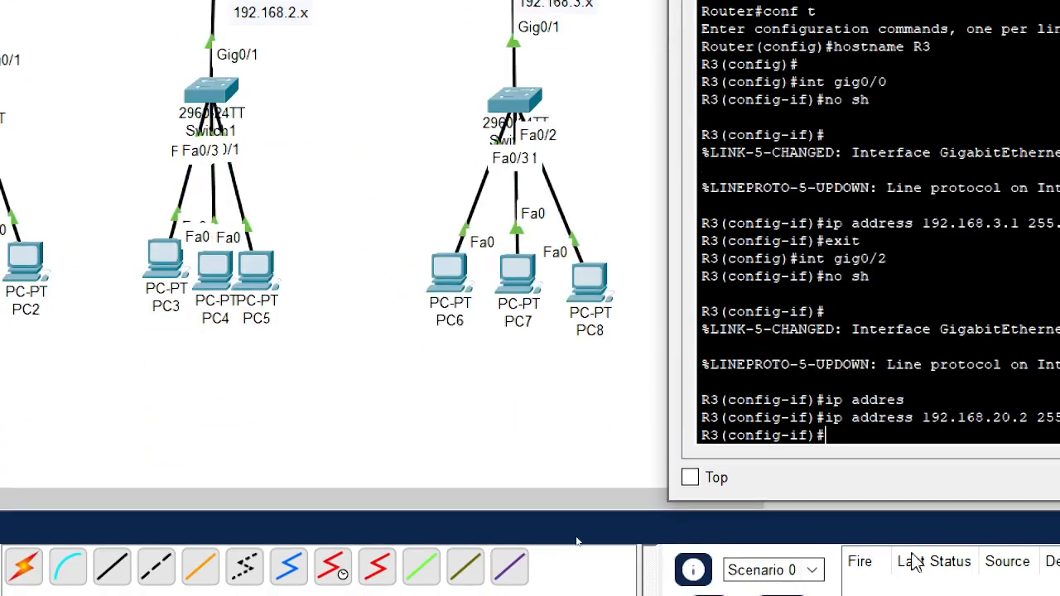
# - Clear the Laptop0 and Magnifier windows out of the way and open PC0's IP Configuration
pyautogui.click(250, 190)
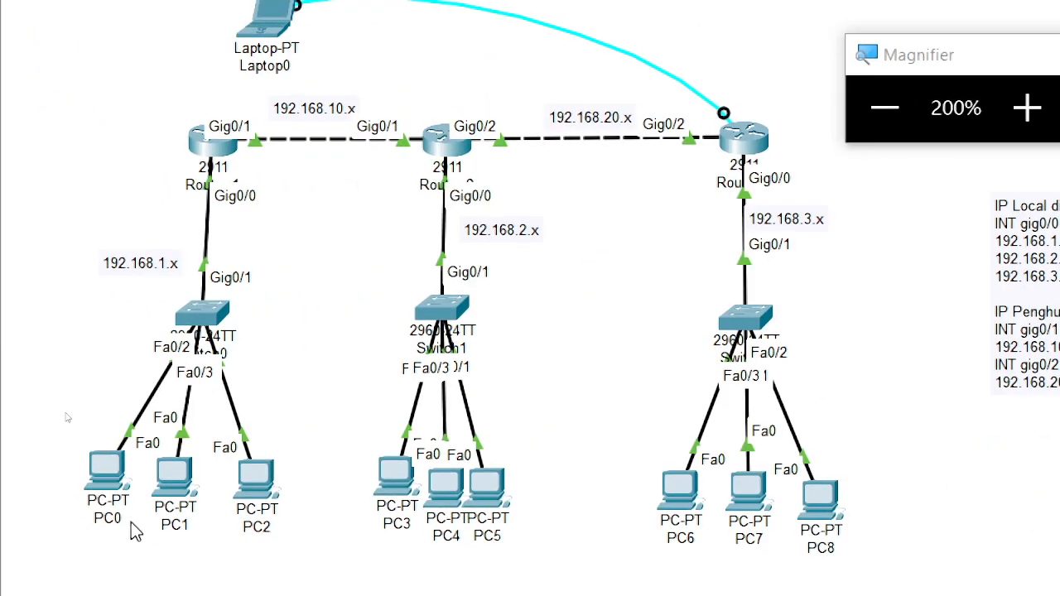
pyautogui.click(106, 472)
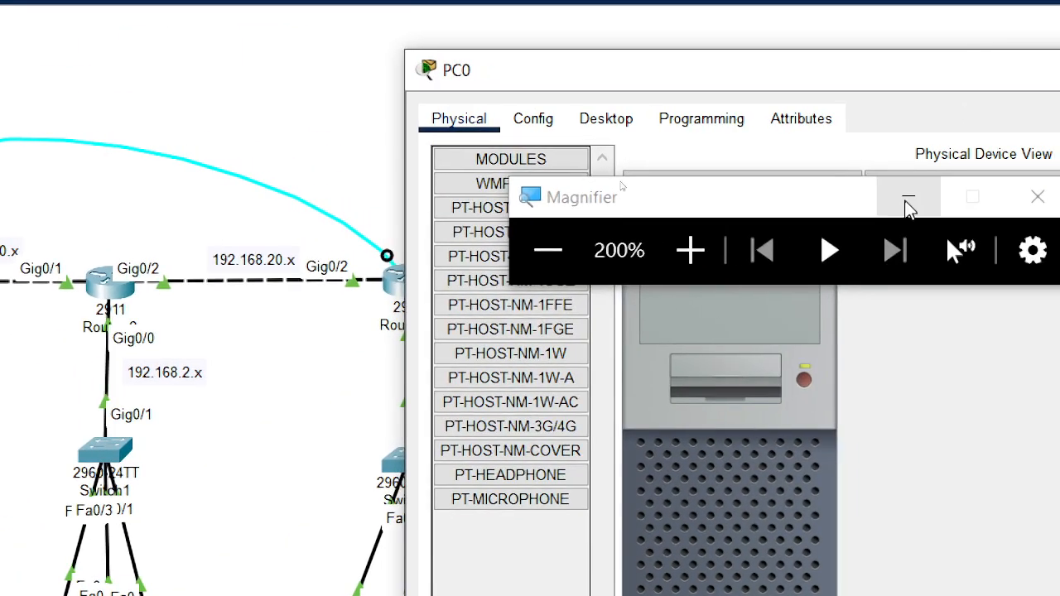
pyautogui.click(925, 197)
pyautogui.click(623, 121)
pyautogui.click(548, 203)
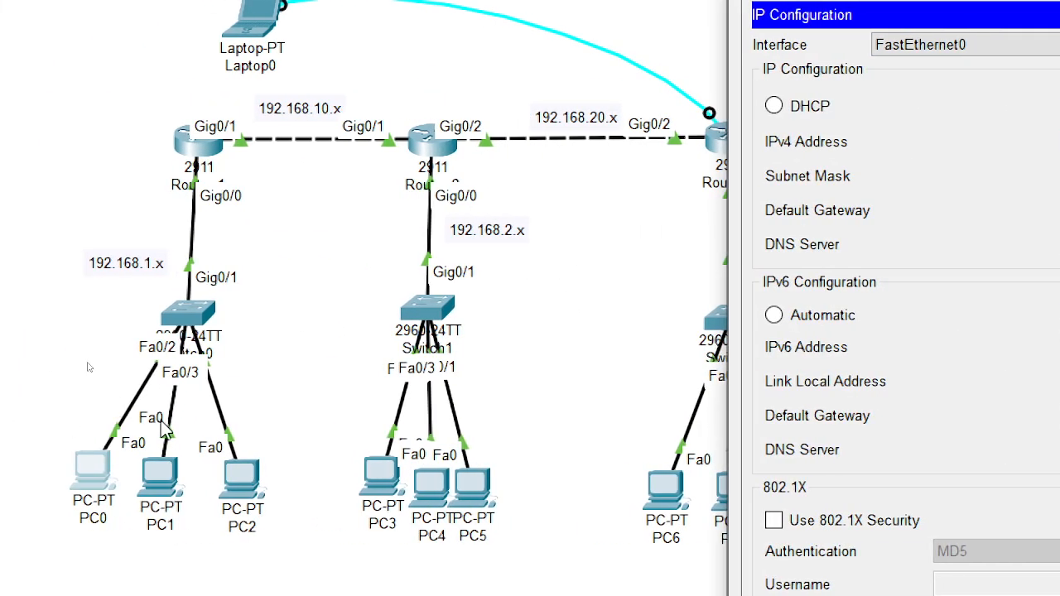
# - Set PC0's static IPv4 address to 192.168.1.2, mask 255.255.255.0 and default gateway 192.168.1.1, and close its window
pyautogui.write('192.16')
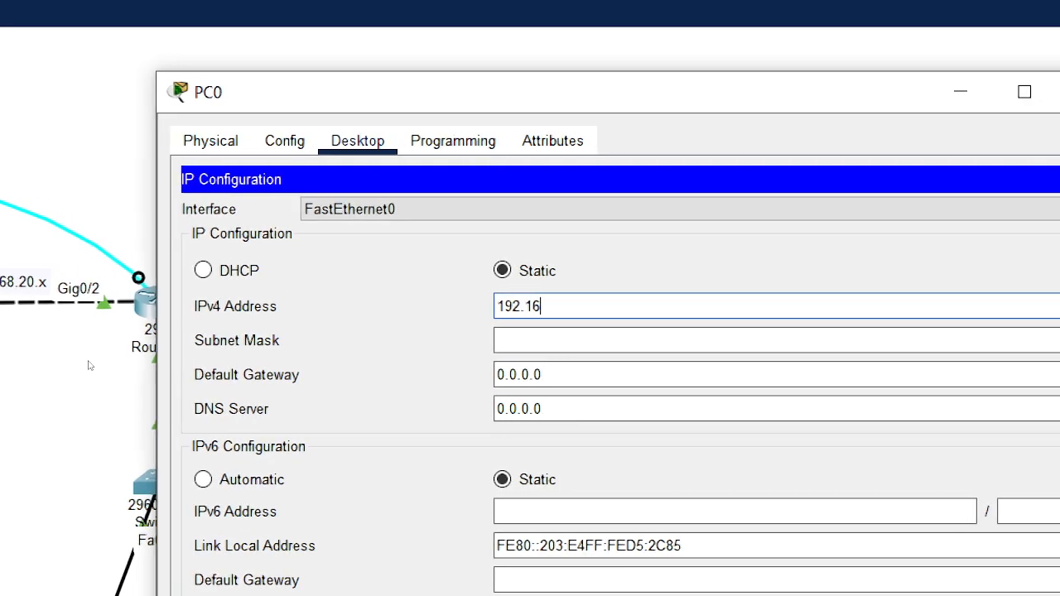
pyautogui.write('8.1.')
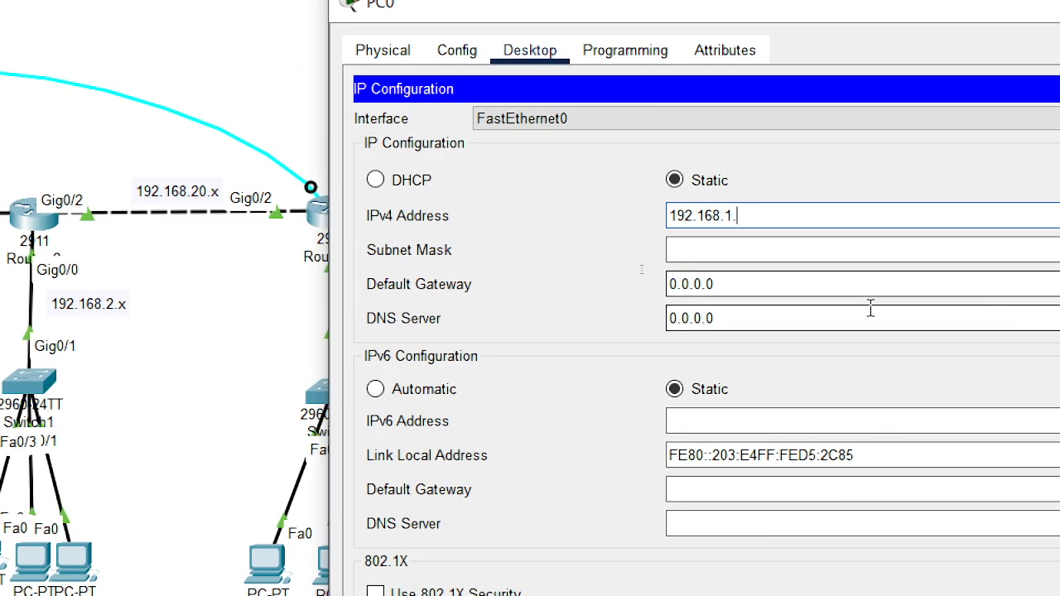
pyautogui.write('2')
pyautogui.press('Tab')
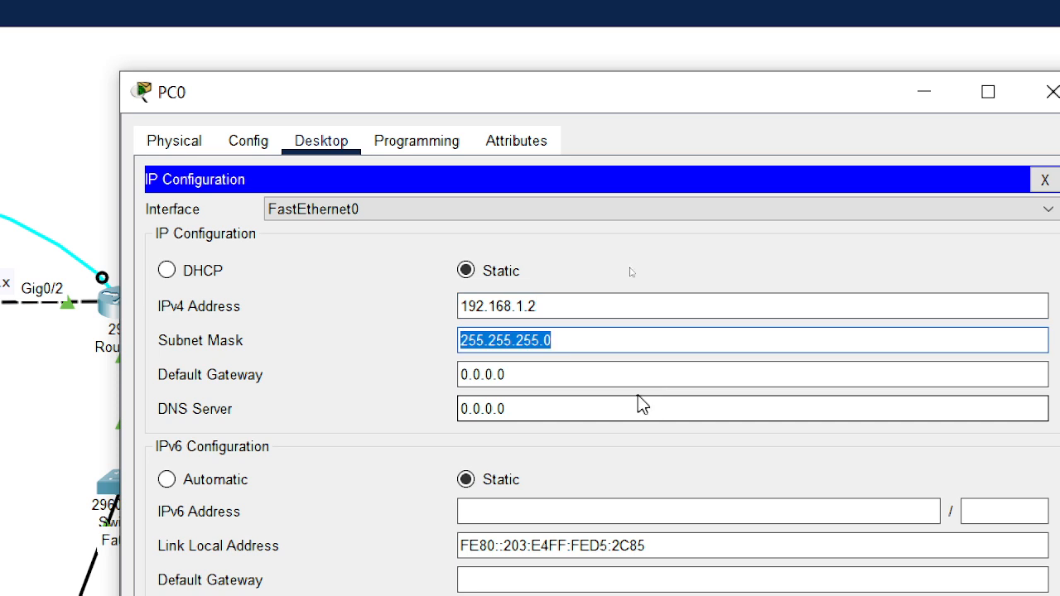
pyautogui.press('Tab')
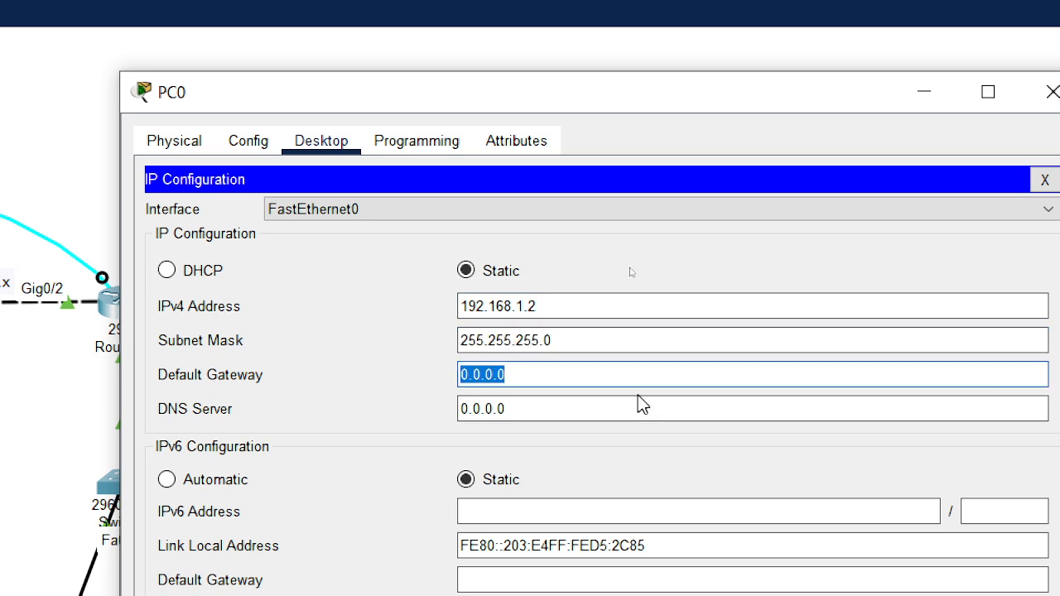
pyautogui.write('192.168.1.1')
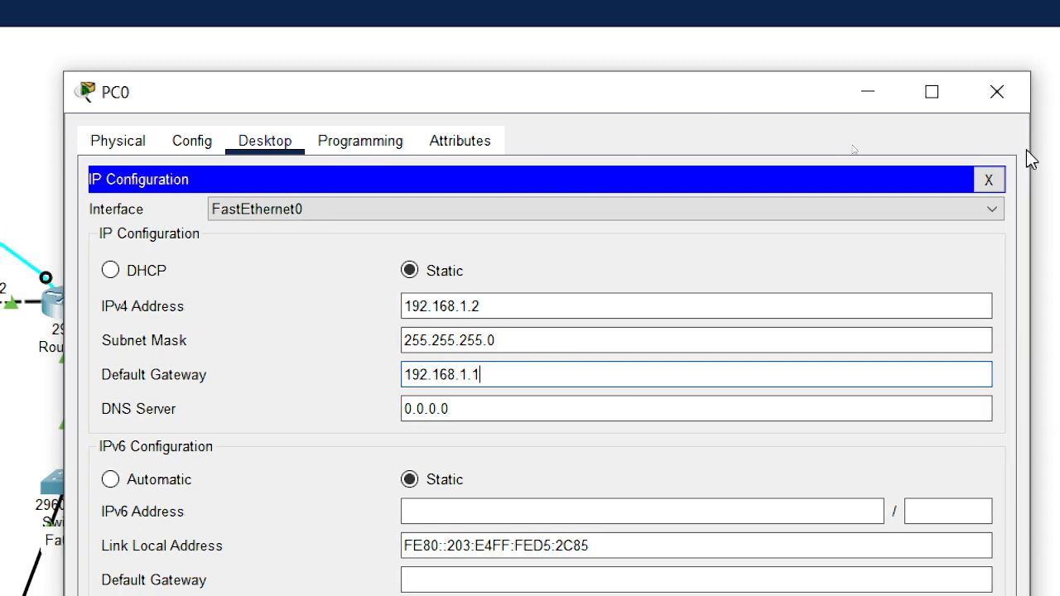
pyautogui.click(924, 180)
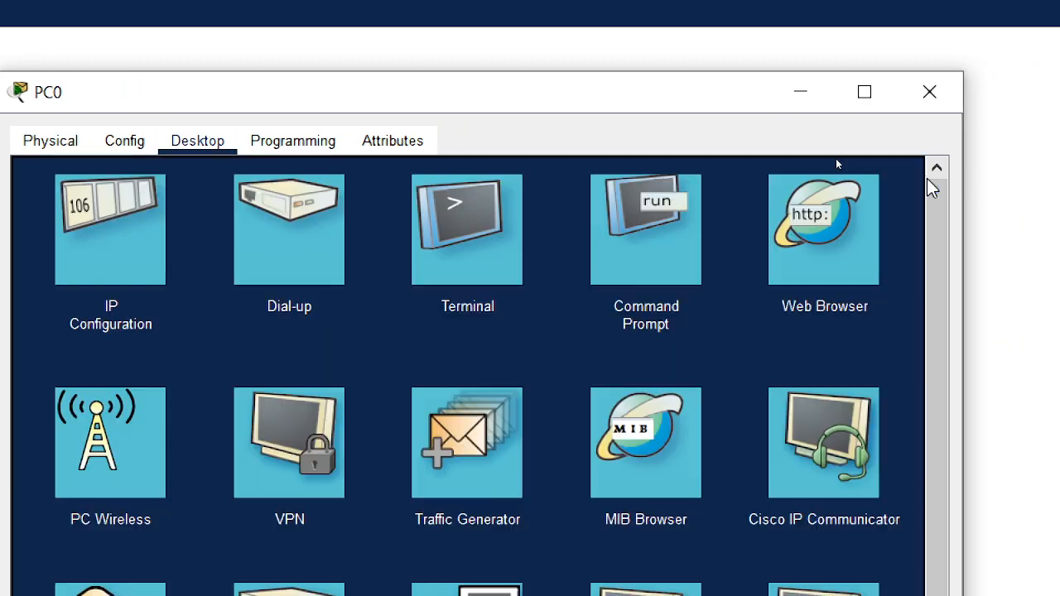
pyautogui.click(931, 93)
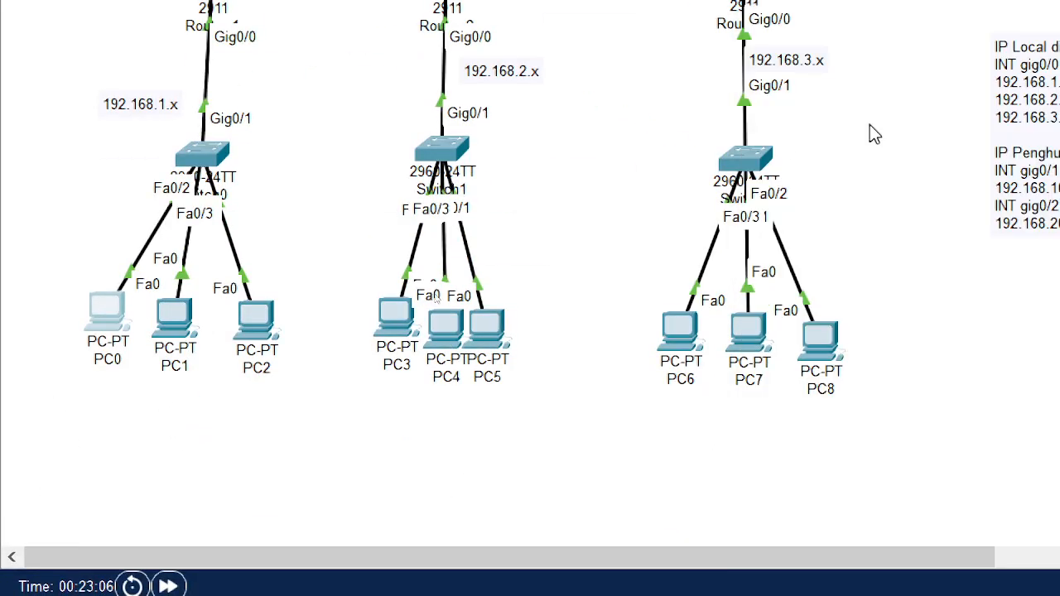
# - Reopen PC0's IP Configuration to check the saved address, mask and gateway, and return to the topology
pyautogui.click(92, 318)
pyautogui.click(613, 116)
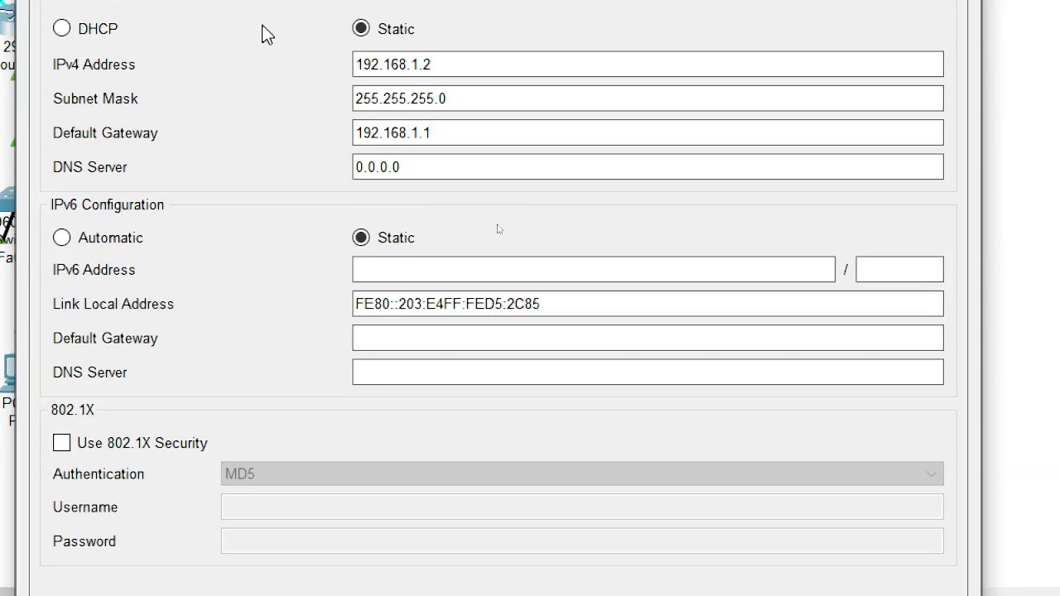
pyautogui.click(511, 99)
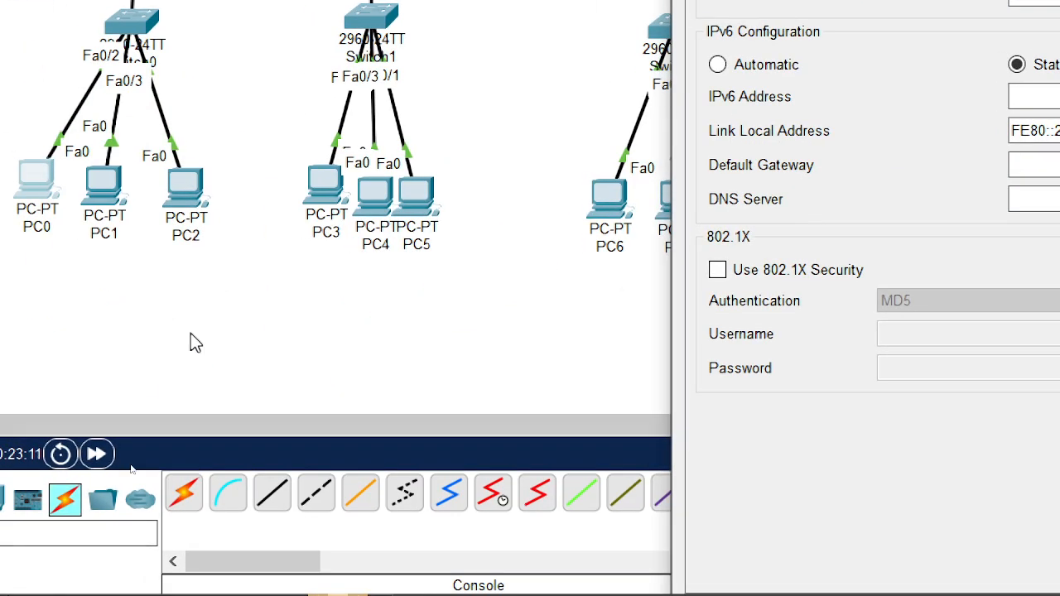
pyautogui.click(190, 333)
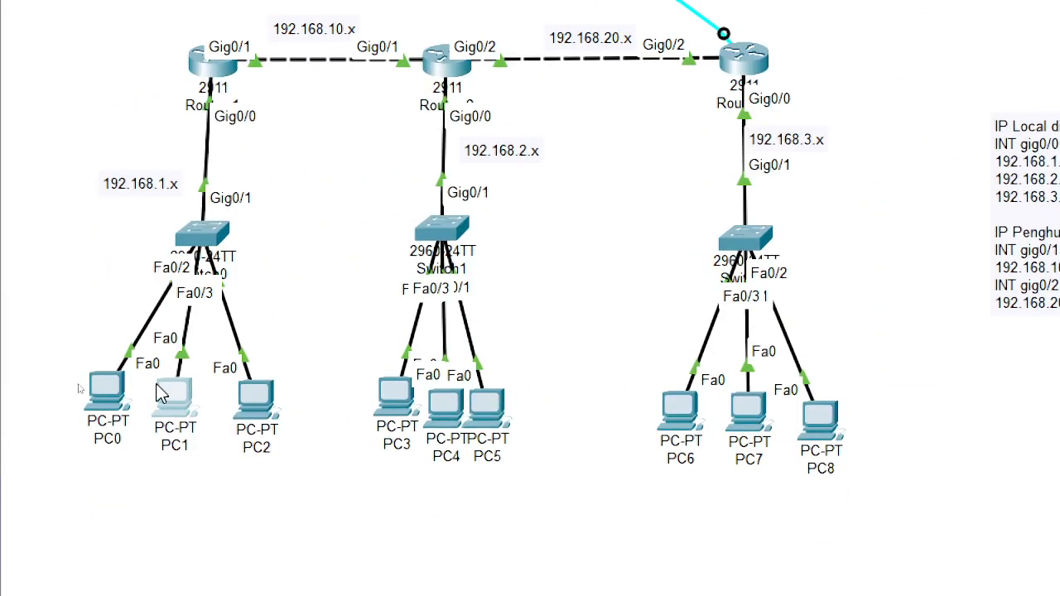
# - Set PC1's static IPv4 address to 192.168.1.3, mask 255.255.255.0 and default gateway 192.168.1.1, and close its window
pyautogui.click(160, 393)
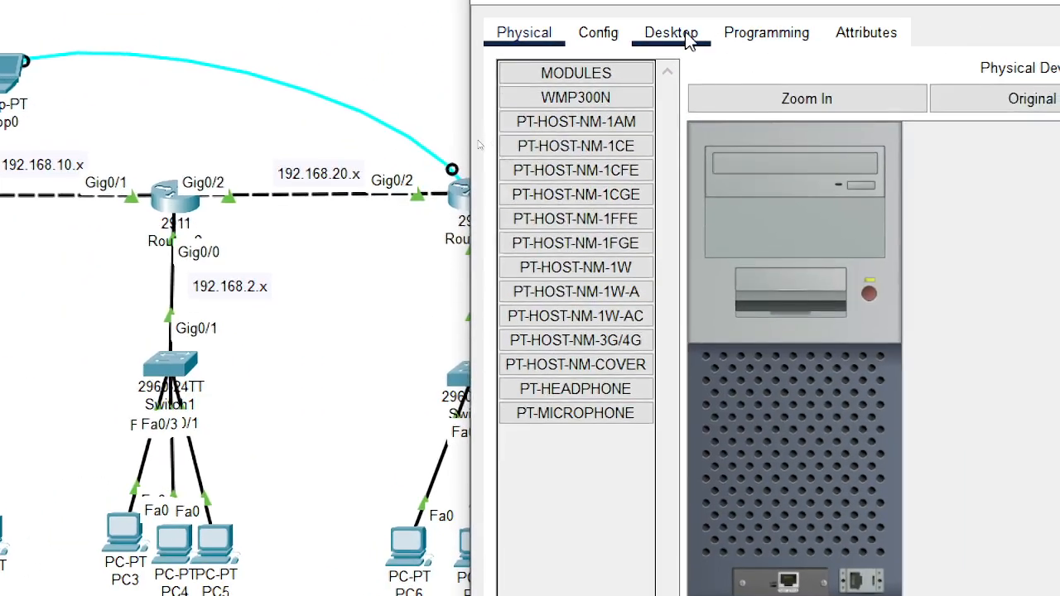
pyautogui.click(932, 0)
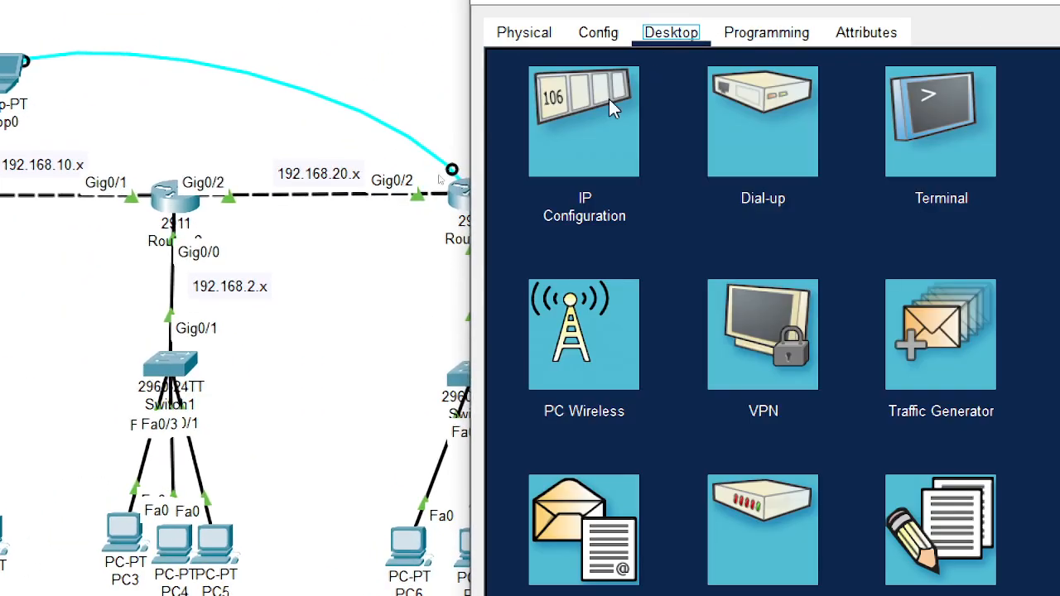
pyautogui.click(611, 106)
pyautogui.click(976, 202)
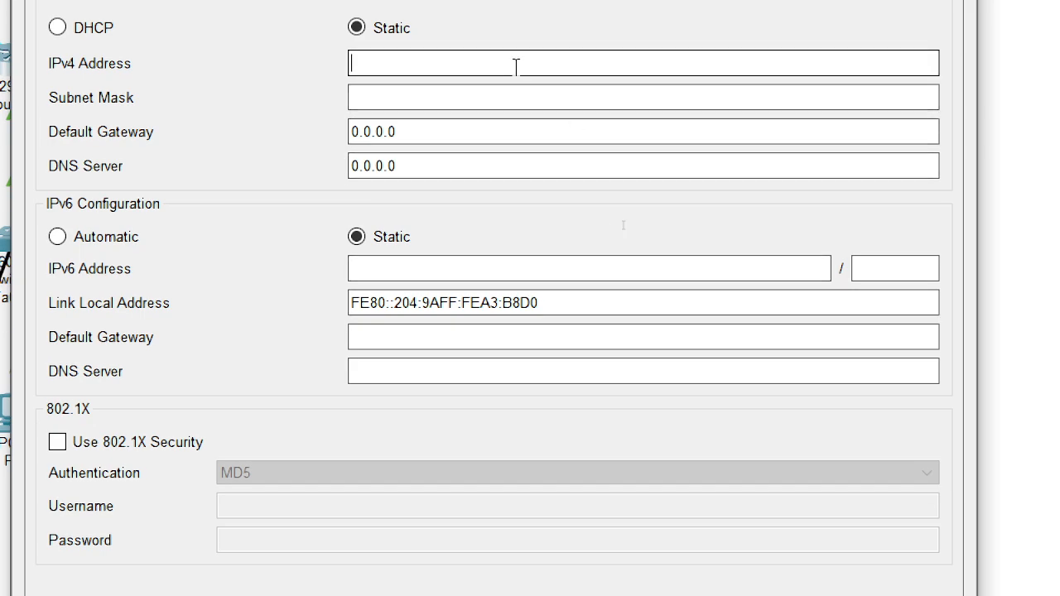
pyautogui.write('192.168.1.2')
pyautogui.press('BackSpace')
pyautogui.write('3')
pyautogui.press('Tab')
pyautogui.press('Tab')
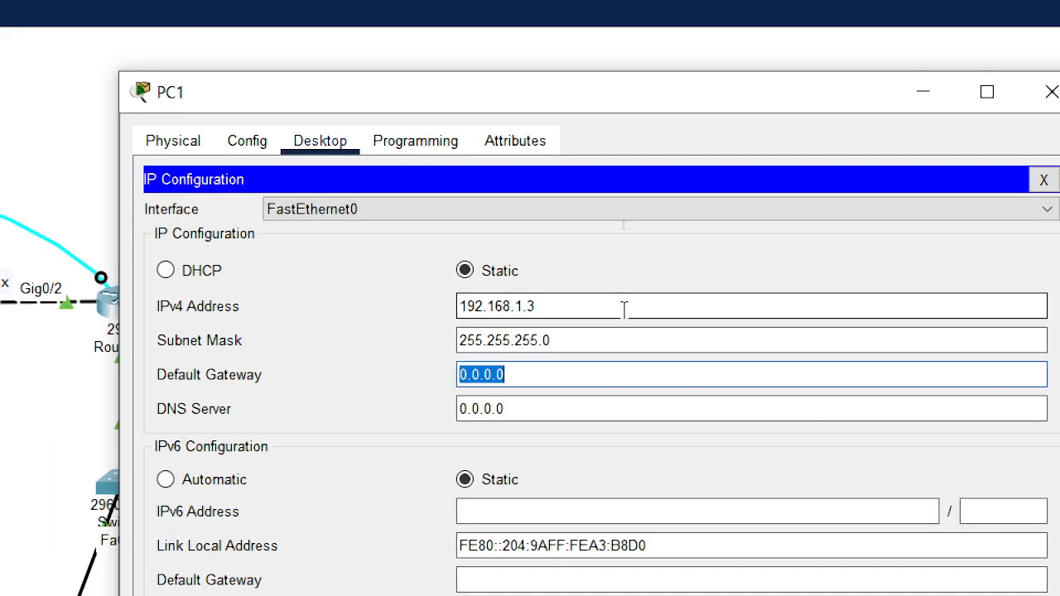
pyautogui.write('192.168.1.2')
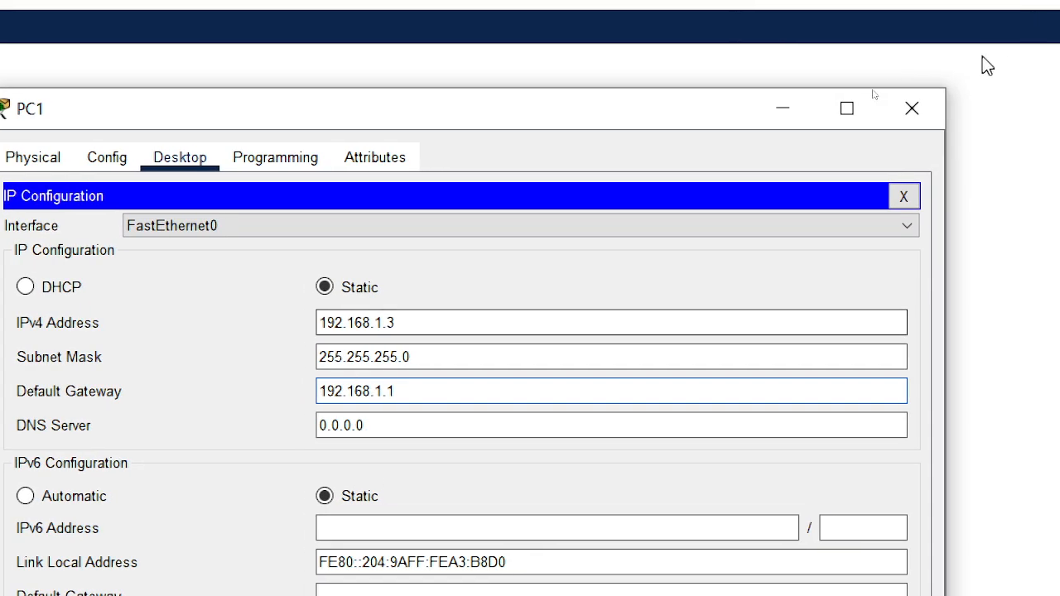
pyautogui.click(1052, 91)
# - Set PC2's static IPv4 address to 192.168.1.4, mask 255.255.255.0 and default gateway 192.168.1.1, and close its window
pyautogui.click(156, 340)
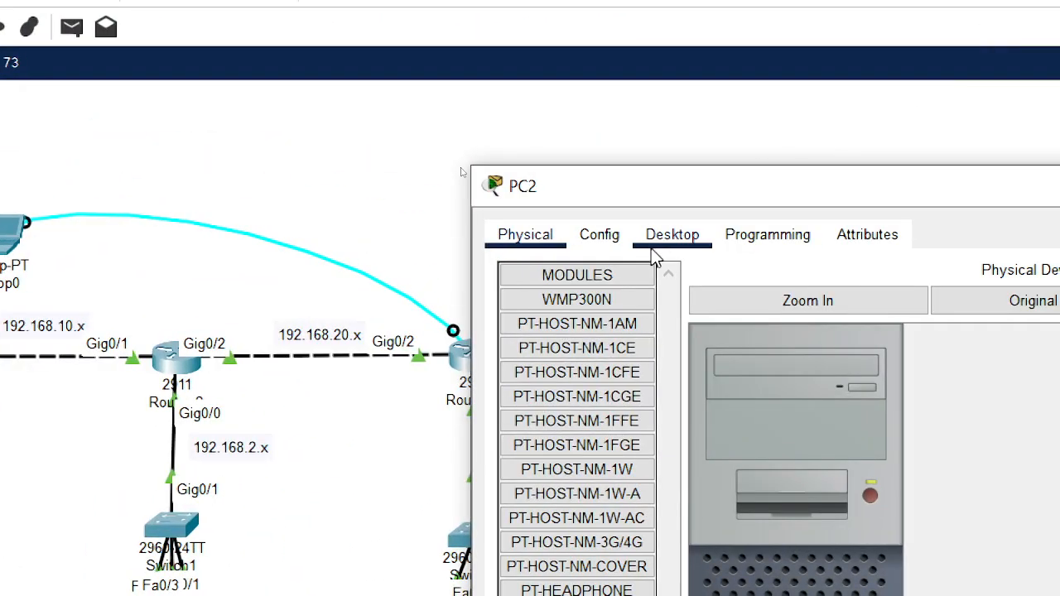
pyautogui.click(654, 251)
pyautogui.click(534, 298)
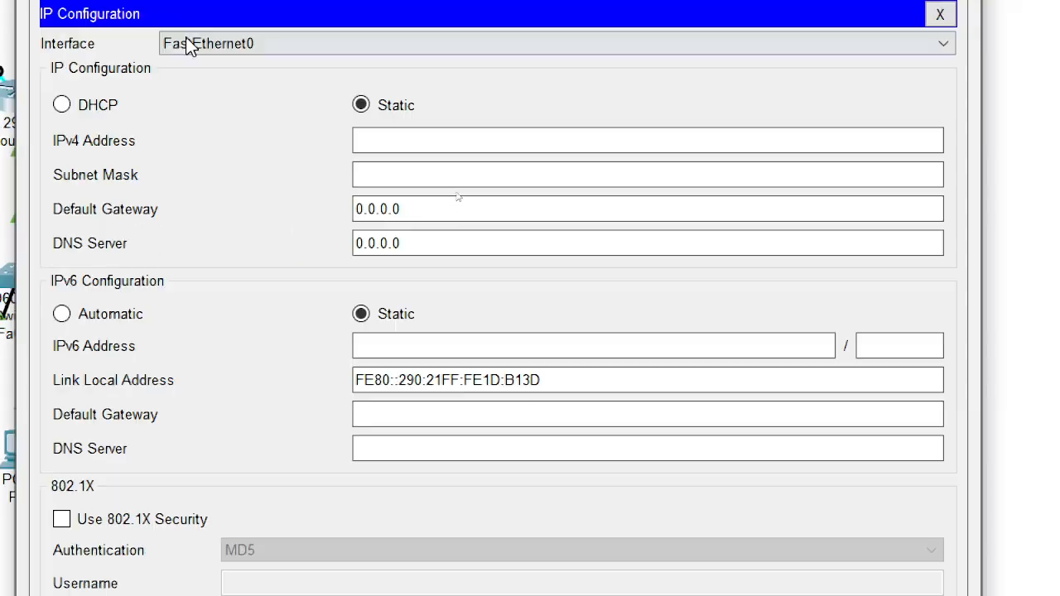
pyautogui.click(356, 224)
pyautogui.write('192.168.1.')
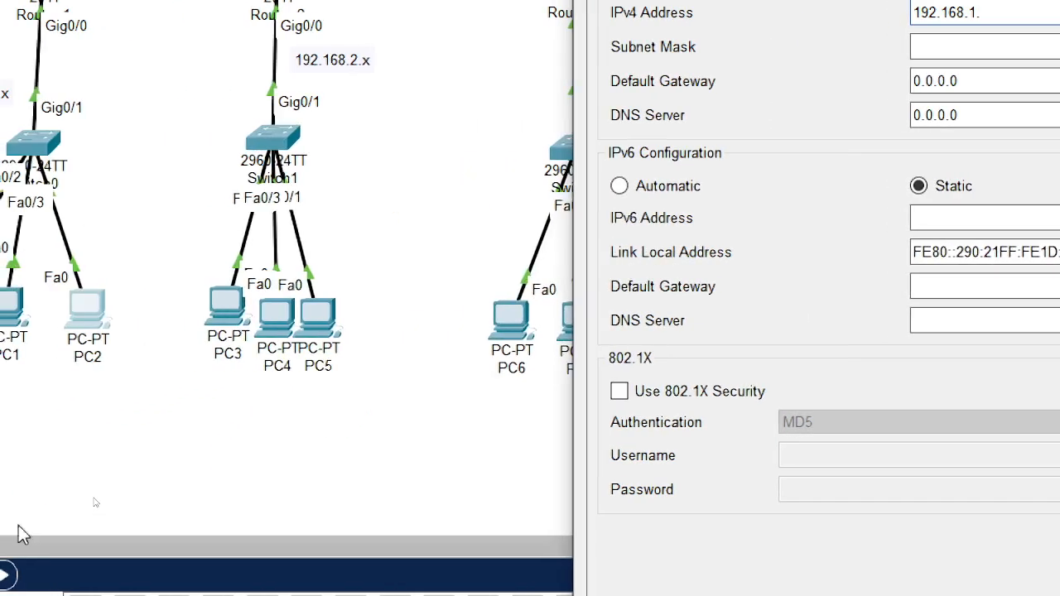
pyautogui.write('4')
pyautogui.press('Tab')
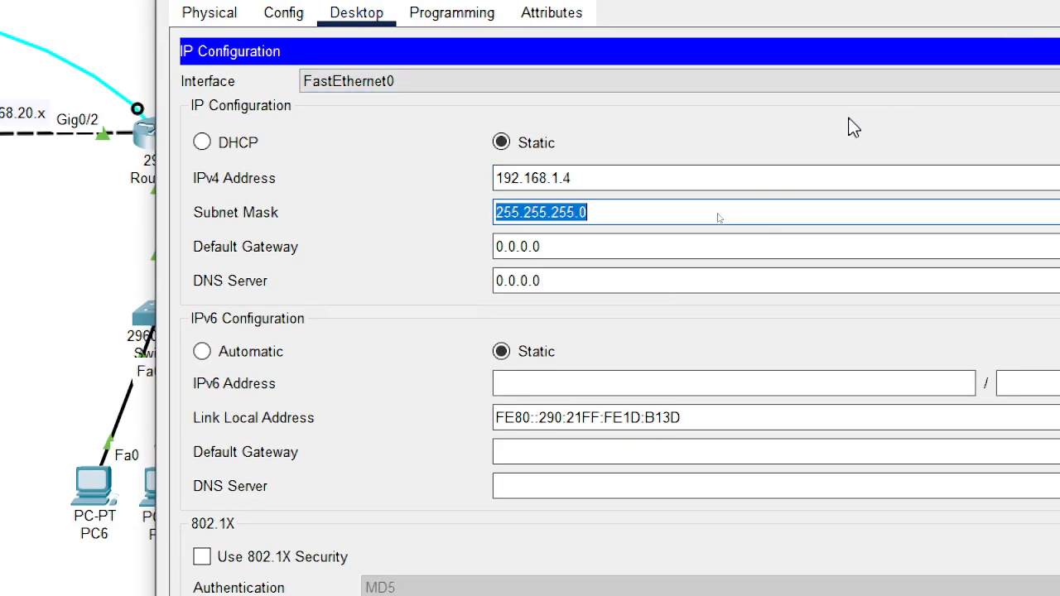
pyautogui.press('Tab')
pyautogui.write('192.168.1.')
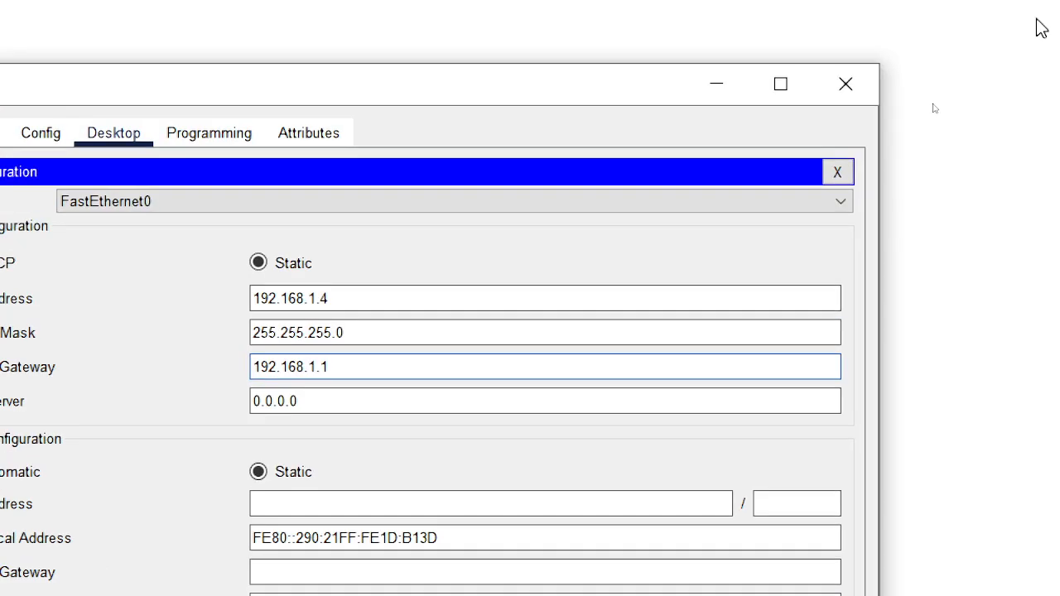
pyautogui.click(846, 86)
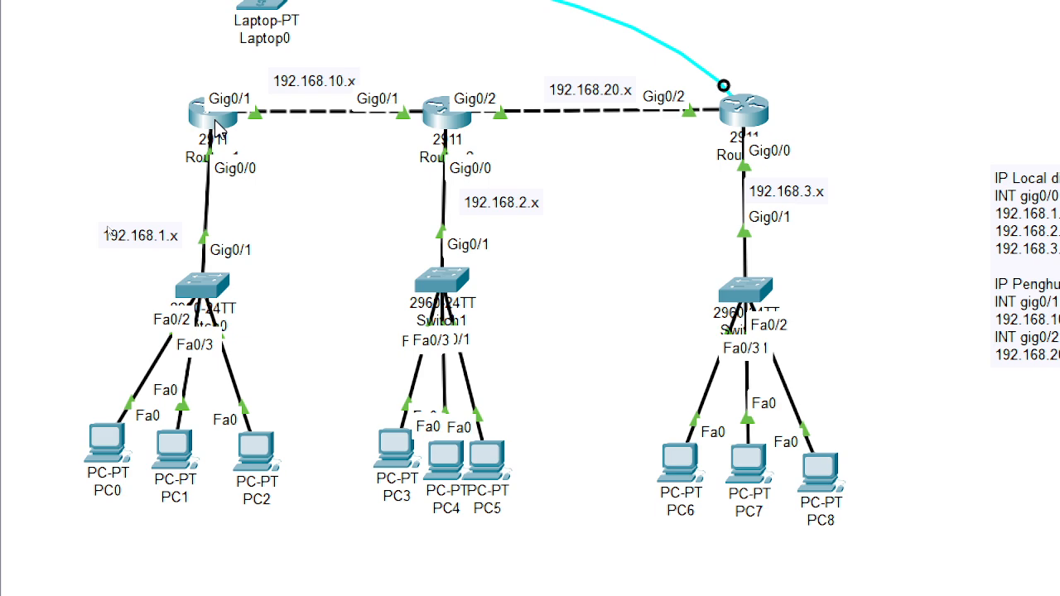
# - Set PC3's static IPv4 address to 192.168.2.2, mask 255.255.255.0 and default gateway 192.168.2.1, and close its window
pyautogui.moveTo(216, 121)
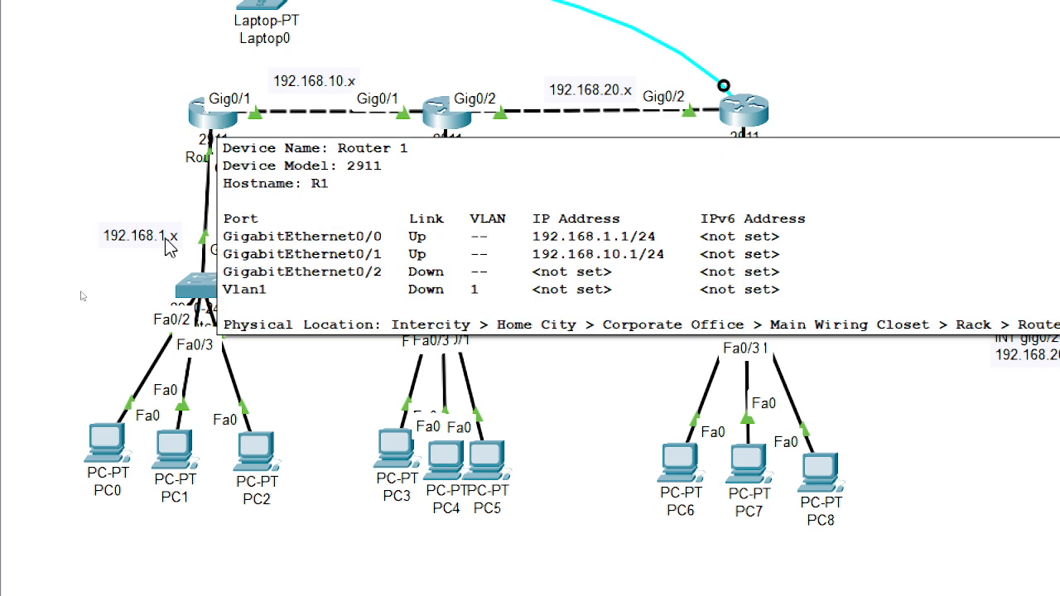
pyautogui.moveTo(108, 461)
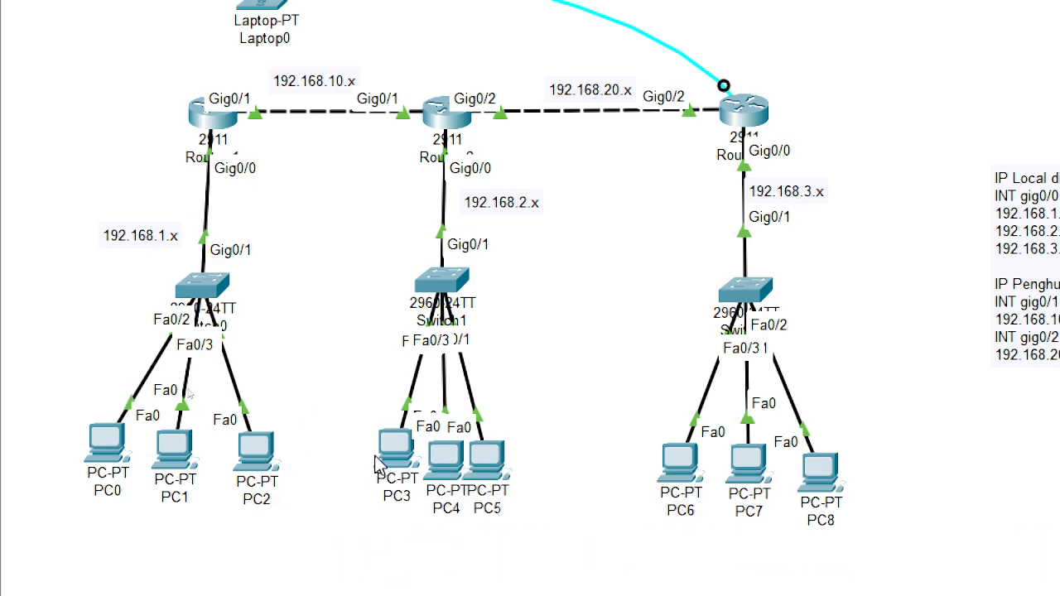
pyautogui.click(397, 488)
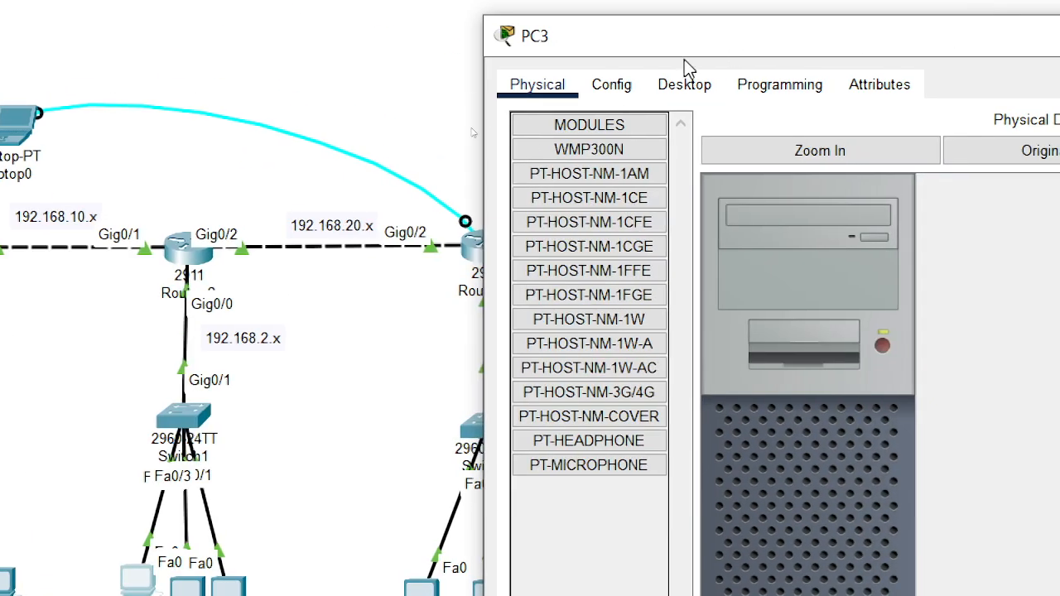
pyautogui.click(684, 85)
pyautogui.click(571, 169)
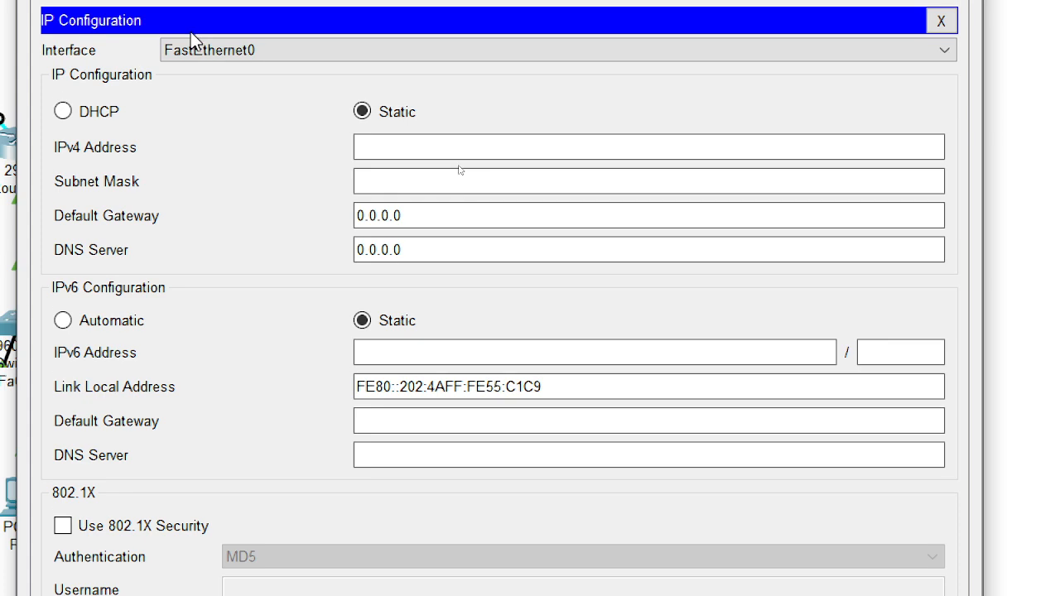
pyautogui.click(405, 149)
pyautogui.write('1')
pyautogui.write('92.168.2')
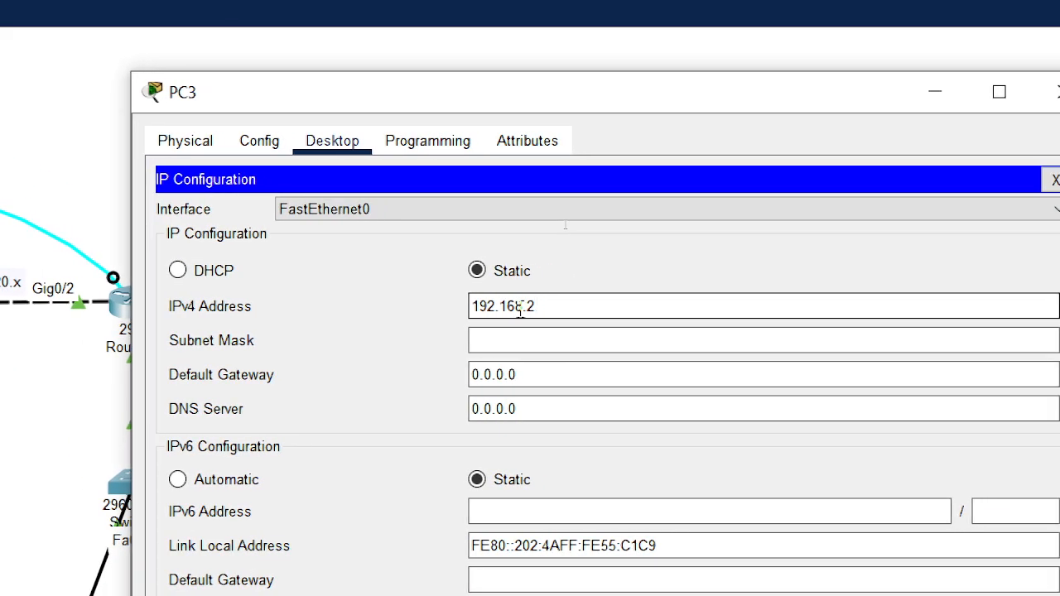
pyautogui.write('.2')
pyautogui.hotkey('ctrl', 'a')
pyautogui.hotkey('ctrl', 'c')
pyautogui.press('Tab')
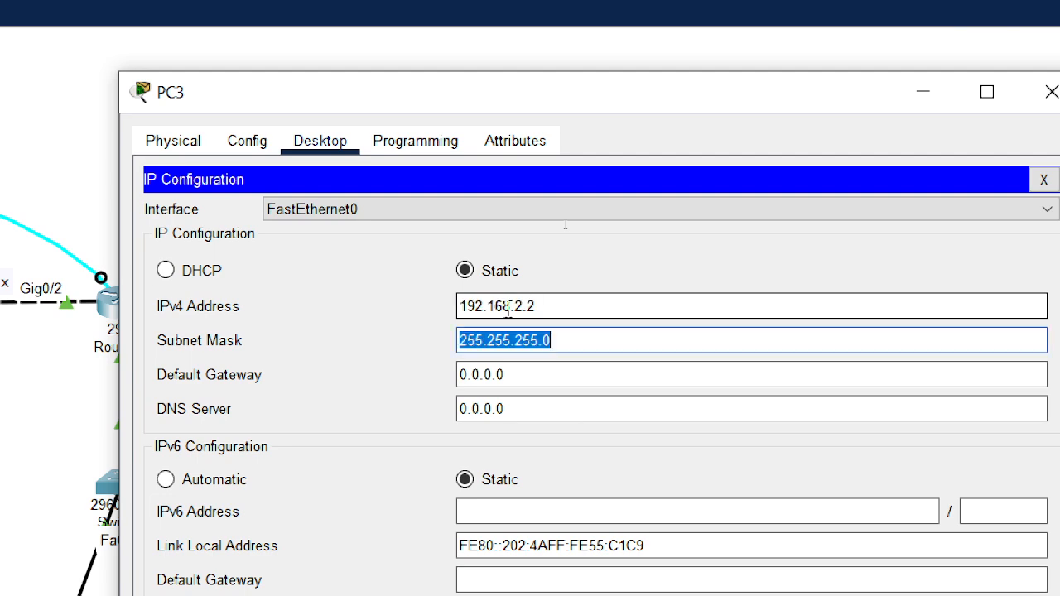
pyautogui.press('Tab')
pyautogui.hotkey('ctrl', 'v')
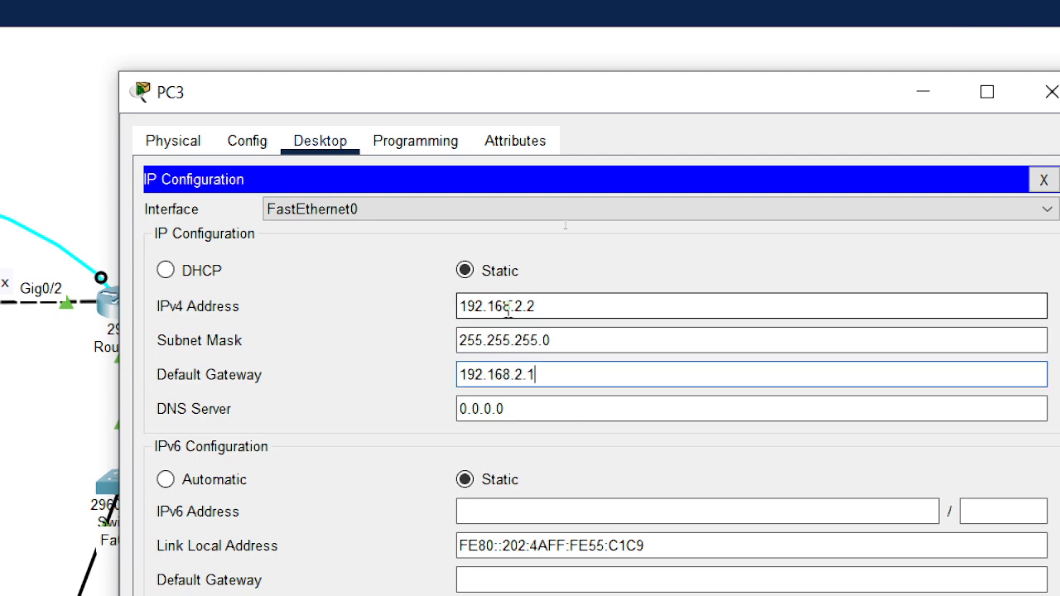
pyautogui.click(1051, 92)
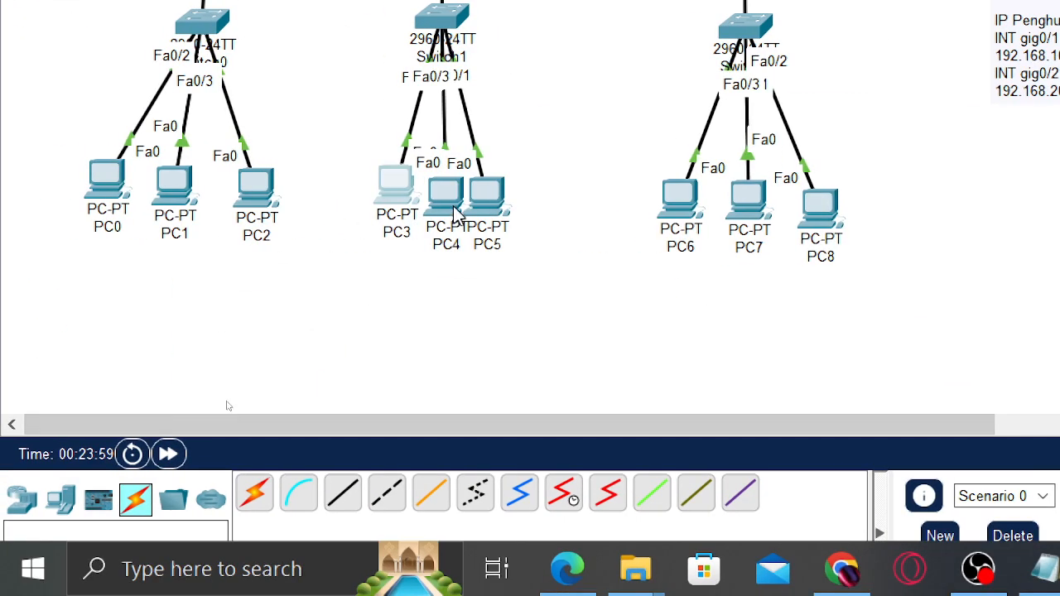
# - Set PC4's static IPv4 address to 192.168.2.3, mask 255.255.255.0 and default gateway 192.168.2.1, and close its window
pyautogui.click(454, 213)
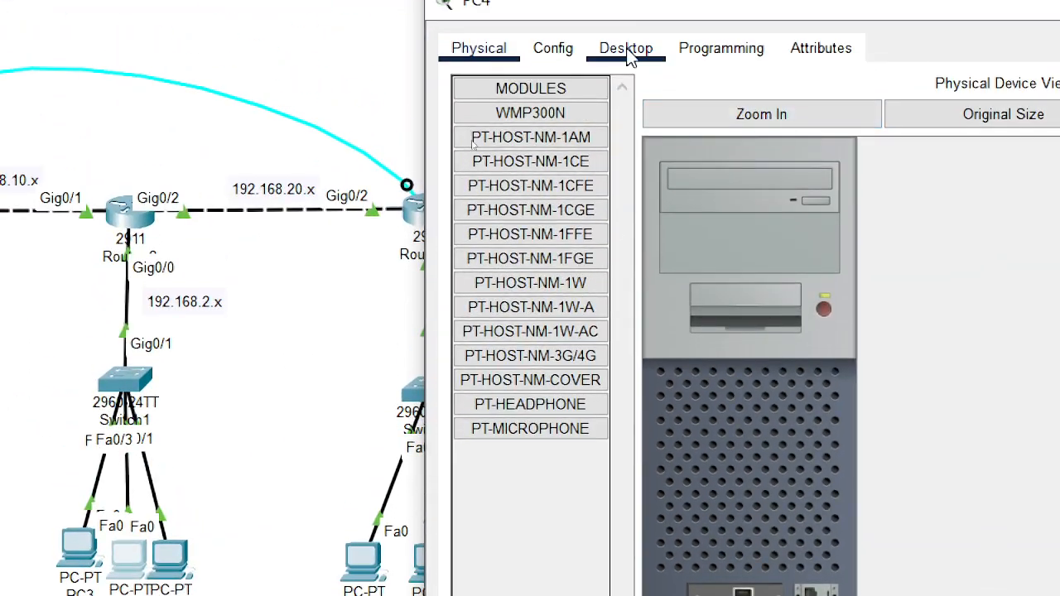
pyautogui.click(627, 52)
pyautogui.click(549, 170)
pyautogui.click(492, 60)
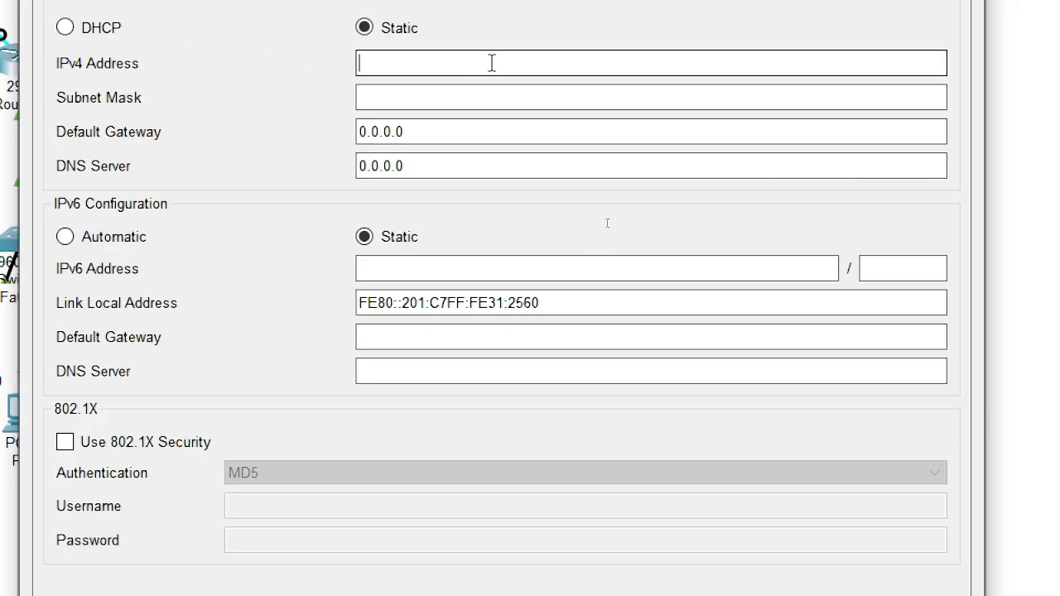
pyautogui.write('192.168.2.2')
pyautogui.press('BackSpace')
pyautogui.write('3')
pyautogui.press('Tab')
pyautogui.press('Tab')
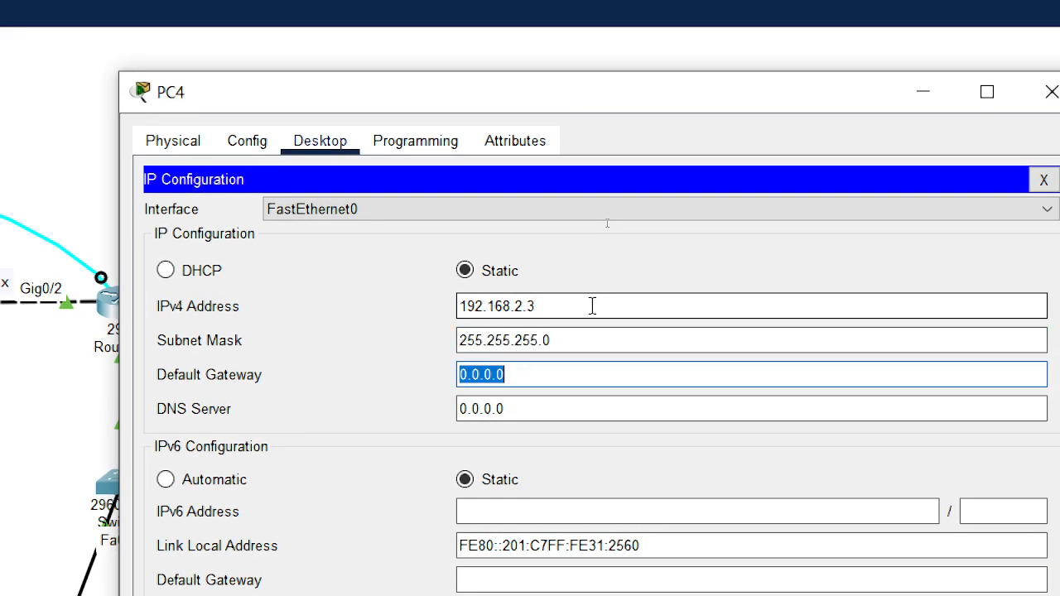
pyautogui.write('192.168.2.2')
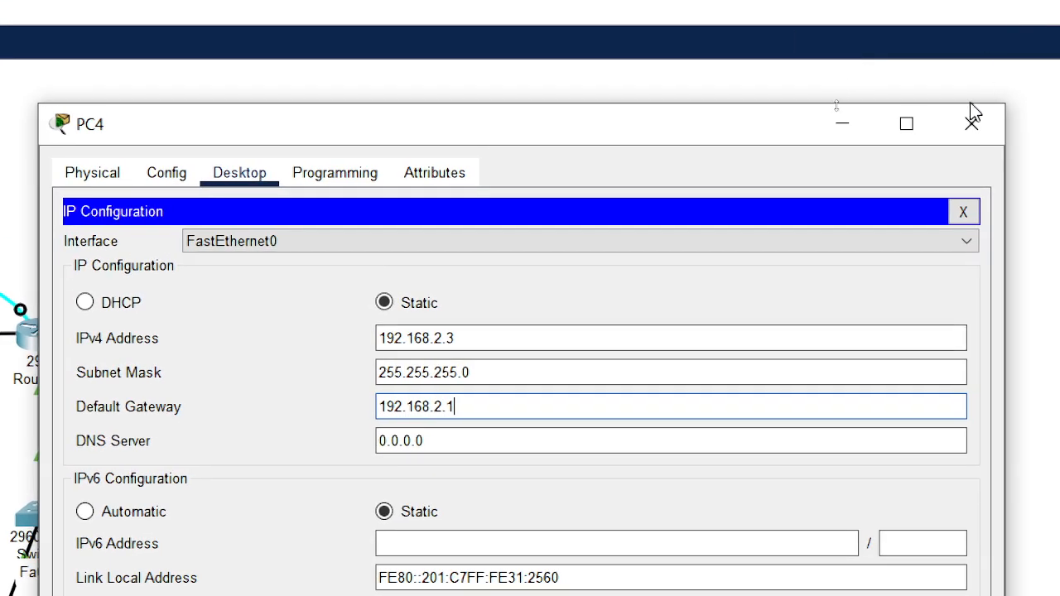
pyautogui.click(1052, 91)
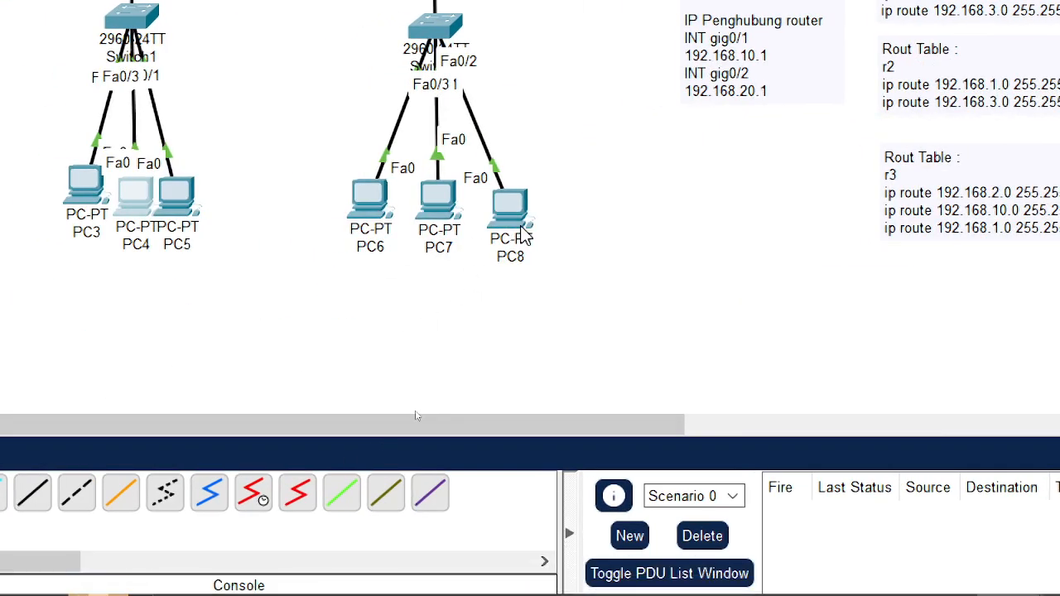
pyautogui.click(520, 238)
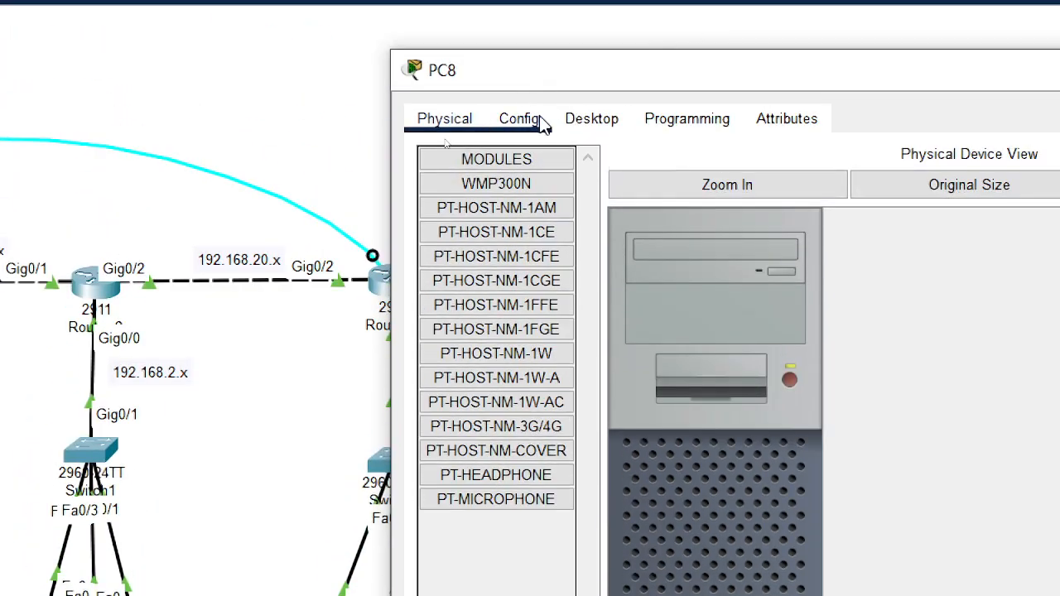
pyautogui.click(591, 118)
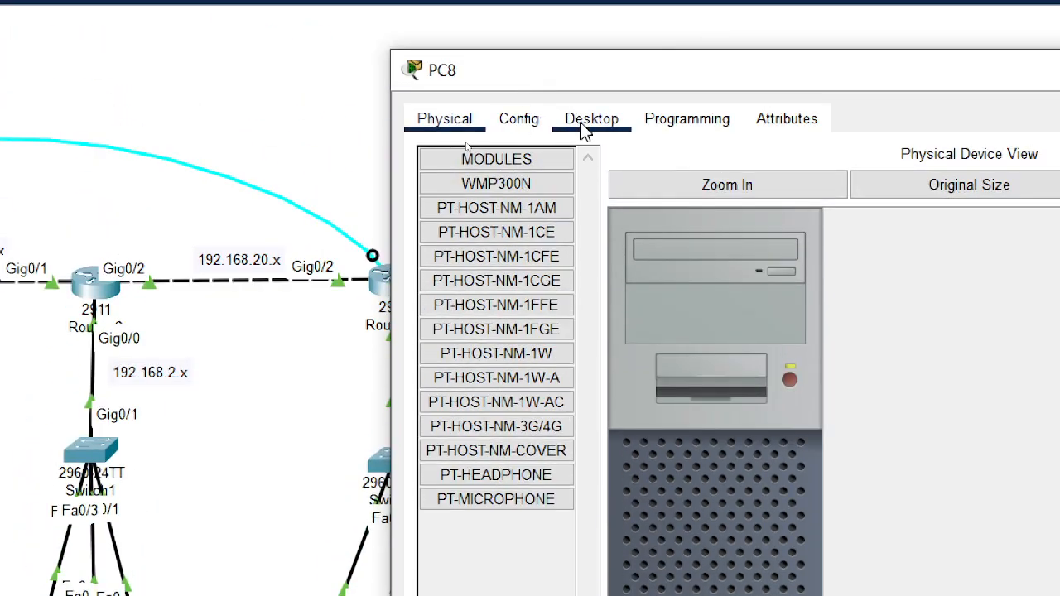
pyautogui.click(521, 199)
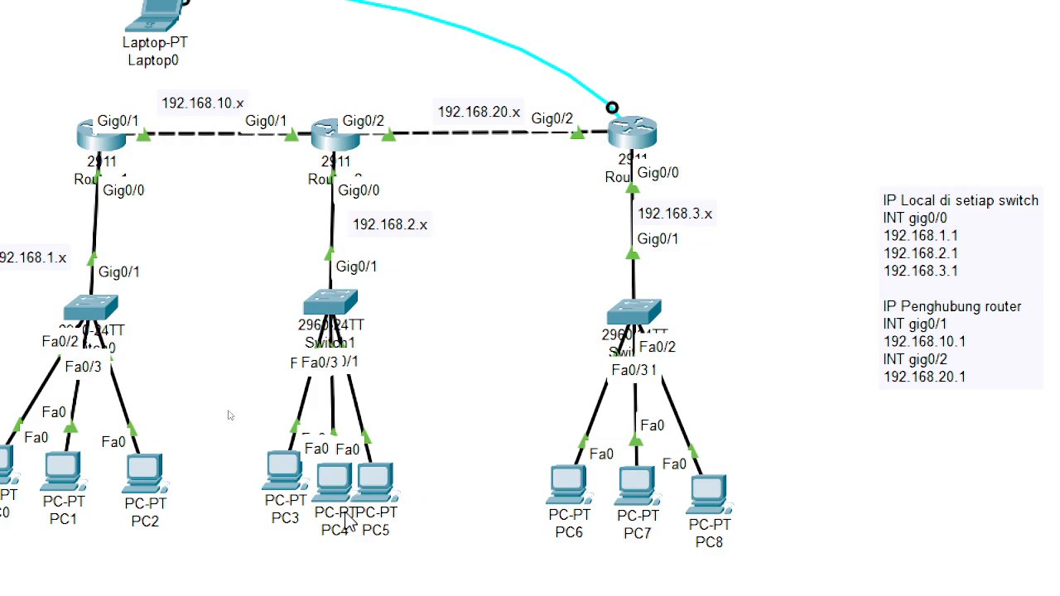
# - Reopen PC4's IP Configuration to check its address settings, and return to the topology
pyautogui.click(347, 502)
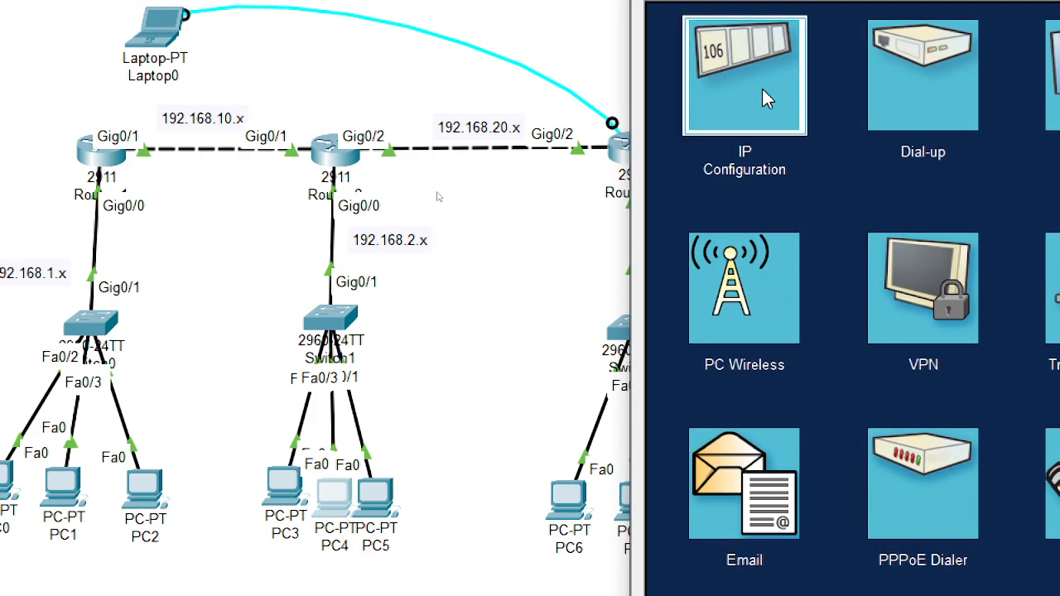
pyautogui.click(762, 99)
pyautogui.click(1018, 31)
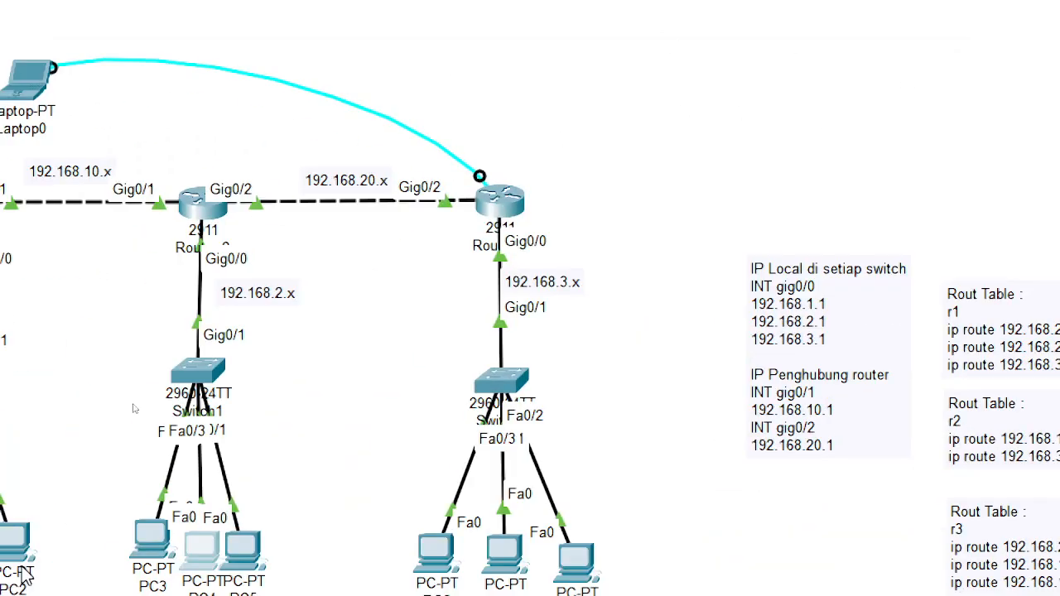
# - Set PC5's static IPv4 address to 192.168.2.4, mask 255.255.255.0 and default gateway 192.168.2.1, and close its window
pyautogui.click(266, 463)
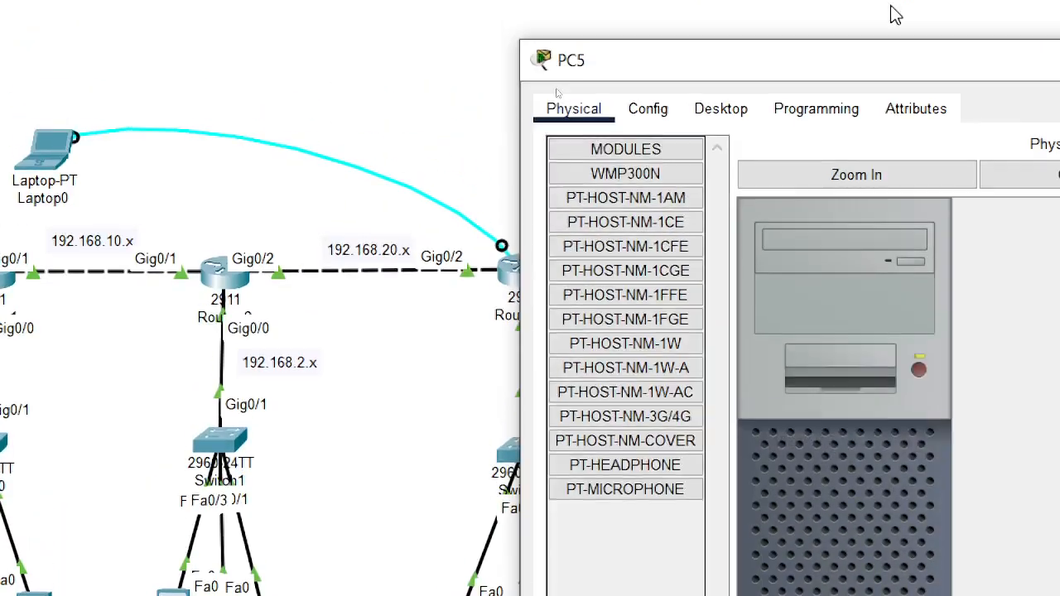
pyautogui.click(647, 137)
pyautogui.click(721, 134)
pyautogui.click(632, 213)
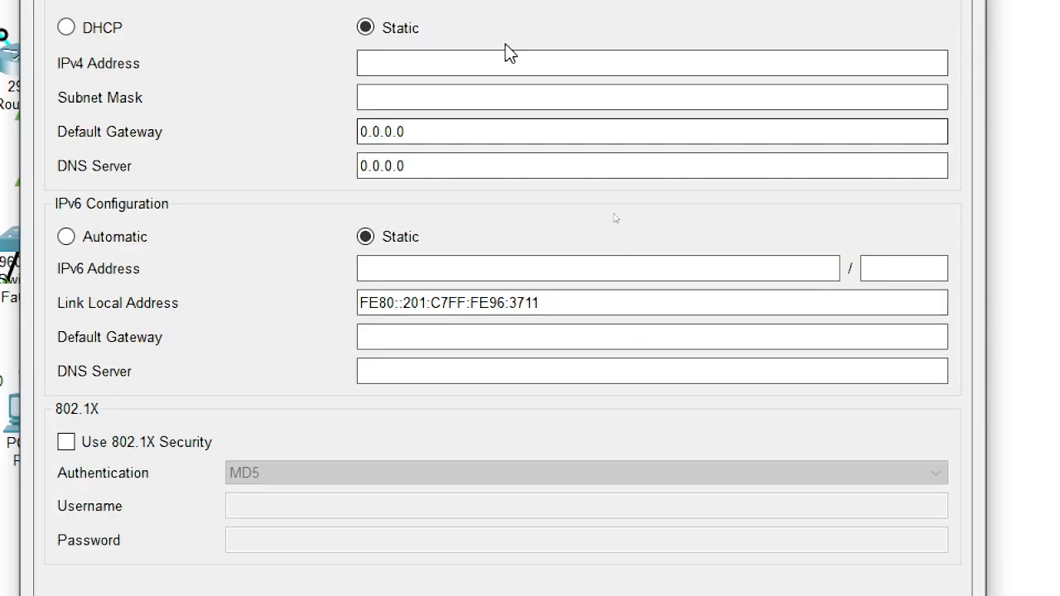
pyautogui.click(505, 57)
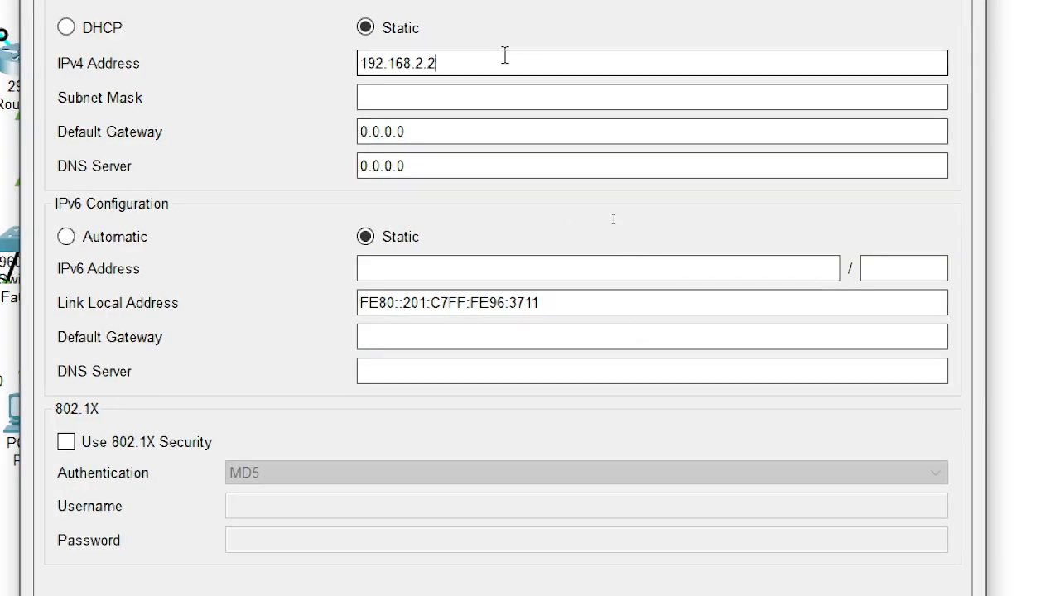
pyautogui.write('192.168.2.2')
pyautogui.press('BackSpace')
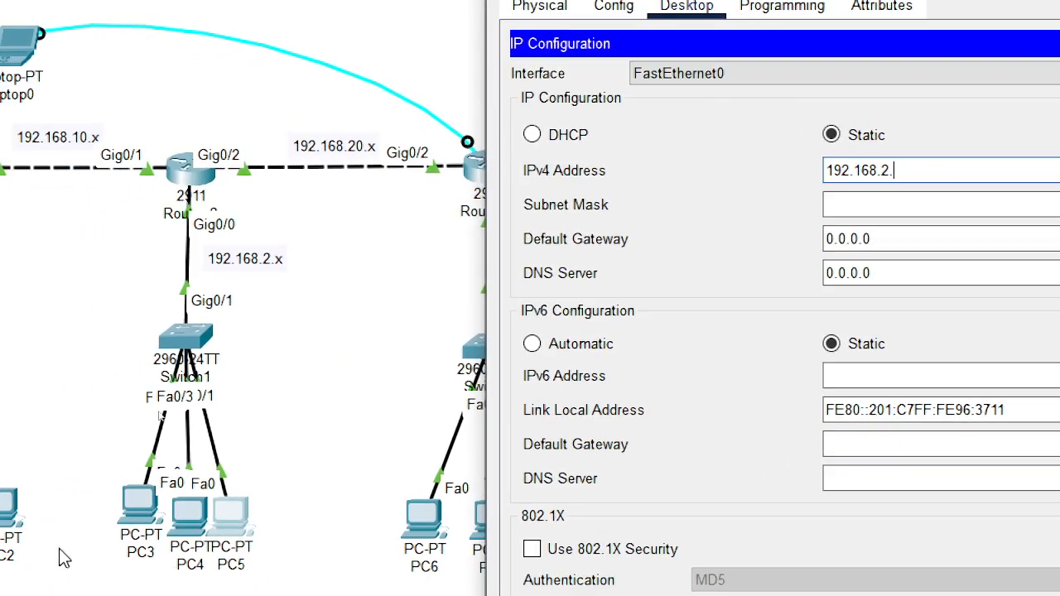
pyautogui.press('Tab')
pyautogui.press('Tab')
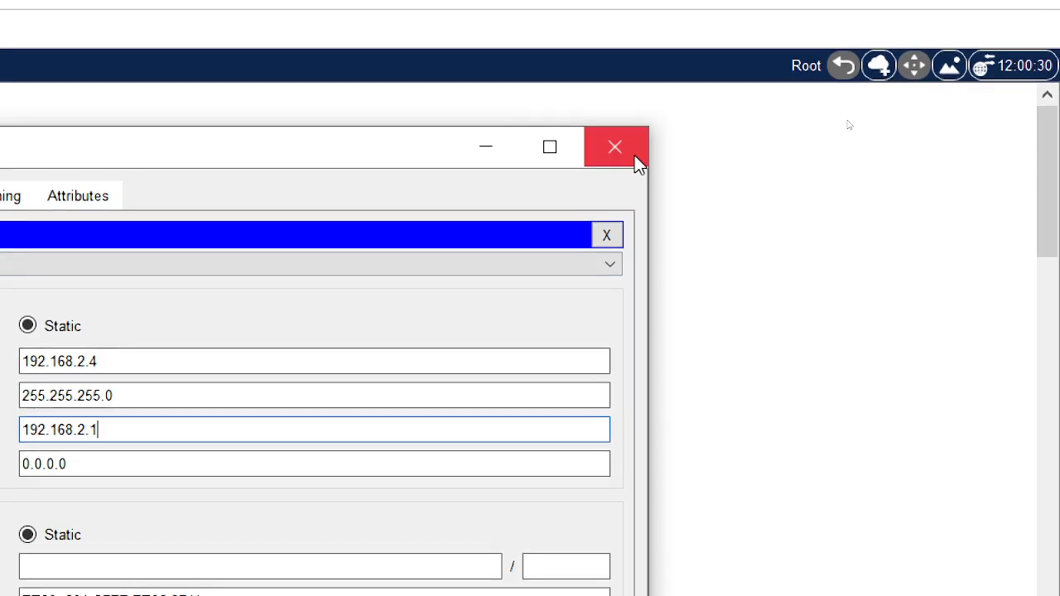
pyautogui.click(1054, 90)
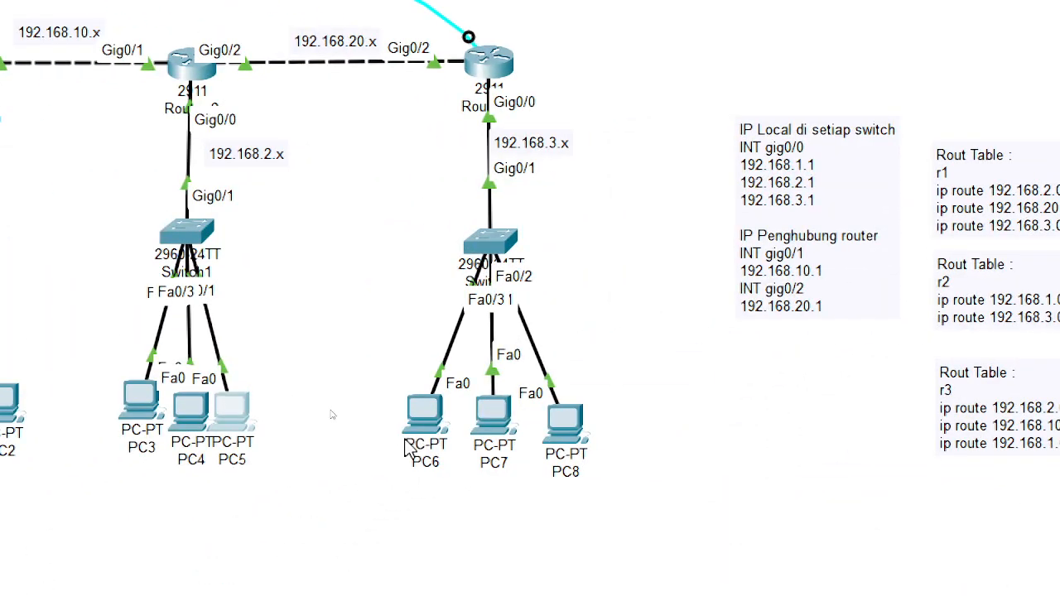
# - Set PC6's static IPv4 address to 192.168.3.2, mask 255.255.255.0 and default gateway 192.168.3.1, and close its window
pyautogui.click(408, 448)
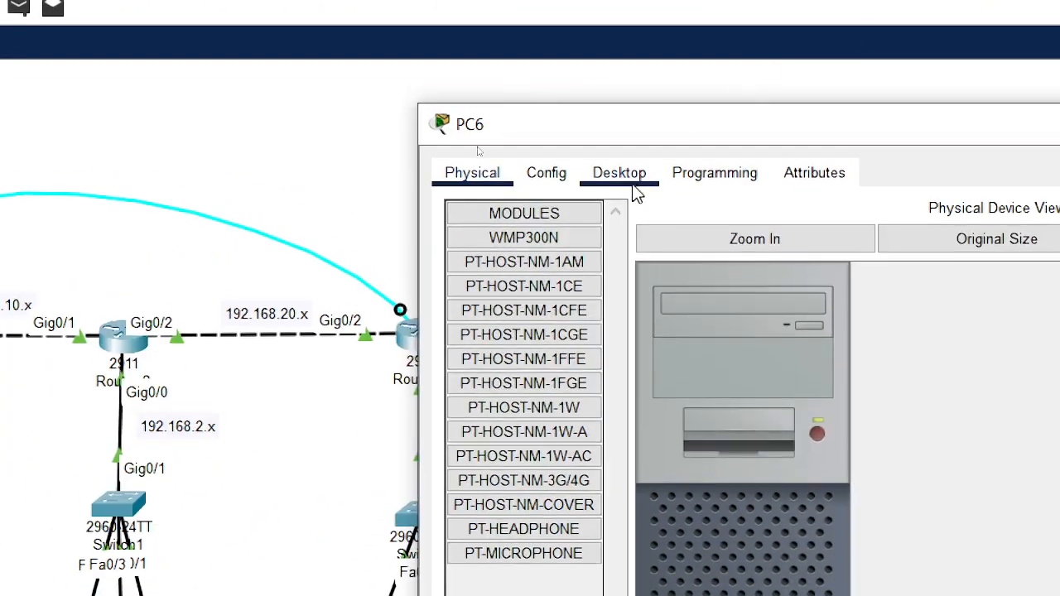
pyautogui.click(620, 173)
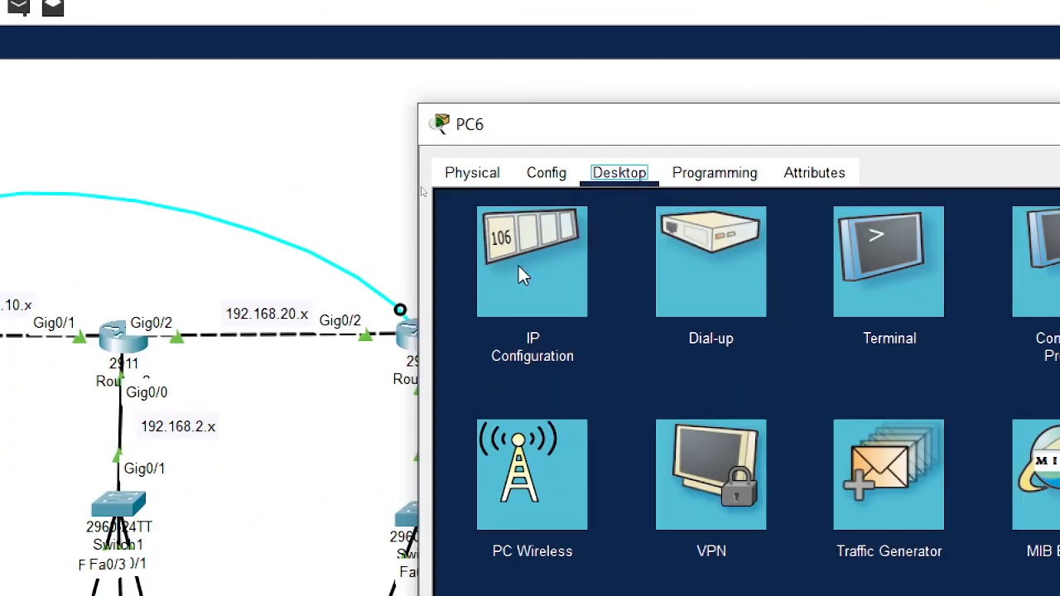
pyautogui.click(519, 266)
pyautogui.click(535, 66)
pyautogui.write('192.168.2.2')
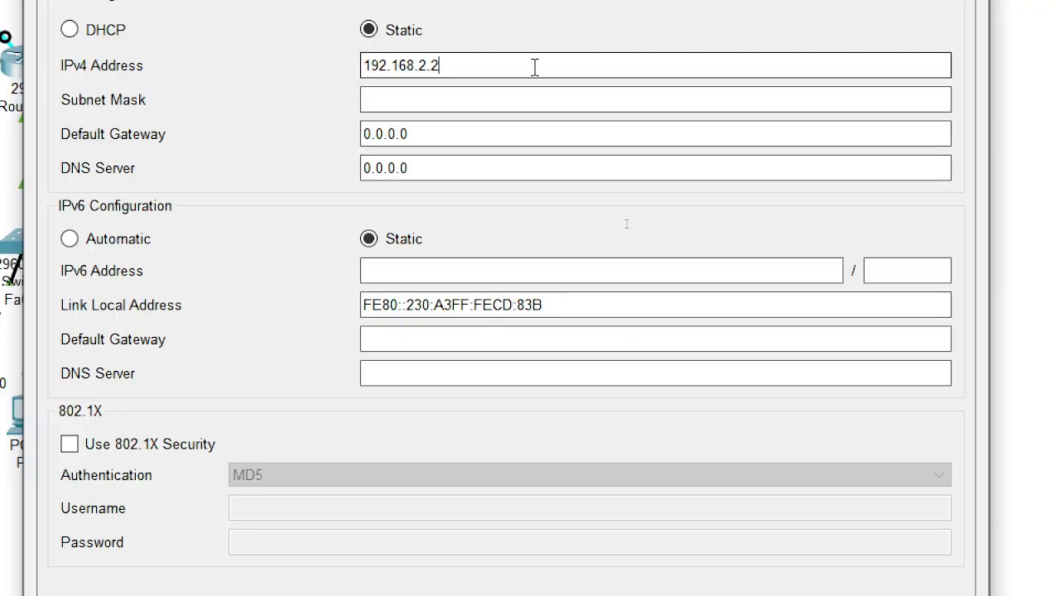
pyautogui.press('BackSpace')
pyautogui.press('BackSpace')
pyautogui.press('BackSpace')
pyautogui.write('3.2')
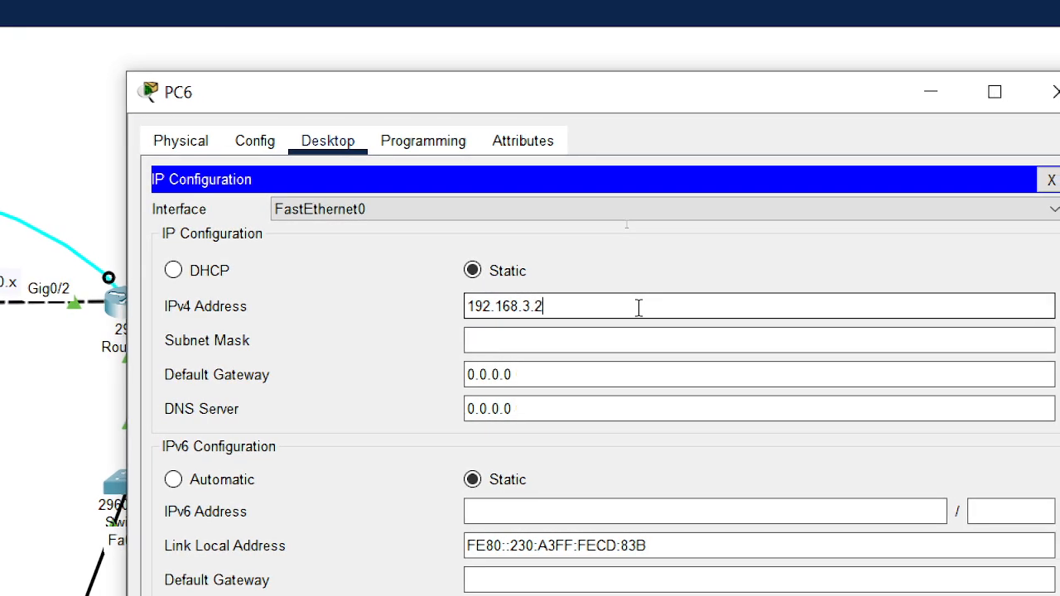
pyautogui.press('Tab')
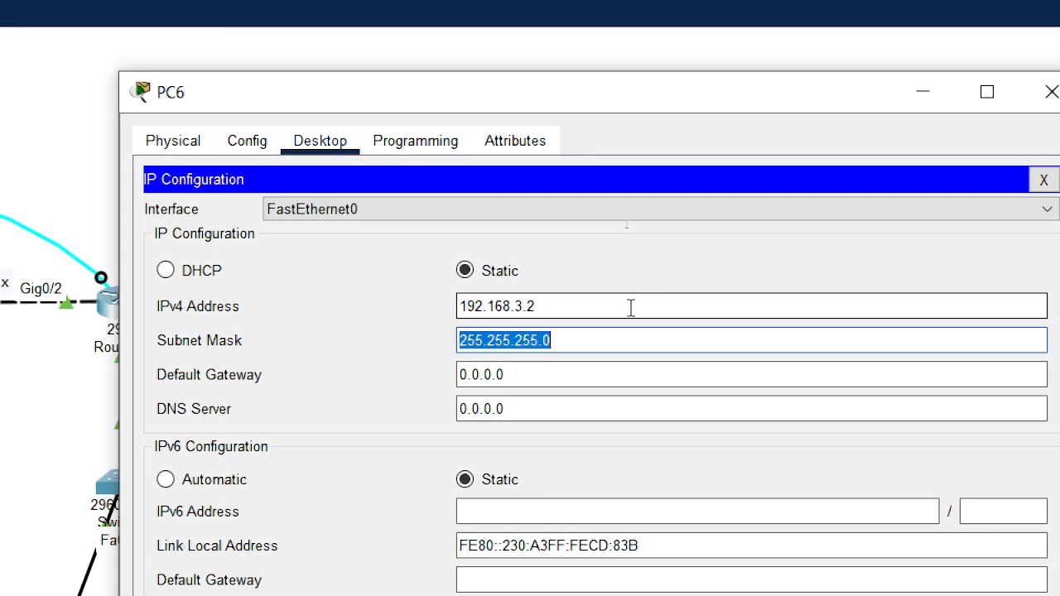
pyautogui.press('Tab')
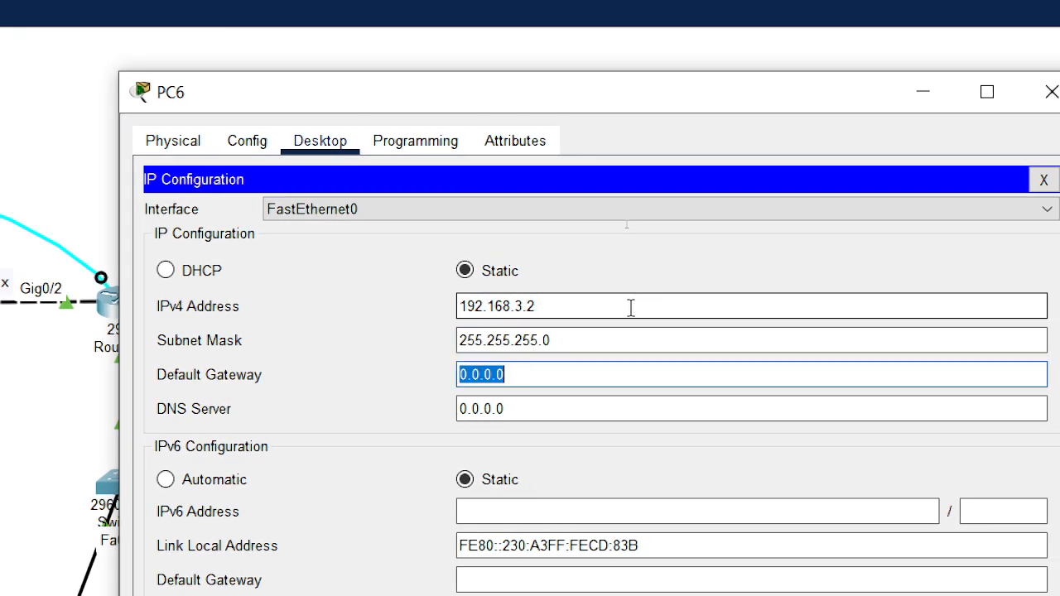
pyautogui.write('192.168.2.2')
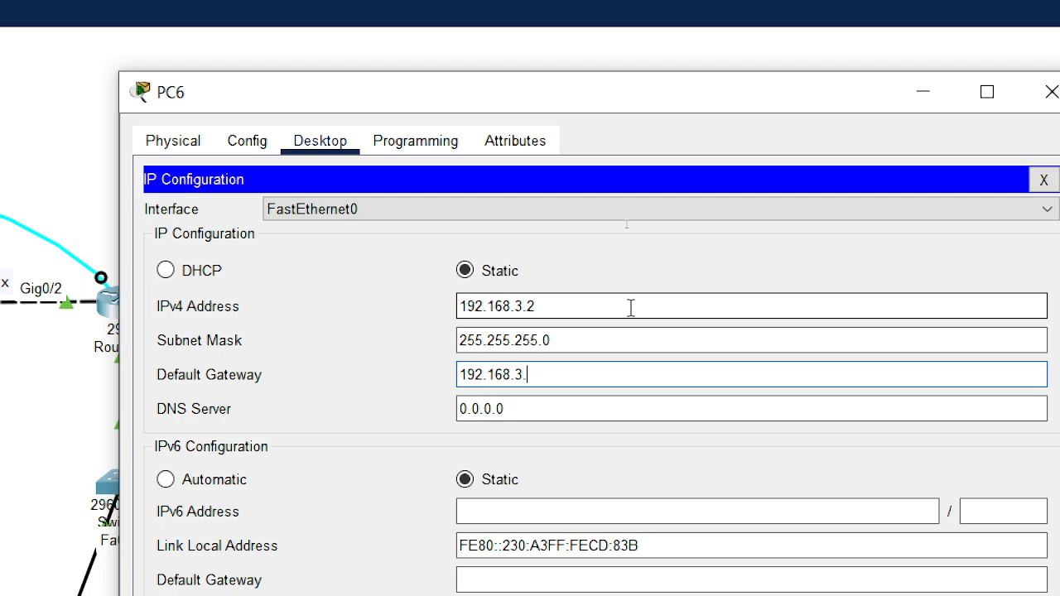
pyautogui.hotkey('ctrl', 'a')
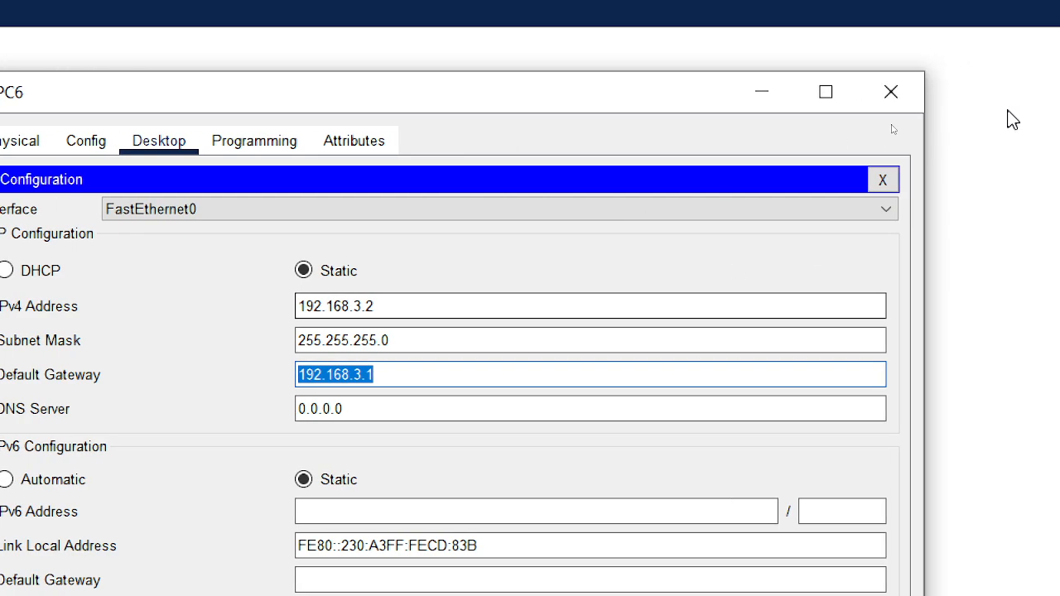
pyautogui.click(1052, 92)
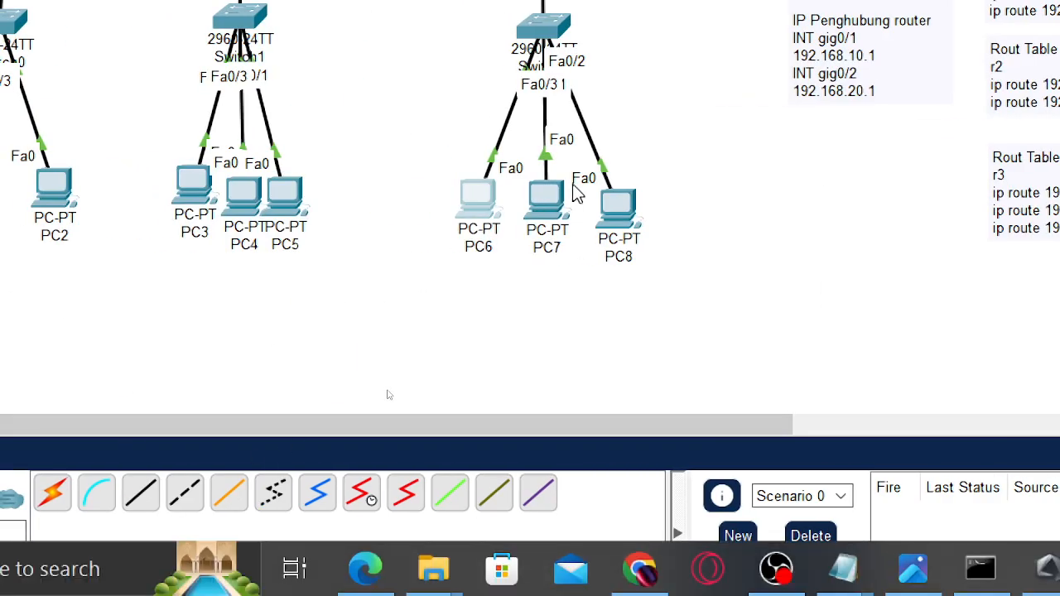
# - Set PC7's static IPv4 address to 192.168.3.3, mask 255.255.255.0 and default gateway 192.168.3.1, and close its window
pyautogui.click(545, 197)
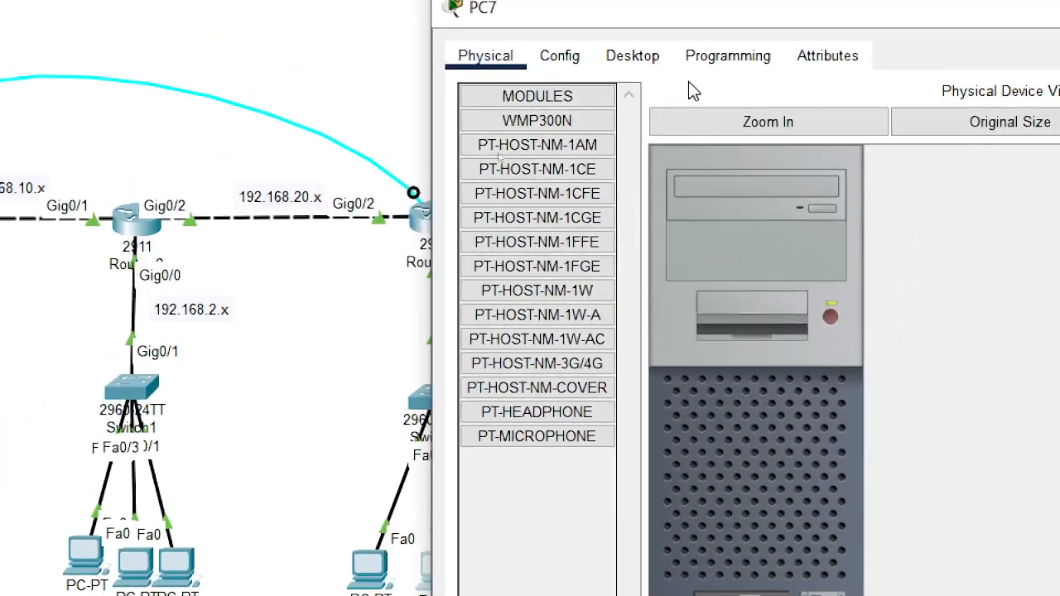
pyautogui.click(633, 58)
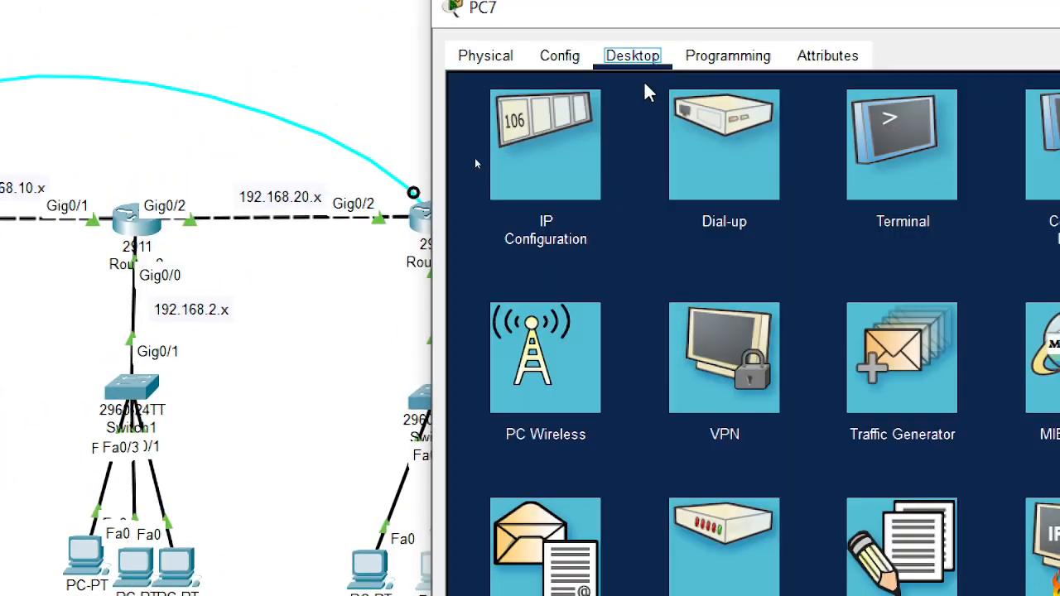
pyautogui.click(539, 143)
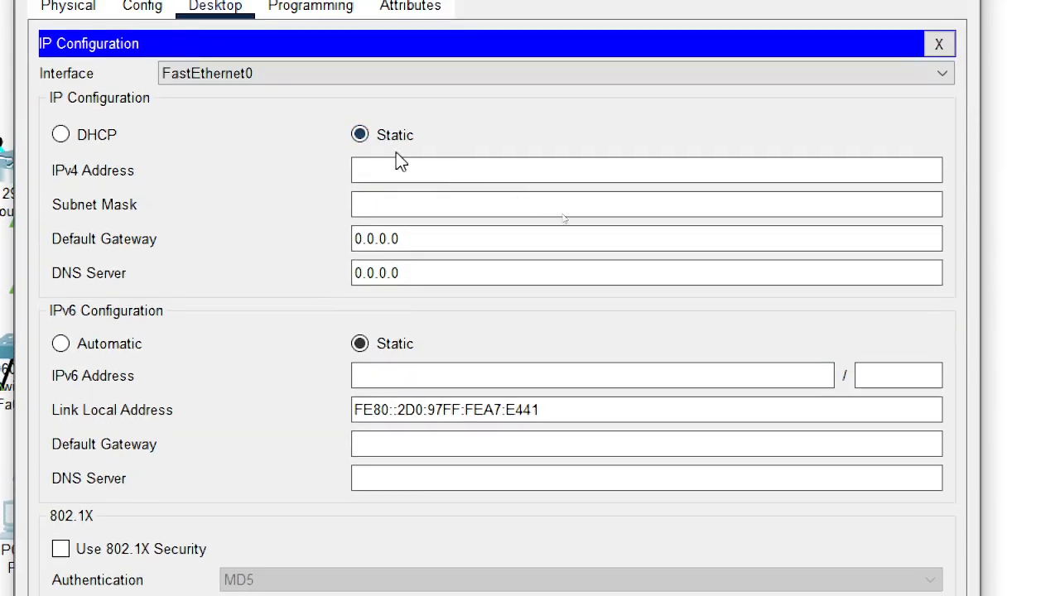
pyautogui.click(416, 171)
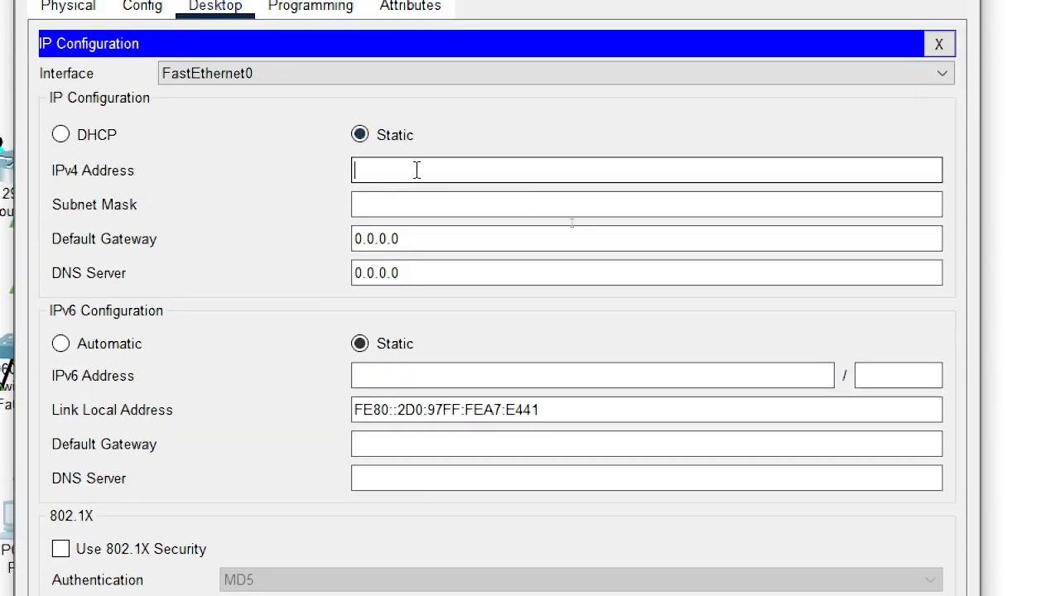
pyautogui.write('192.168.3.1')
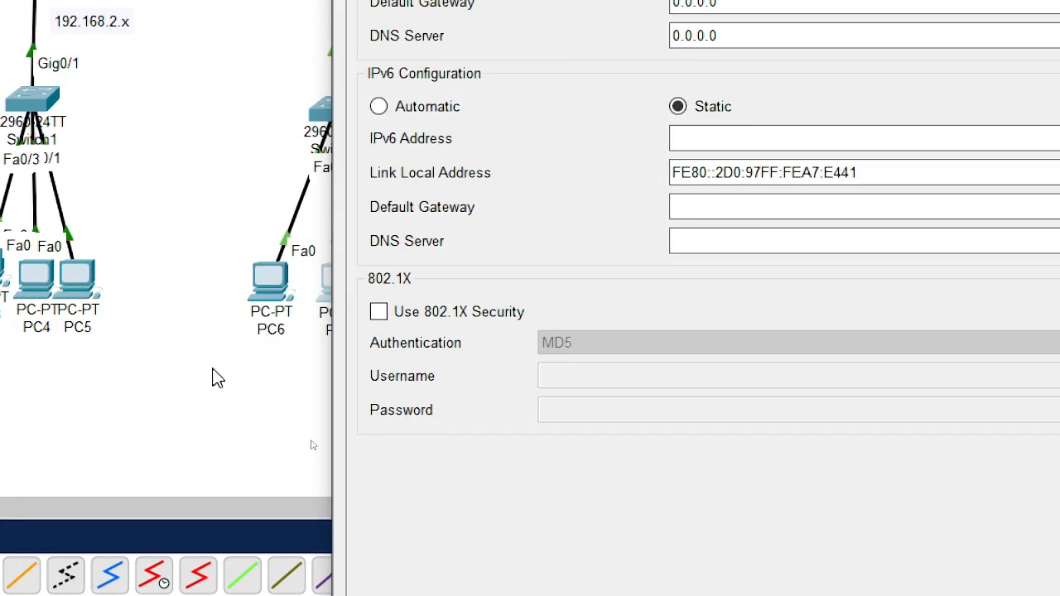
pyautogui.write('3.3')
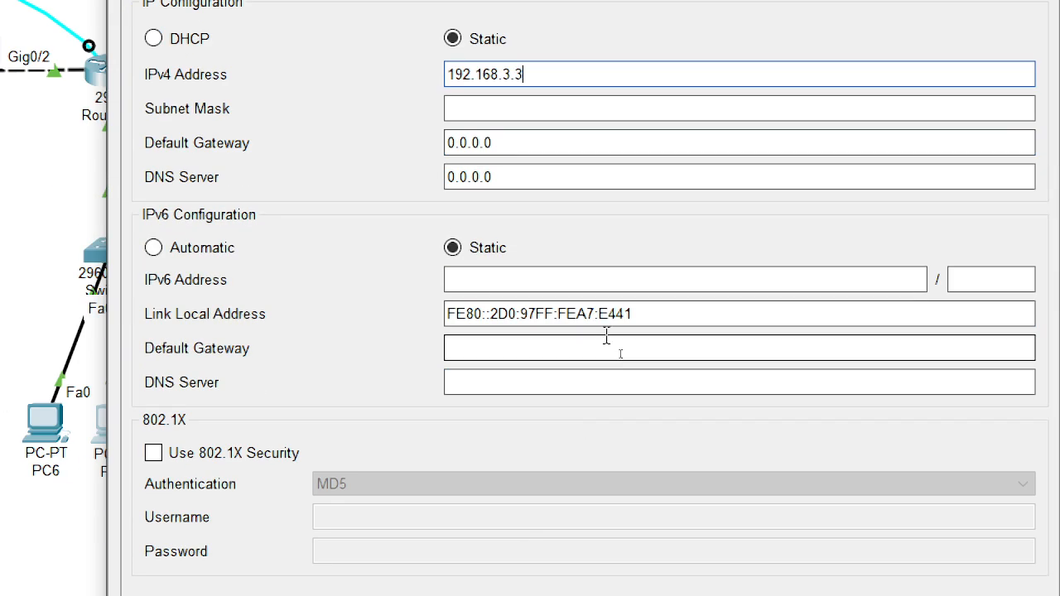
pyautogui.press('Tab')
pyautogui.press('Tab')
pyautogui.write('192.168.3.1')
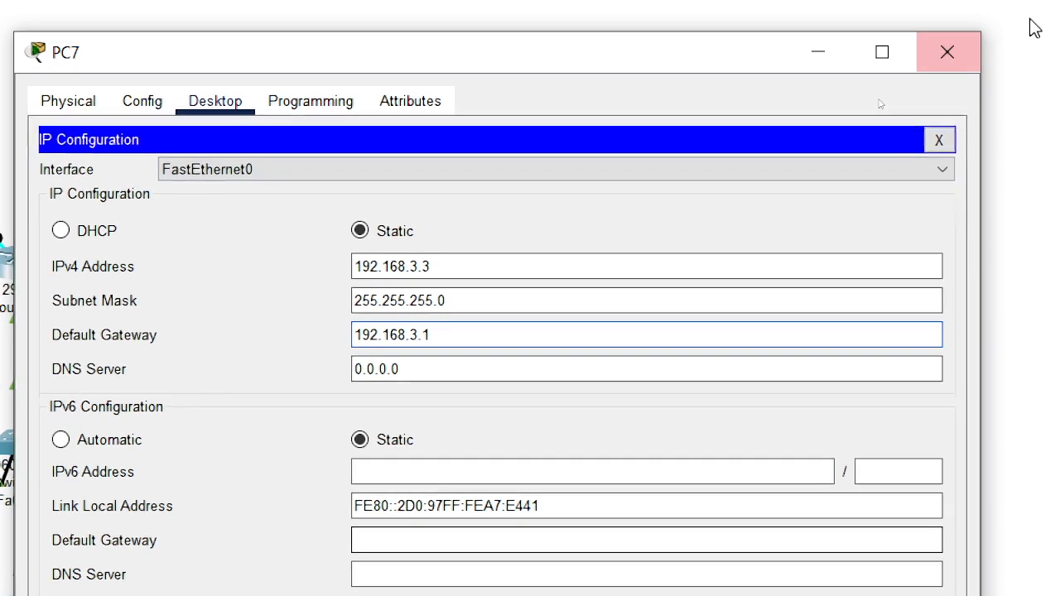
pyautogui.click(964, 40)
# - Set PC8's static IPv4 address to 192.168.3.4, mask 255.255.255.0 and default gateway 192.168.3.1, and close its window
pyautogui.click(327, 451)
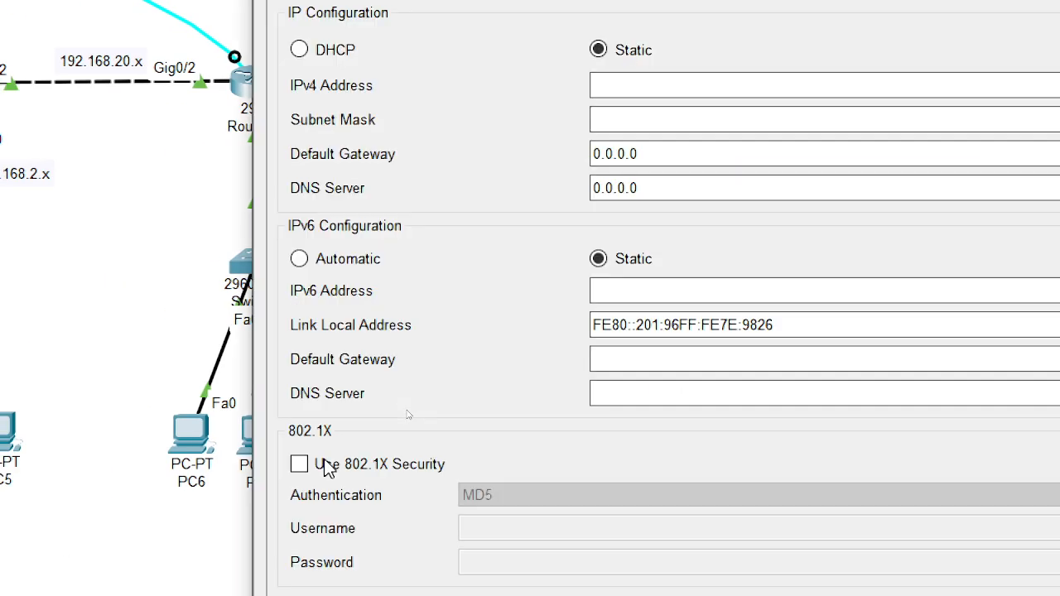
pyautogui.click(617, 248)
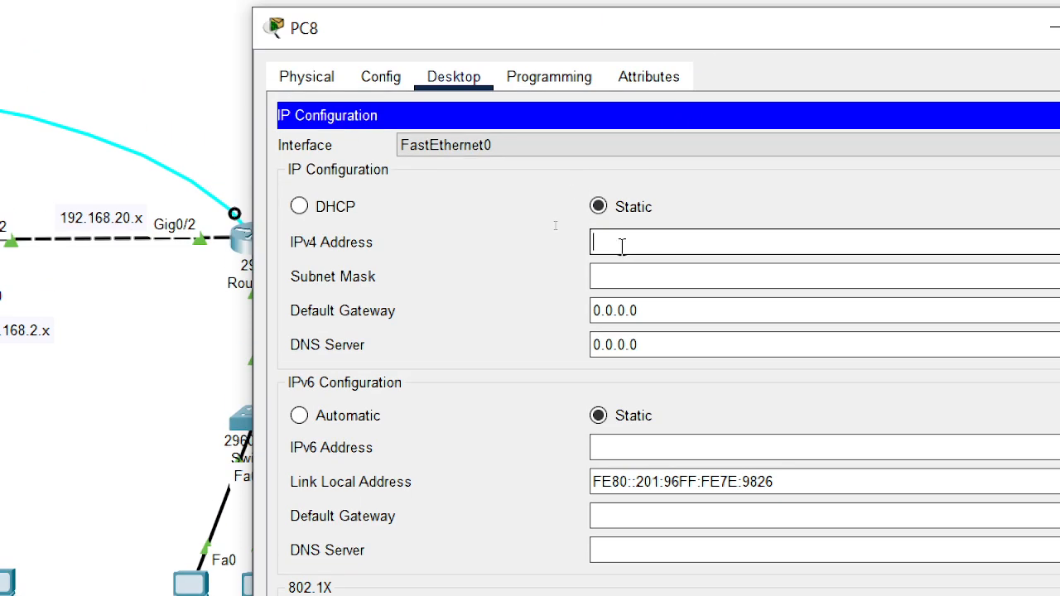
pyautogui.write('192.168.3.4')
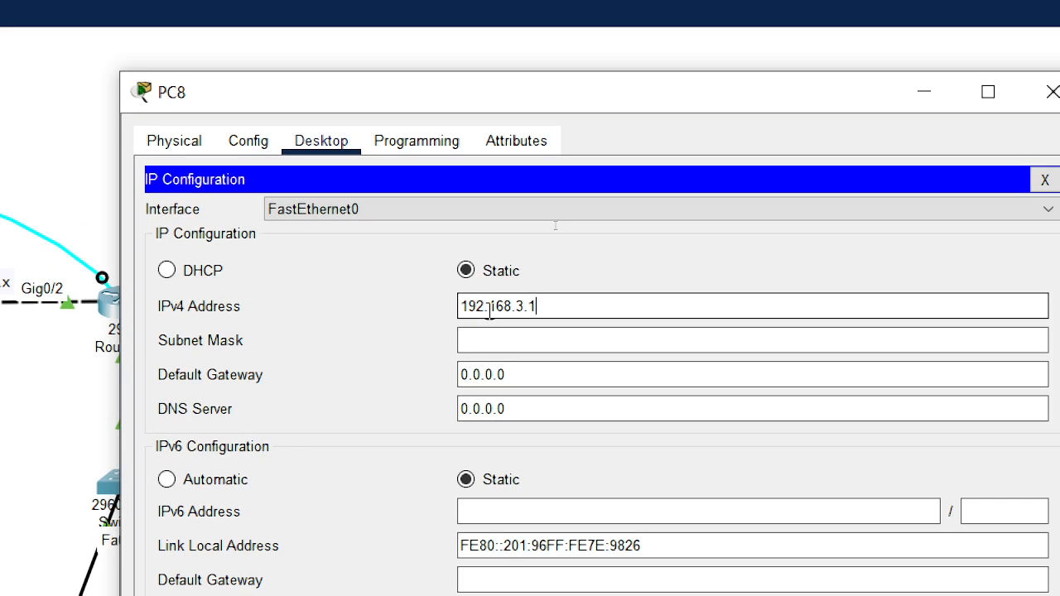
pyautogui.press('Tab')
pyautogui.press('Tab')
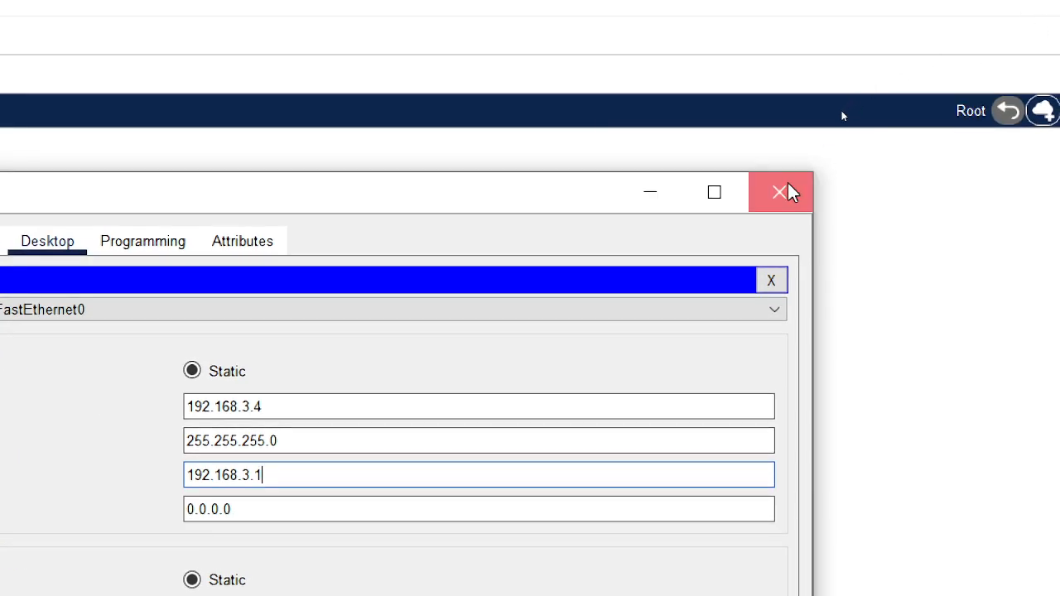
pyautogui.click(786, 191)
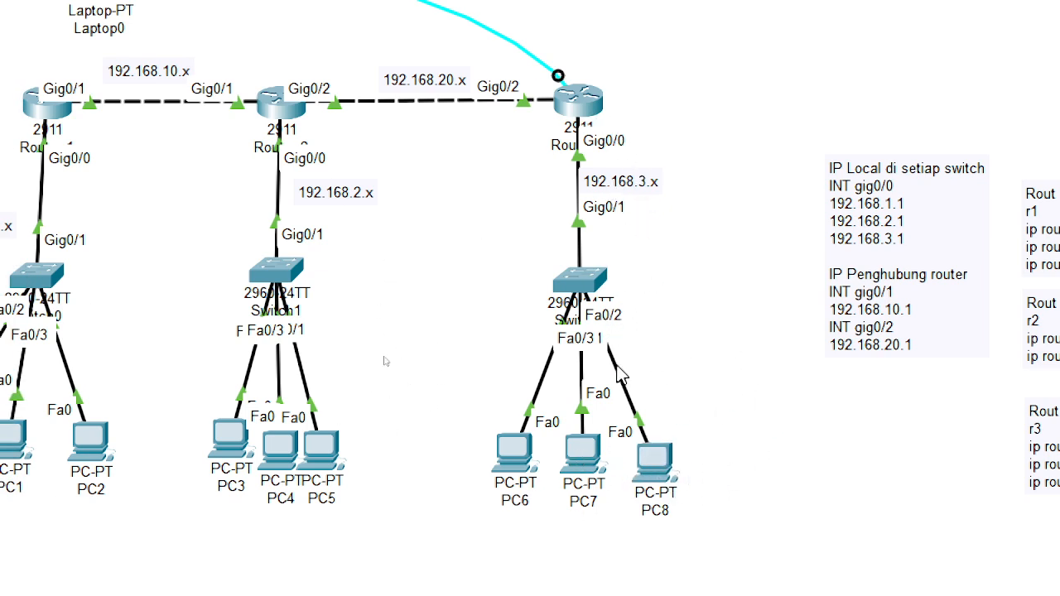
# - Open PC0's Command Prompt in place of its IP Configuration, ping 192.168.1.1, and interrupt the ping after the first replies
pyautogui.click(67, 447)
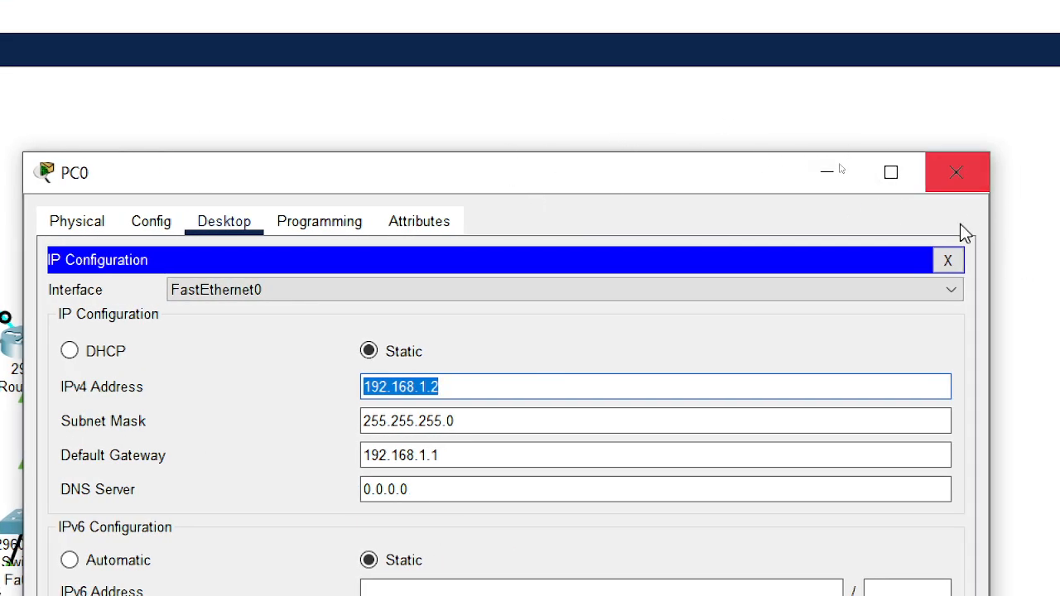
pyautogui.click(949, 260)
pyautogui.click(639, 381)
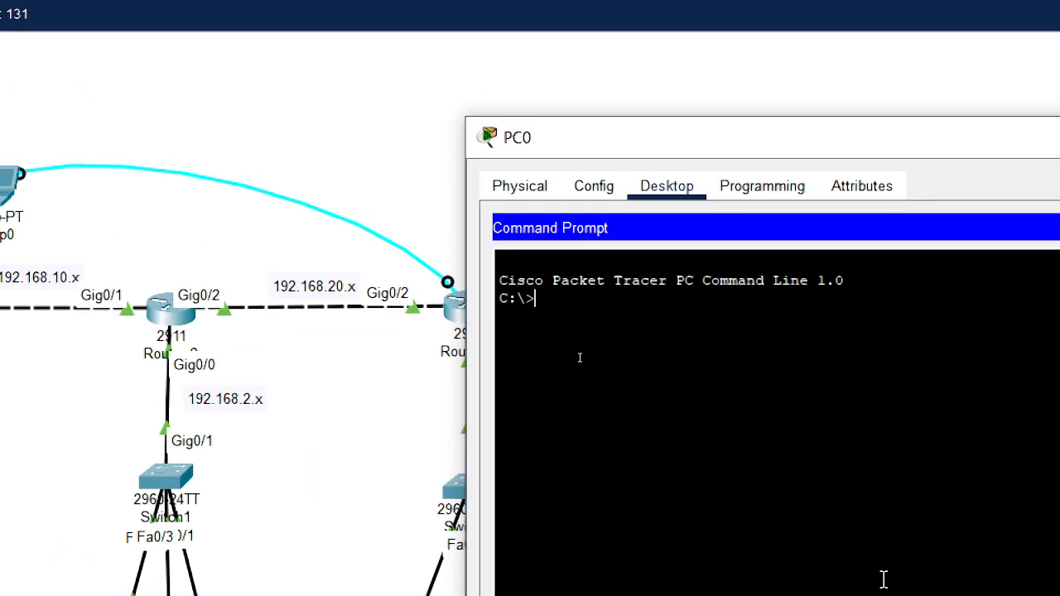
pyautogui.write('ping 192.16')
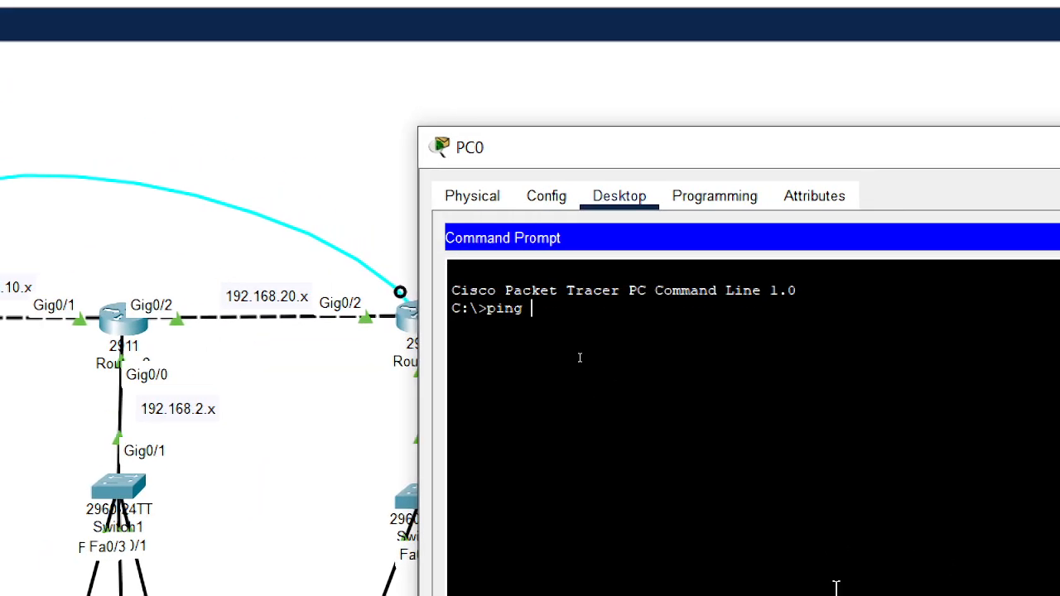
pyautogui.write('8.')
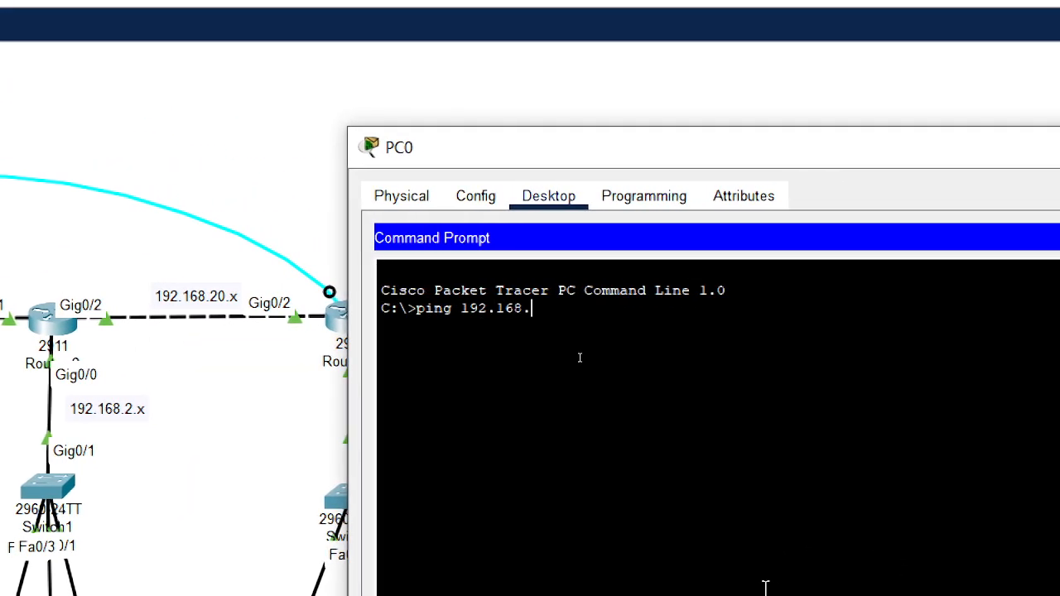
pyautogui.write('1.1')
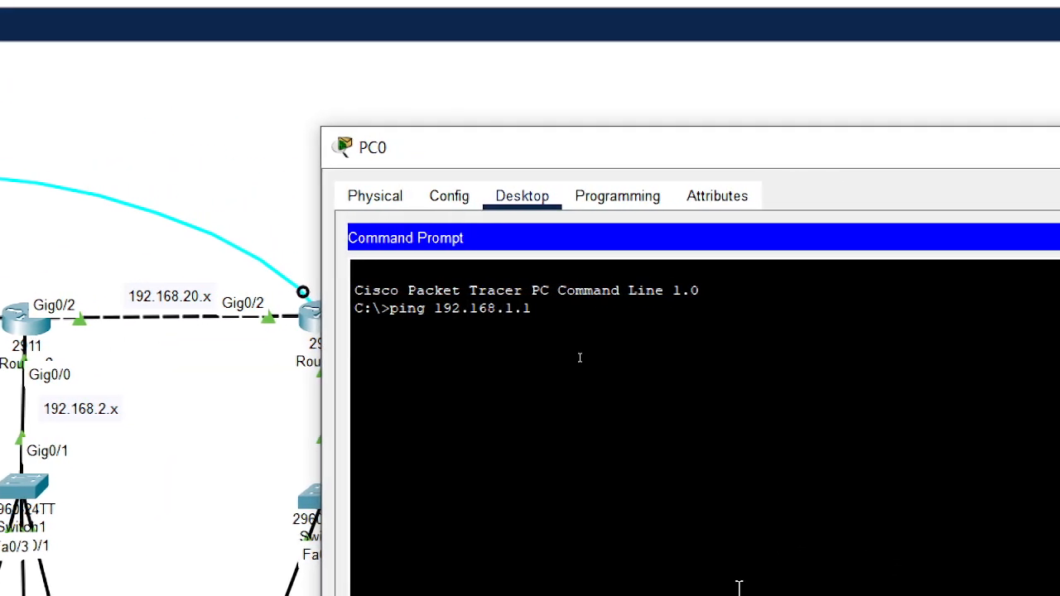
pyautogui.press('Return')
pyautogui.hotkey('ctrl', 'c')
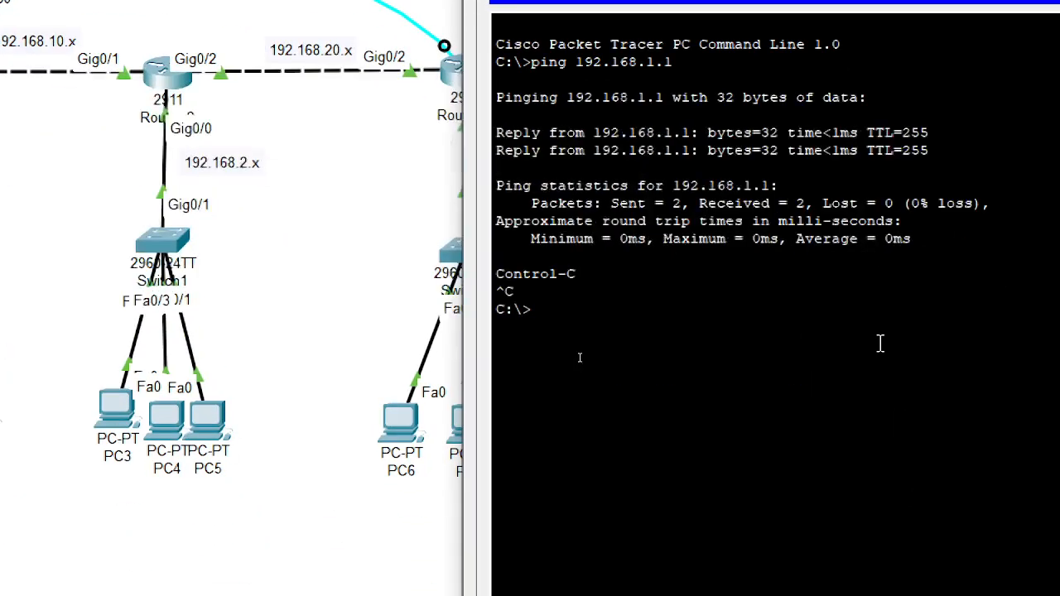
# - Ping the first router's link address 192.168.10.1 from PC0
pyautogui.press('Up')
pyautogui.press('BackSpace')
pyautogui.press('BackSpace')
pyautogui.write('0.1')
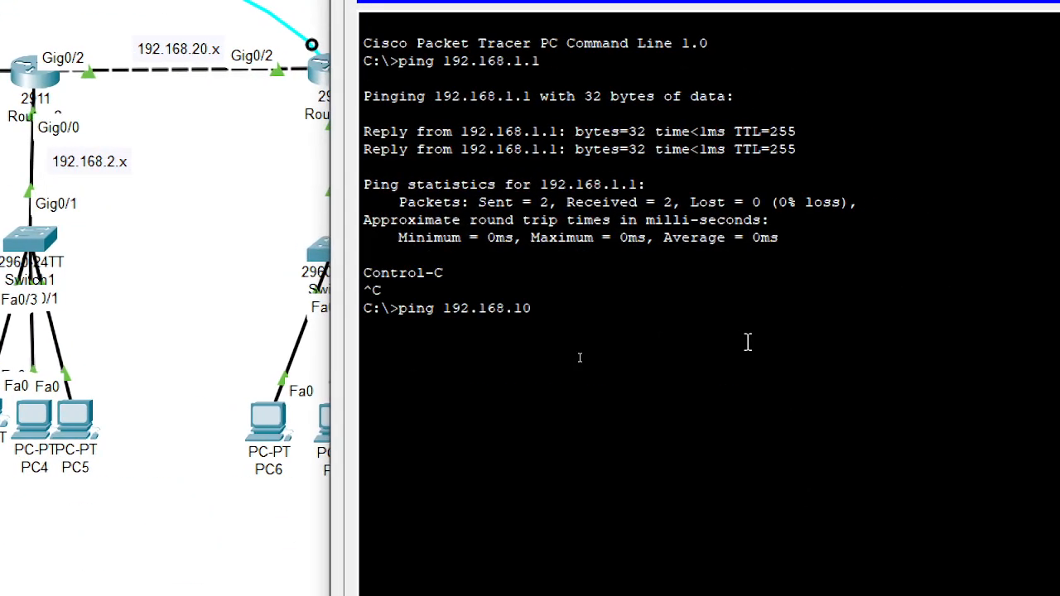
pyautogui.press('Return')
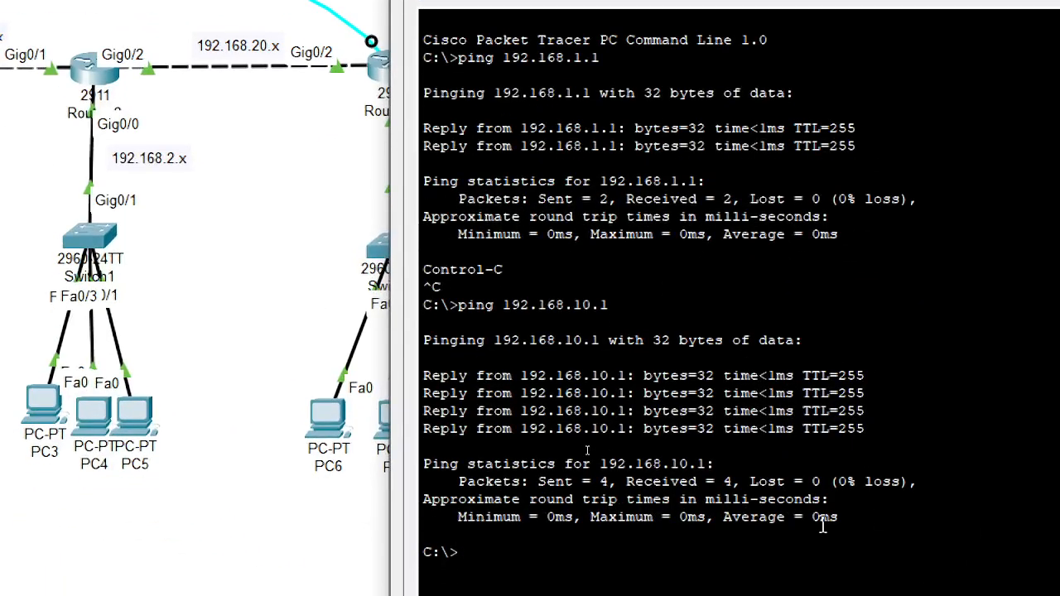
# - Ping the neighbouring router's address 192.168.10.2 from PC0 and close PC0's window
pyautogui.press('Up')
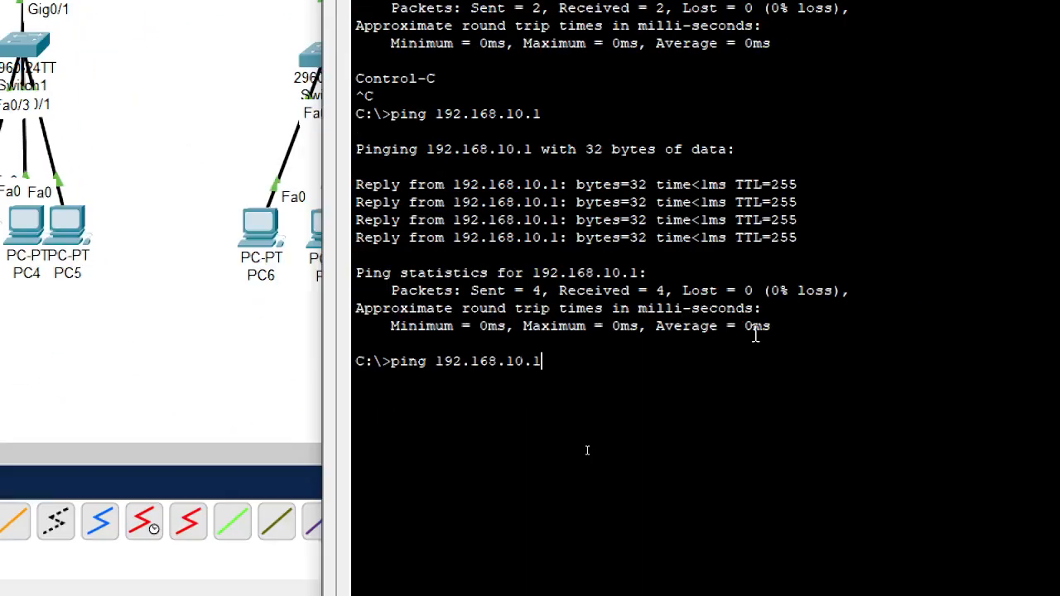
pyautogui.press('BackSpace')
pyautogui.write('2')
pyautogui.press('Return')
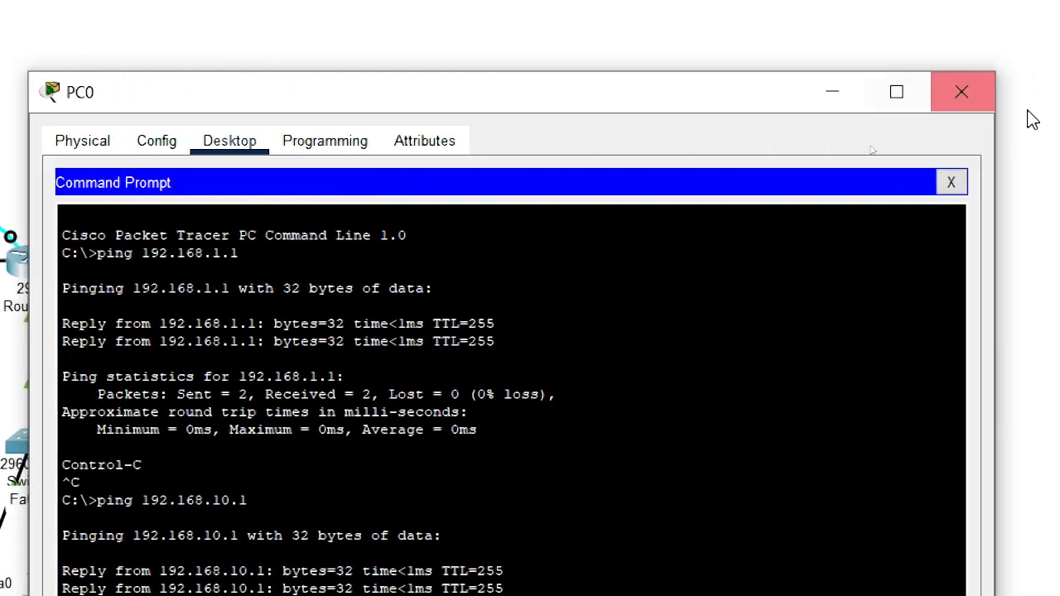
pyautogui.click(944, 93)
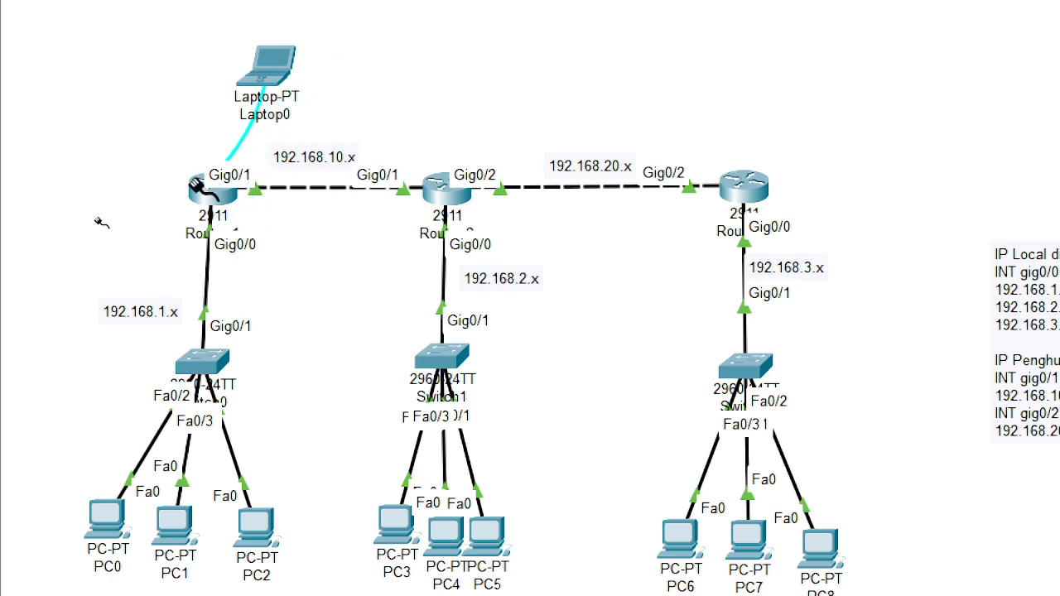
# - Connect Laptop0's console cable to the first router's Console port and restart the laptop's Terminal session
pyautogui.click(200, 189)
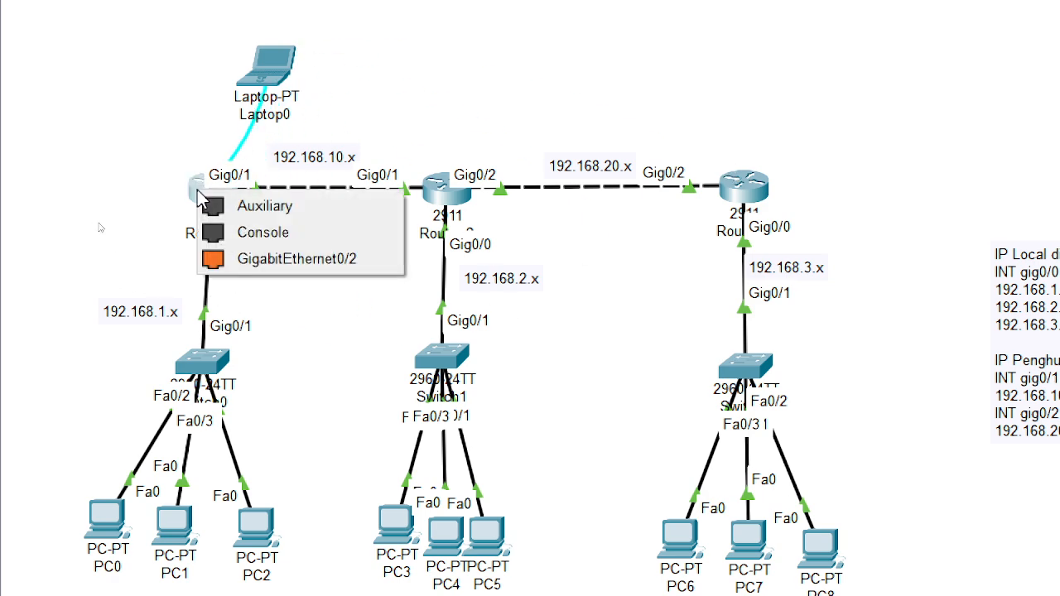
pyautogui.click(350, 236)
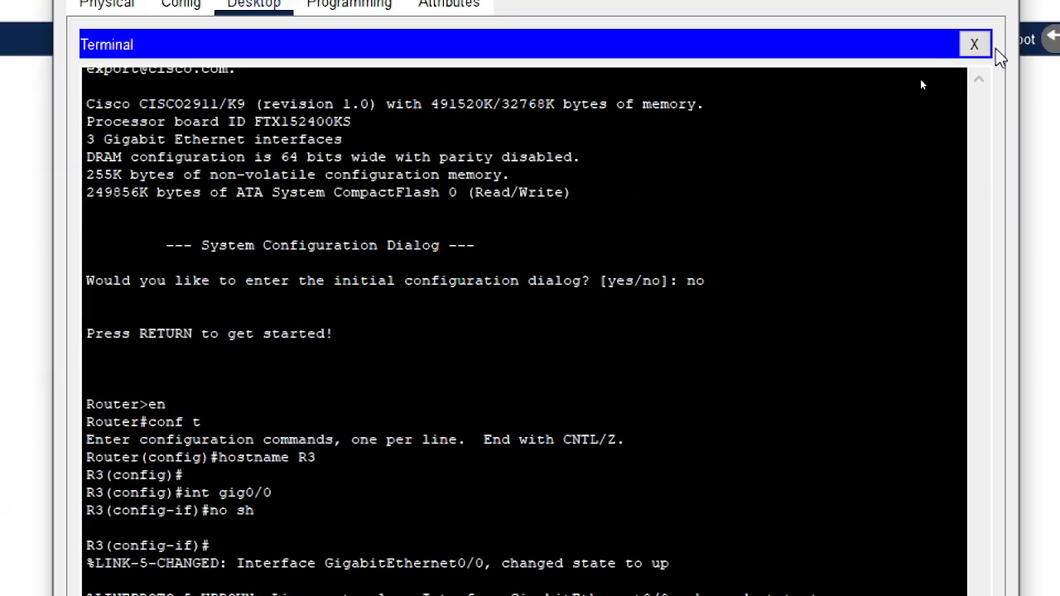
pyautogui.click(985, 47)
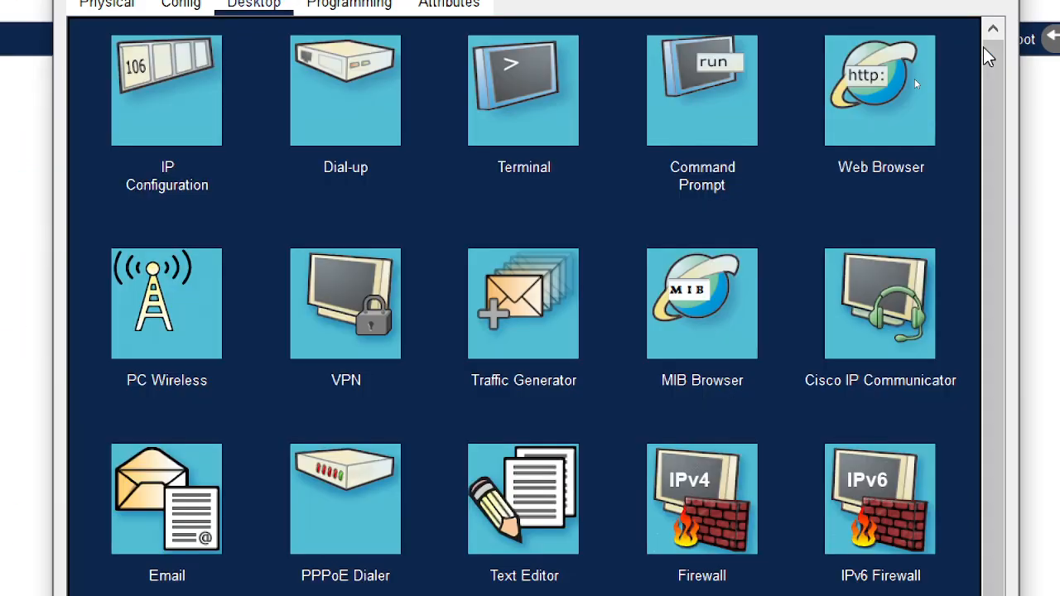
pyautogui.click(654, 112)
pyautogui.click(1037, 153)
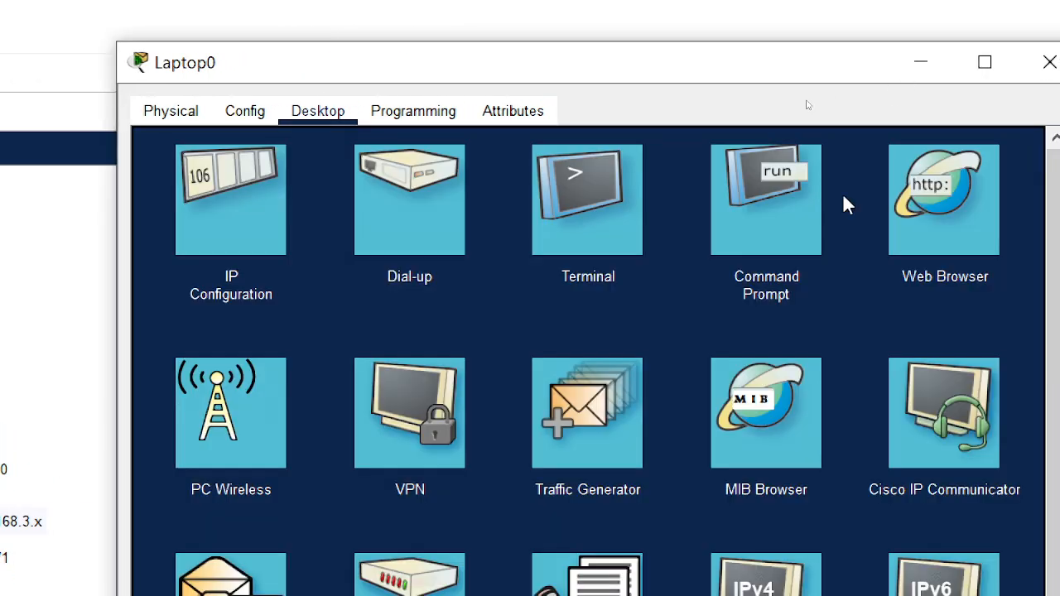
pyautogui.click(581, 225)
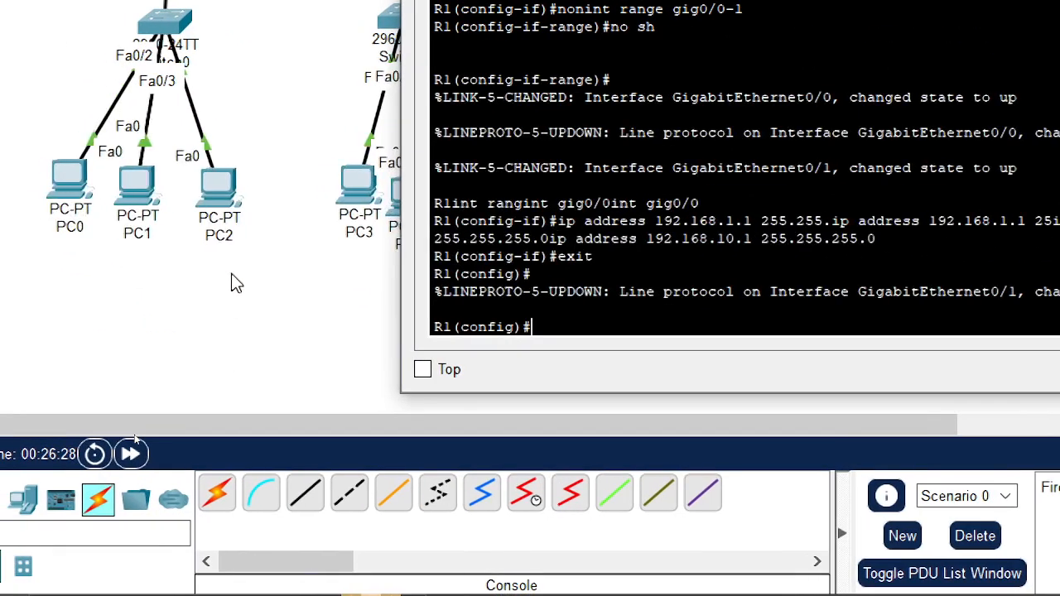
# - Exit R1's configuration mode and re-enter global configuration with en and conf t
pyautogui.write('exit')
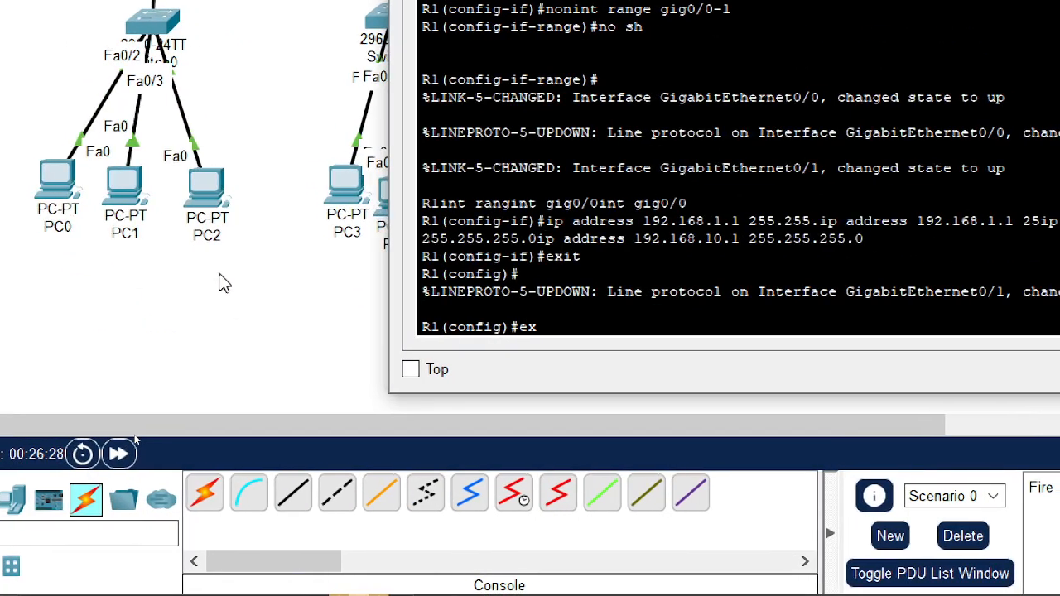
pyautogui.press('Return')
pyautogui.press('Return')
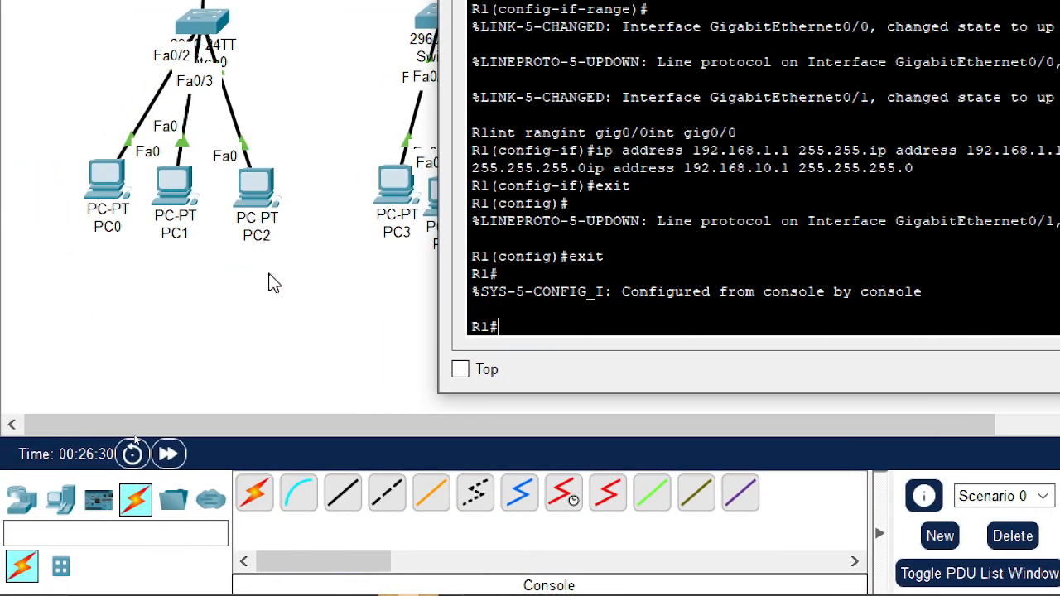
pyautogui.write('en')
pyautogui.press('Return')
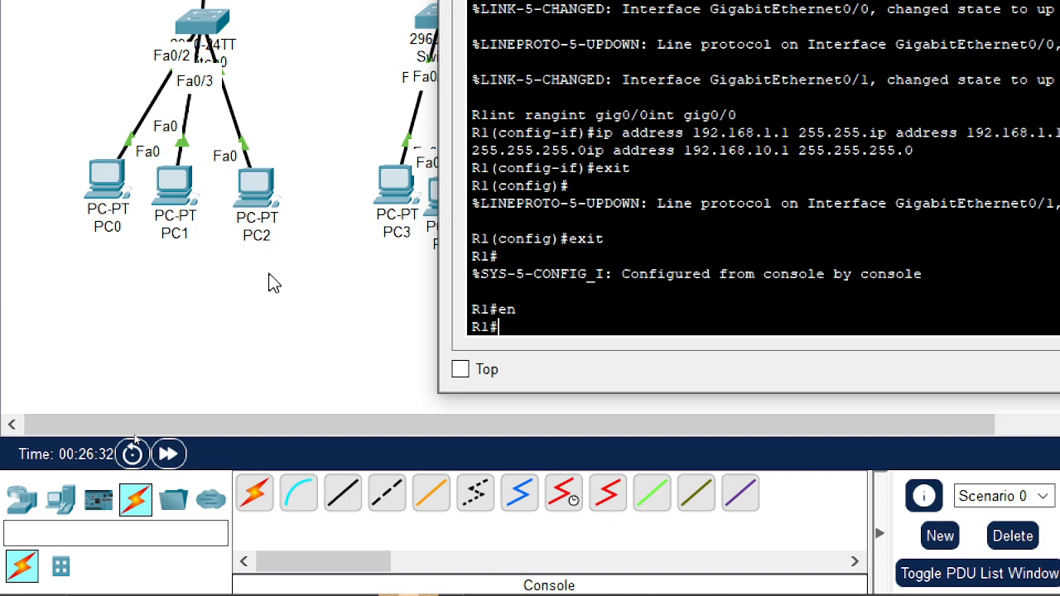
pyautogui.write('conf t')
pyautogui.press('Return')
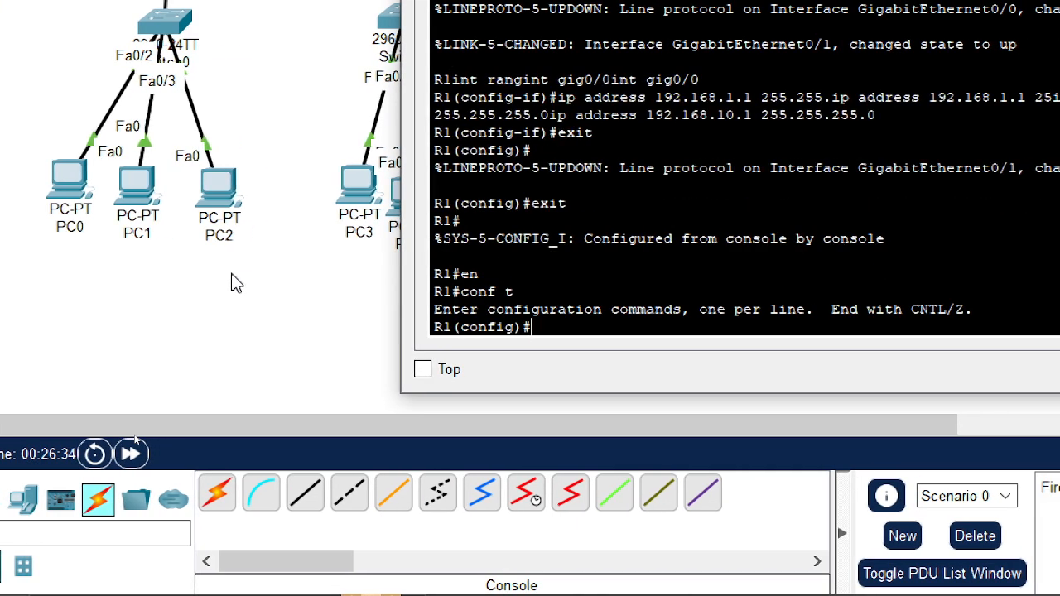
# - Add a static route on R1 to network 192.168.2.0, mask 255.255.255.0, through gig0/1, moving Laptop0's window aside to uncover the topology
pyautogui.write('up roue')
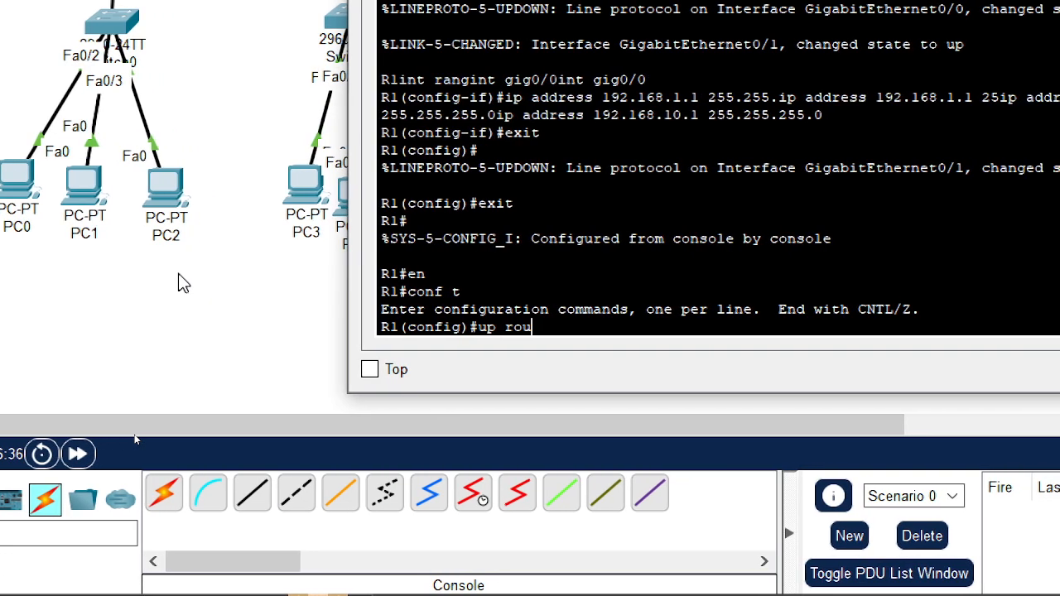
pyautogui.press('BackSpace')
pyautogui.write('te')
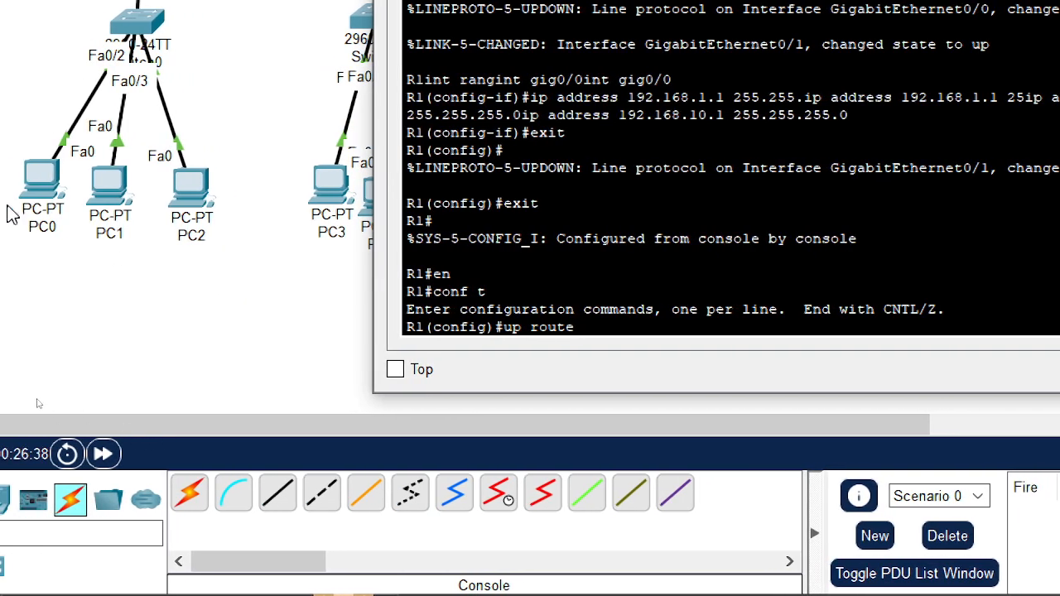
pyautogui.press('Left')
pyautogui.press('Left')
pyautogui.press('Left')
pyautogui.press('Left')
pyautogui.press('Left')
pyautogui.press('Left')
pyautogui.press('Left')
pyautogui.press('BackSpace')
pyautogui.write('i')
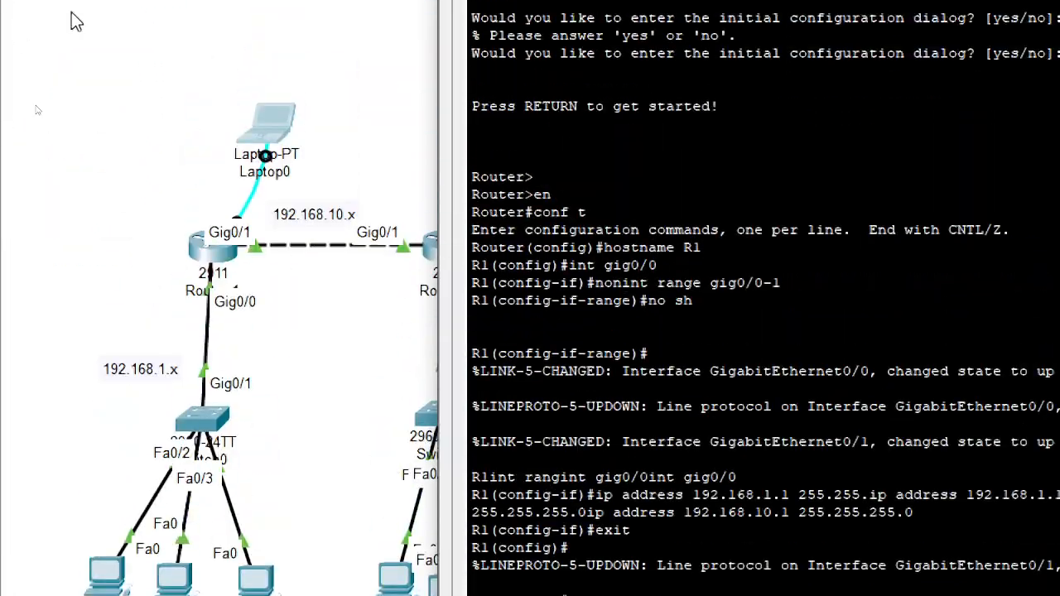
pyautogui.moveTo(684, 28); pyautogui.dragTo(847, 39)
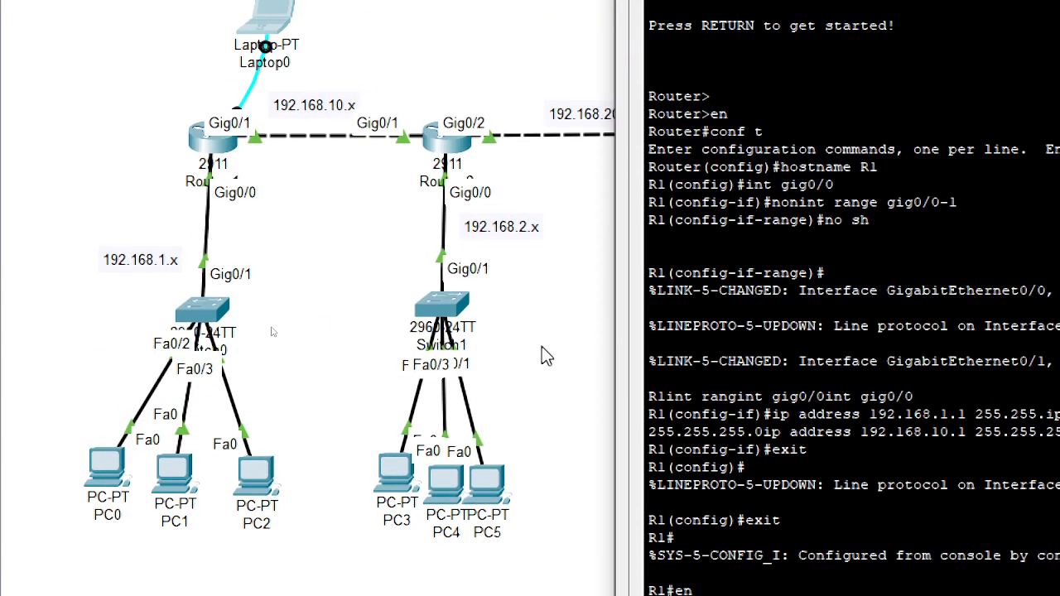
pyautogui.click(559, 280)
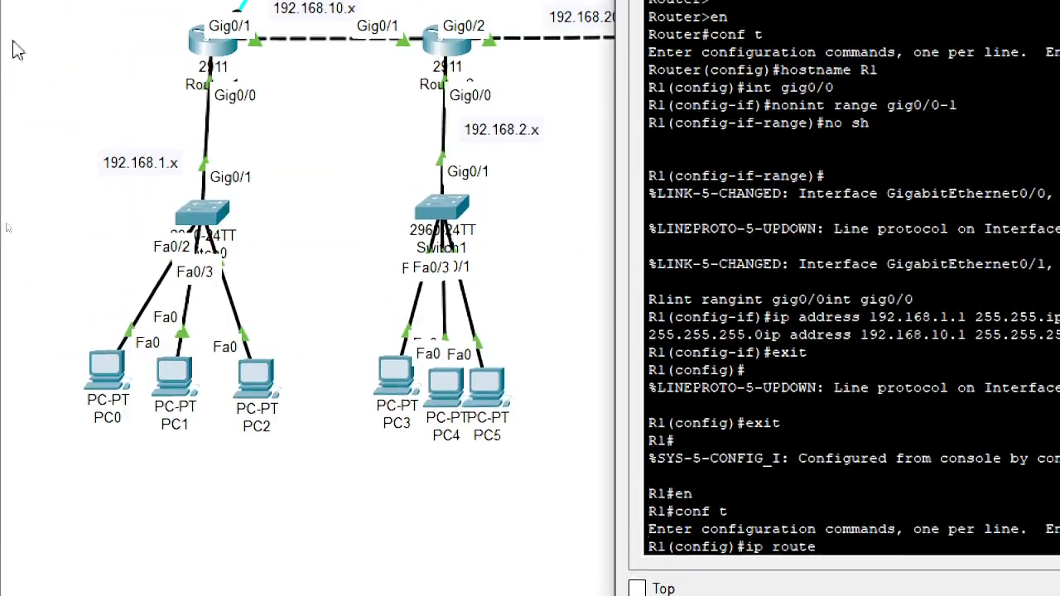
pyautogui.write('192.168.')
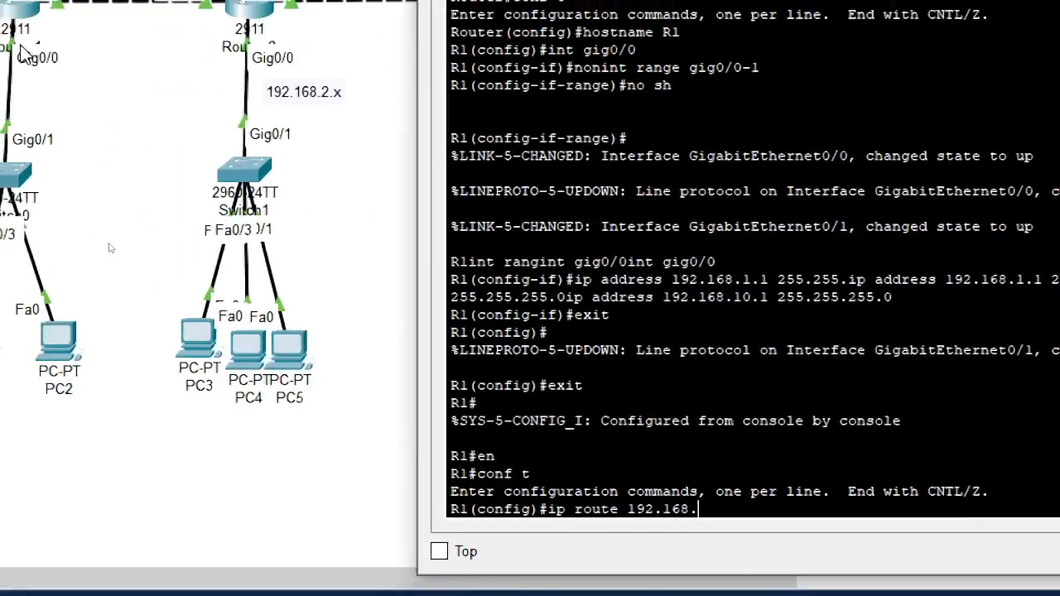
pyautogui.write('2')
pyautogui.write('.0 25')
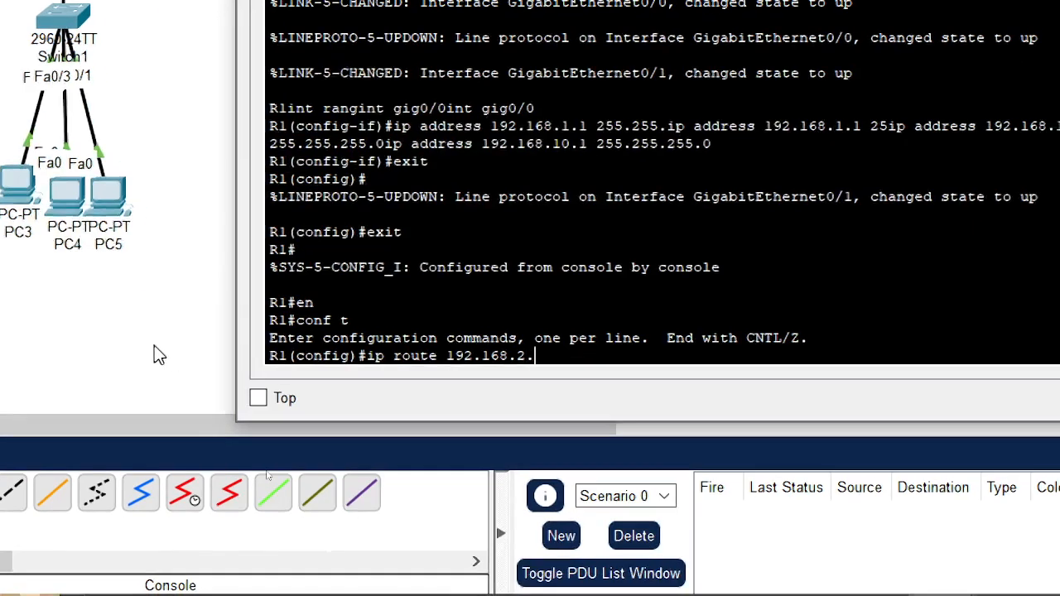
pyautogui.write('5.255.255.')
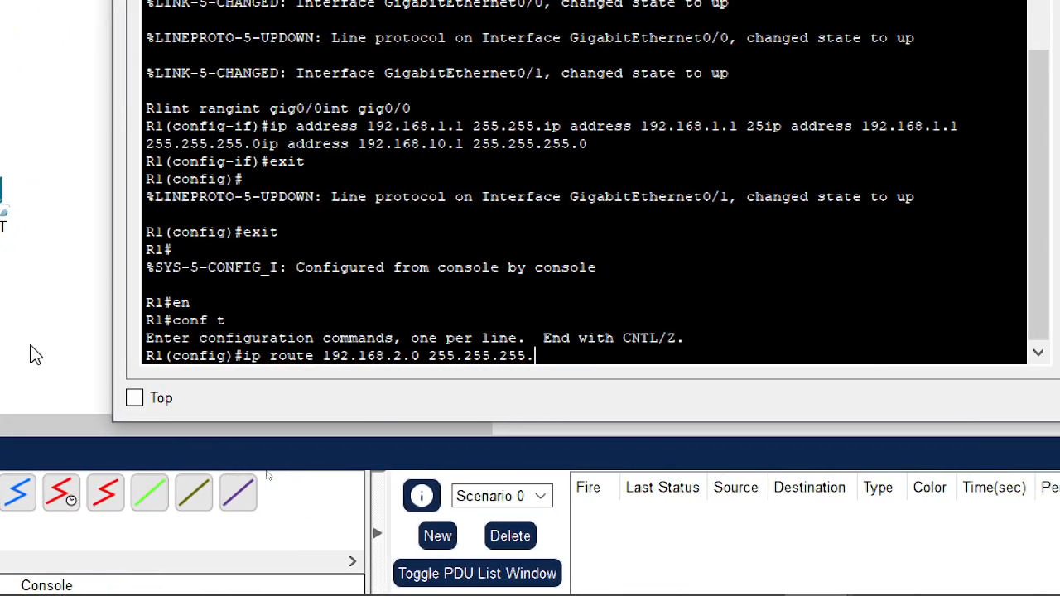
pyautogui.write('0 gig')
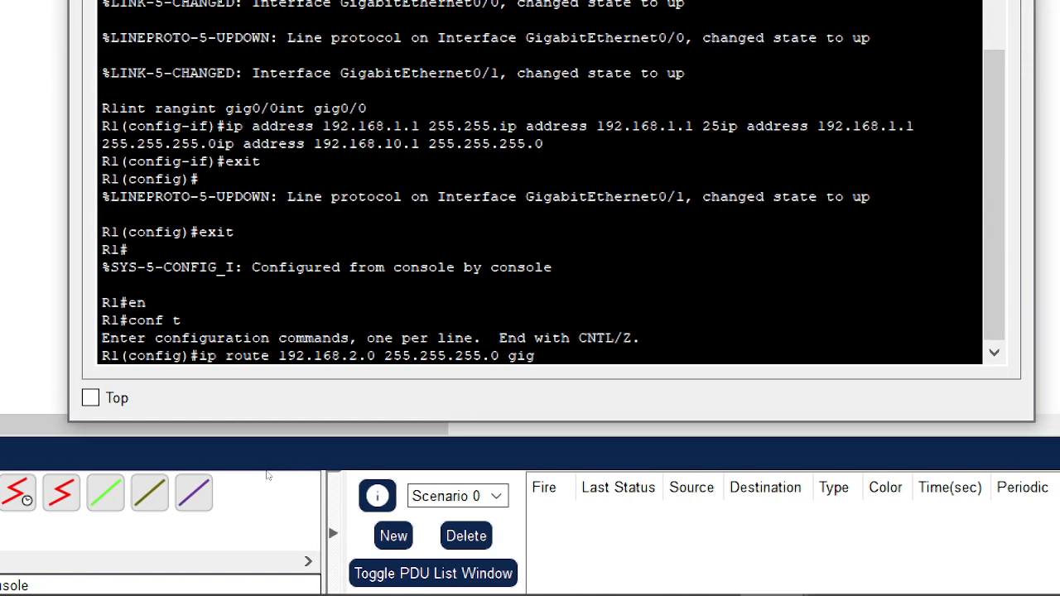
pyautogui.write('0/1')
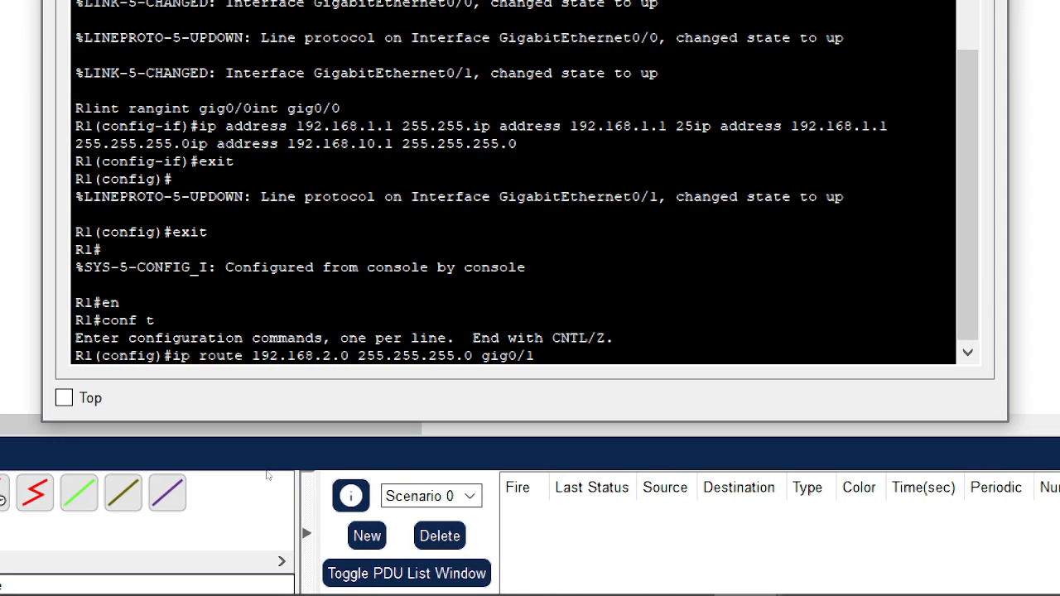
pyautogui.press('Return')
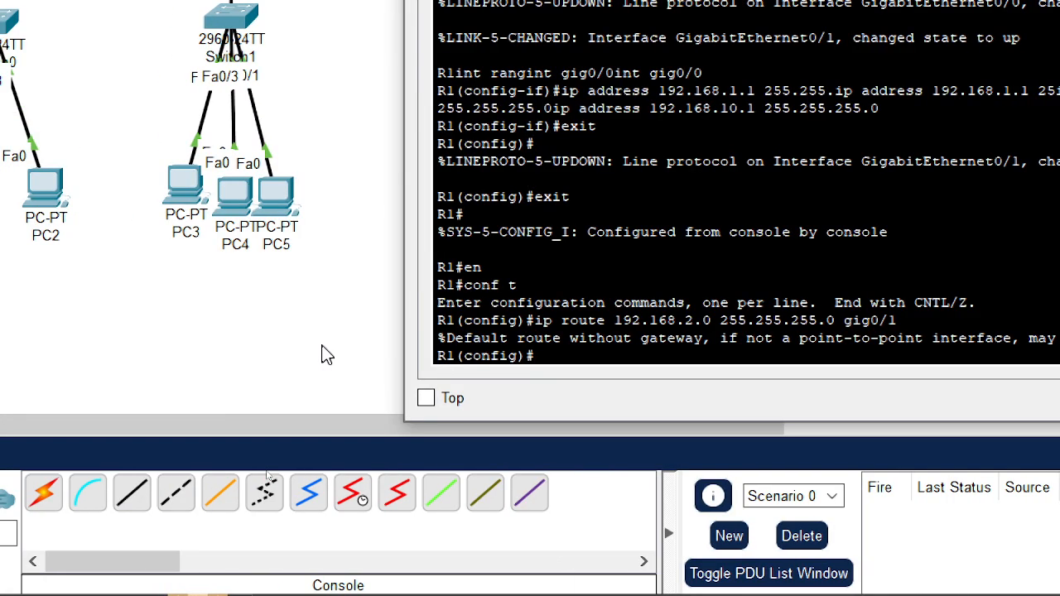
# - Reuse the previous route command on R1 to add a static route to 192.168.3.0, mask 255.255.255.0, through gig0/1
pyautogui.press('Up')
pyautogui.press('Left')
pyautogui.press('Left')
pyautogui.press('Left')
pyautogui.press('Left')
pyautogui.press('Left')
pyautogui.press('Left')
pyautogui.press('Left')
pyautogui.press('Left')
pyautogui.press('Left')
pyautogui.press('Left')
pyautogui.press('Left')
pyautogui.press('Left')
pyautogui.press('Left')
pyautogui.press('Left')
pyautogui.press('Left')
pyautogui.press('Left')
pyautogui.press('Left')
pyautogui.press('Left')
pyautogui.press('Left')
pyautogui.press('Left')
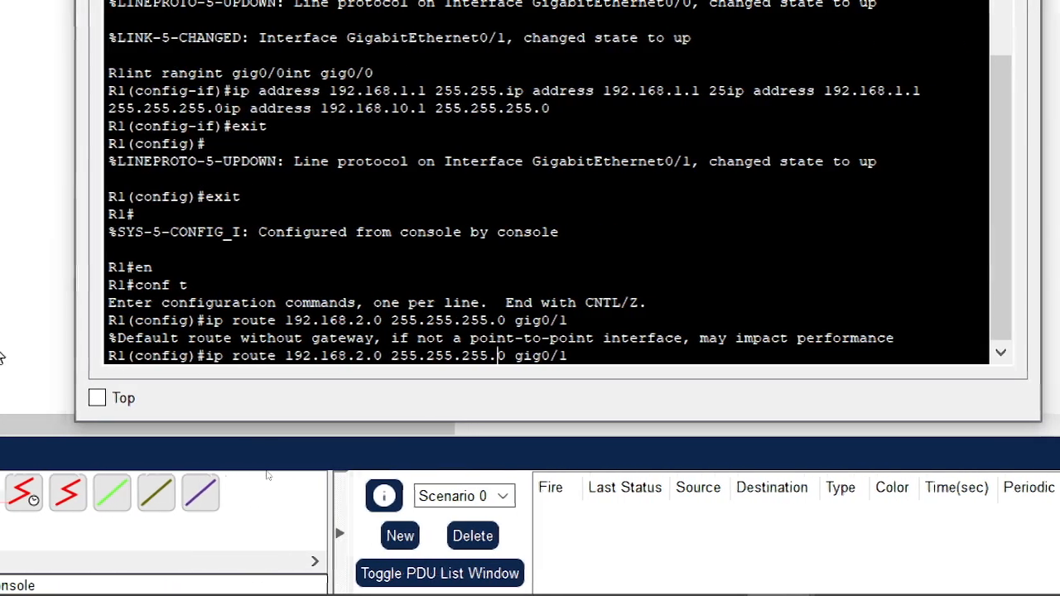
pyautogui.press('Left')
pyautogui.press('BackSpace')
pyautogui.write('3')
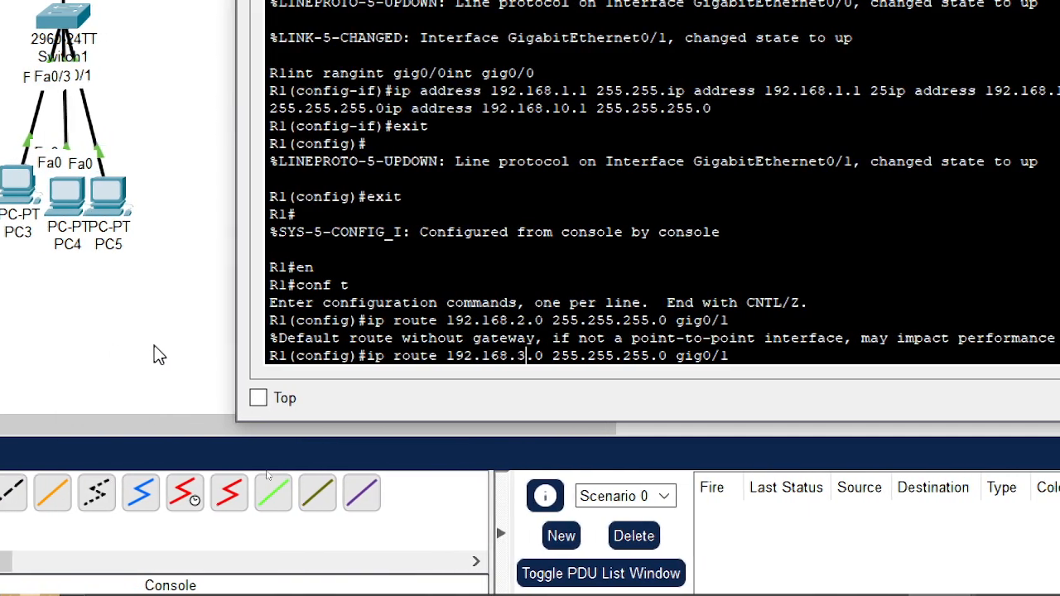
pyautogui.press('Return')
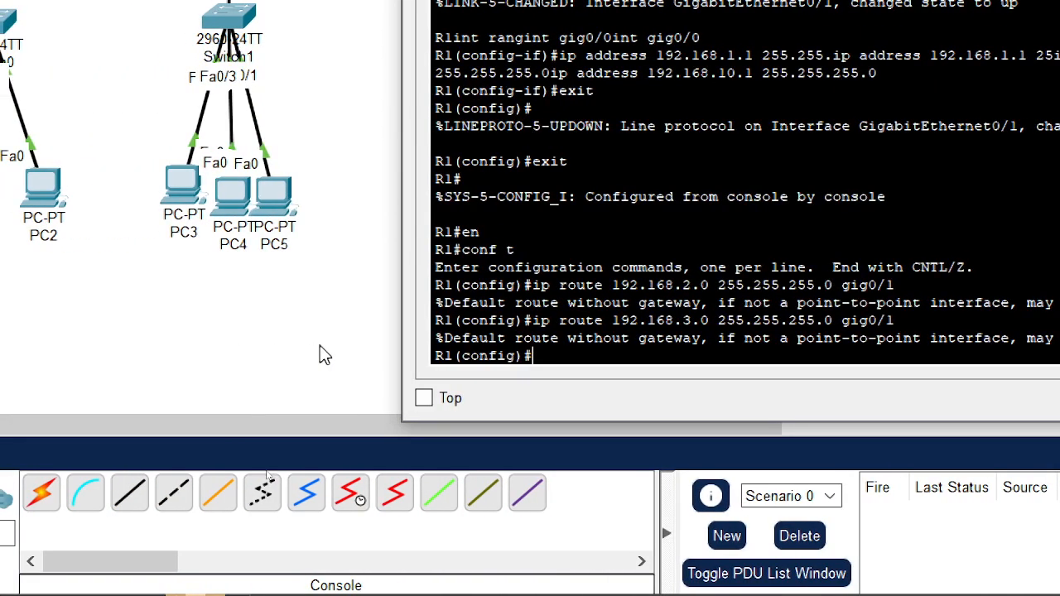
# - Reuse the previous route command on R1 to add a static route to 192.168.20.0, mask 255.255.255.0, through gig0/1
pyautogui.press('Up')
pyautogui.press('Left')
pyautogui.press('Left')
pyautogui.press('Left')
pyautogui.press('Left')
pyautogui.press('Left')
pyautogui.press('Left')
pyautogui.press('Left')
pyautogui.press('Left')
pyautogui.press('Left')
pyautogui.press('Left')
pyautogui.press('Left')
pyautogui.press('Left')
pyautogui.press('Left')
pyautogui.press('Left')
pyautogui.press('Left')
pyautogui.press('Left')
pyautogui.press('Left')
pyautogui.press('Left')
pyautogui.press('Left')
pyautogui.press('Left')
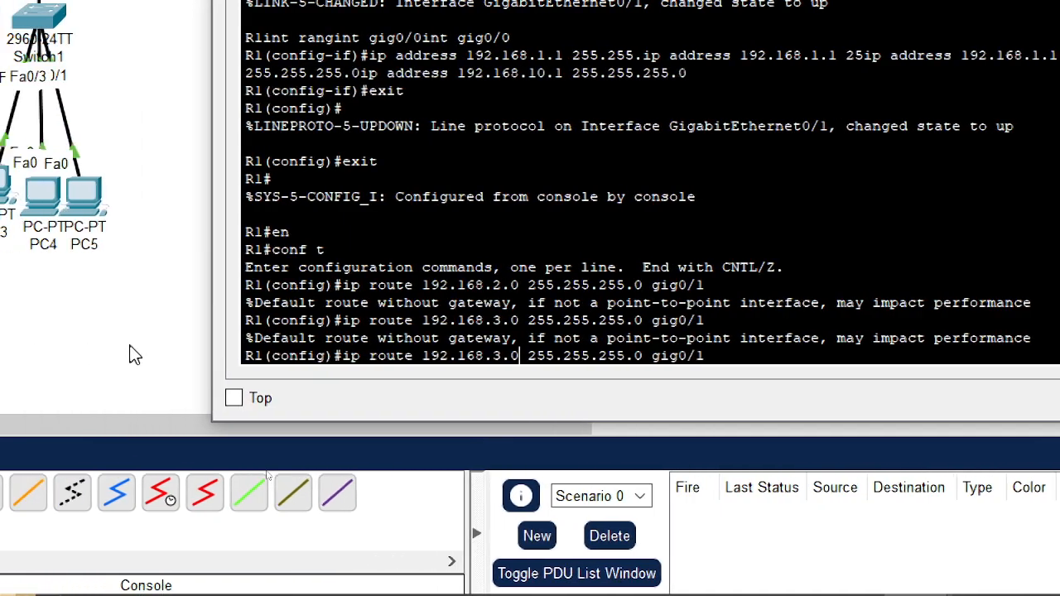
pyautogui.press('Left')
pyautogui.press('Left')
pyautogui.press('BackSpace')
pyautogui.write('20')
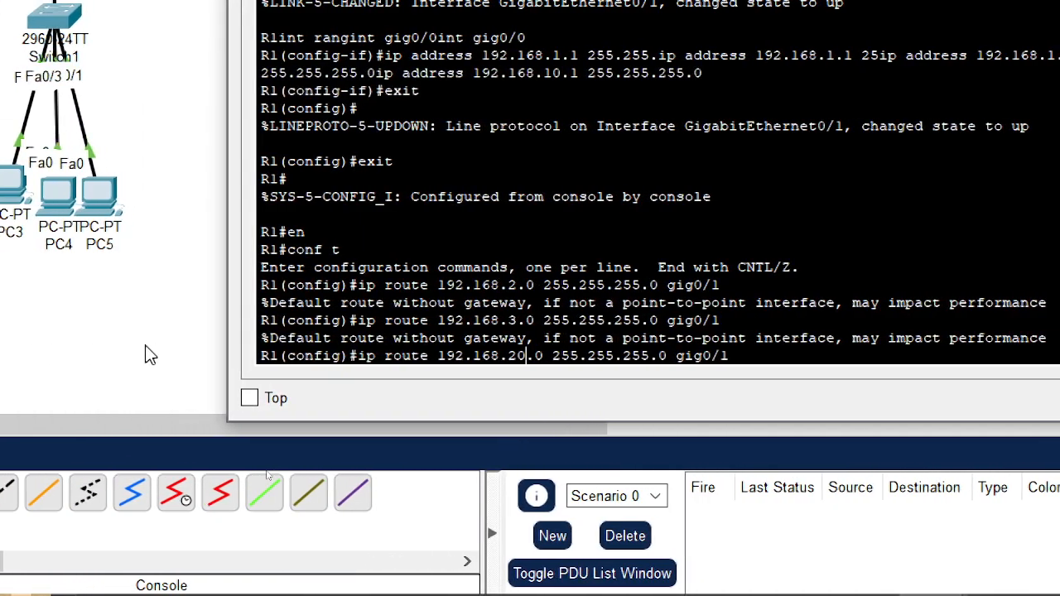
pyautogui.press('Return')
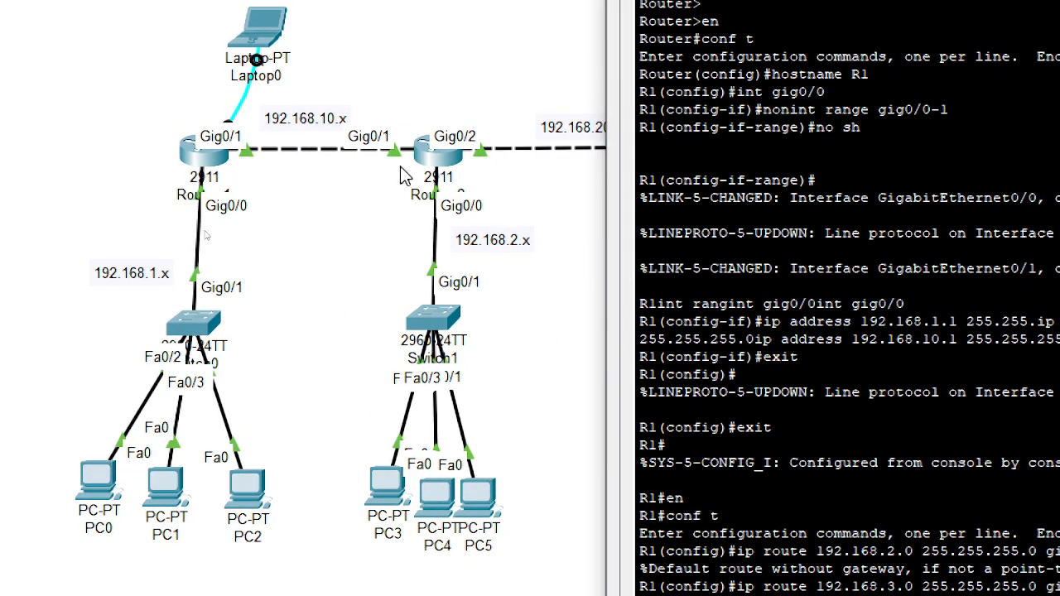
# - Reconnect Laptop0's console cable to the second router's Console port and reposition Laptop0 between the first two routers
pyautogui.click(546, 302)
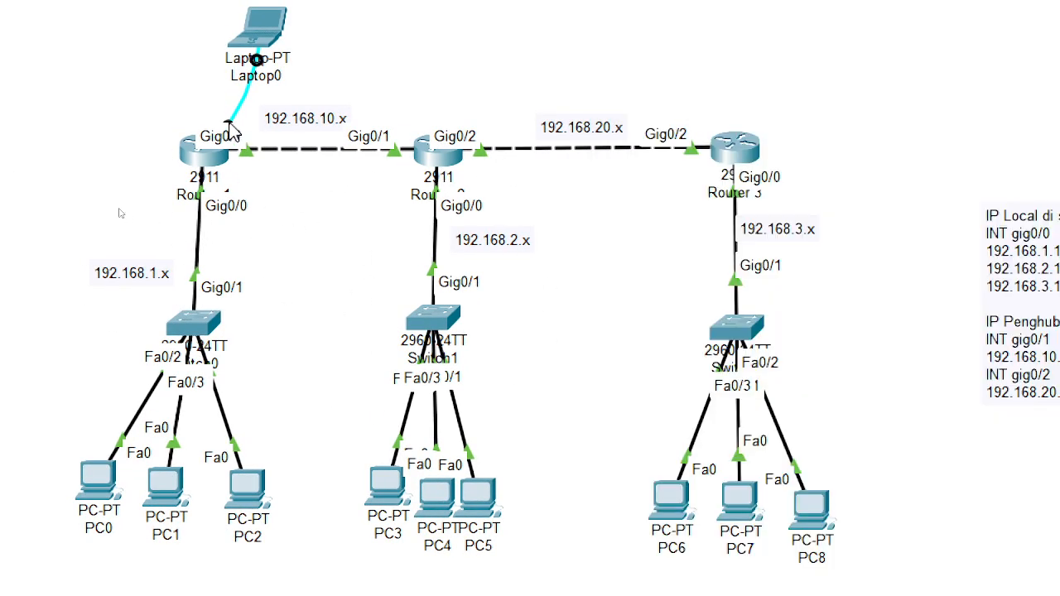
pyautogui.click(441, 154)
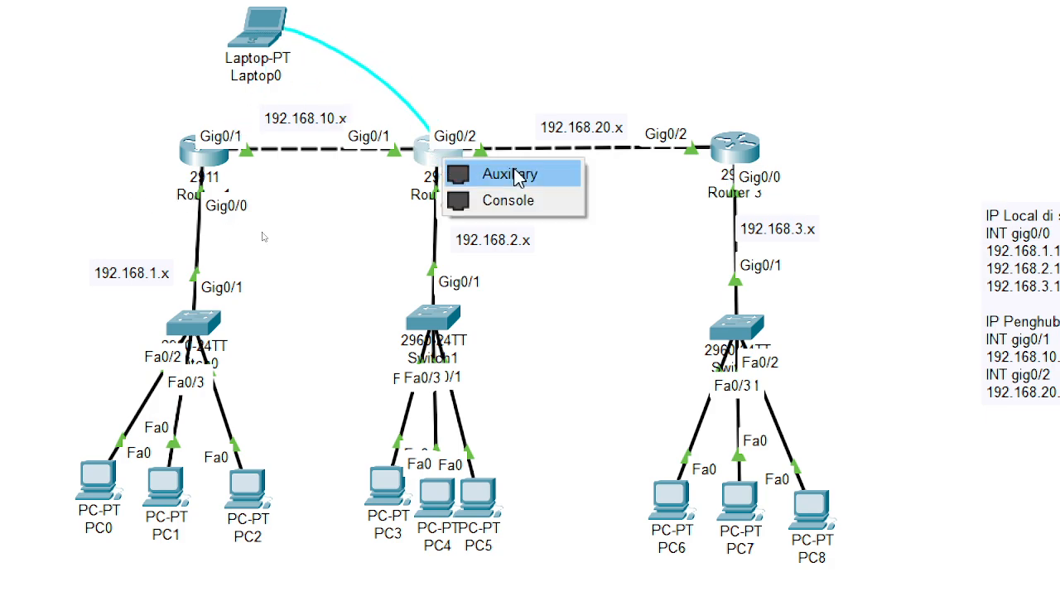
pyautogui.click(525, 198)
pyautogui.moveTo(257, 40); pyautogui.dragTo(365, 55)
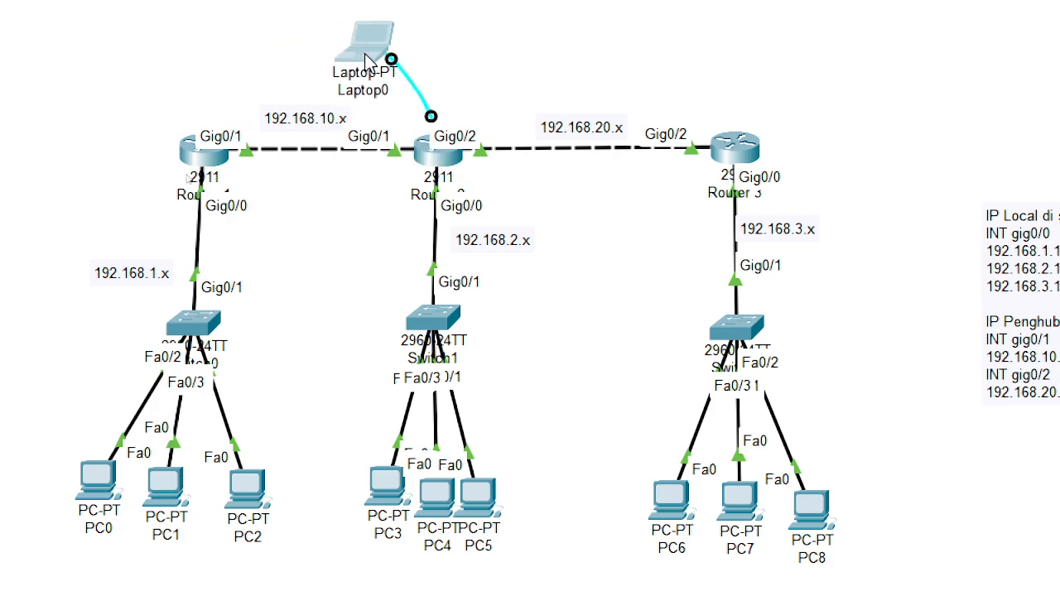
# - Open Laptop0 and restart its Terminal session to reach the second router's console
pyautogui.click(366, 55)
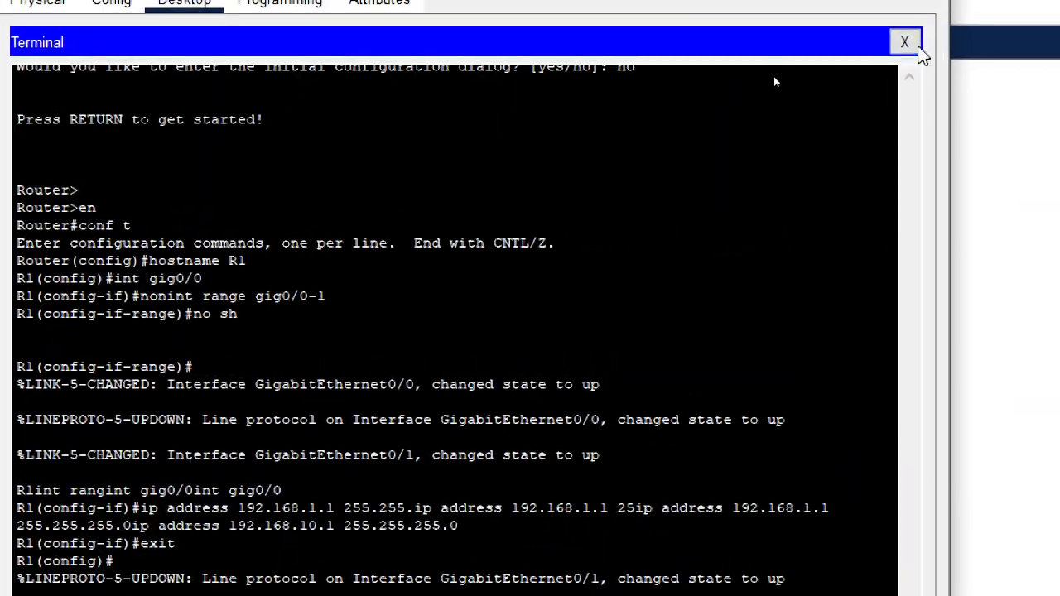
pyautogui.click(904, 43)
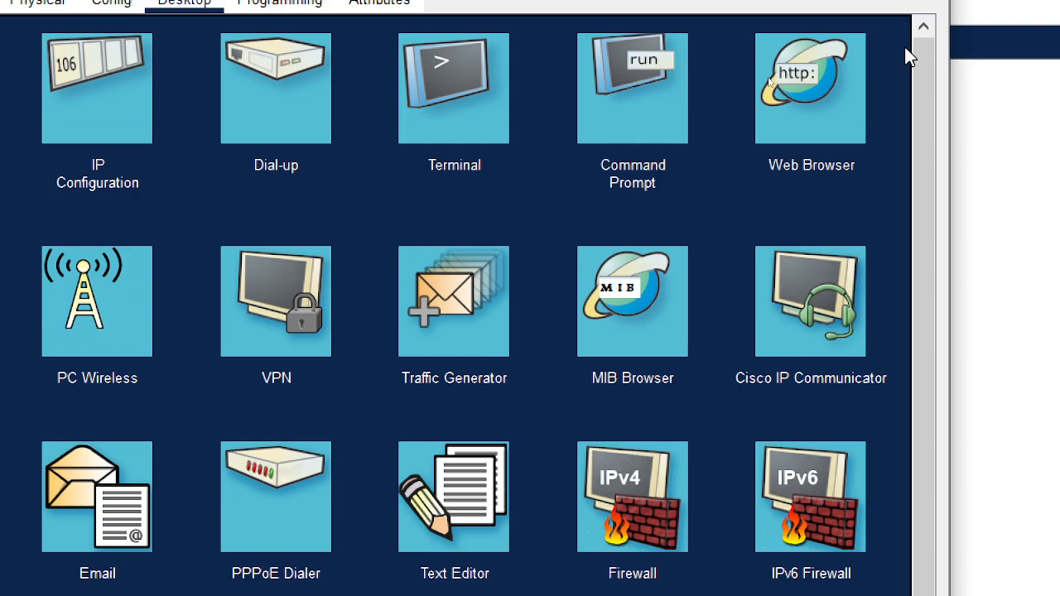
pyautogui.click(473, 104)
pyautogui.click(861, 267)
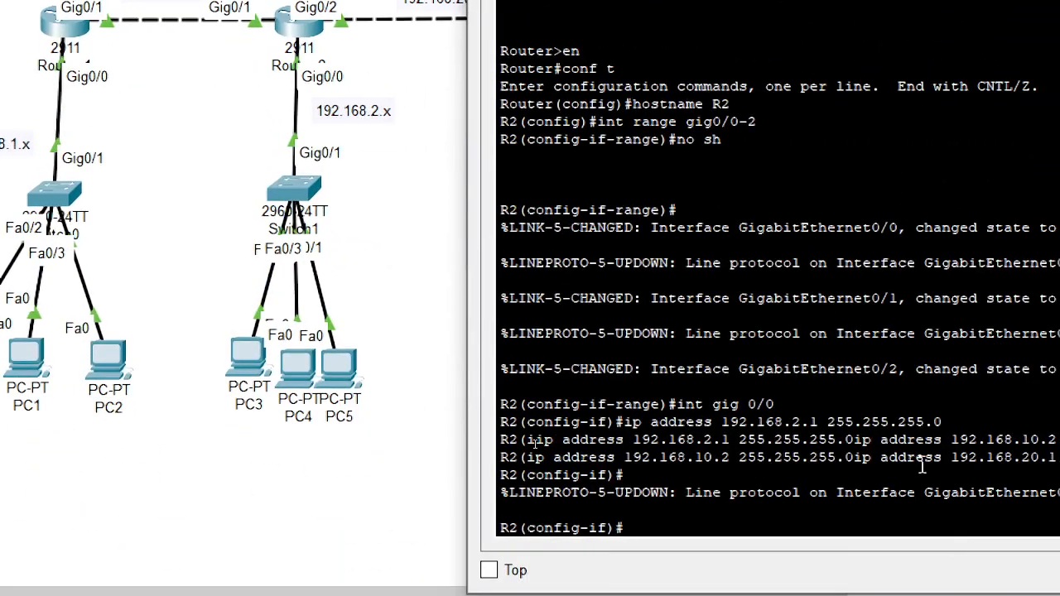
# - Leave R2's interface configuration and add a static route to 192.168.1.0, mask 255.255.255.0, through gig0/1
pyautogui.write('exit')
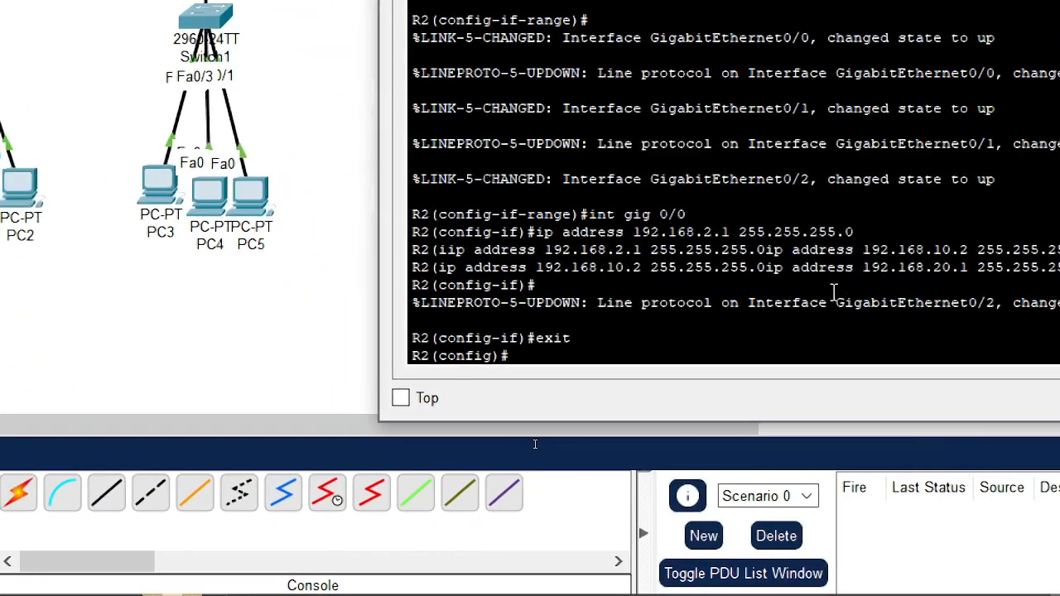
pyautogui.press('Return')
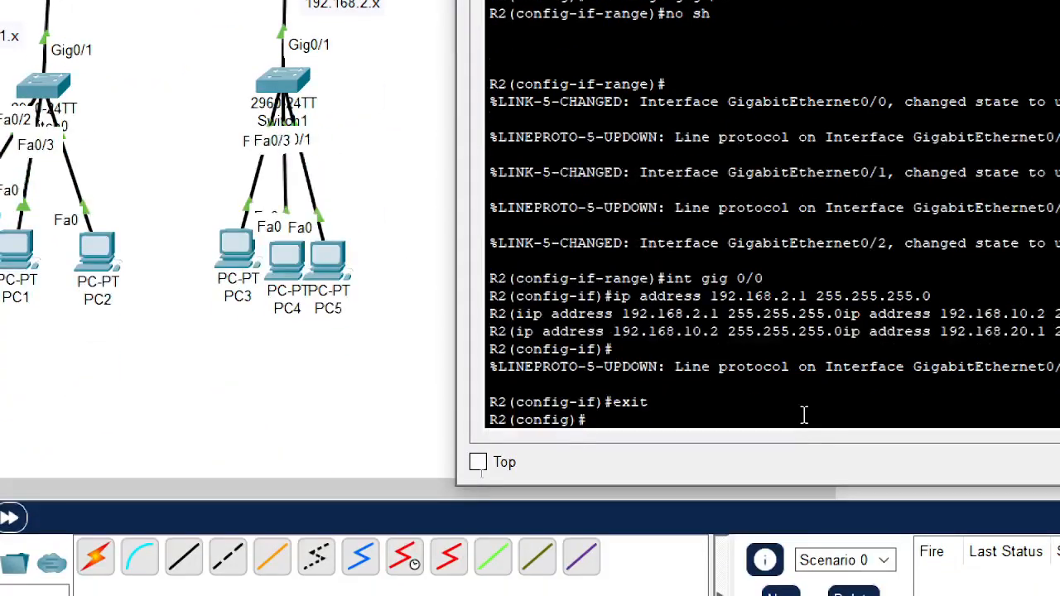
pyautogui.write('ip route')
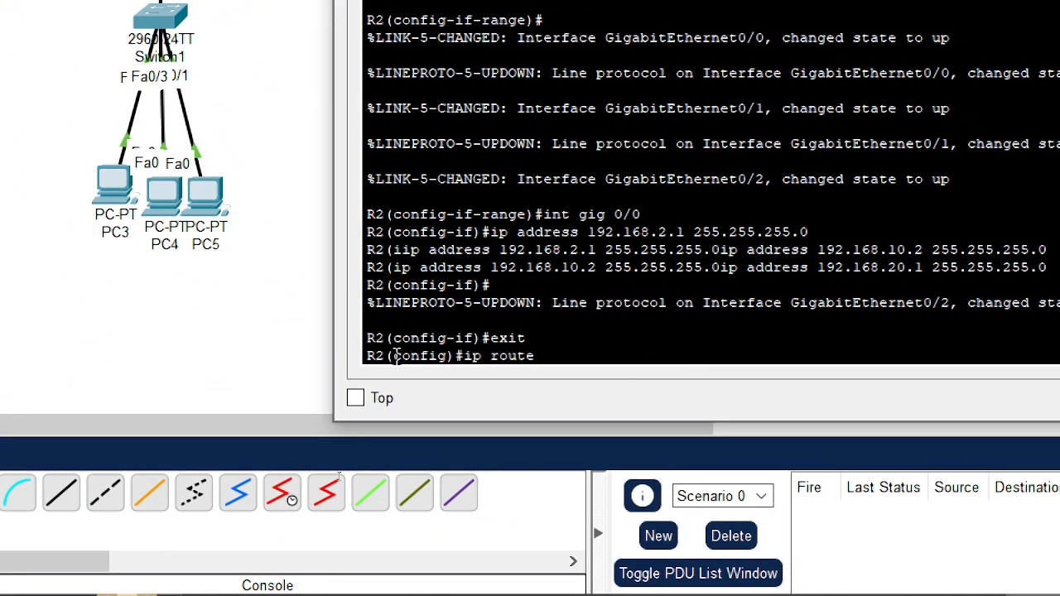
pyautogui.moveTo(395, 356); pyautogui.dragTo(452, 356)
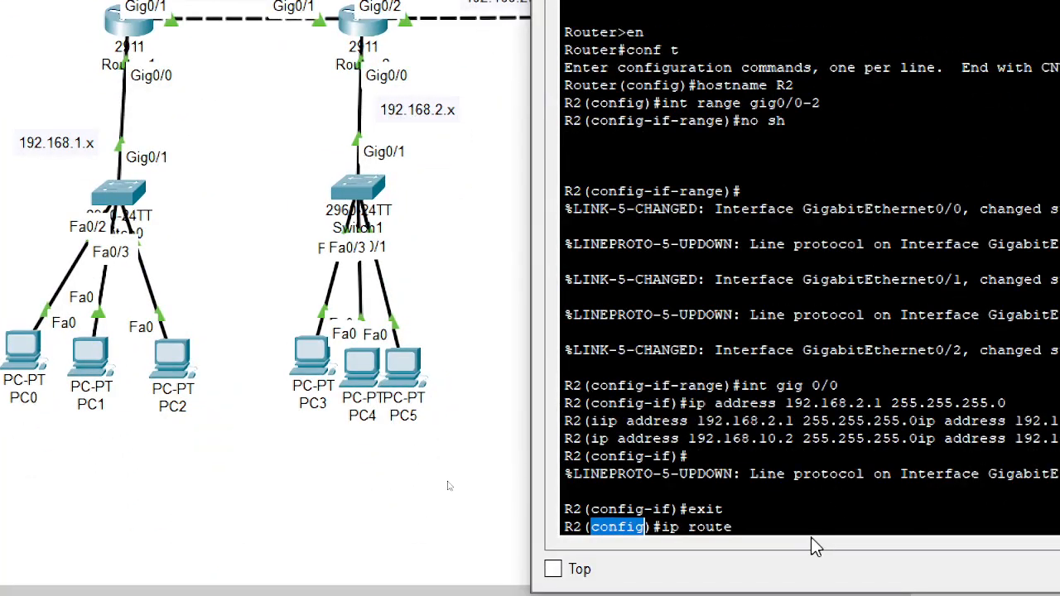
pyautogui.click(767, 527)
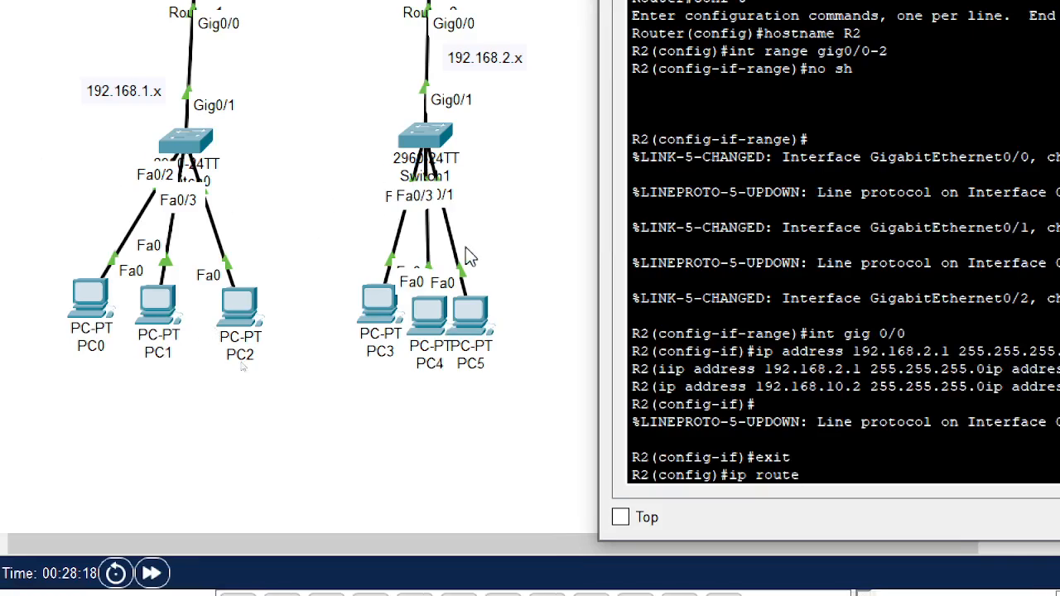
pyautogui.write('192.168.')
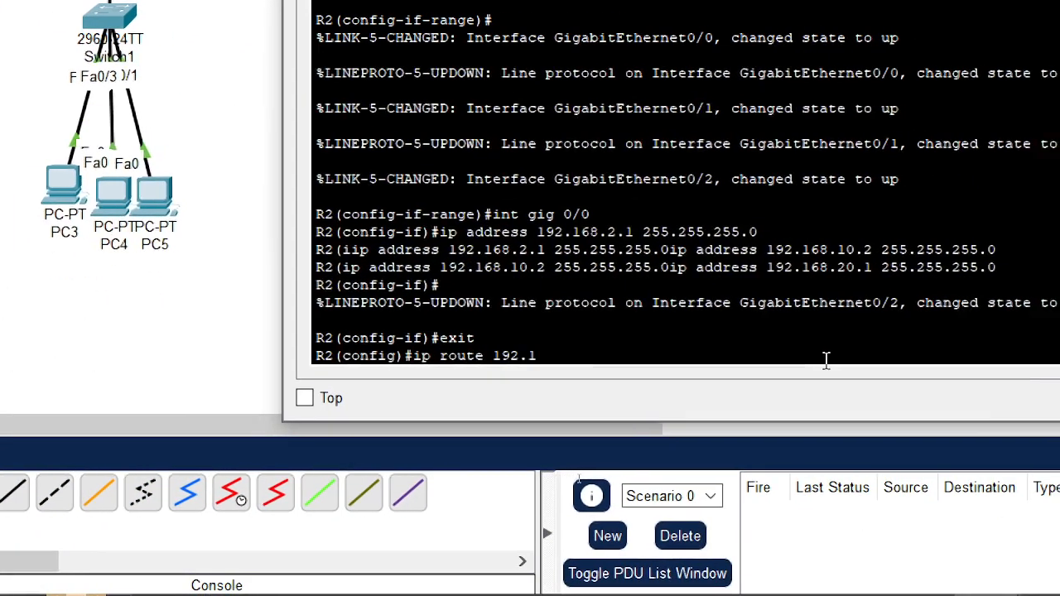
pyautogui.write('1.0')
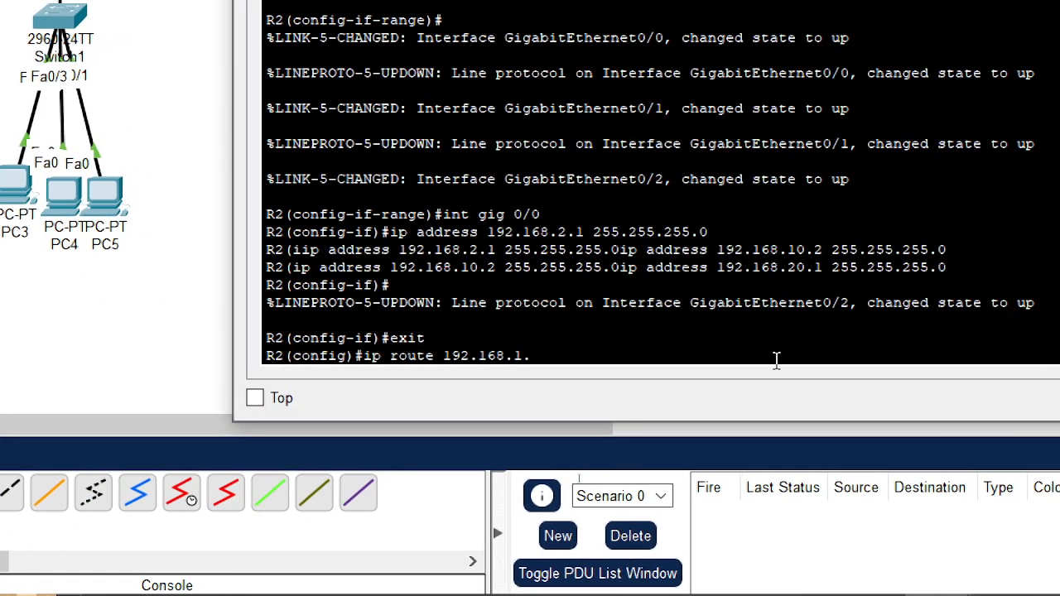
pyautogui.write('.255.255.0 g')
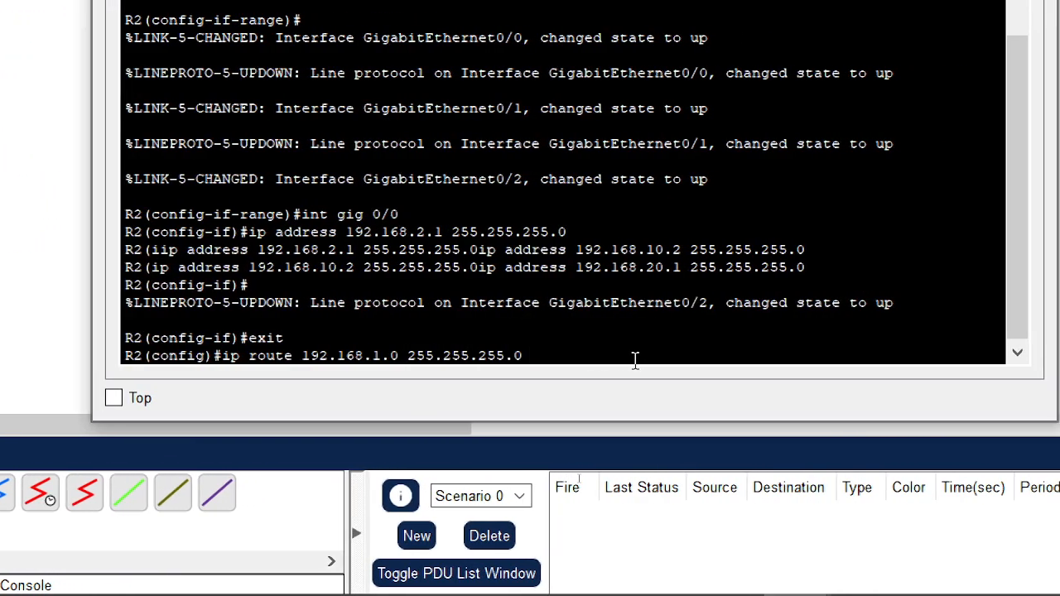
pyautogui.write('ig')
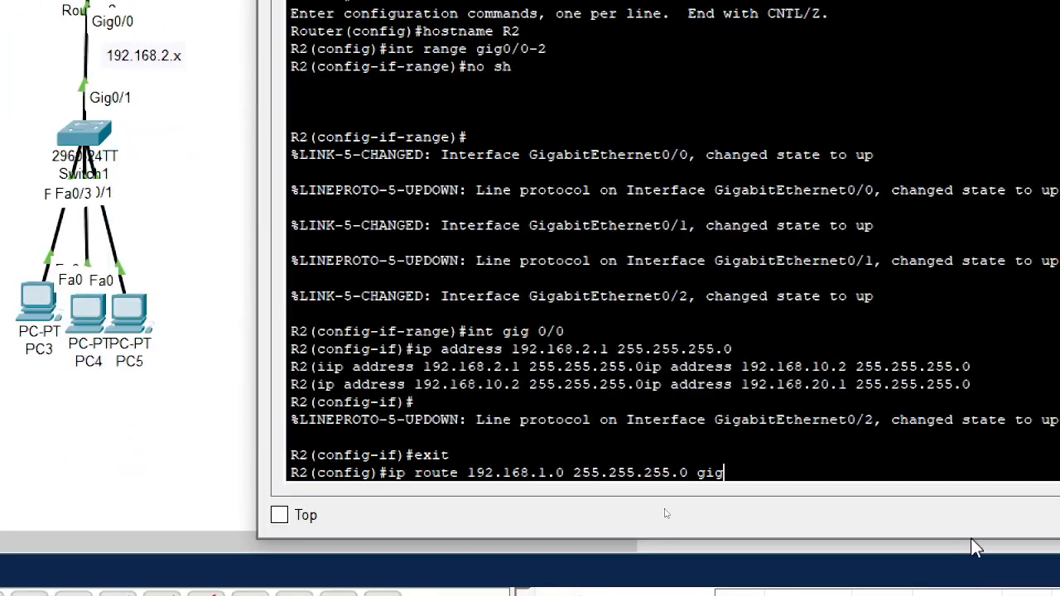
pyautogui.write('0/1')
pyautogui.press('Return')
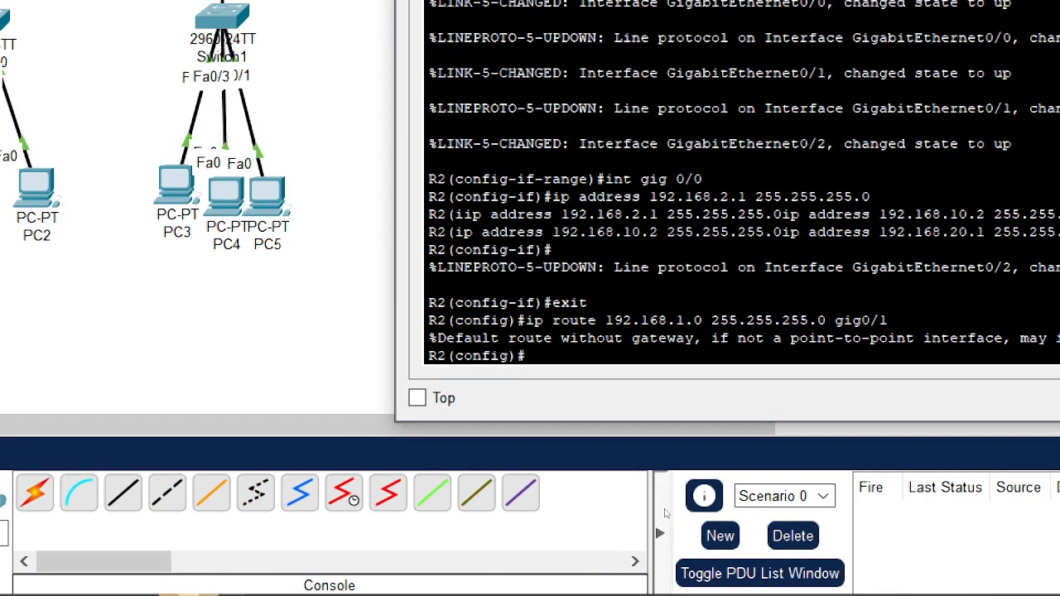
# - Reuse the previous route command on R2 to add a static route to 192.168.3.0, mask 255.255.255.0, through gig0/2
pyautogui.press('Up')
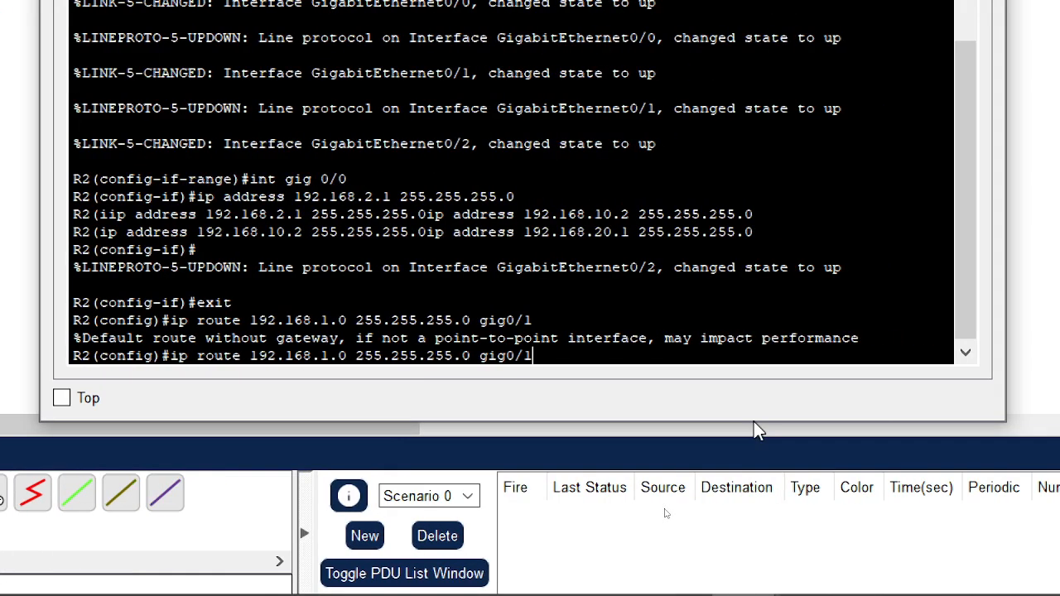
pyautogui.press('Left')
pyautogui.press('Left')
pyautogui.press('Left')
pyautogui.press('Left')
pyautogui.press('Left')
pyautogui.press('Left')
pyautogui.press('Left')
pyautogui.press('Left')
pyautogui.press('Left')
pyautogui.press('Left')
pyautogui.press('Left')
pyautogui.press('Left')
pyautogui.press('Left')
pyautogui.press('Left')
pyautogui.press('Left')
pyautogui.press('Left')
pyautogui.press('Left')
pyautogui.press('Left')
pyautogui.press('Left')
pyautogui.press('Left')
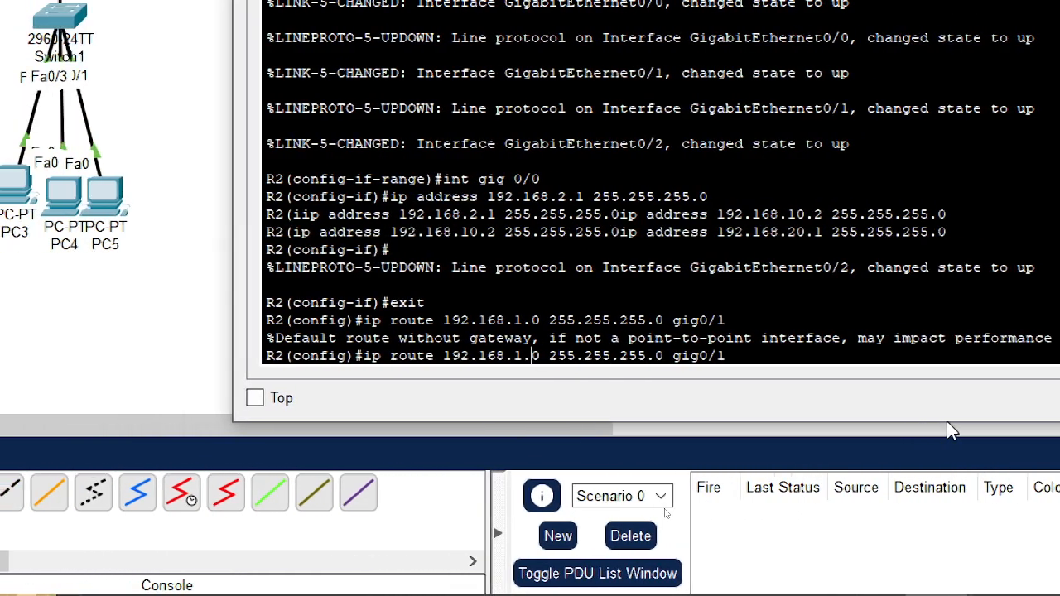
pyautogui.press('Left')
pyautogui.press('Left')
pyautogui.press('BackSpace')
pyautogui.write('3')
pyautogui.press('Right')
pyautogui.press('Right')
pyautogui.press('Right')
pyautogui.press('Right')
pyautogui.press('Right')
pyautogui.press('Right')
pyautogui.press('Right')
pyautogui.press('Right')
pyautogui.press('Right')
pyautogui.press('Right')
pyautogui.press('Right')
pyautogui.press('Right')
pyautogui.press('Right')
pyautogui.press('Right')
pyautogui.press('Right')
pyautogui.press('Right')
pyautogui.press('Right')
pyautogui.press('Right')
pyautogui.press('Right')
pyautogui.press('Right')
pyautogui.press('Right')
pyautogui.press('Right')
pyautogui.press('Right')
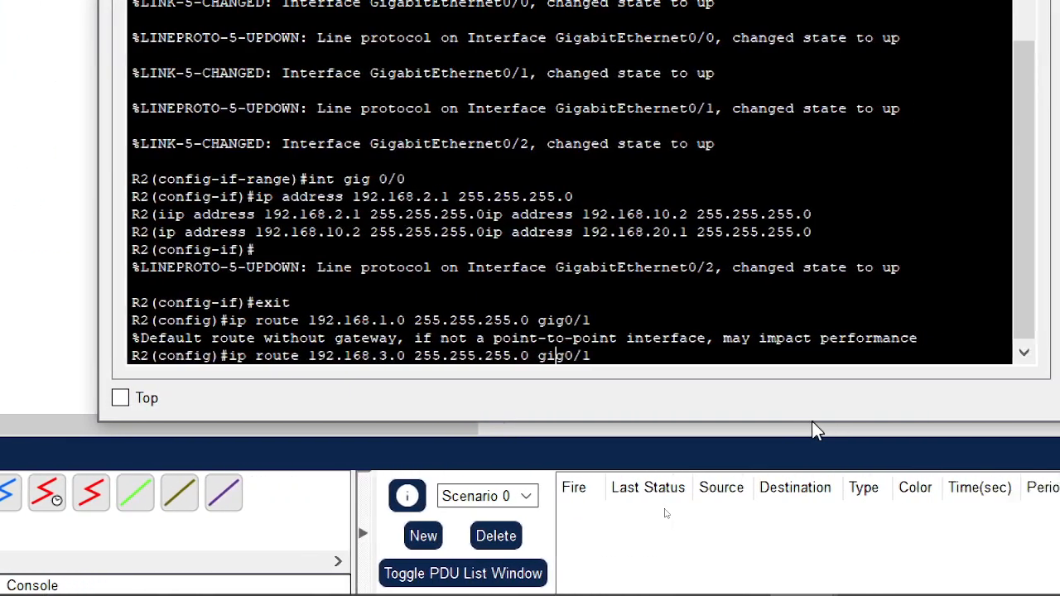
pyautogui.press('BackSpace')
pyautogui.write('2')
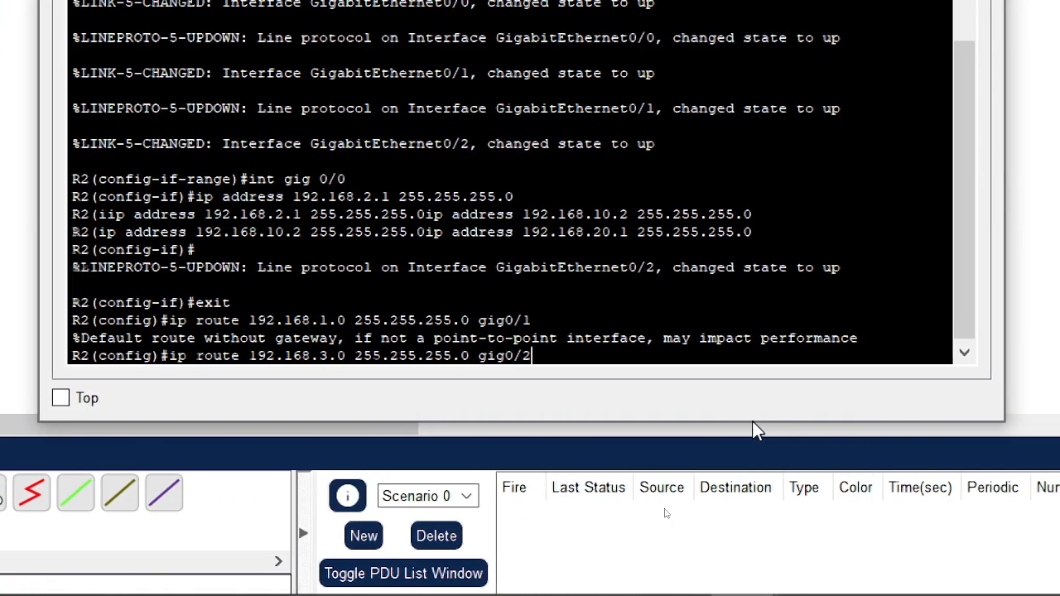
pyautogui.press('Return')
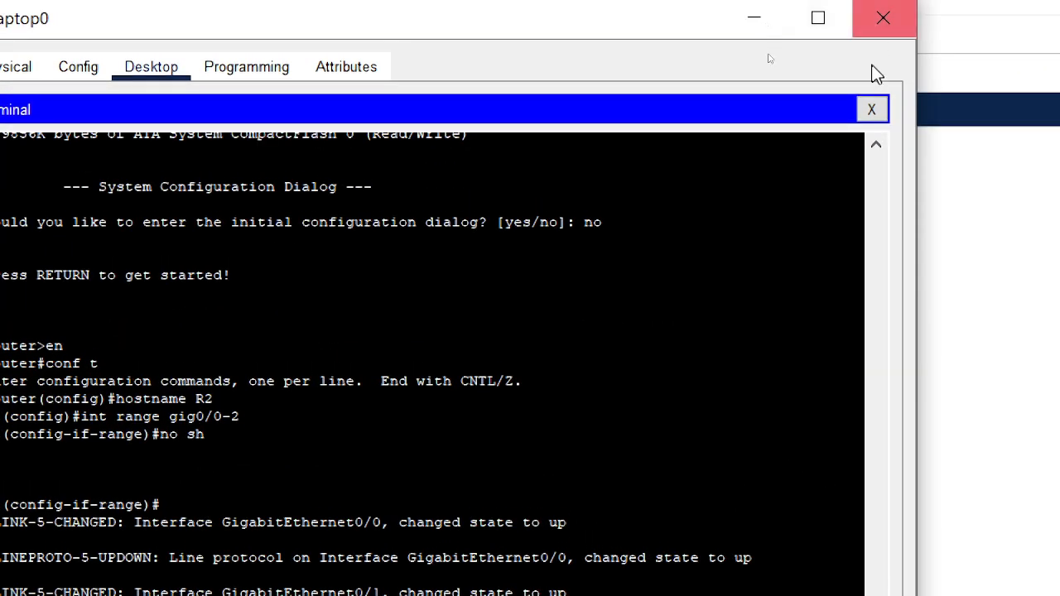
# - Close Laptop0's Terminal and window, and reconnect its console cable to the third router's Console port
pyautogui.click(875, 109)
pyautogui.click(883, 18)
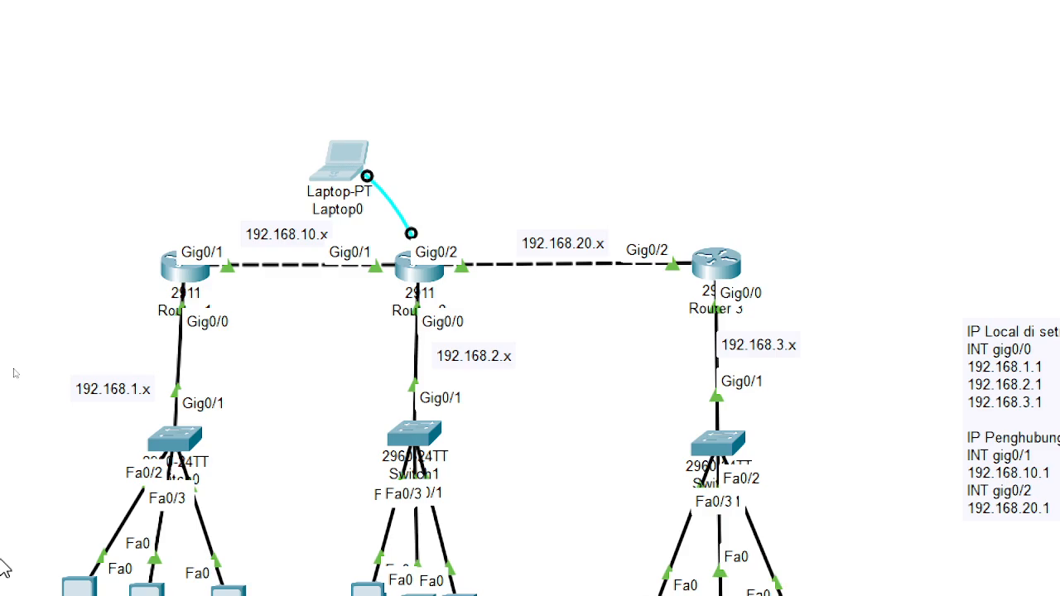
pyautogui.click(725, 265)
pyautogui.click(840, 307)
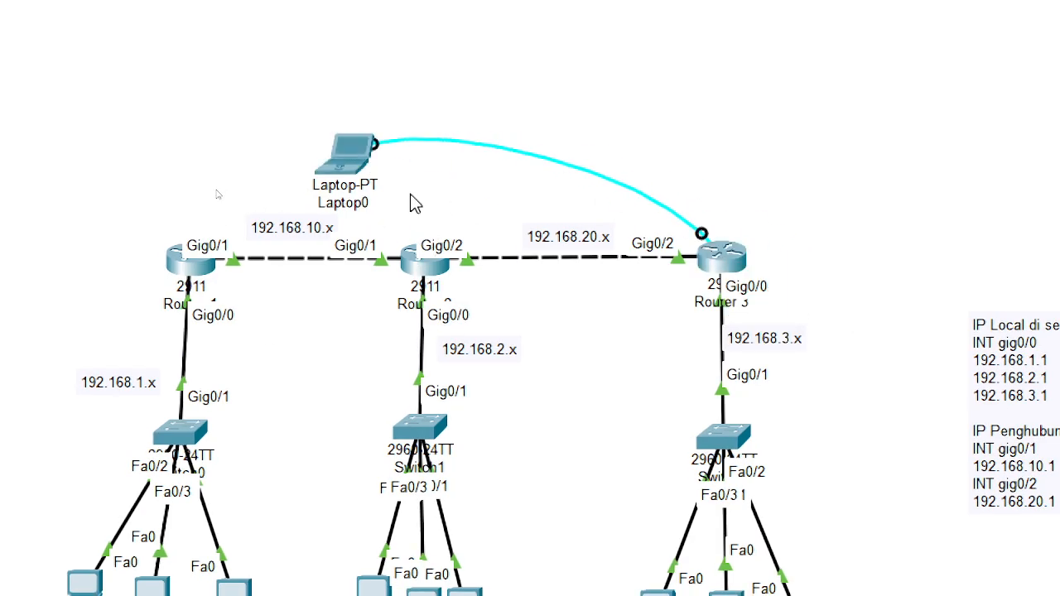
# - Open Laptop0 and start a Terminal session with the default port settings to reach the third router's console
pyautogui.click(346, 153)
pyautogui.click(878, 199)
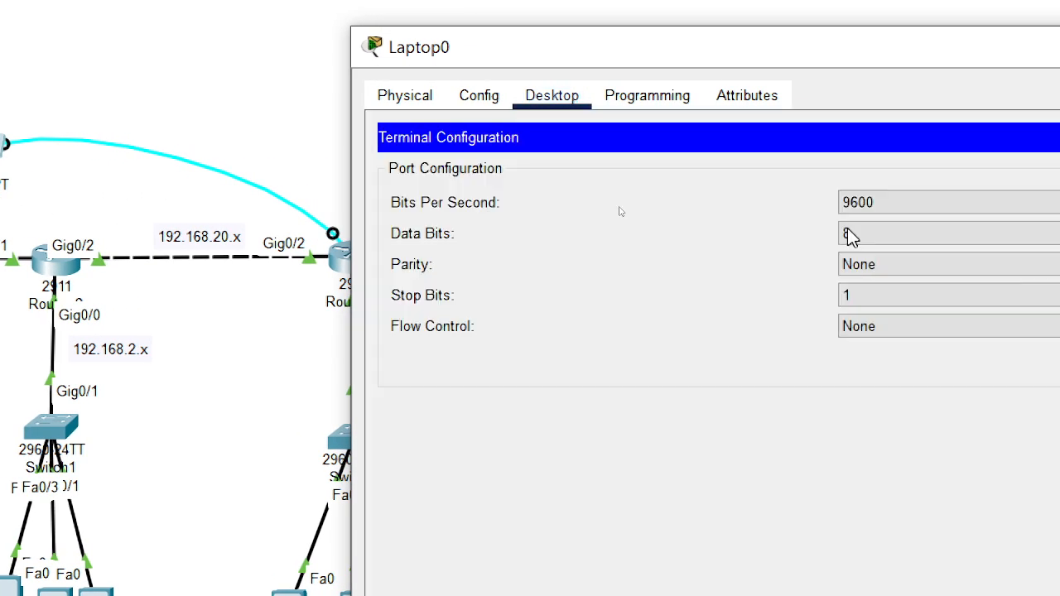
pyautogui.click(1014, 371)
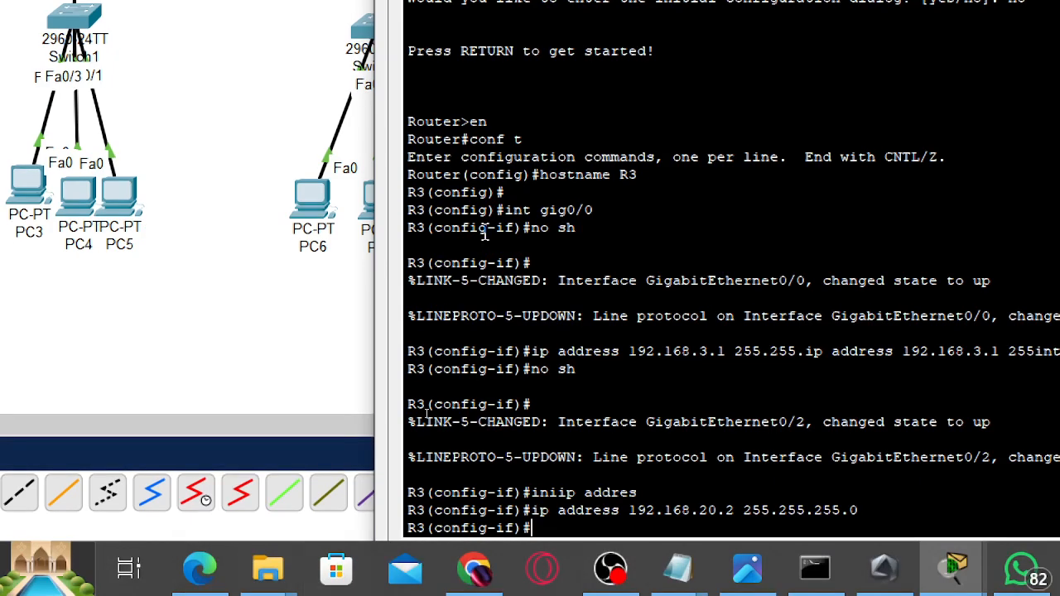
# - Leave R3's interface configuration and add a static route to 192.168.1.0, mask 255.255.255.0, through gig0/2
pyautogui.write('exit')
pyautogui.press('Return')
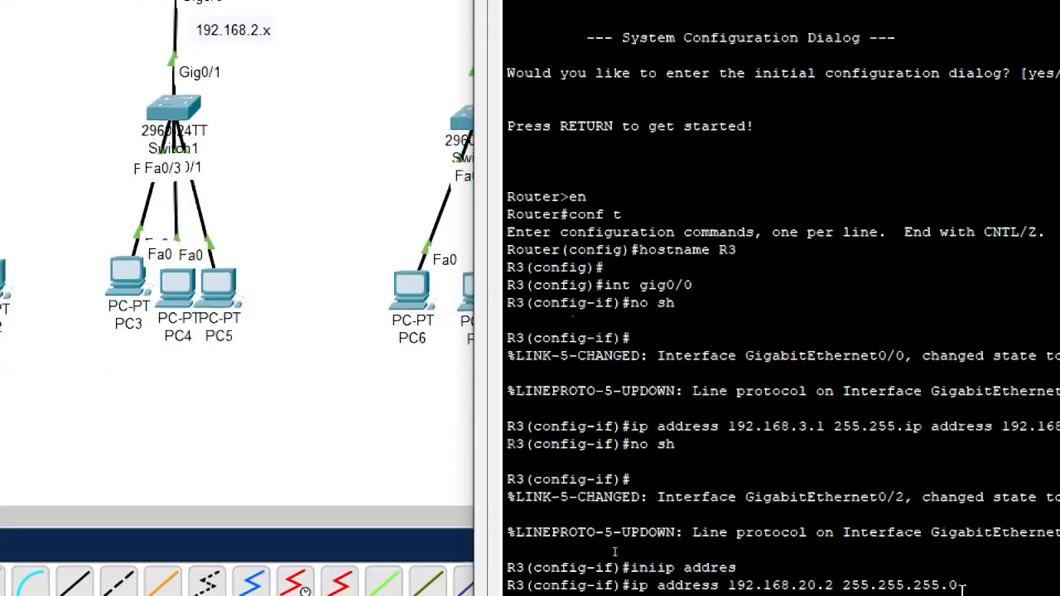
pyautogui.write('ip rou')
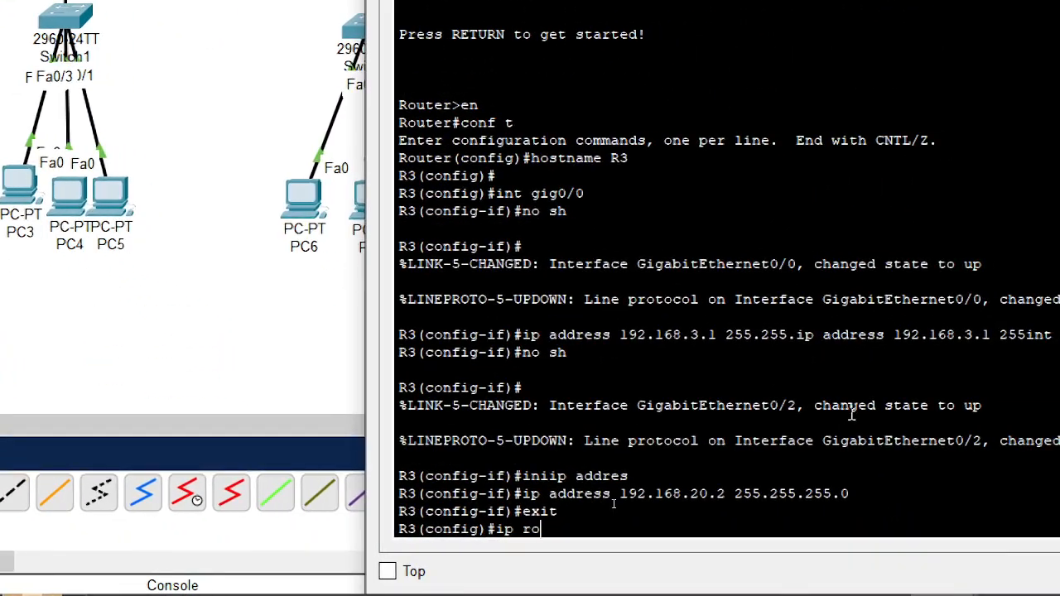
pyautogui.write('te 192.')
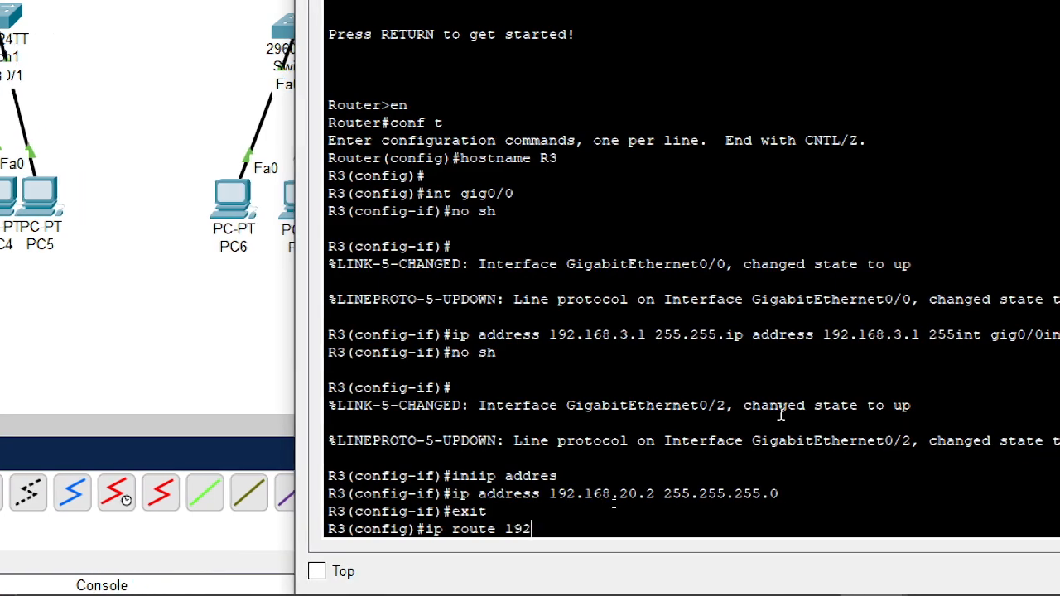
pyautogui.write('168.1.')
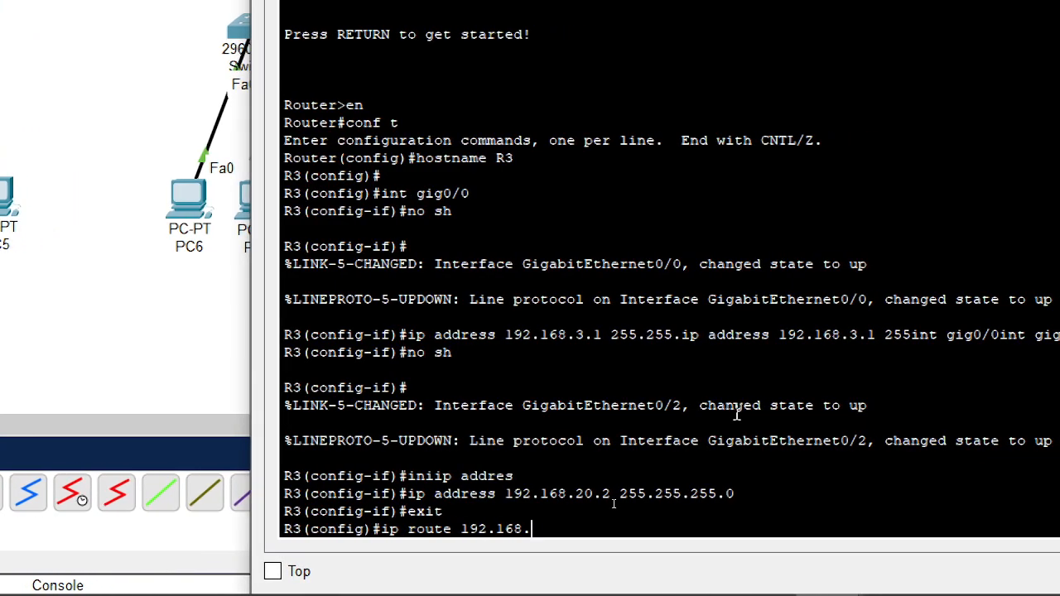
pyautogui.write('0 255.255.25')
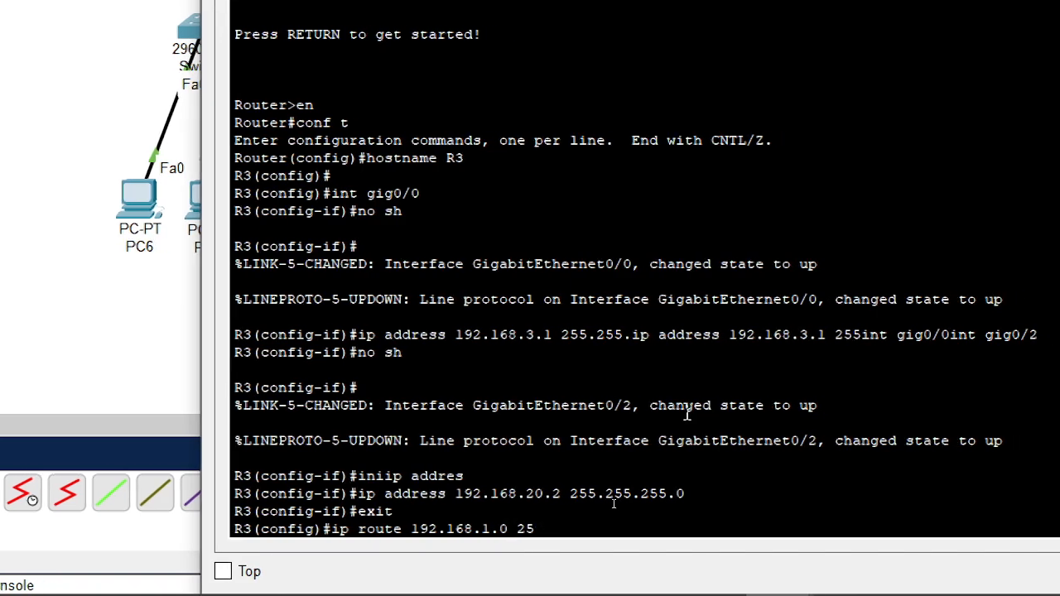
pyautogui.write('5.0')
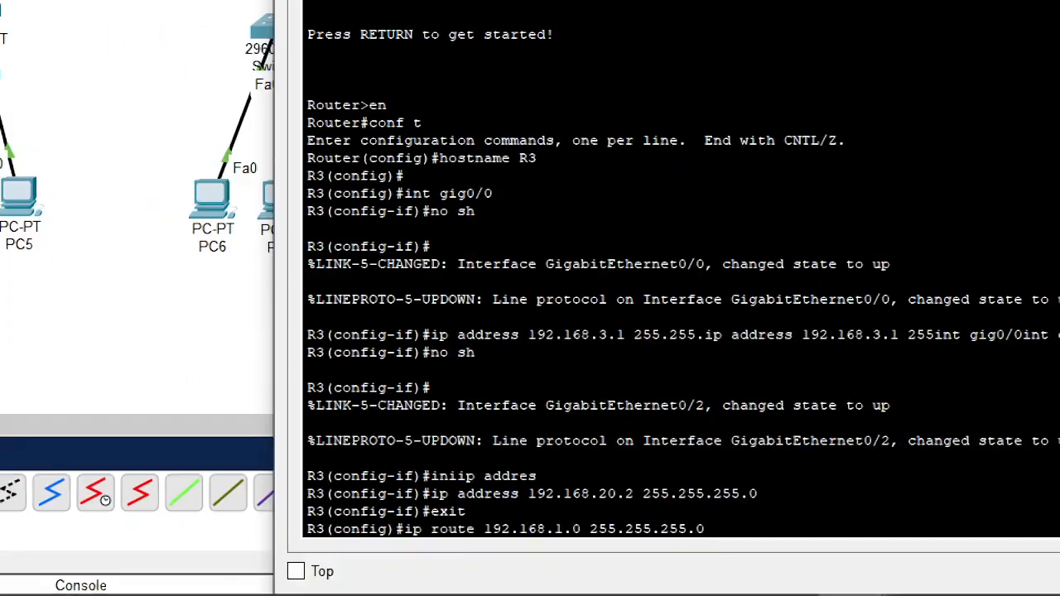
pyautogui.write('gig0/2')
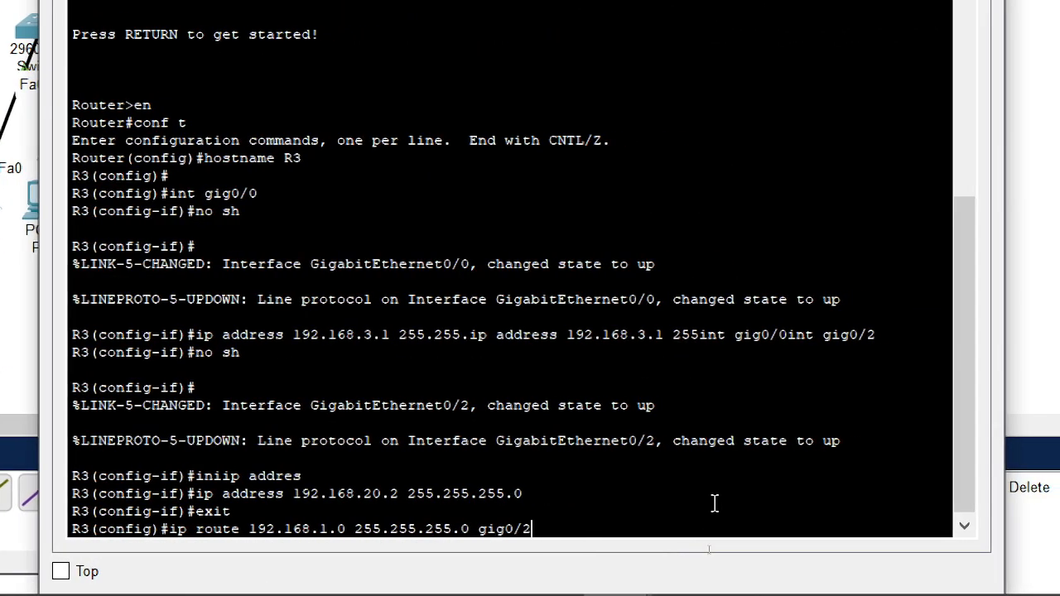
pyautogui.press('Return')
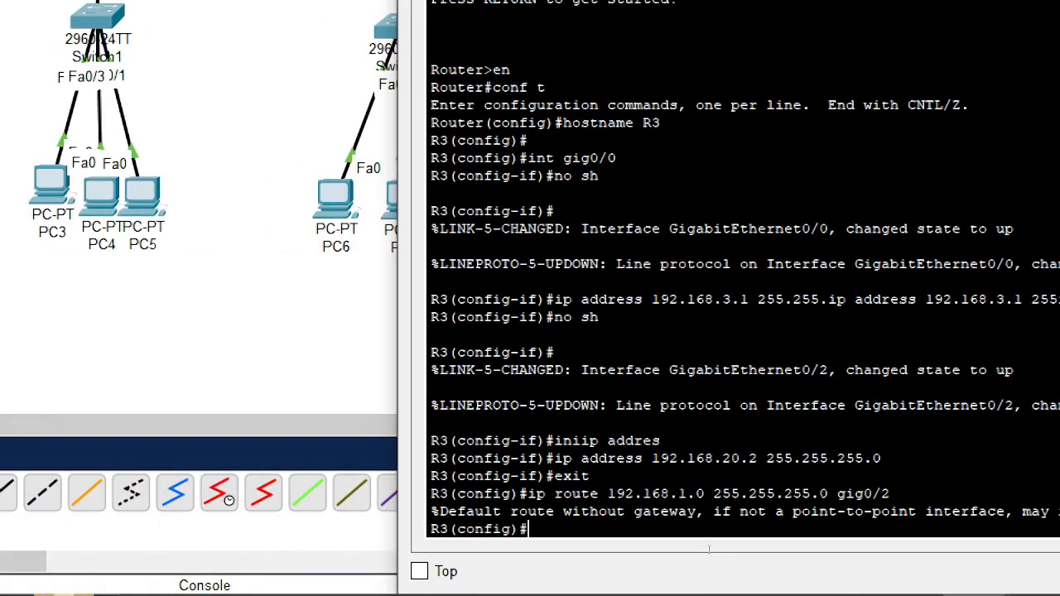
# - Reuse the previous route command on R3 to add a static route to 192.168.2.0, mask 255.255.255.0, through gig0/2
pyautogui.press('Up')
pyautogui.press('Left')
pyautogui.press('Left')
pyautogui.press('Left')
pyautogui.press('Left')
pyautogui.press('Left')
pyautogui.press('Left')
pyautogui.press('Left')
pyautogui.press('Left')
pyautogui.press('Left')
pyautogui.press('Left')
pyautogui.press('Left')
pyautogui.press('Left')
pyautogui.press('Left')
pyautogui.press('Left')
pyautogui.press('Left')
pyautogui.press('Left')
pyautogui.press('Left')
pyautogui.press('Left')
pyautogui.press('Left')
pyautogui.press('Left')
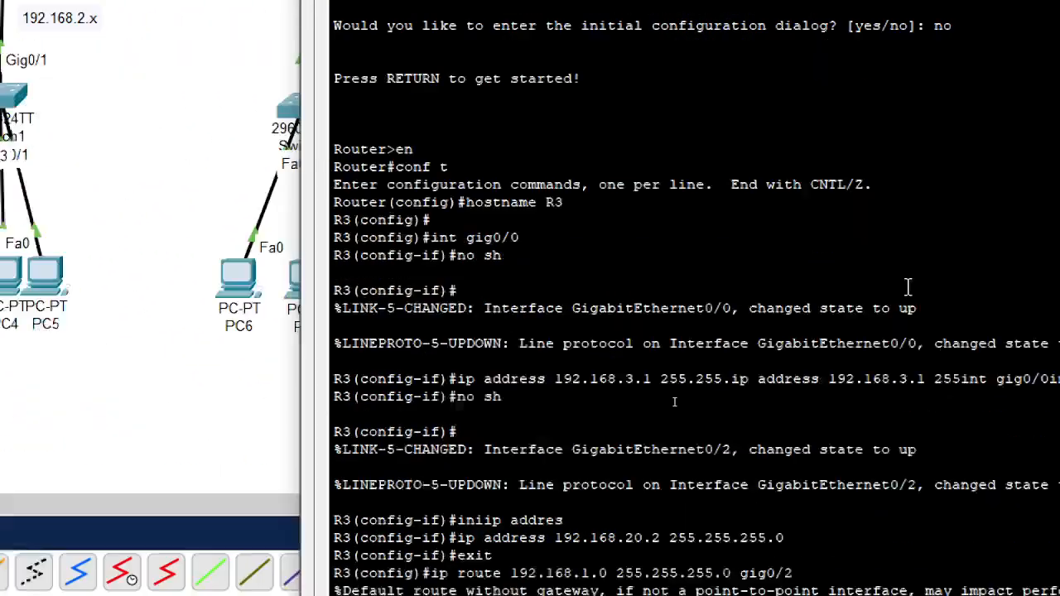
pyautogui.press('BackSpace')
pyautogui.write('2')
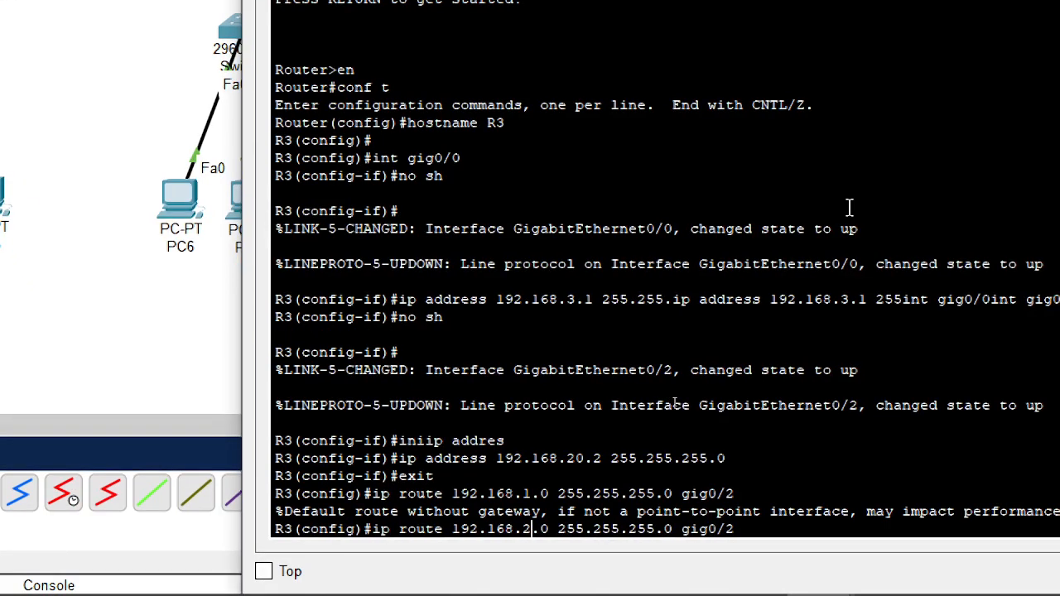
pyautogui.press('Return')
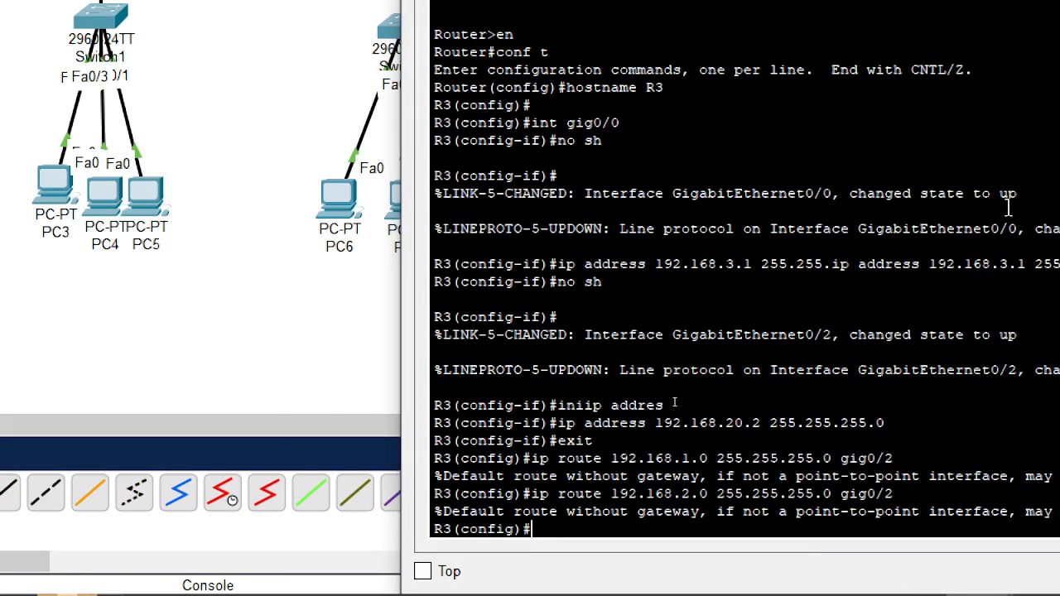
# - Reuse the previous route command on R3 to add a static route to 192.168.10.0, mask 255.255.255.0, through gig0/2
pyautogui.press('Up')
pyautogui.press('Left')
pyautogui.press('Left')
pyautogui.press('Left')
pyautogui.press('Left')
pyautogui.press('Left')
pyautogui.press('Left')
pyautogui.press('Left')
pyautogui.press('Left')
pyautogui.press('Left')
pyautogui.press('Left')
pyautogui.press('Left')
pyautogui.press('Left')
pyautogui.press('Left')
pyautogui.press('Left')
pyautogui.press('Left')
pyautogui.press('Left')
pyautogui.press('Left')
pyautogui.press('Left')
pyautogui.press('Left')
pyautogui.press('Left')
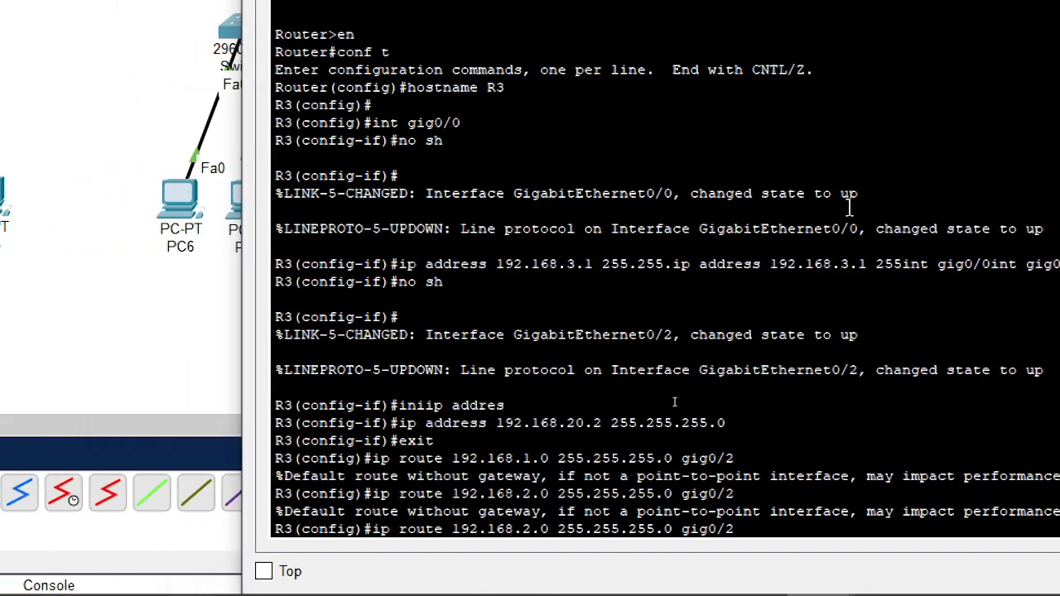
pyautogui.press('BackSpace')
pyautogui.write('10')
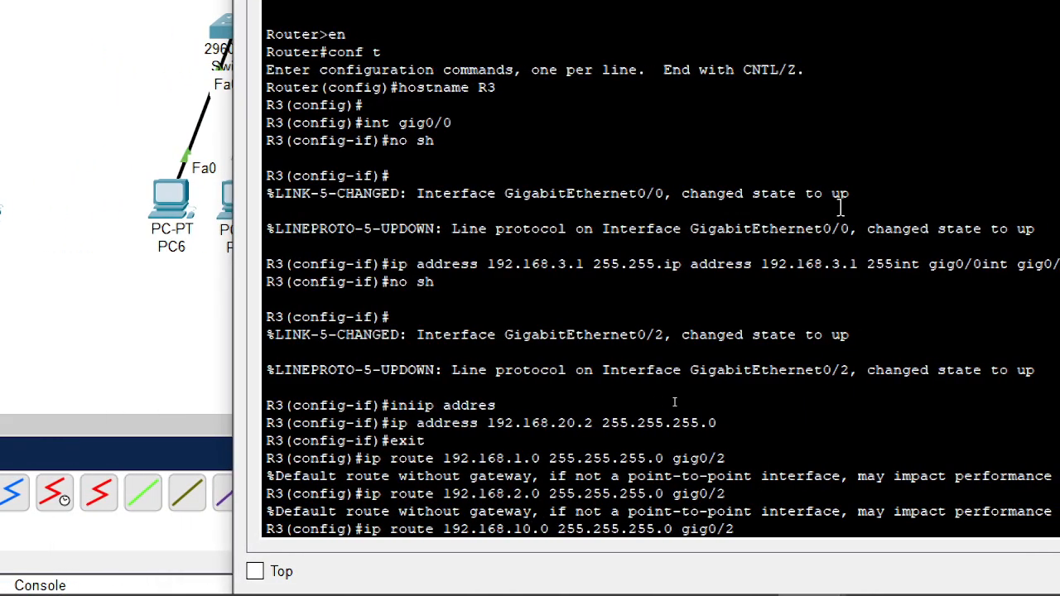
pyautogui.press('Return')
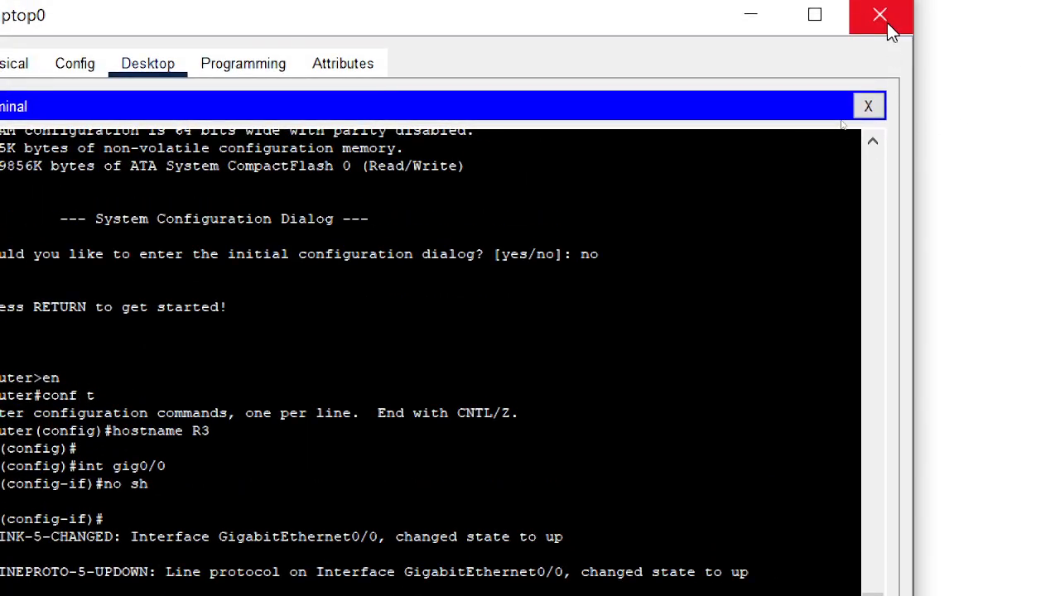
# - Close Laptop0's Terminal session and open its Command Prompt
pyautogui.click(868, 106)
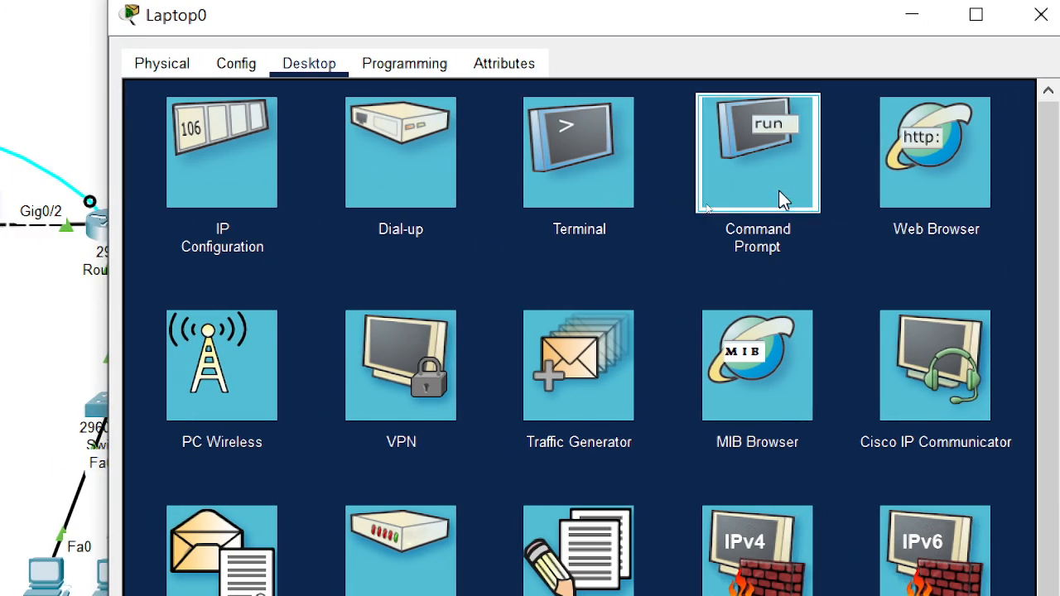
pyautogui.click(803, 191)
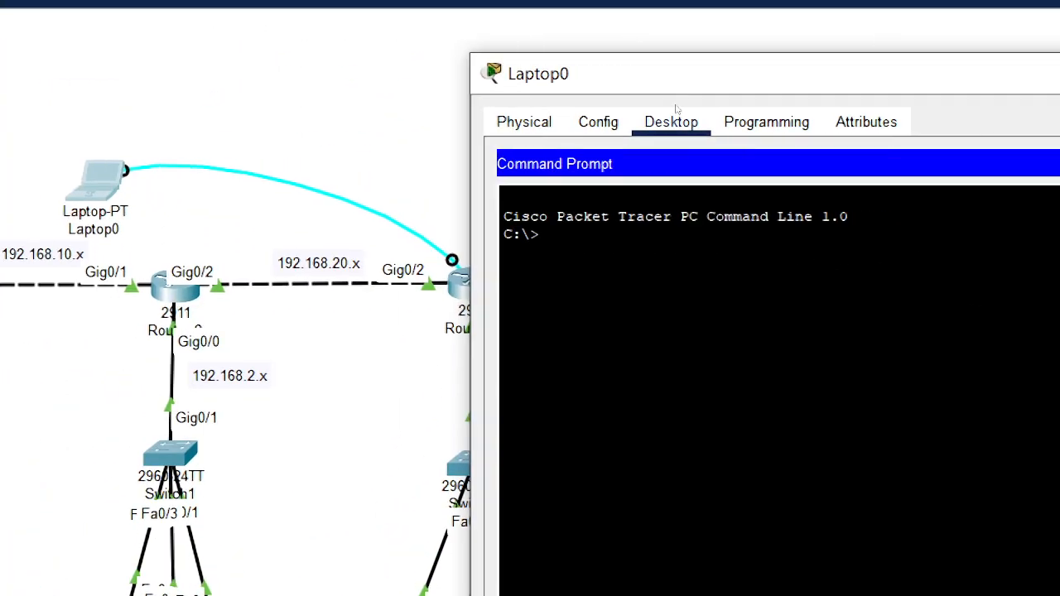
# - Close Laptop0's Command Prompt and window, and open the Command Prompt on PC6
pyautogui.click(877, 163)
pyautogui.click(901, 69)
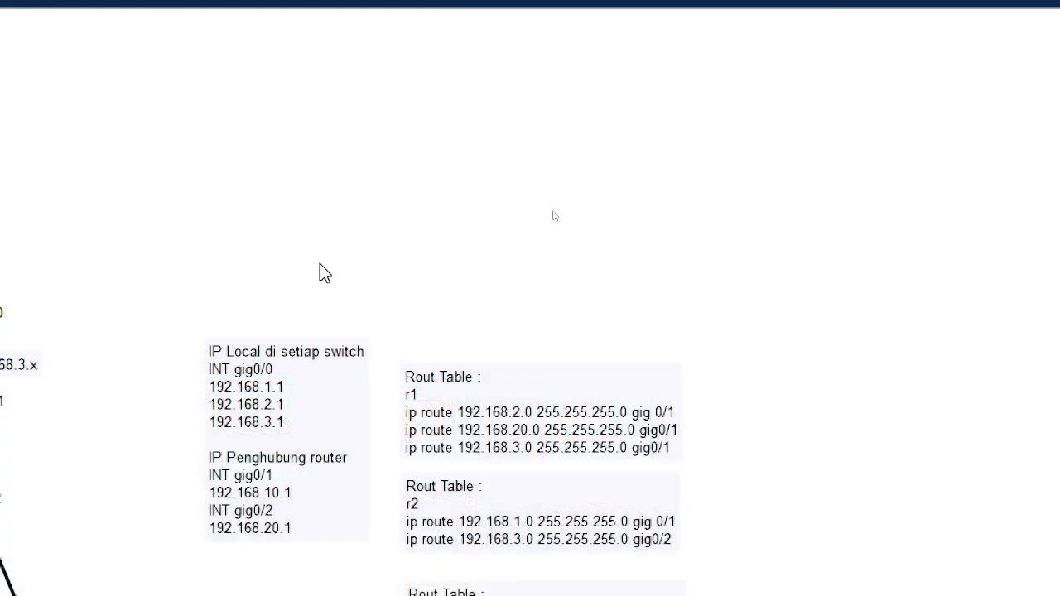
pyautogui.click(348, 400)
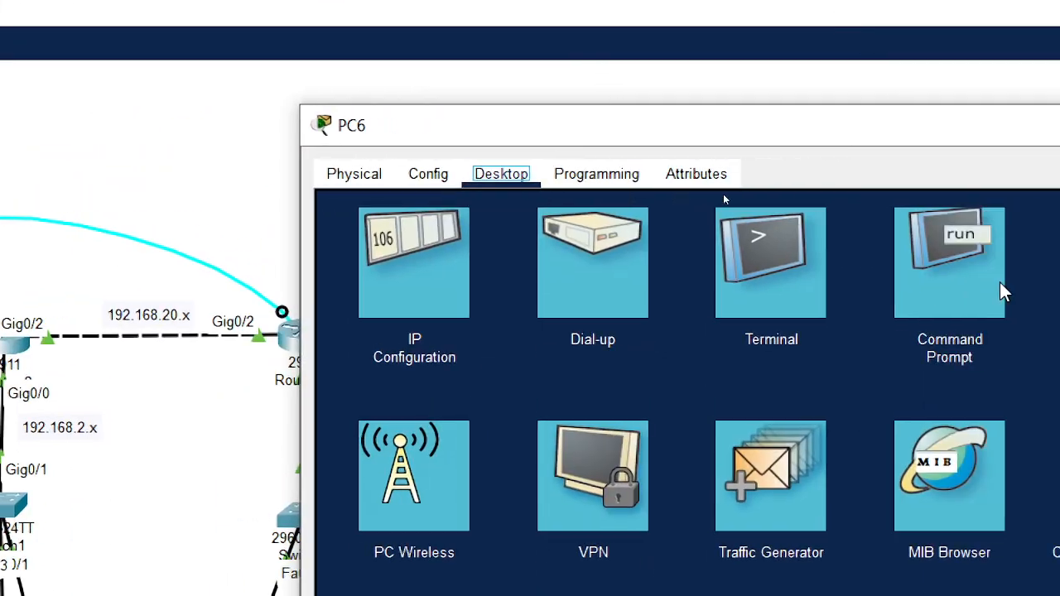
pyautogui.click(1000, 286)
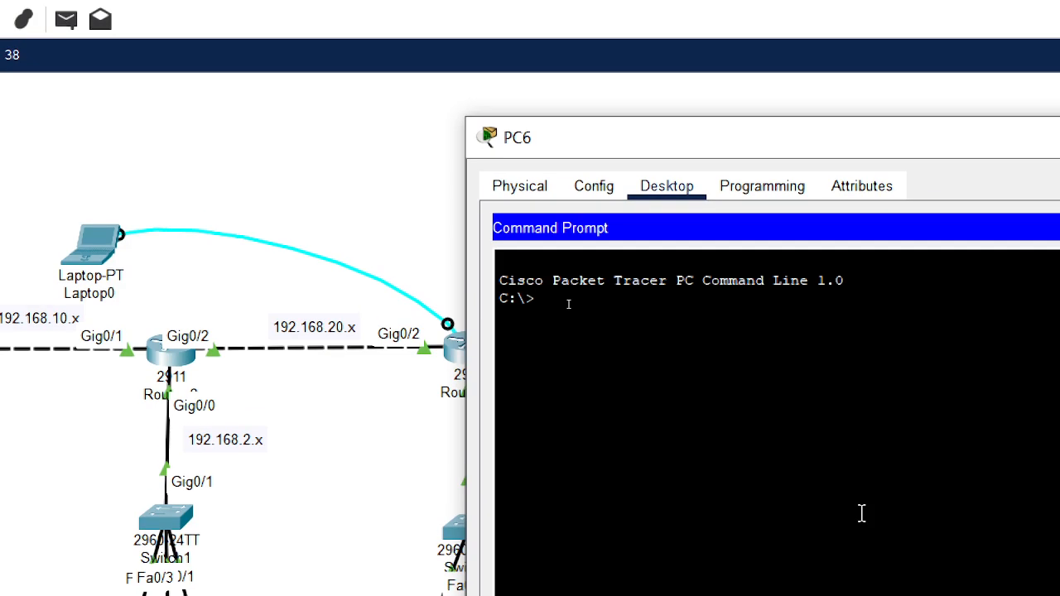
# - Ping PC6's own gateway, 192.168.3.1, and interrupt the ping before it completes
pyautogui.write('ping 19')
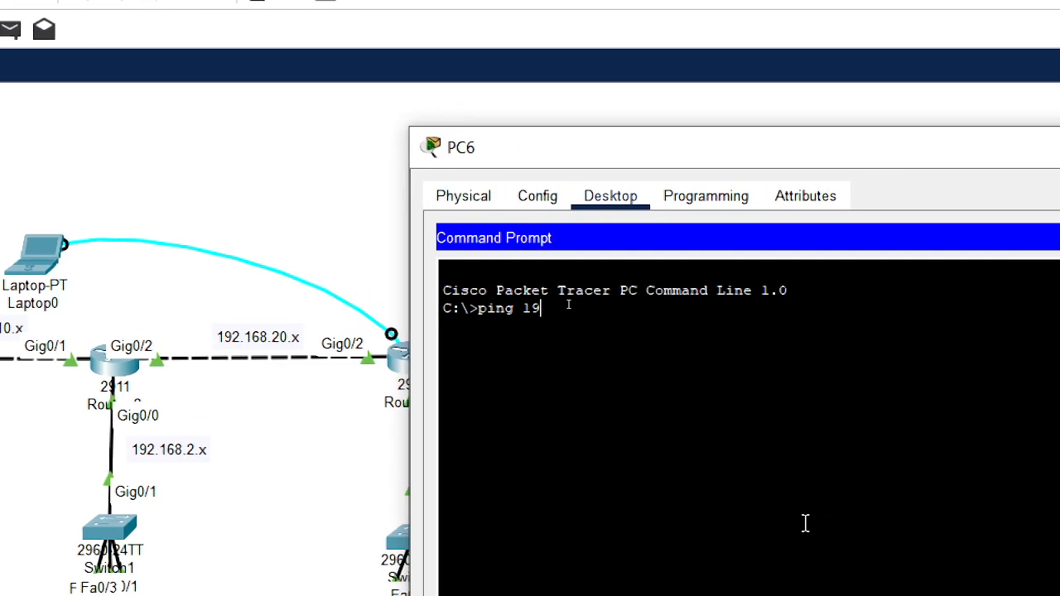
pyautogui.write('2.168.')
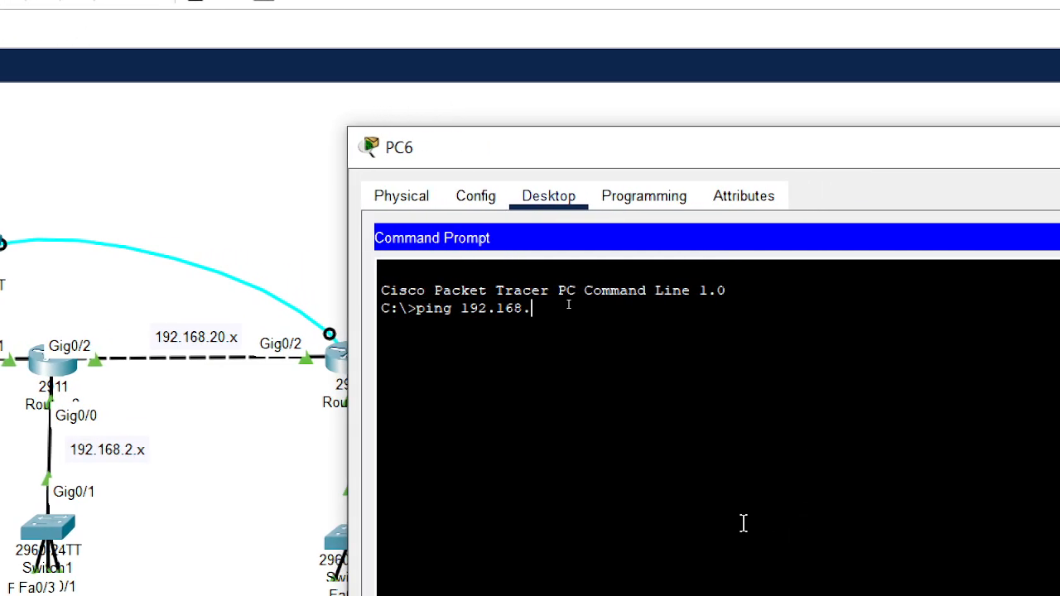
pyautogui.write('3.1')
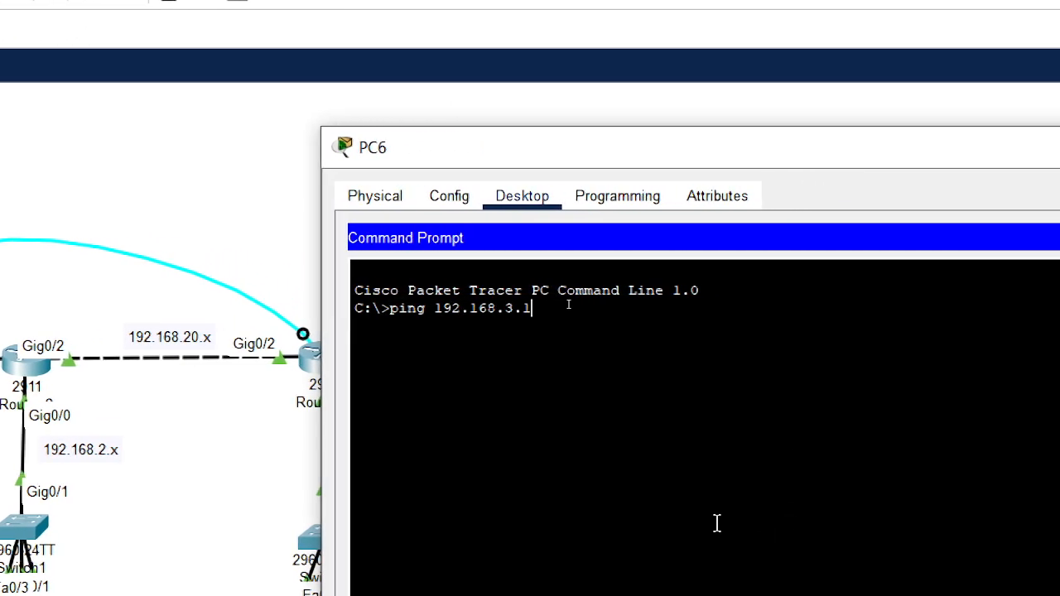
pyautogui.press('Return')
pyautogui.hotkey('ctrl', 'c')
# - Reuse the previous ping command on PC6 to test the router link address 192.168.20.1
pyautogui.press('Up')
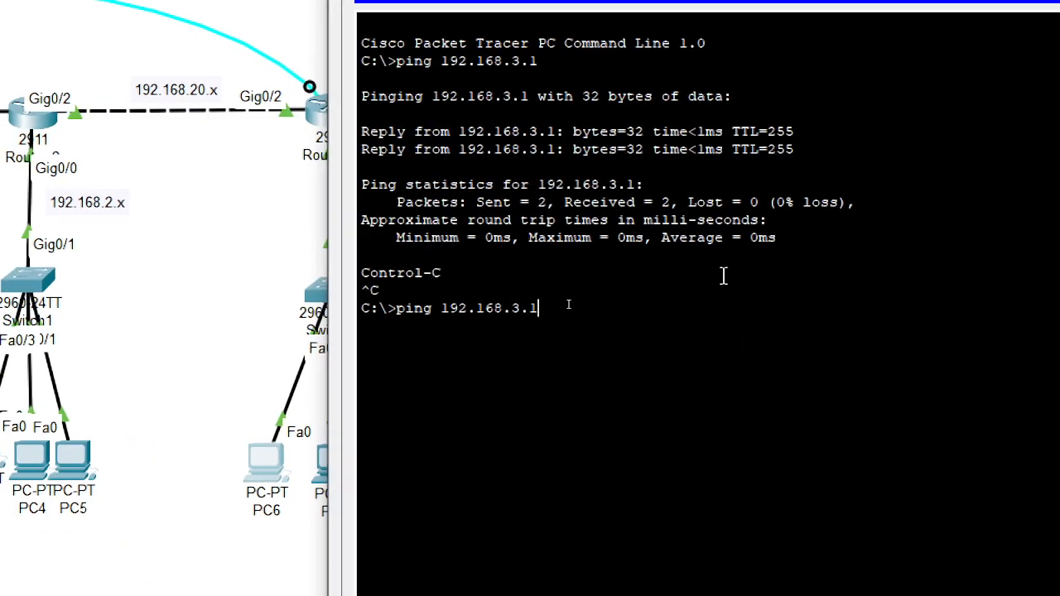
pyautogui.press('BackSpace')
pyautogui.press('BackSpace')
pyautogui.press('BackSpace')
pyautogui.write('20.1')
pyautogui.press('Return')
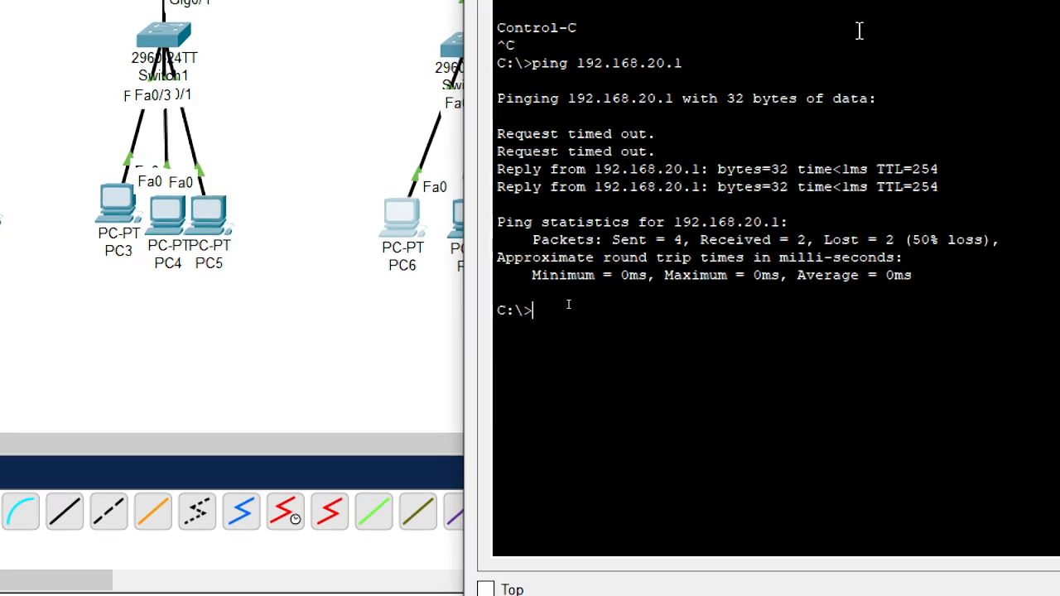
# - Ping the other end of the router link, 192.168.20.2, from PC6
pyautogui.press('Up')
pyautogui.press('BackSpace')
pyautogui.write('2.168.20.2')
pyautogui.press('Return')
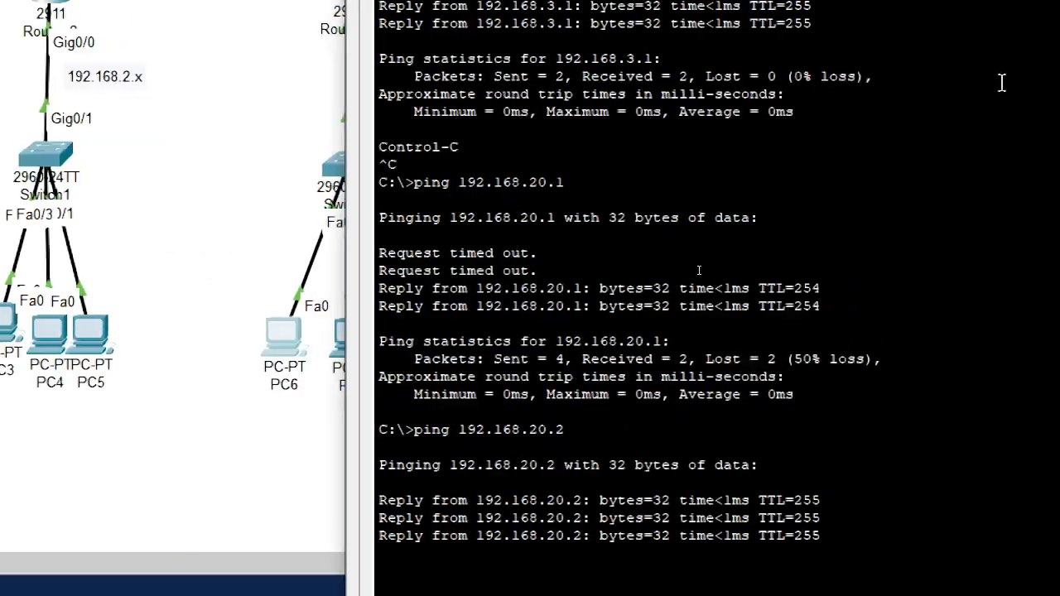
pyautogui.press('Return')
# - Reuse the previous ping command on PC6 to test the second network's gateway, 192.168.2.1
pyautogui.press('Up')
pyautogui.press('BackSpace')
pyautogui.press('BackSpace')
pyautogui.press('BackSpace')
pyautogui.press('BackSpace')
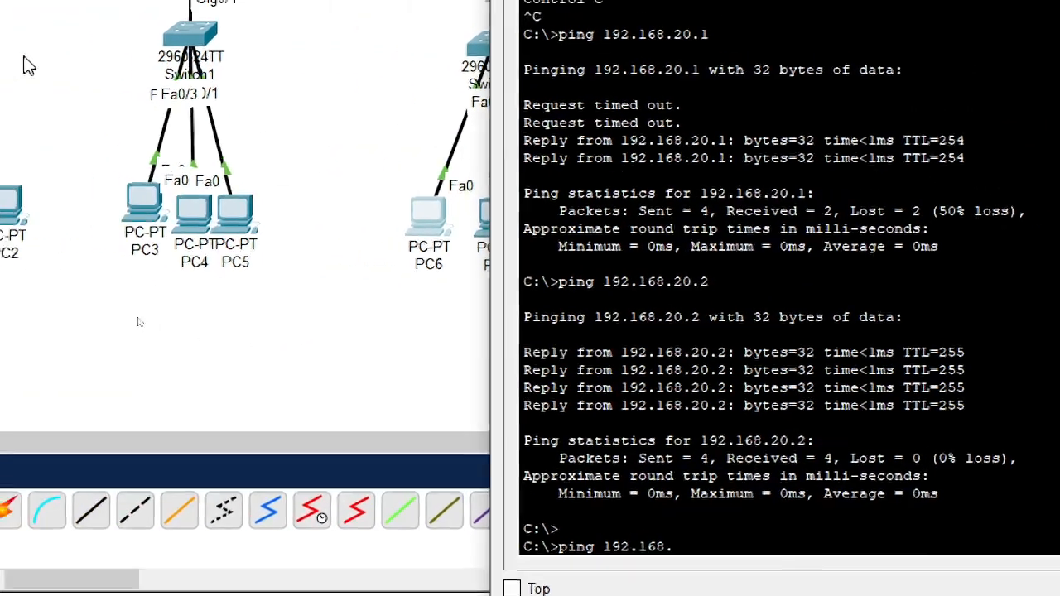
pyautogui.write('2.1')
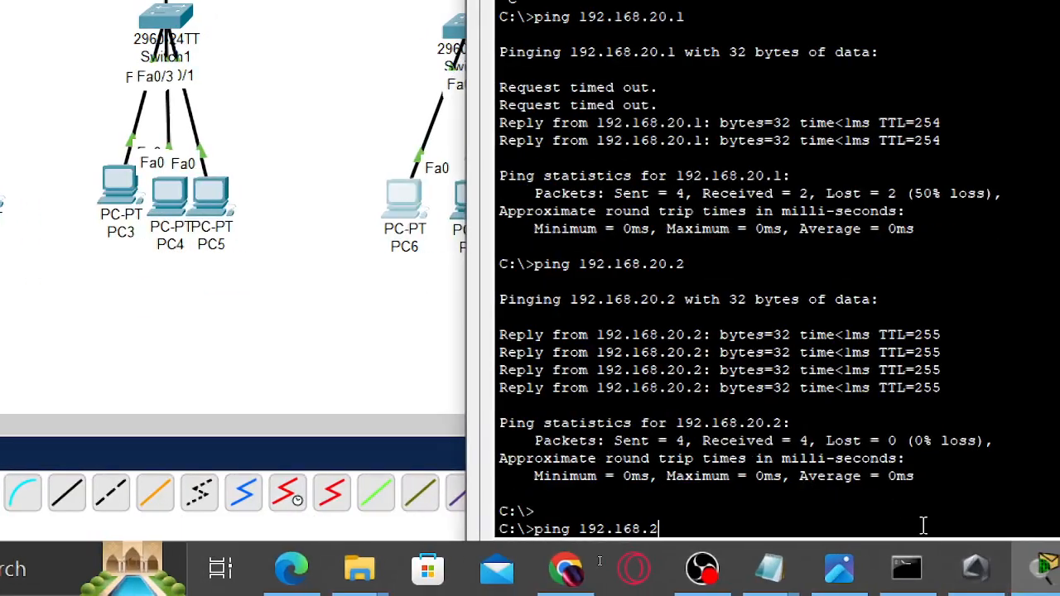
pyautogui.press('Return')
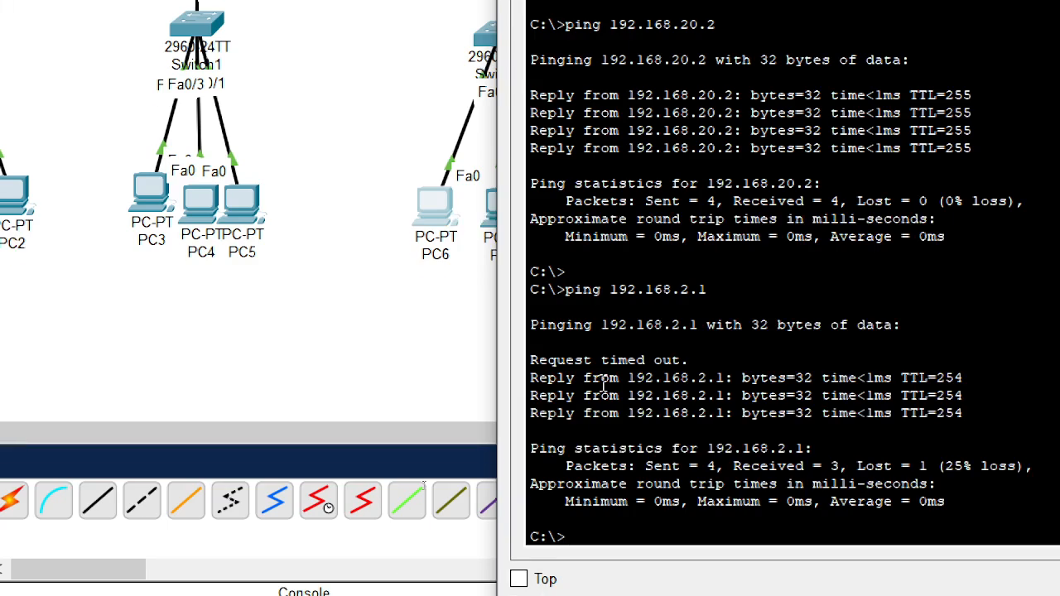
# - Ping the host 192.168.2.2 in the second network from PC6, and run the same ping a second time
pyautogui.press('Up')
pyautogui.press('BackSpace')
pyautogui.write('2.168.2.')
pyautogui.press('Return')
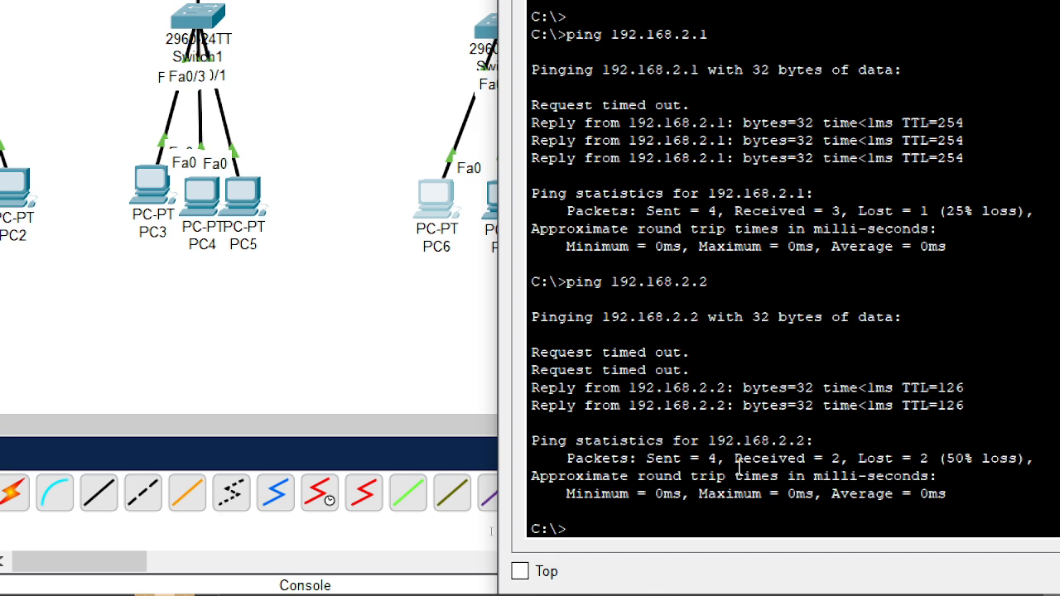
pyautogui.press('Up')
pyautogui.press('Return')
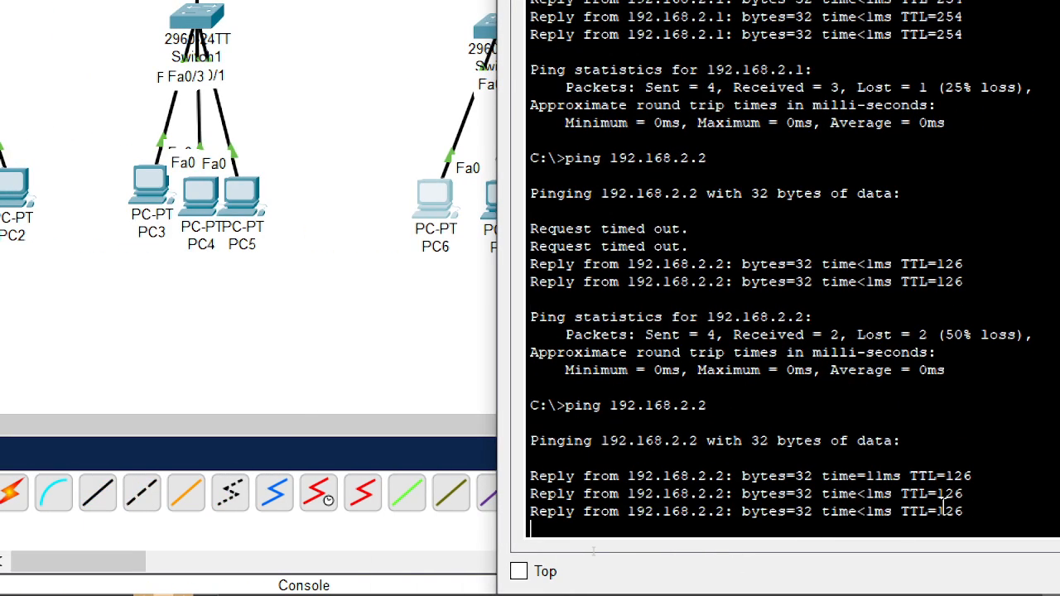
# - Ping the first network's gateway, 192.168.1.1, from PC6, and run the same ping a second time
pyautogui.press('Up')
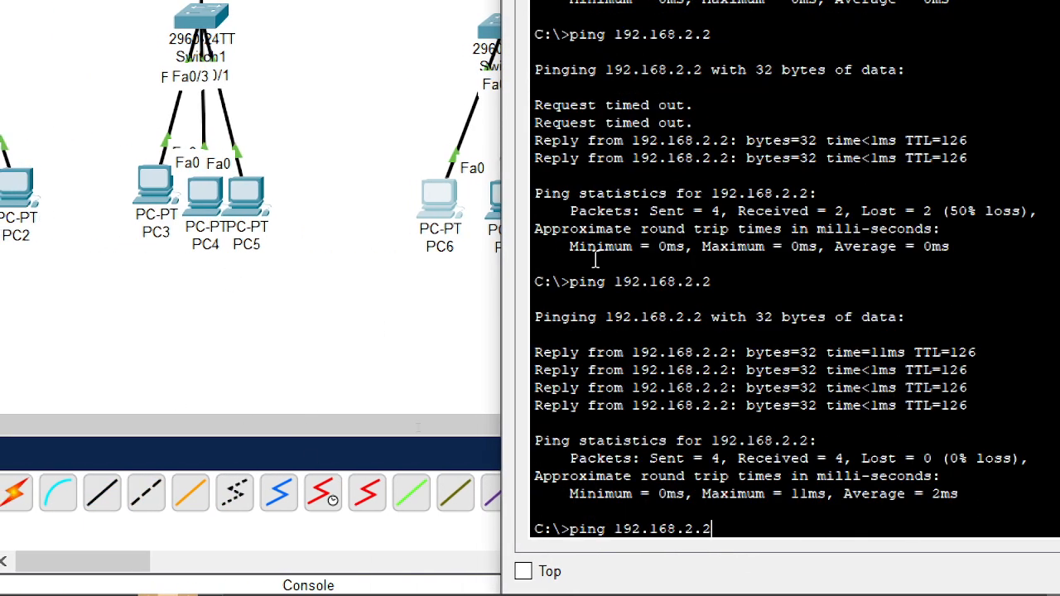
pyautogui.press('BackSpace')
pyautogui.press('BackSpace')
pyautogui.press('BackSpace')
pyautogui.write('192.')
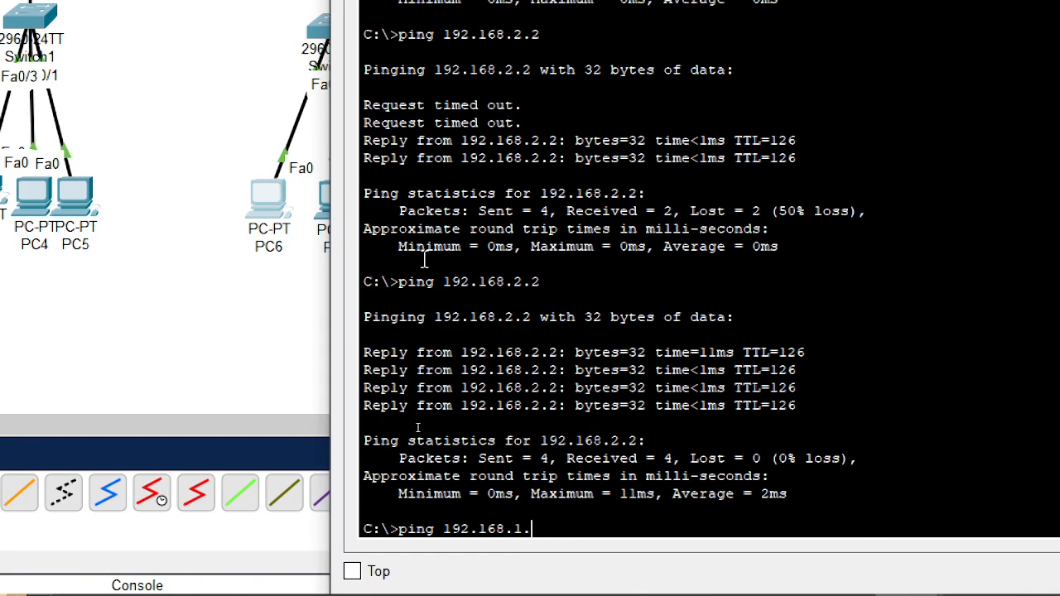
pyautogui.write('1')
pyautogui.press('Return')
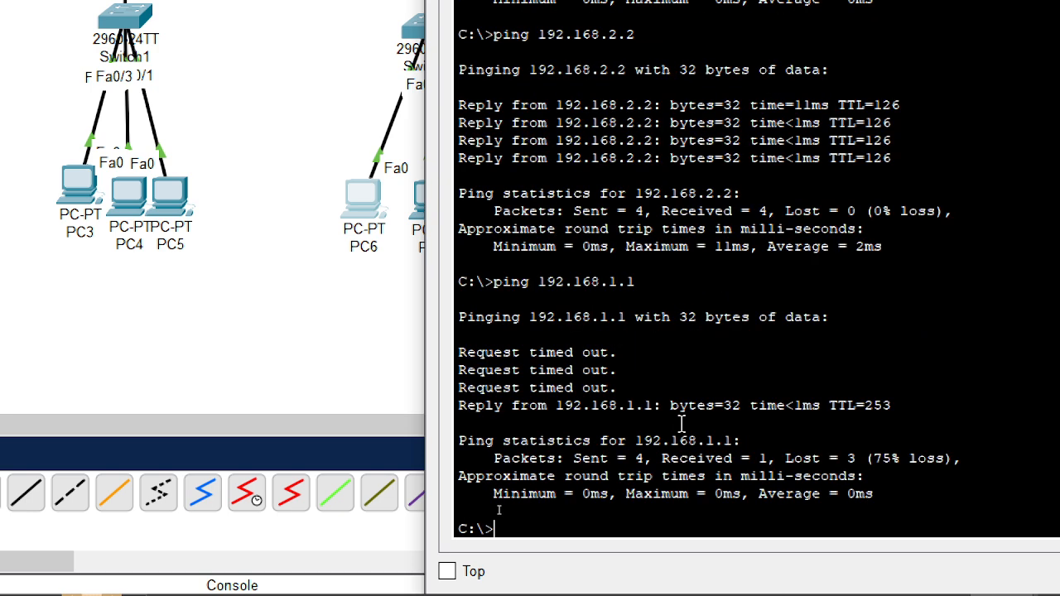
pyautogui.press('Up')
pyautogui.press('Return')
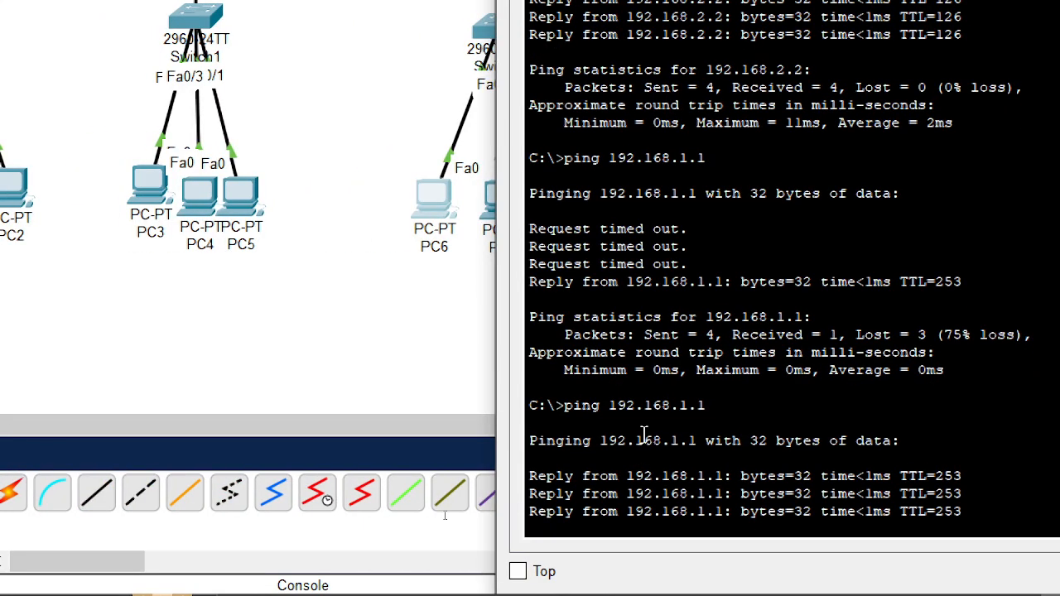
pyautogui.press('Return')
# - Ping the host 192.168.1.2 in the first network from PC6, and close the PC6 window
pyautogui.press('Up')
pyautogui.press('BackSpace')
pyautogui.write('2')
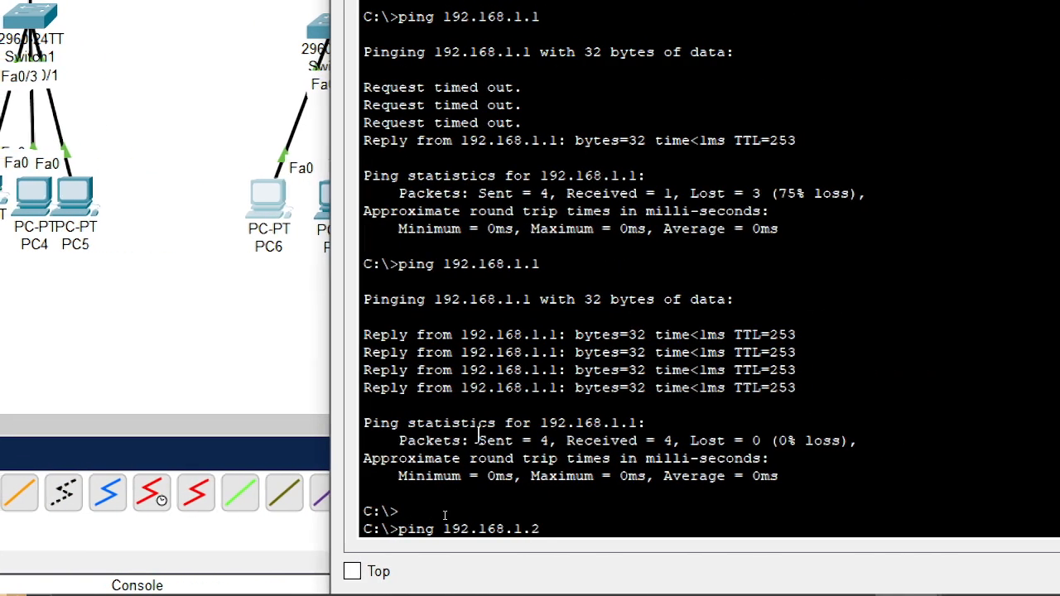
pyautogui.press('Return')
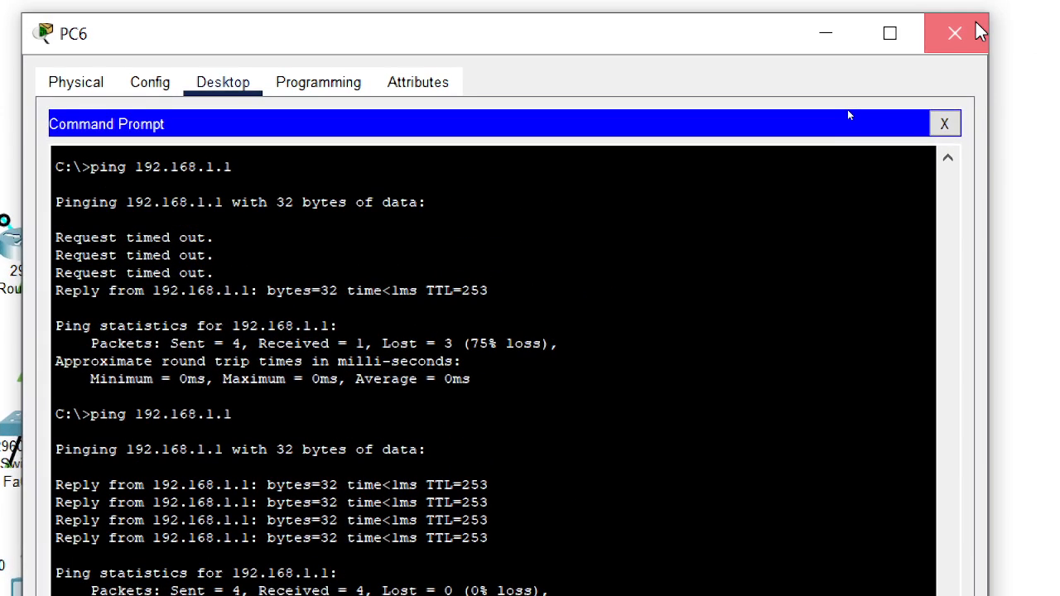
pyautogui.click(977, 32)
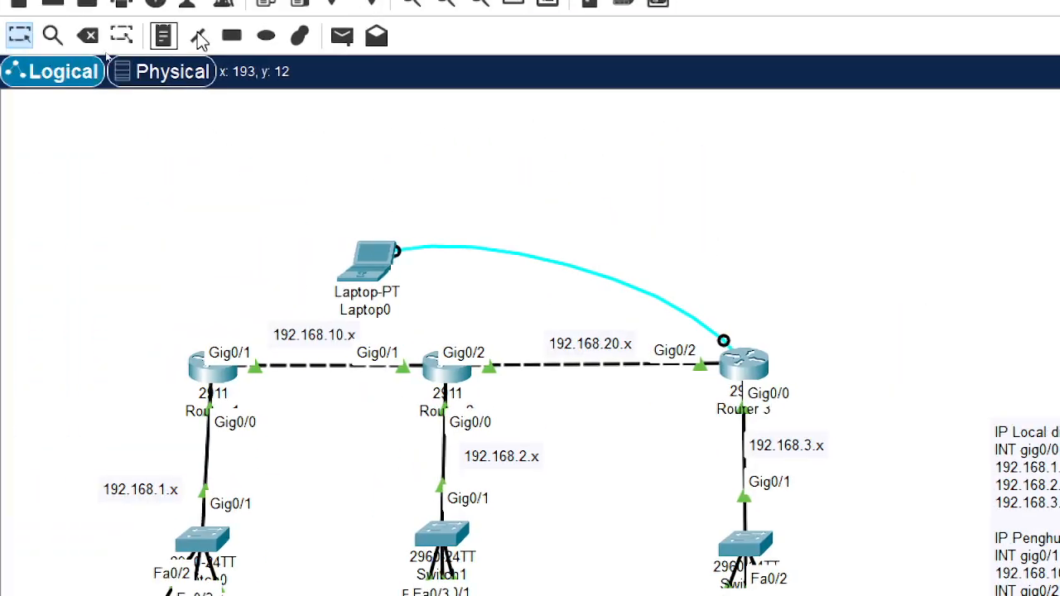